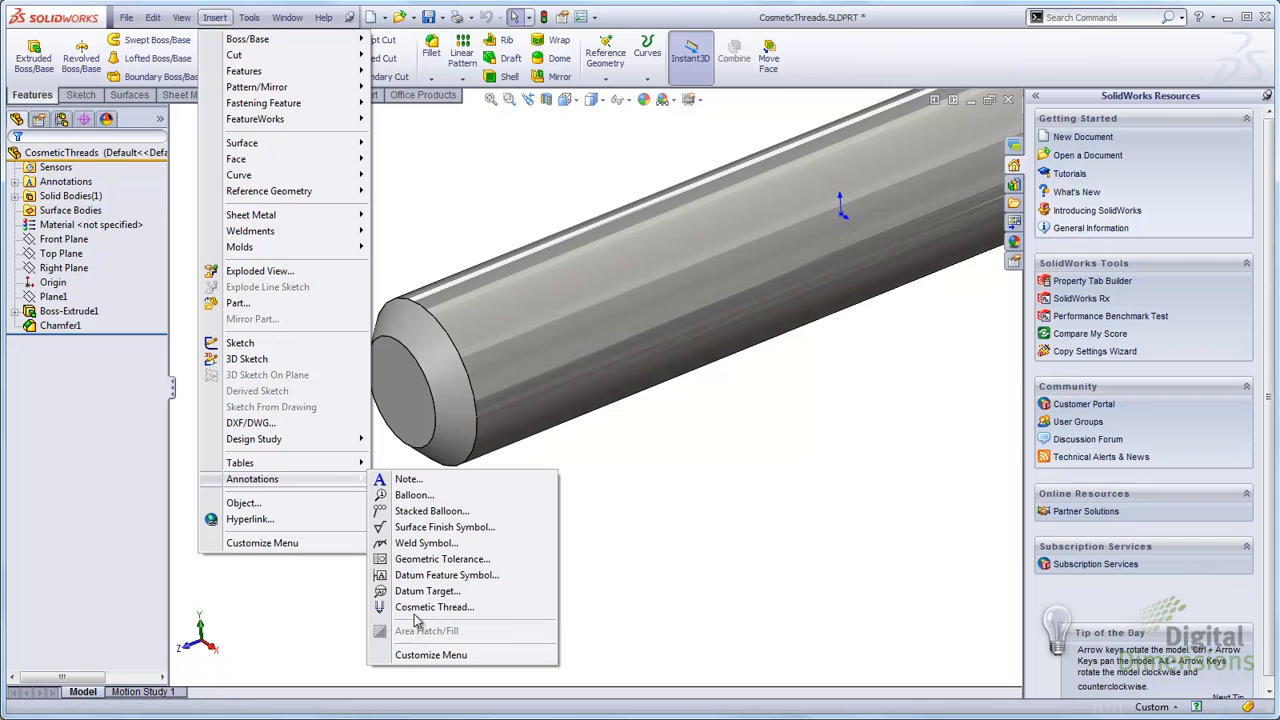
Start a Blind cosmetic thread on the rod's outer chamfer edge, starting from the flat end face.
left_click(410, 607)
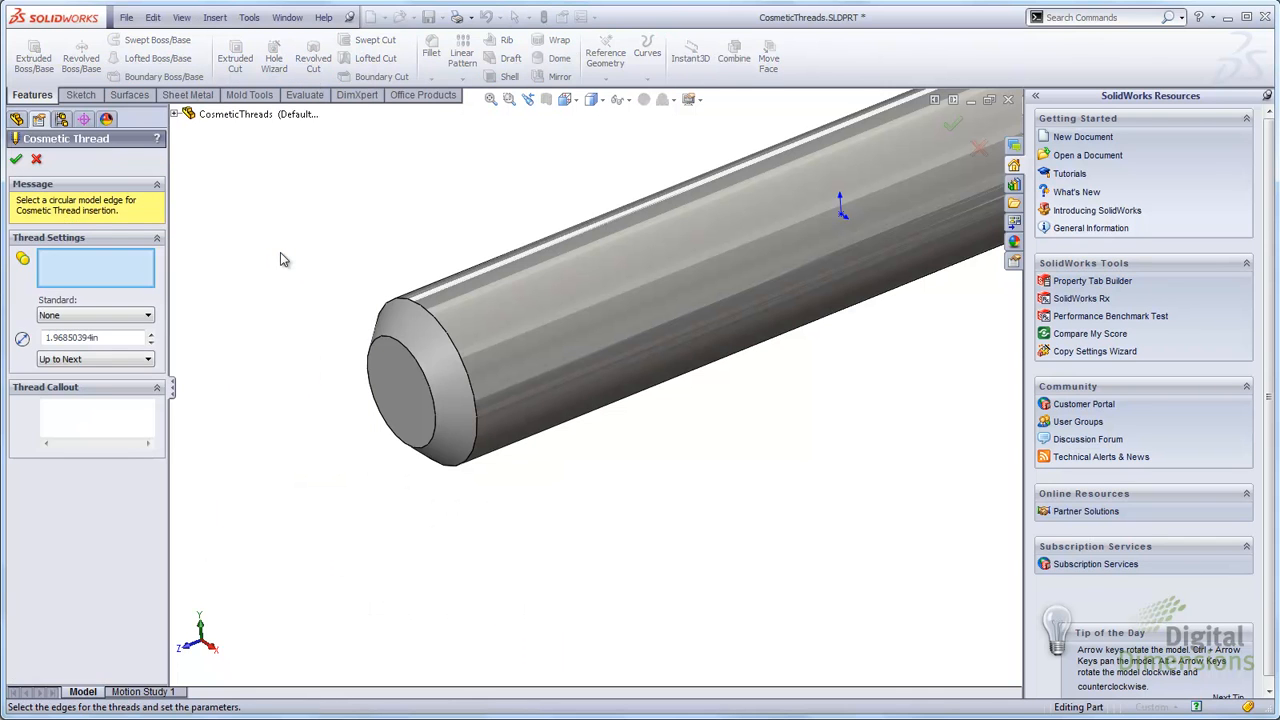
left_click(72, 359)
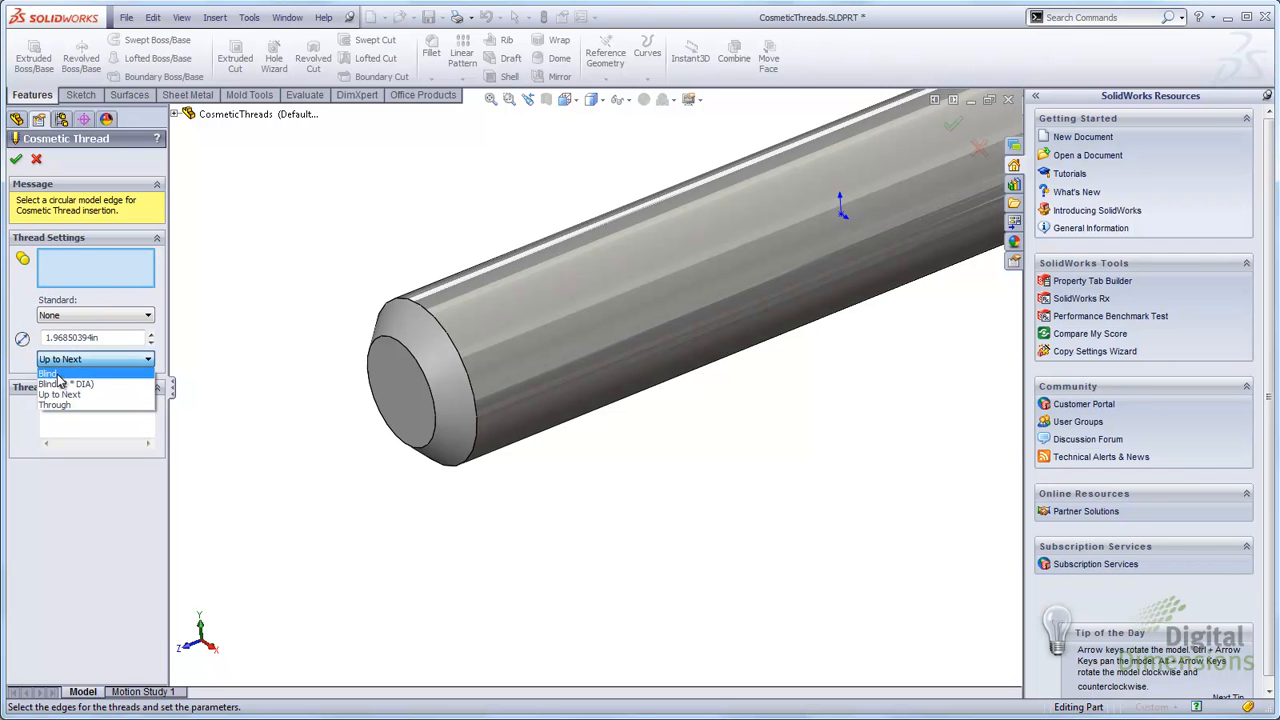
left_click(48, 374)
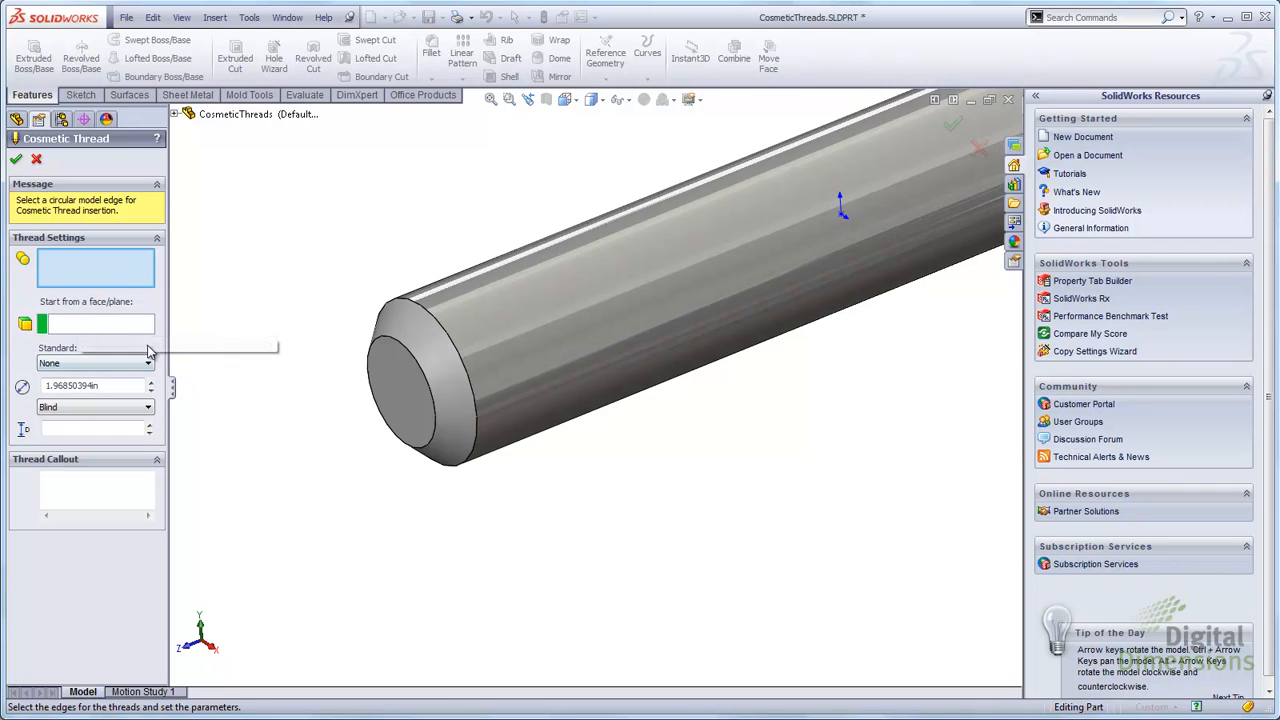
left_click(472, 362)
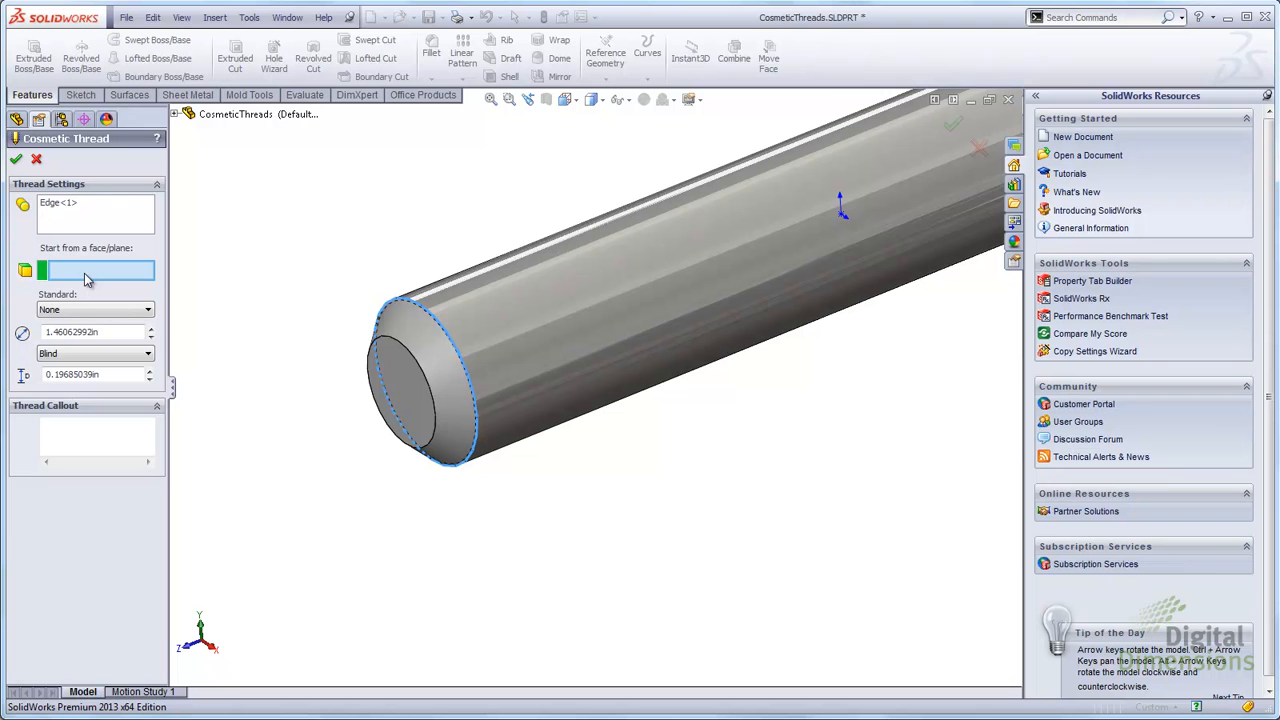
left_click(425, 404)
Set the cosmetic thread's depth to 2 in and create the thread.
scroll(442, 400, "down", 3)
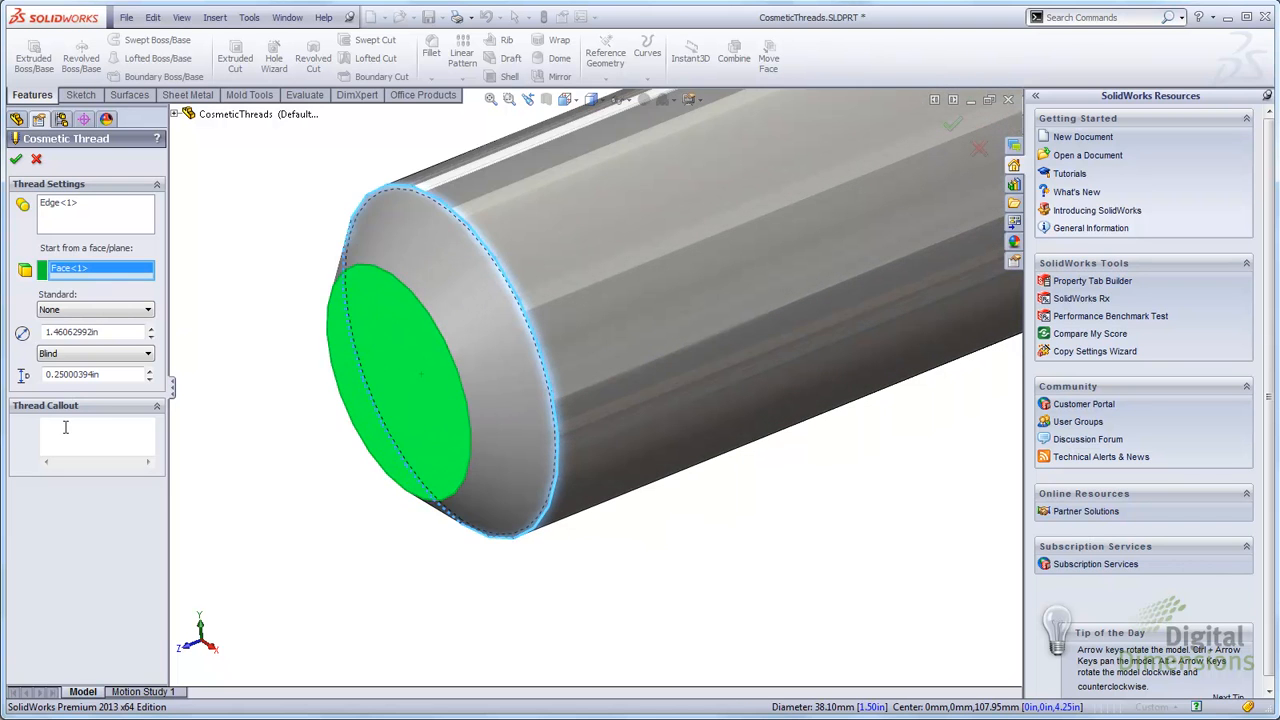
double_click(95, 374)
type("2")
key("Return")
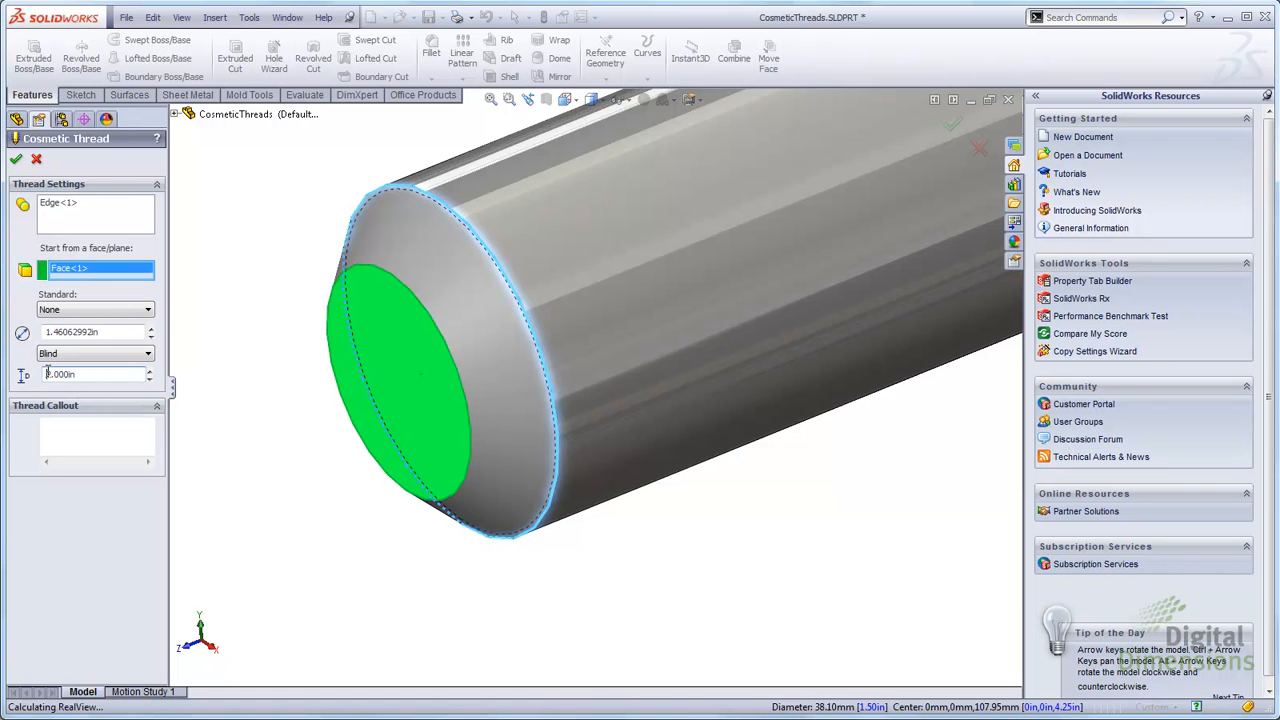
scroll(410, 510, "up", 3)
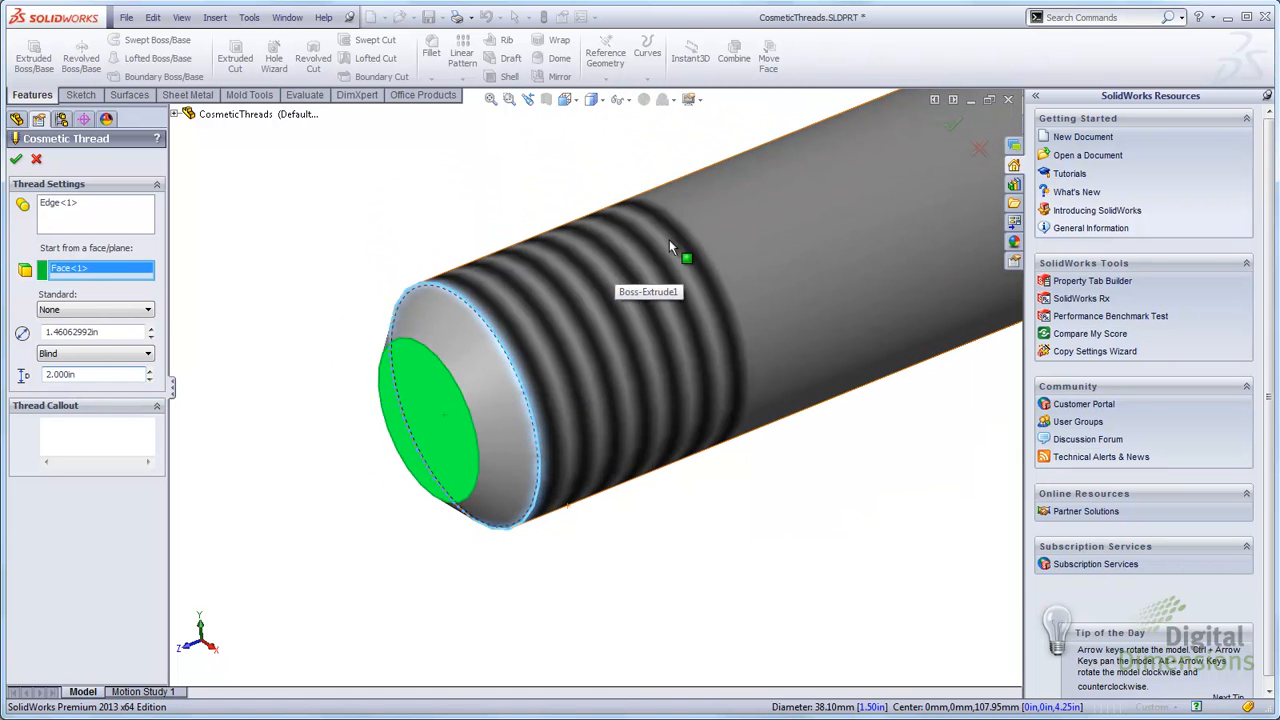
left_click(16, 161)
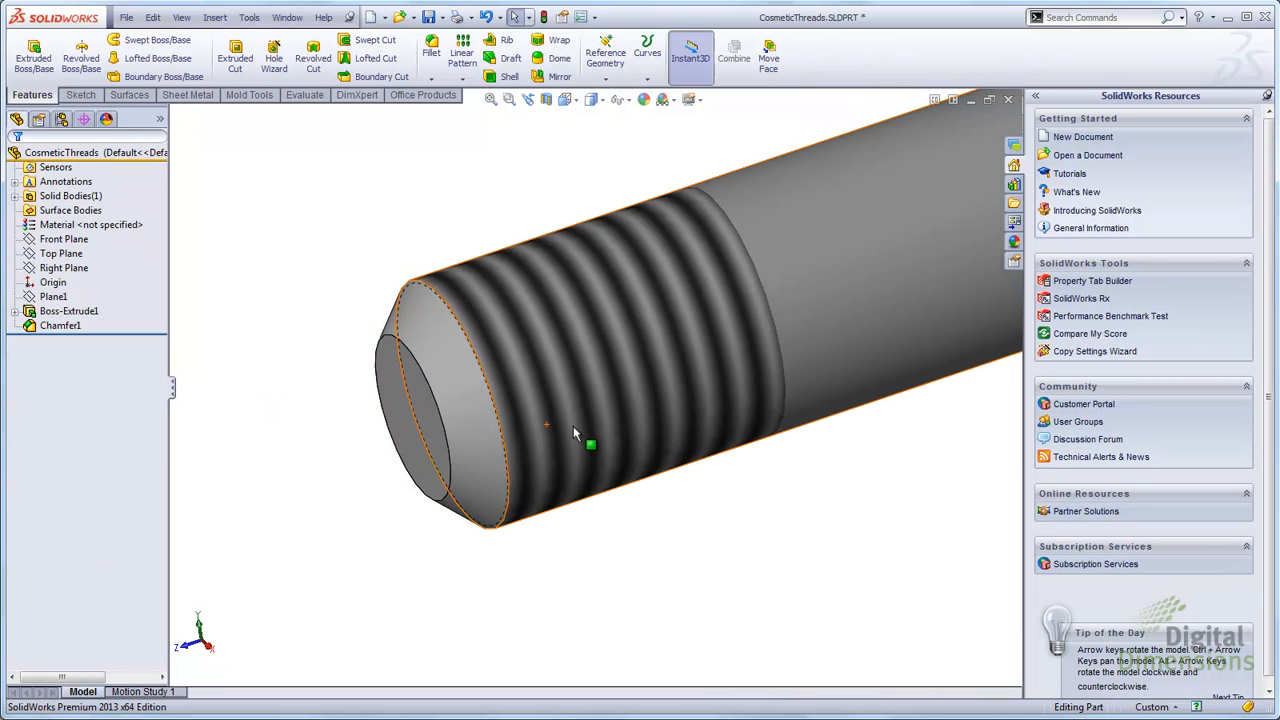
Display the cosmetic thread's dimensions and shorten its length on the model to about 1.797 in.
left_click(80, 343)
scroll(266, 490, "up", 2)
middle_click_drag(298, 468, 268, 440)
left_click_drag(588, 458, 606, 513)
scroll(605, 510, "down", 2)
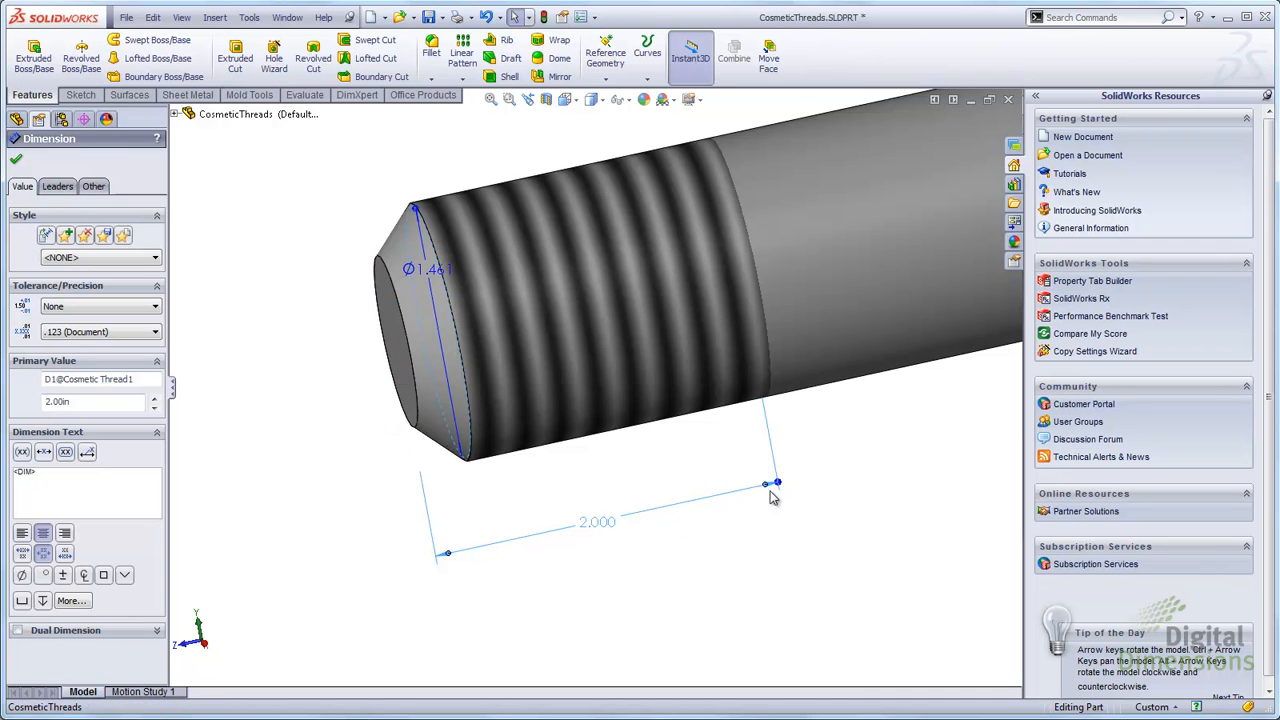
left_click_drag(777, 484, 752, 494)
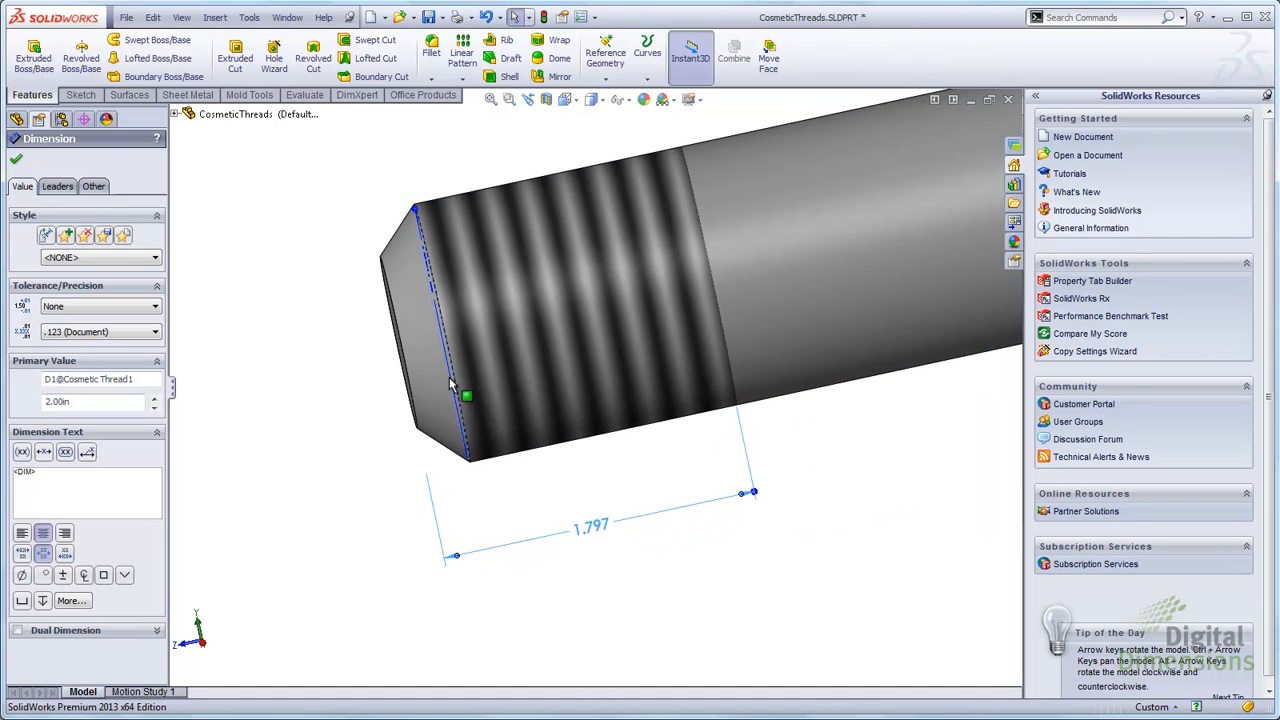
middle_click_drag(452, 383, 614, 457)
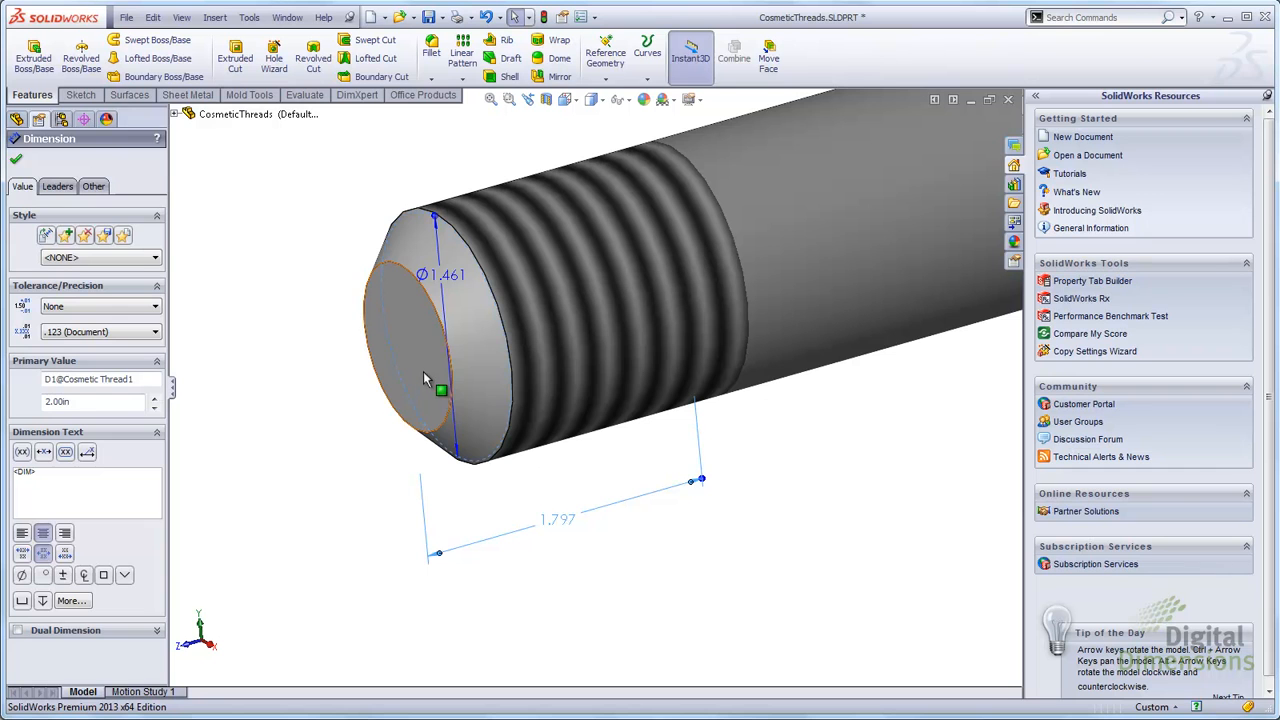
left_click(260, 367)
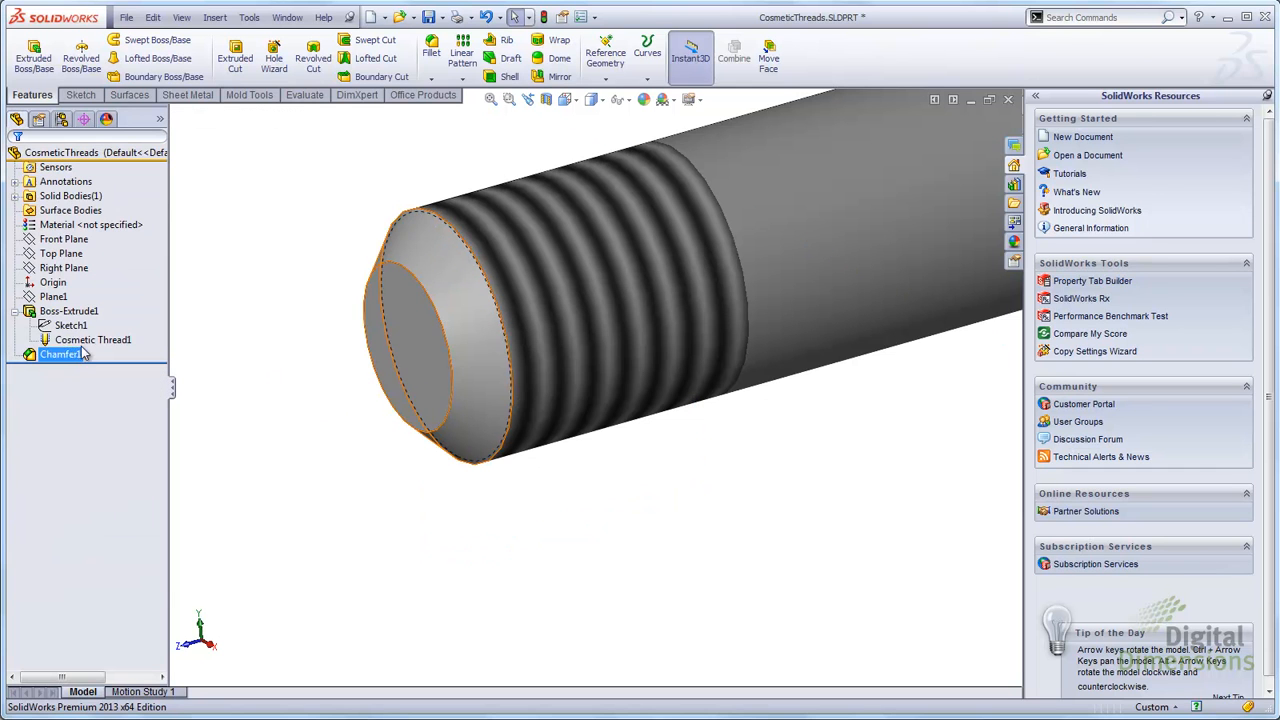
Show Plane1, the reference plane in front of the rod's chamfered end.
left_click(58, 297)
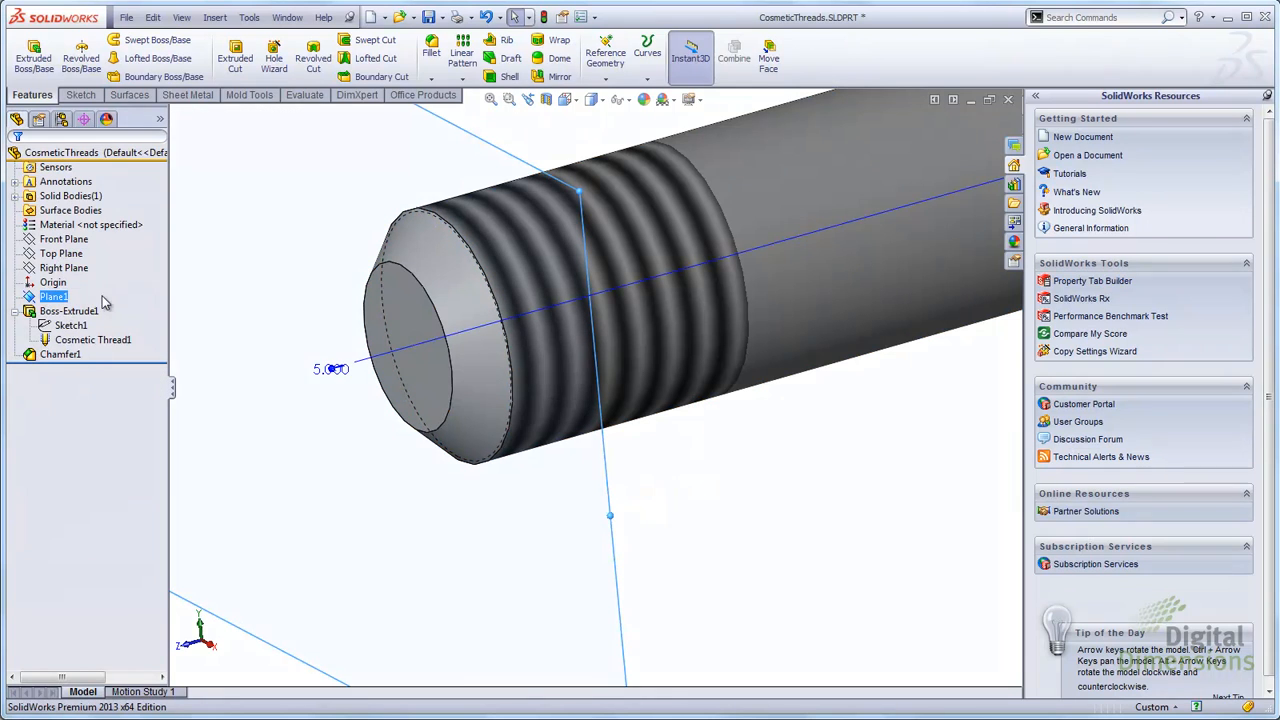
scroll(446, 461, "up", 4)
middle_click_drag(447, 461, 458, 438)
left_click(251, 363)
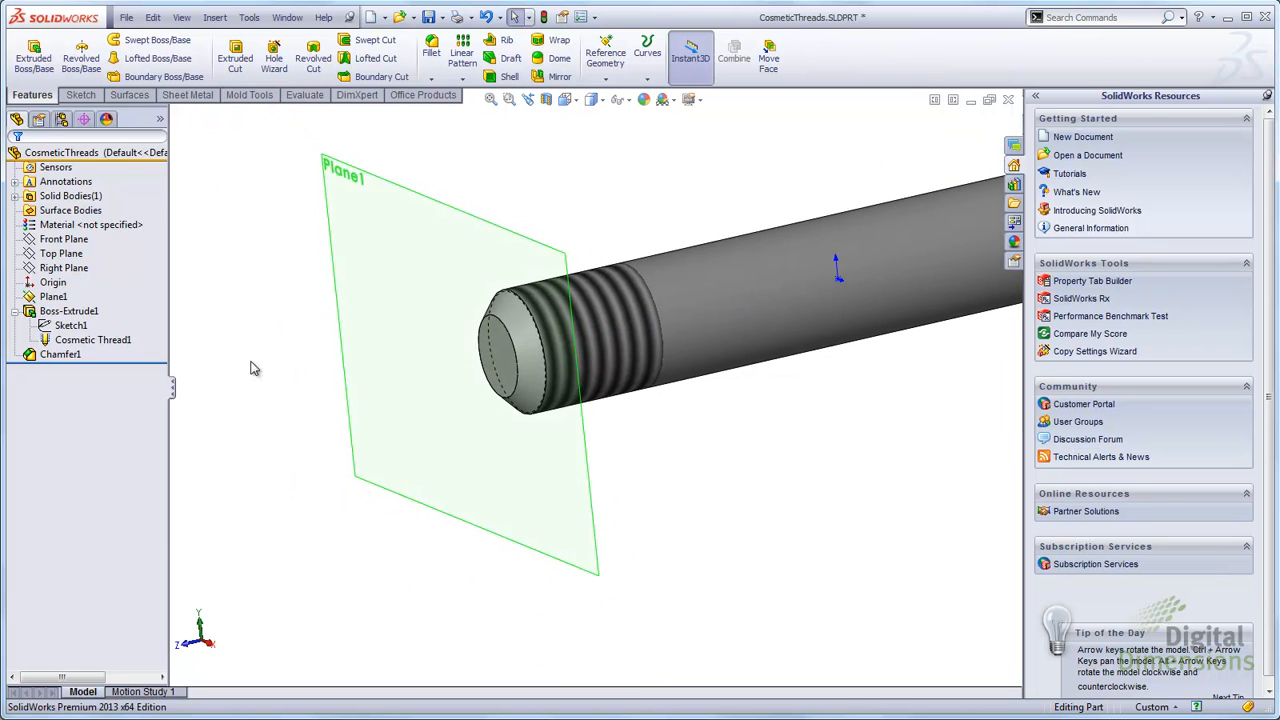
Edit the cosmetic thread so that it starts from Plane1 instead of the rod's end face.
right_click(88, 340)
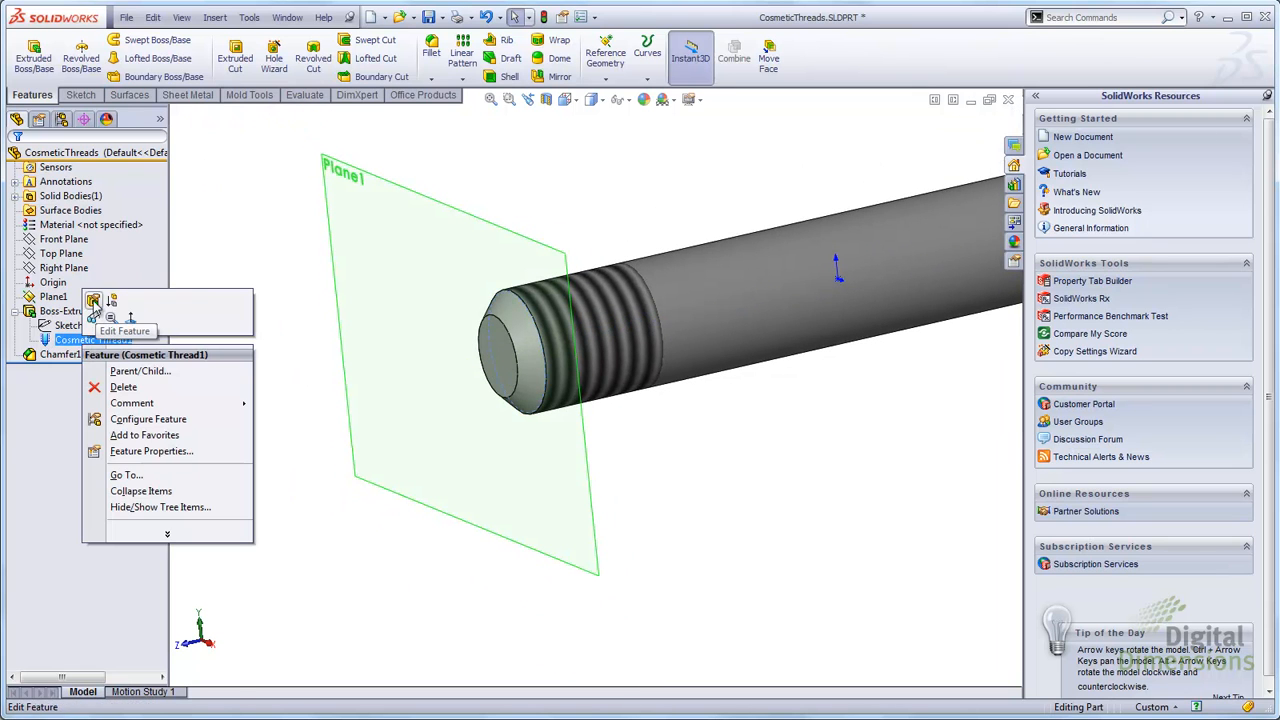
left_click(93, 302)
left_click(94, 250)
scroll(404, 350, "down", 3)
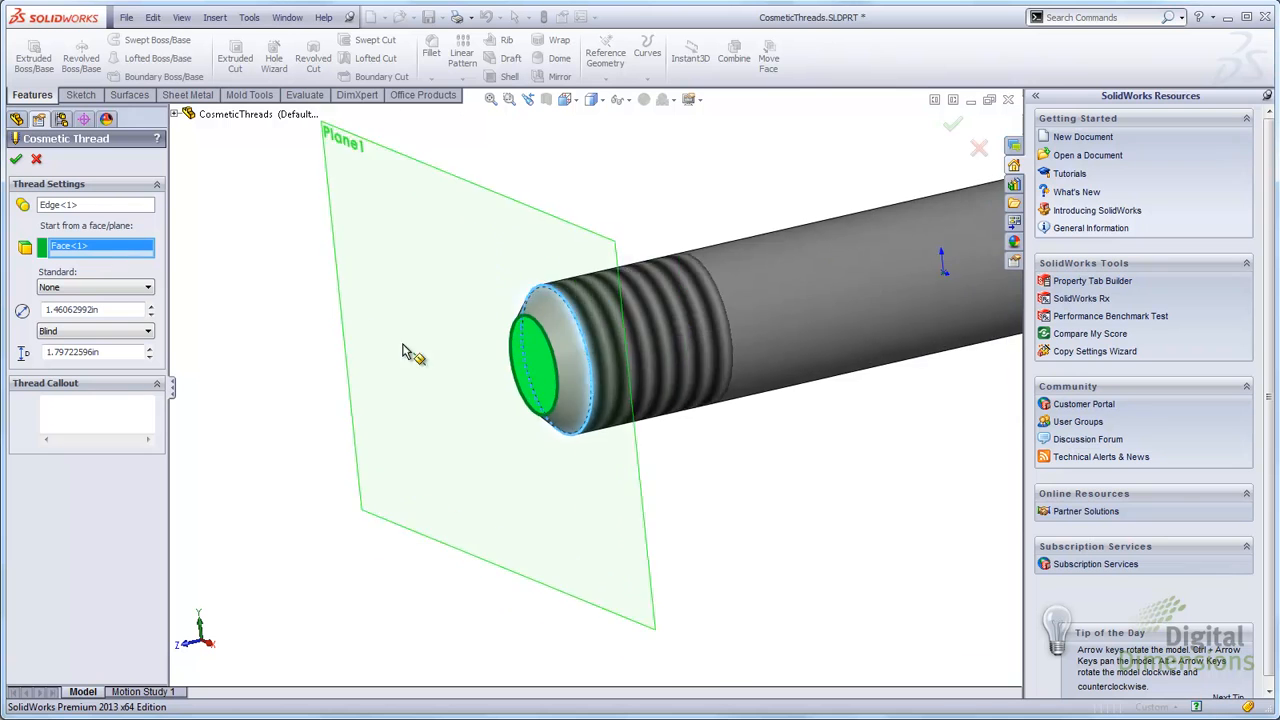
scroll(594, 370, "up", 2)
right_click(112, 254)
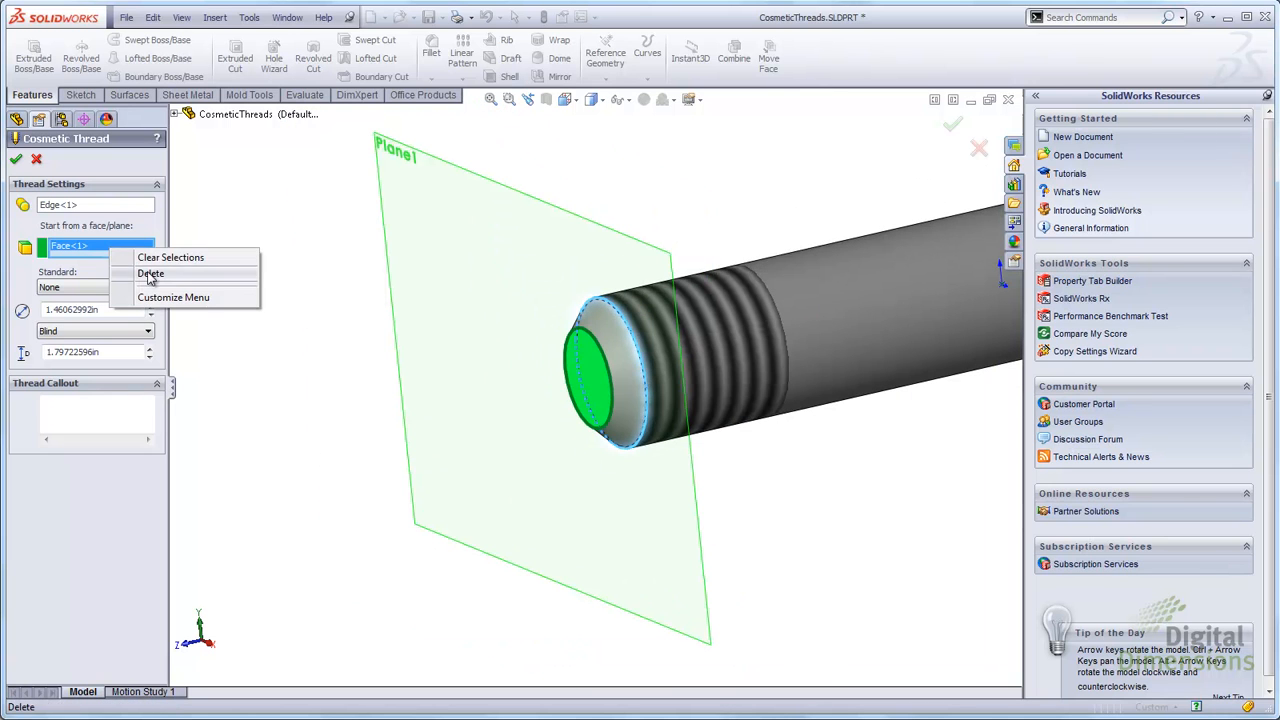
left_click(278, 271)
left_click(516, 197)
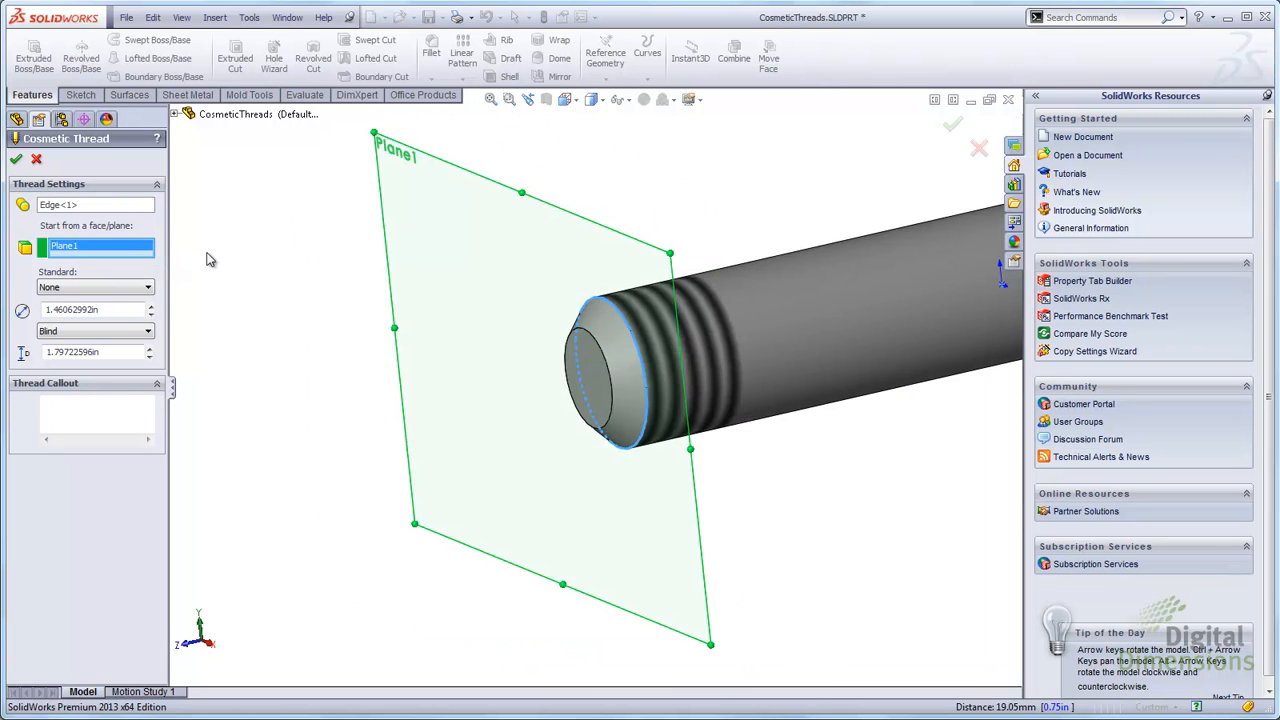
left_click(16, 160)
Move Plane1 along the rod's axis to the end face to shift the start of the cosmetic thread.
mouse_move(277, 391)
middle_mouse_down()
mouse_move(294, 386)
mouse_move(272, 398)
middle_mouse_up()
scroll(591, 447, "down", 3)
left_click(558, 453)
scroll(596, 405, "up", 1)
left_click_drag(532, 350, 587, 339)
scroll(737, 301, "down", 3)
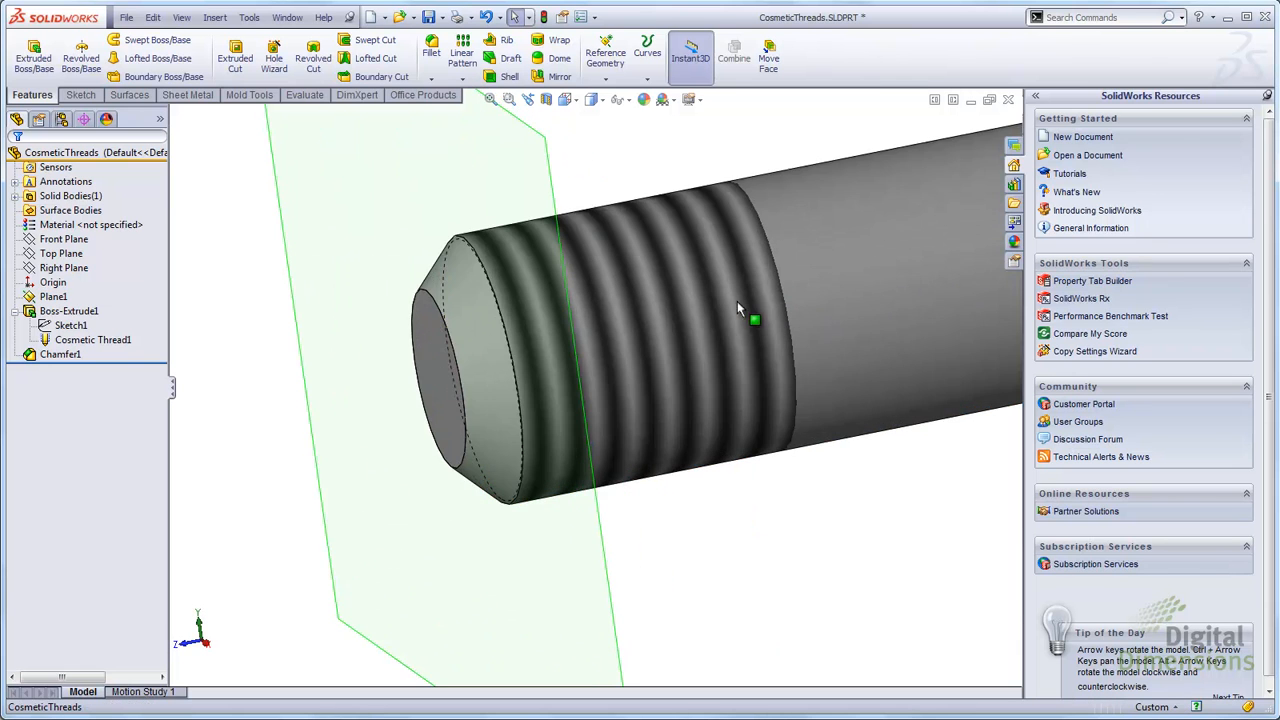
scroll(560, 355, "up", 3)
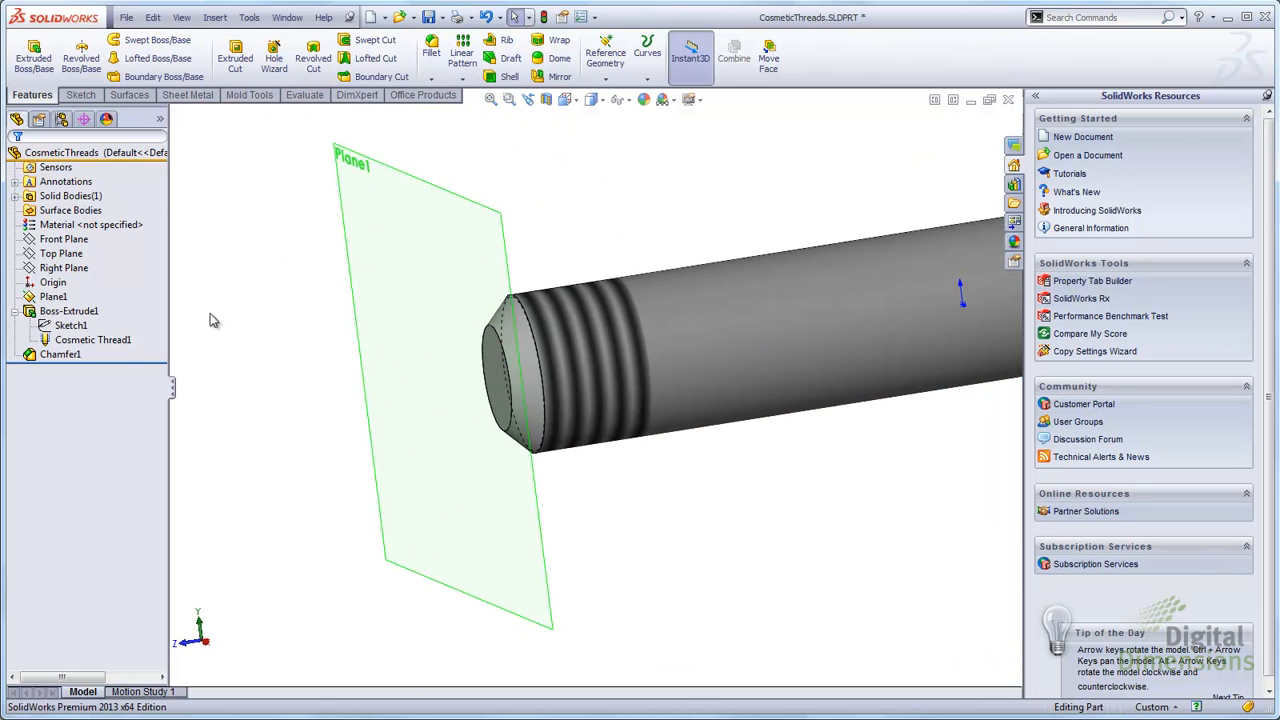
Suppress and unsuppress the chamfer at the rod's end twice to check how the cosmetic thread responds.
left_click(60, 355)
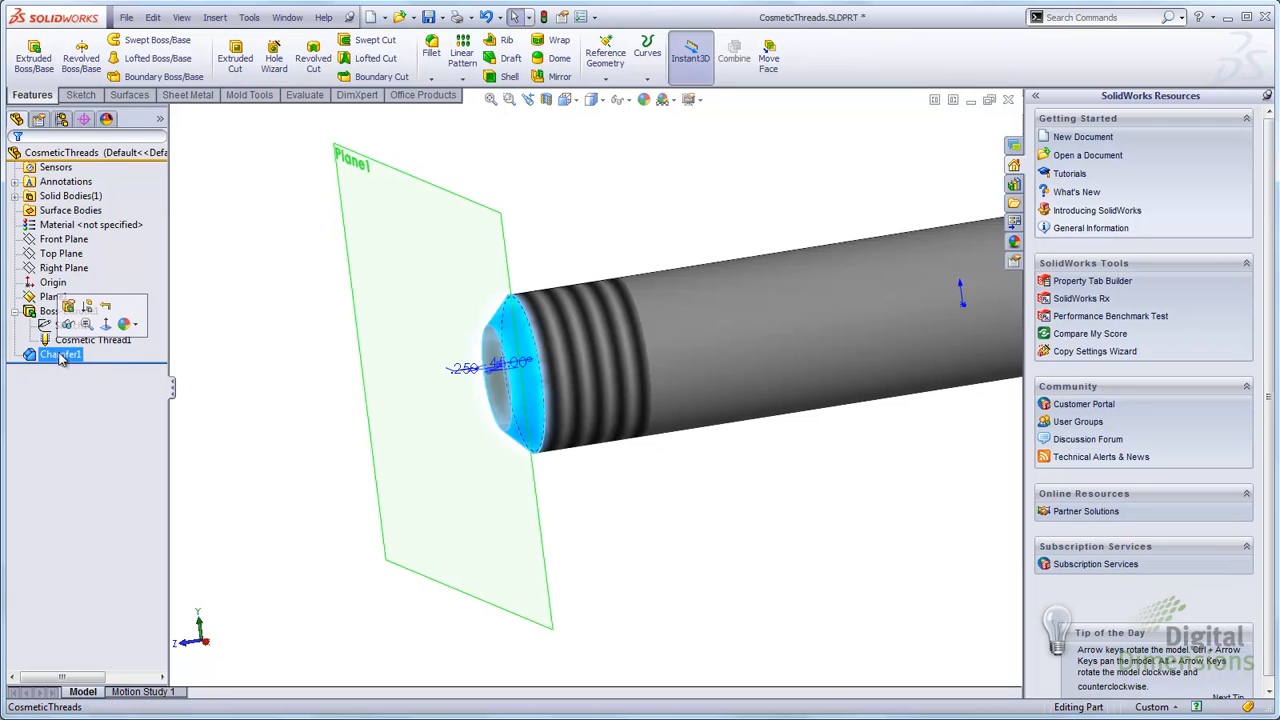
left_click(88, 310)
scroll(533, 348, "down", 3)
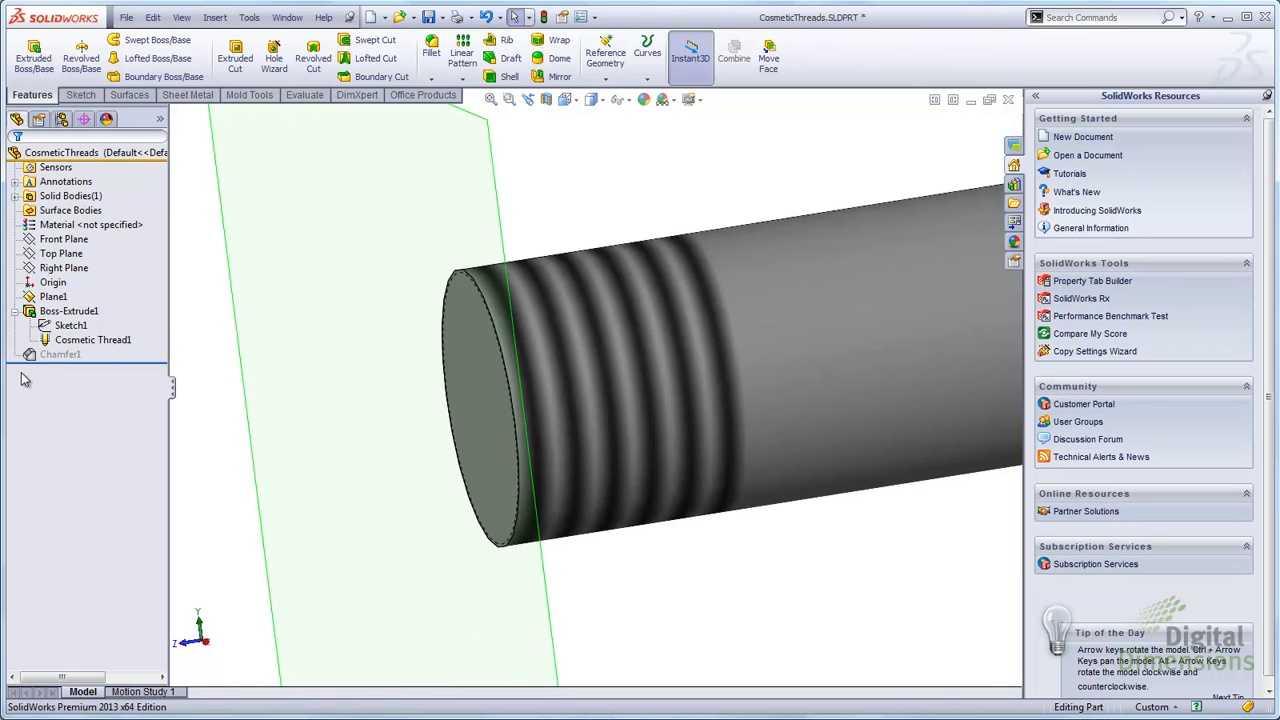
right_click(58, 355)
left_click(89, 311)
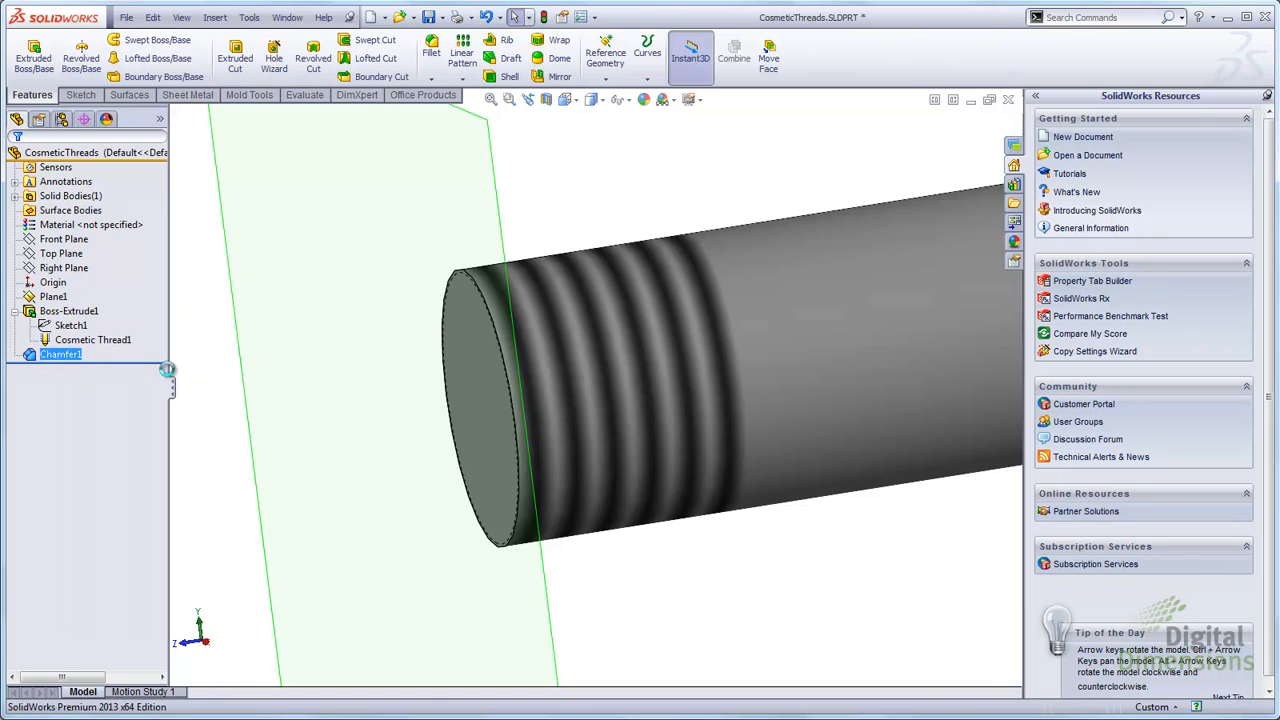
right_click(60, 355)
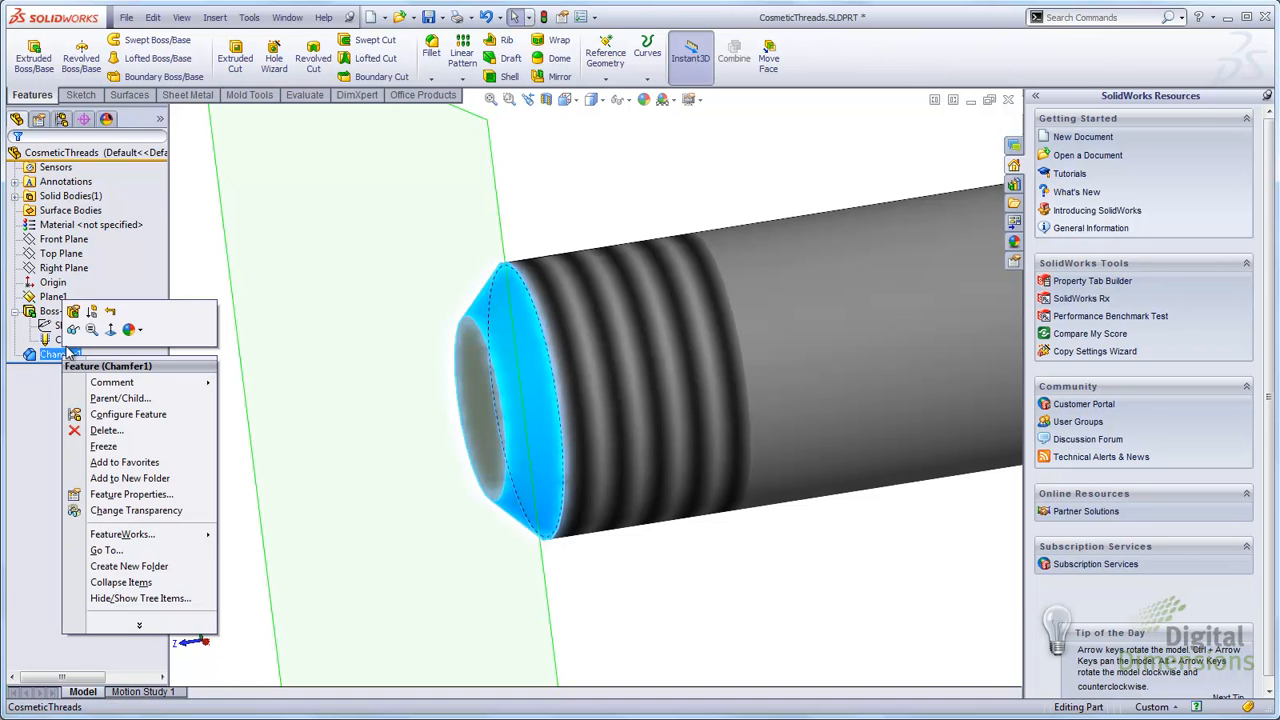
left_click(88, 311)
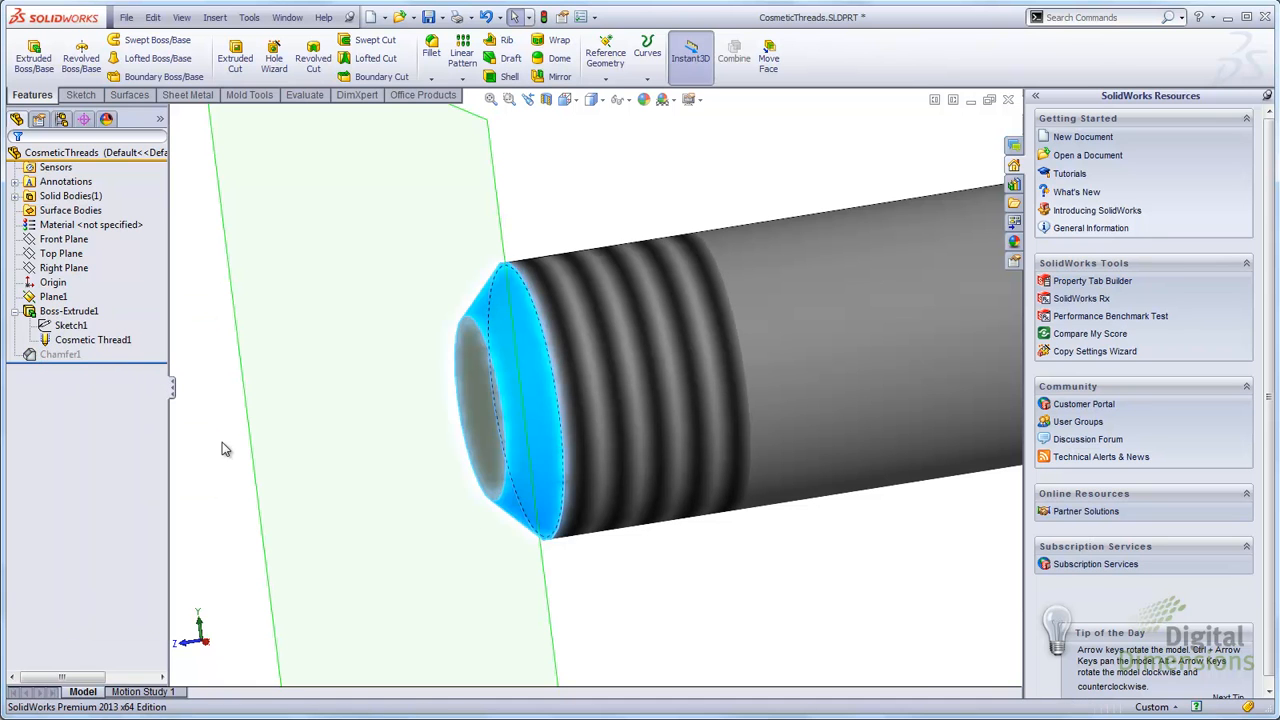
right_click(66, 358)
left_click(90, 309)
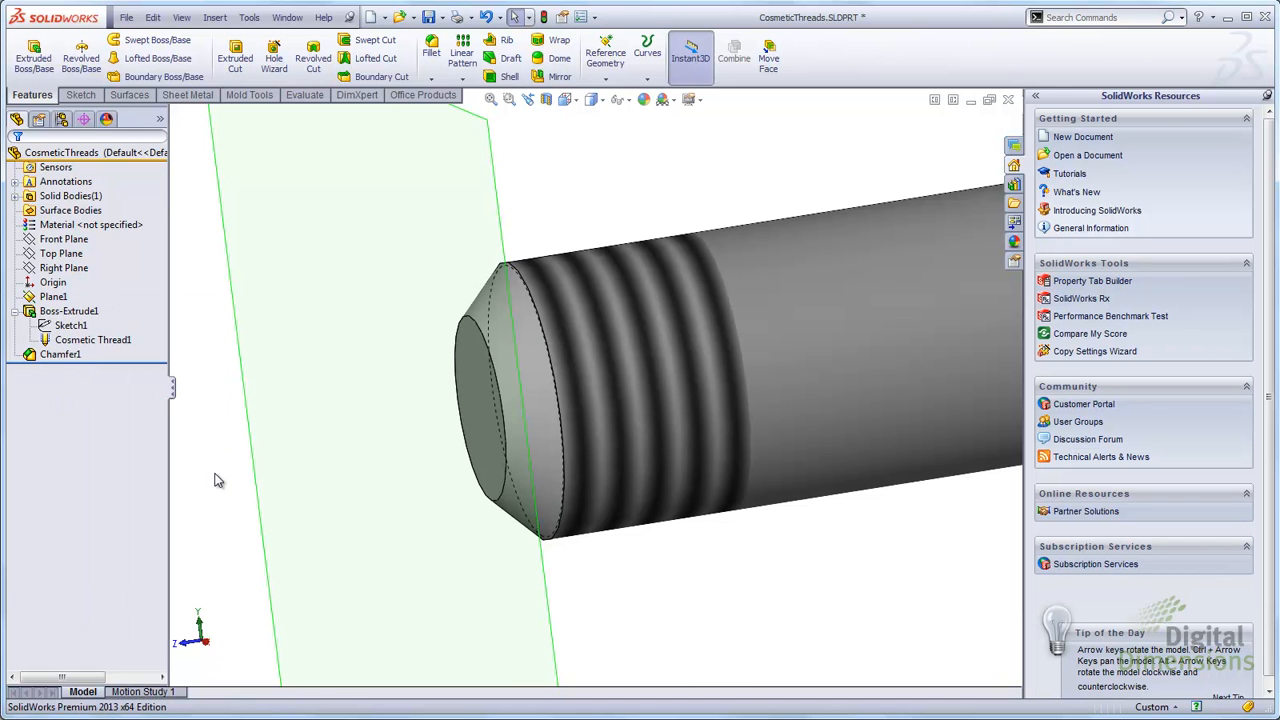
middle_click_drag(557, 334, 329, 429)
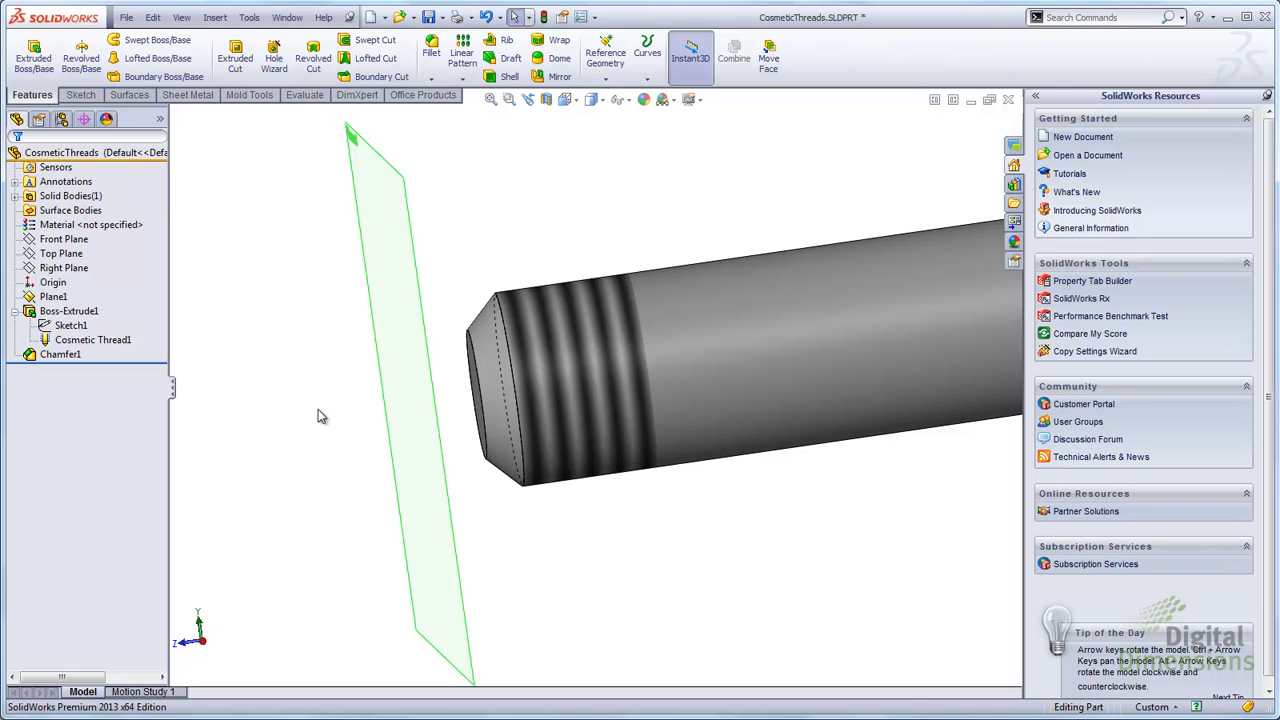
Switch to the Multibody Solid part and frame its DDI and CAD letter bodies.
key("alt+Tab")
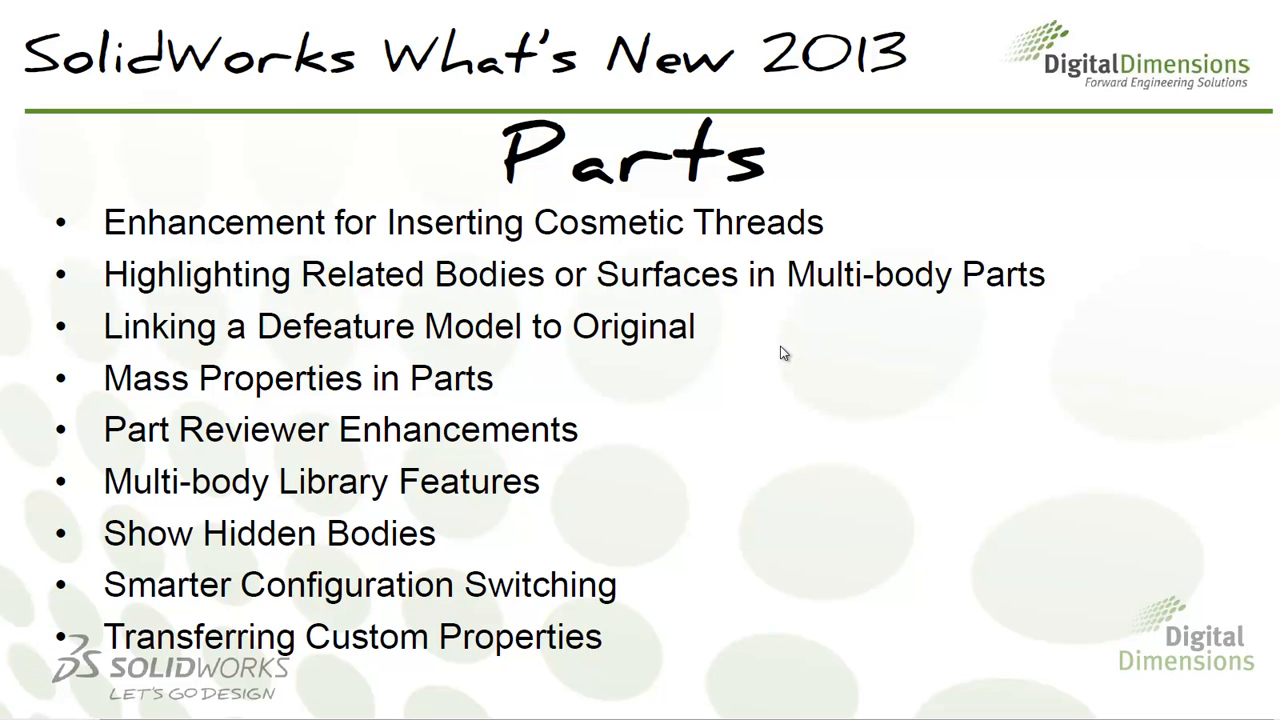
key("alt+Tab")
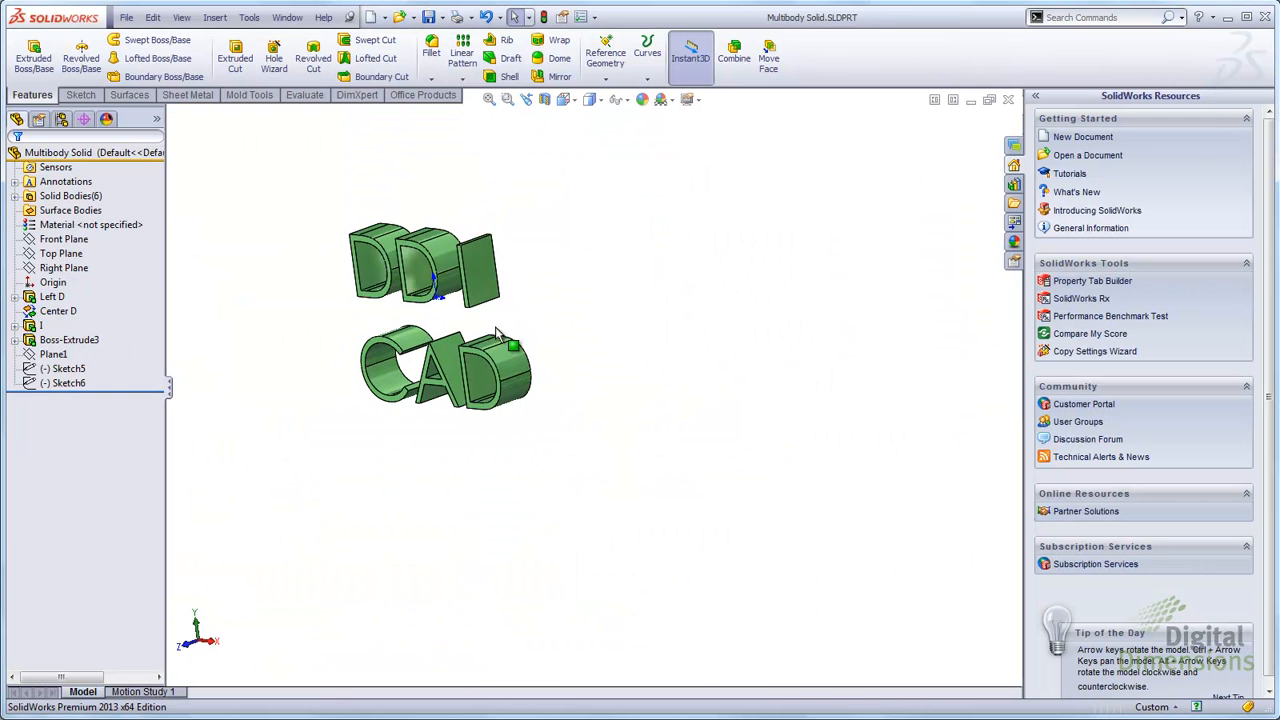
middle_click_drag(437, 297, 480, 340)
scroll(436, 321, "down", 4)
scroll(391, 311, "up", 2)
middle_click_drag(391, 309, 396, 292)
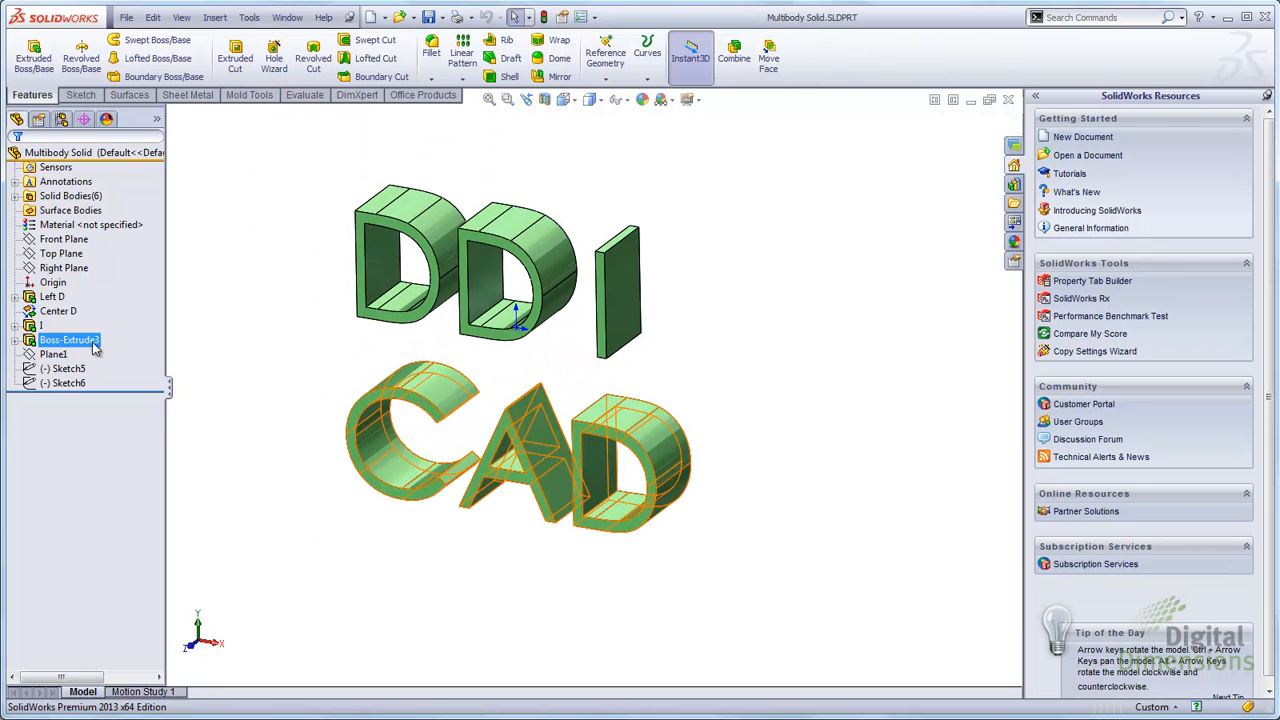
List the part's solid bodies and select faces on the I and the centre D to highlight their related bodies.
left_click(614, 309)
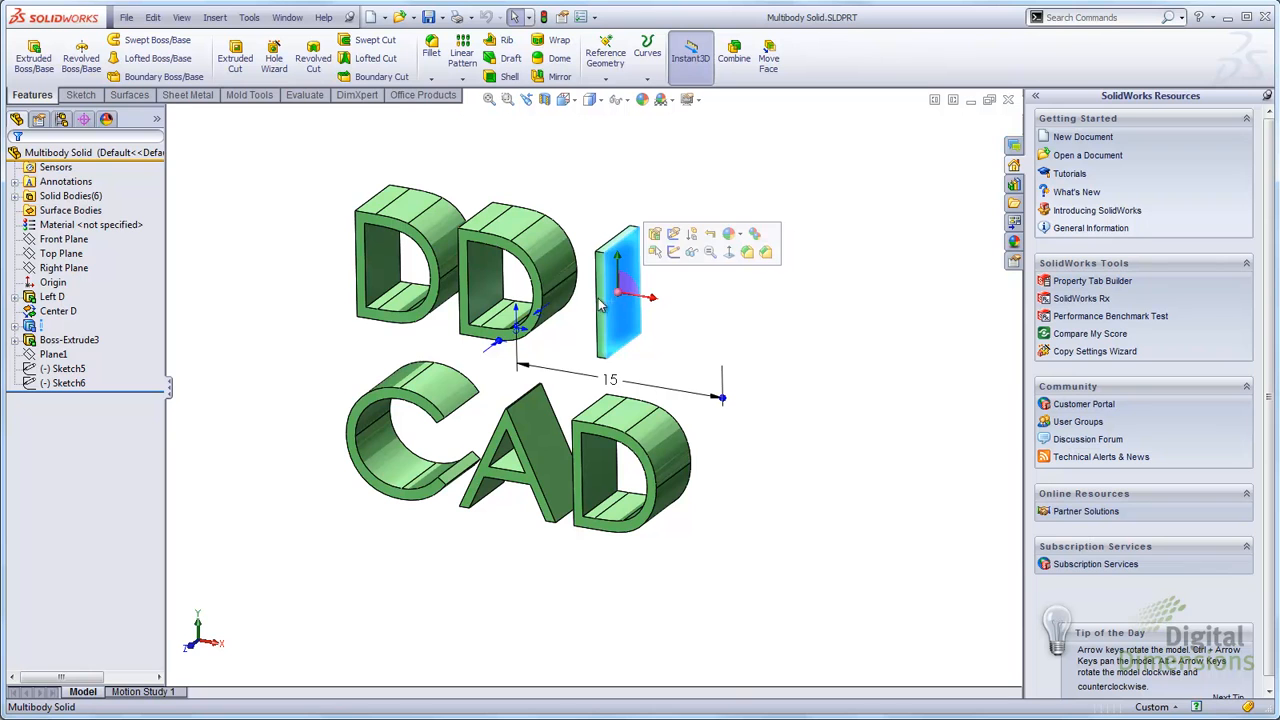
left_click(282, 258)
left_click(16, 197)
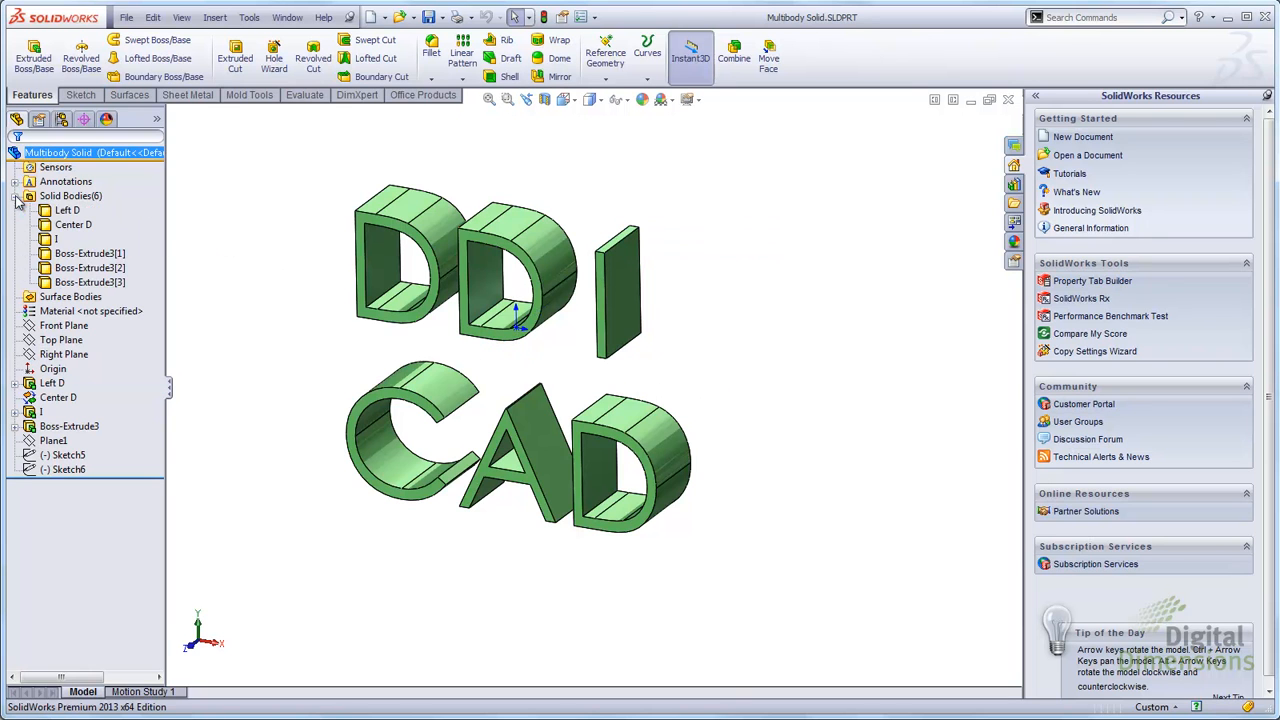
left_click(628, 310)
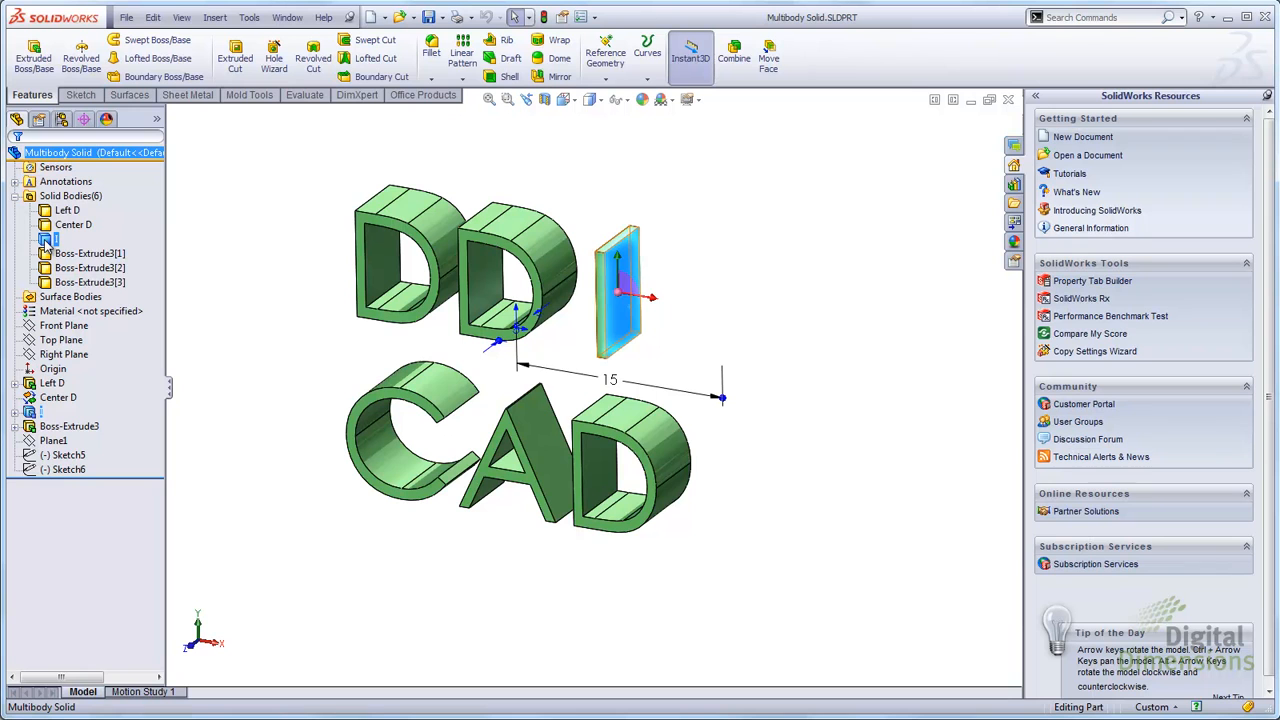
left_click(298, 297)
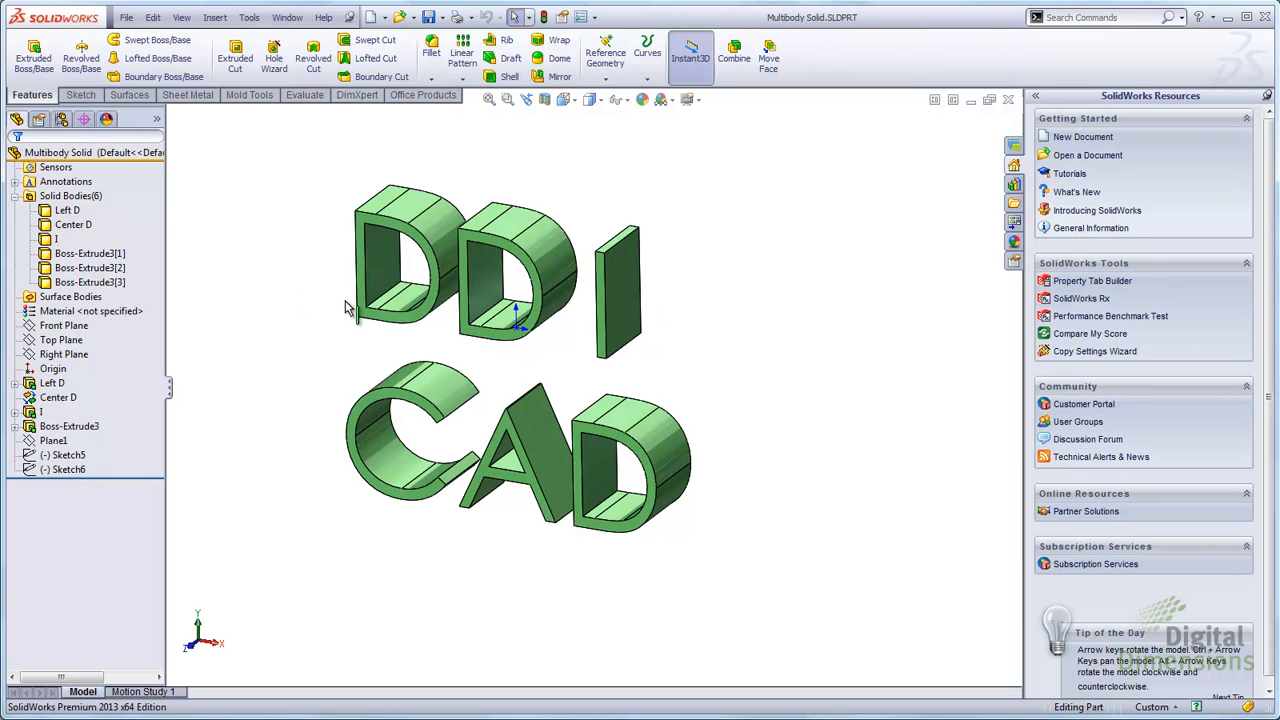
left_click(548, 264)
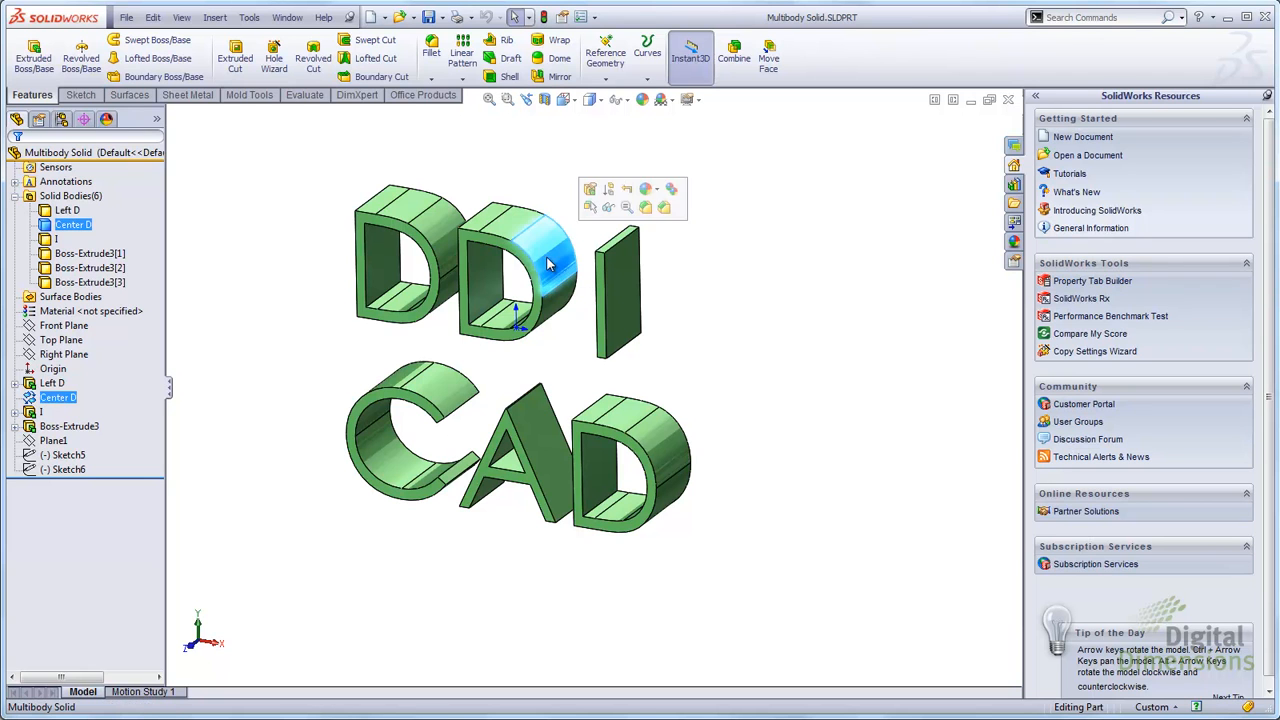
Select faces on the first D of DDI, then on the D and A of CAD, to highlight their bodies, and clear the selection.
left_click(412, 219)
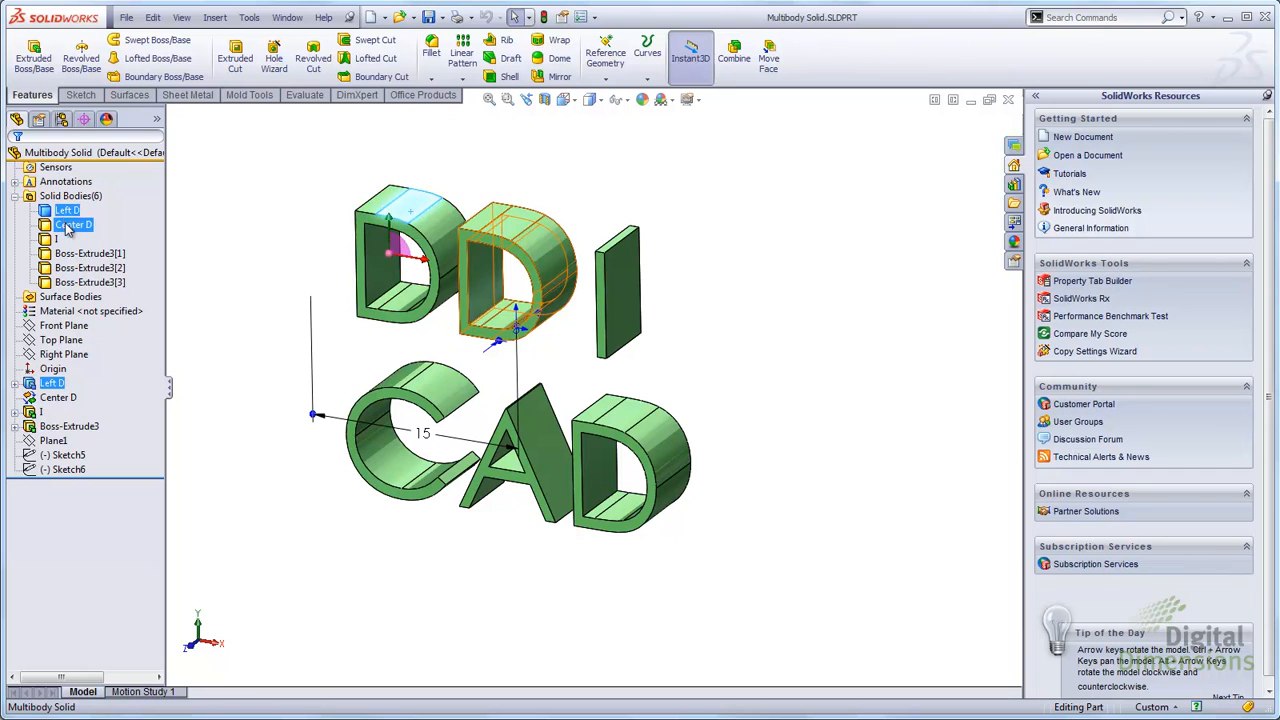
left_click(296, 257)
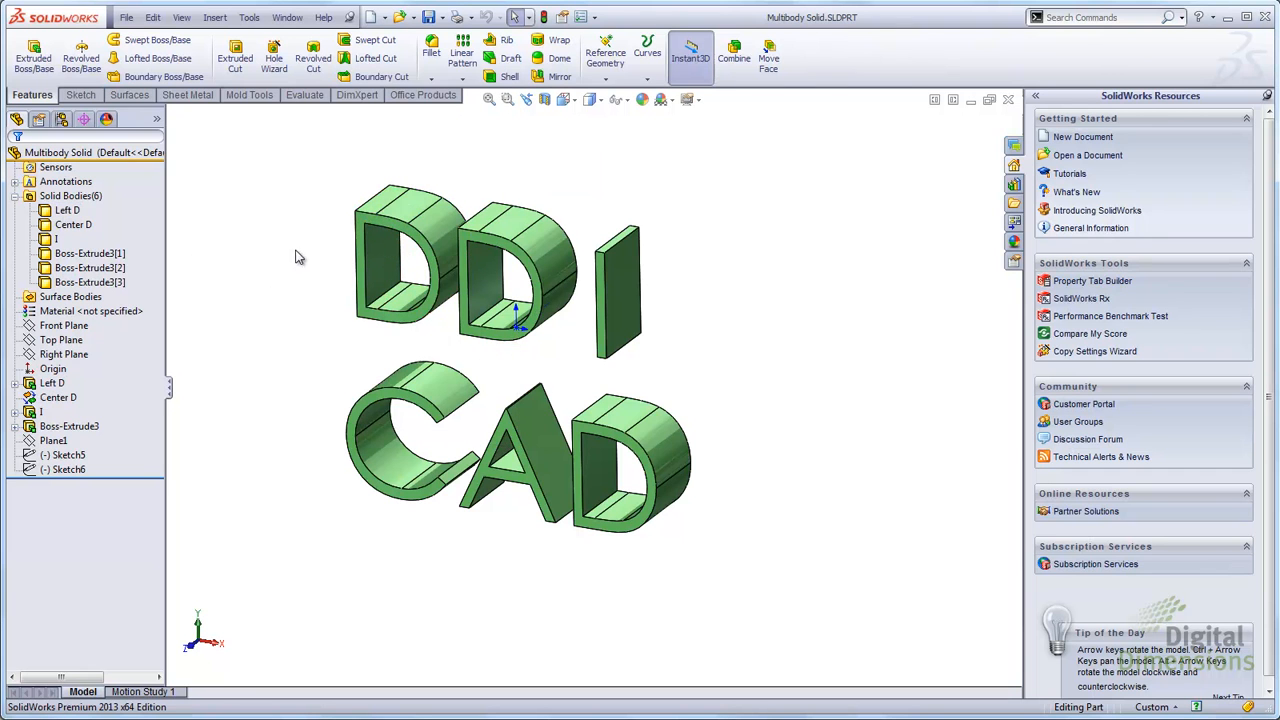
scroll(329, 423, "down", 2)
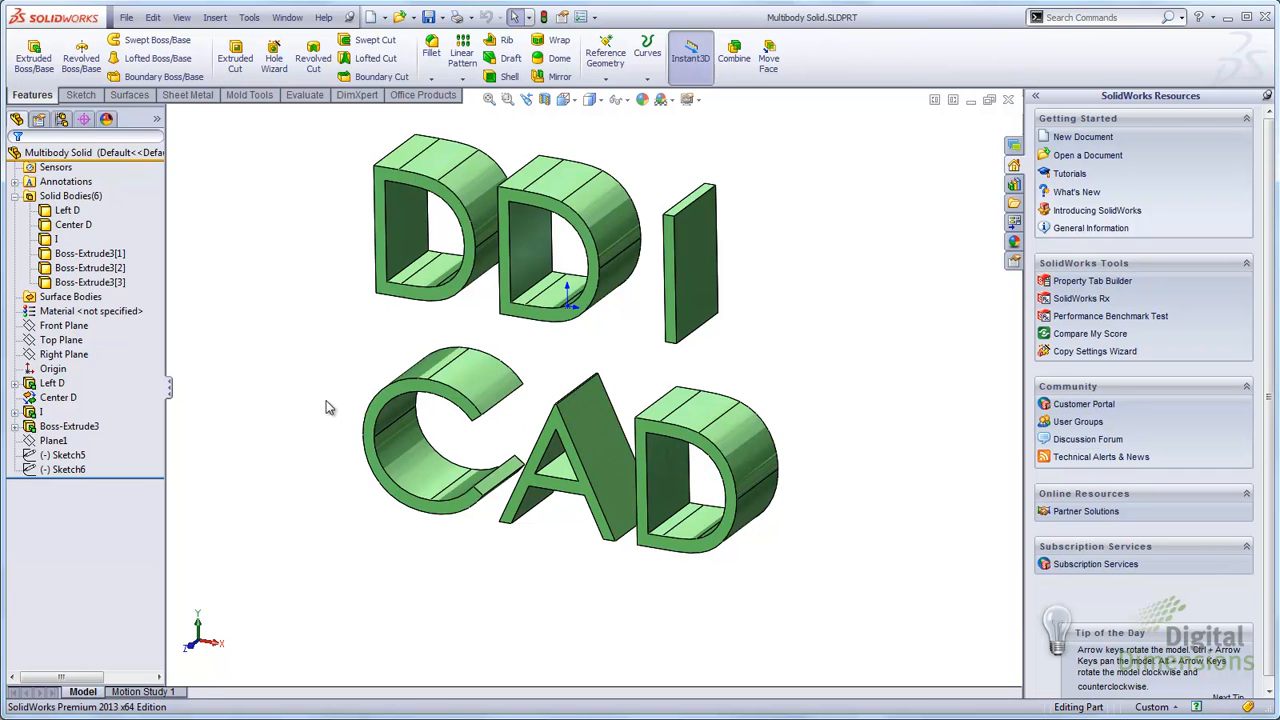
left_click(736, 433)
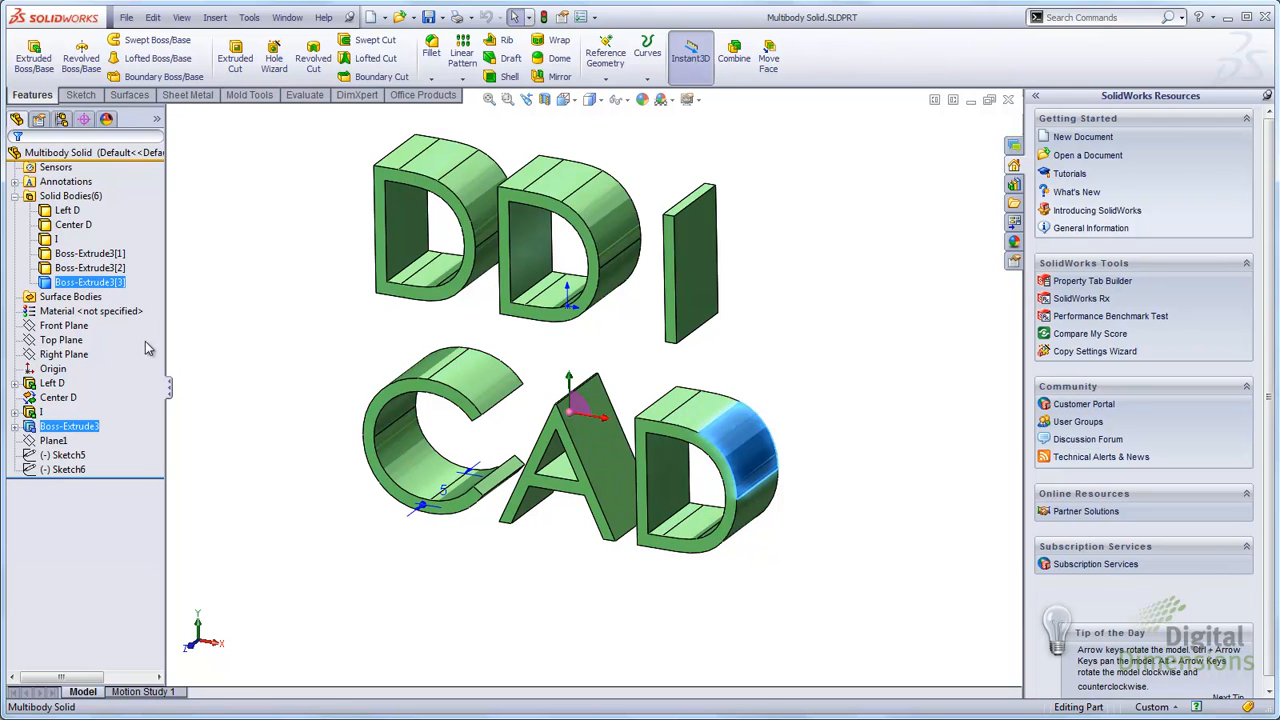
left_click(600, 451)
left_click(352, 369)
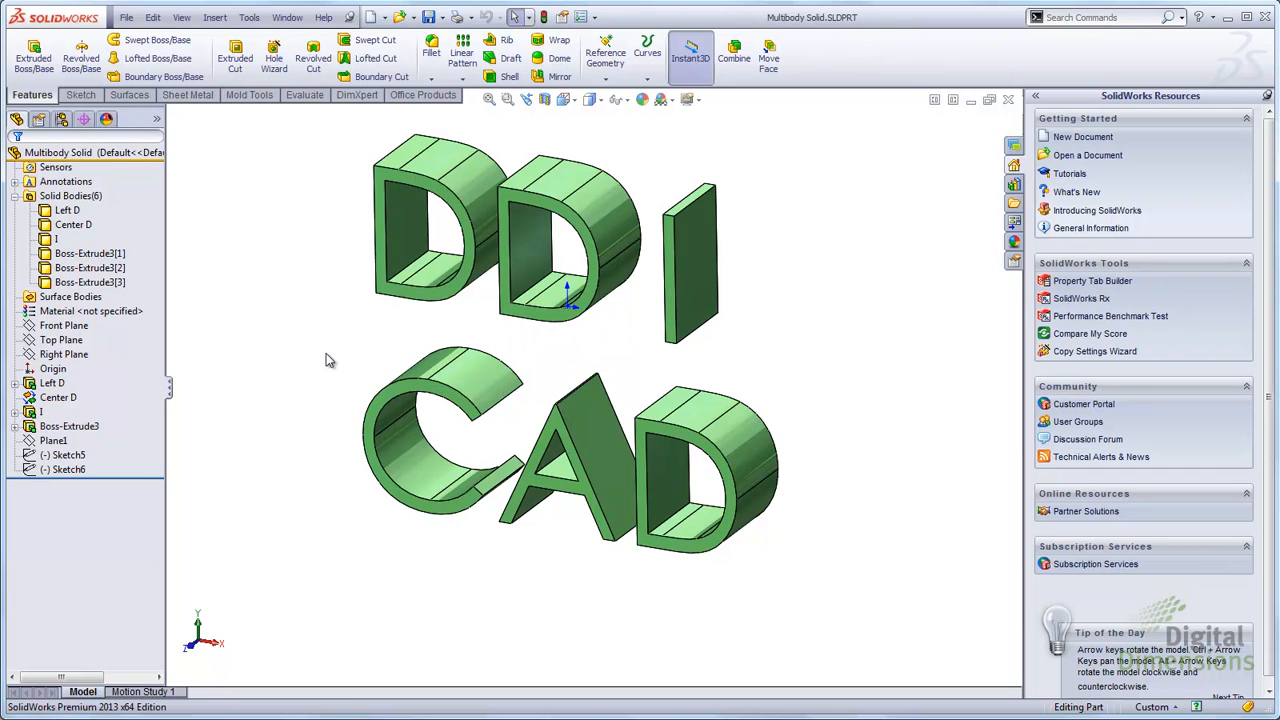
Switch to the Weldment Cut List-B3 part and expand its cut list.
key("ctrl+Tab")
key("ctrl+Tab")
key("ctrl+Tab")
key("ctrl+Tab")
key("ctrl+Tab")
key("ctrl+Tab")
key("ctrl+Tab")
key("ctrl+Tab")
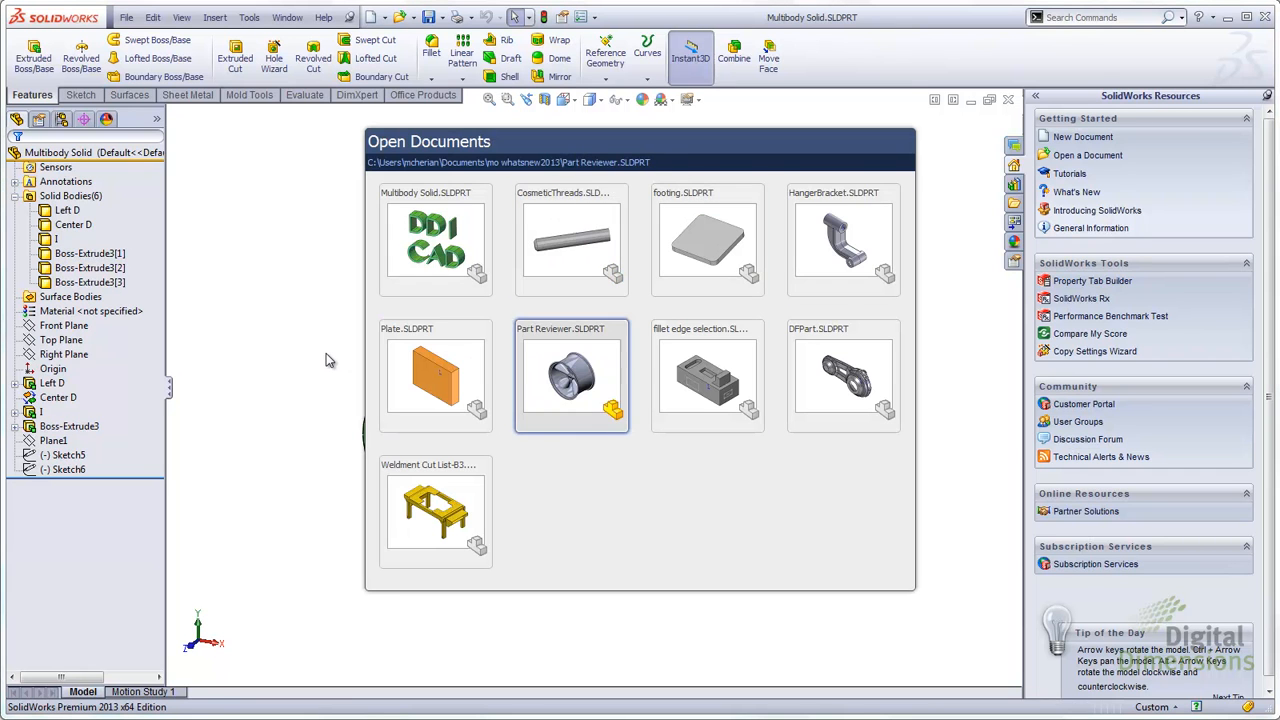
scroll(455, 383, "up", 2)
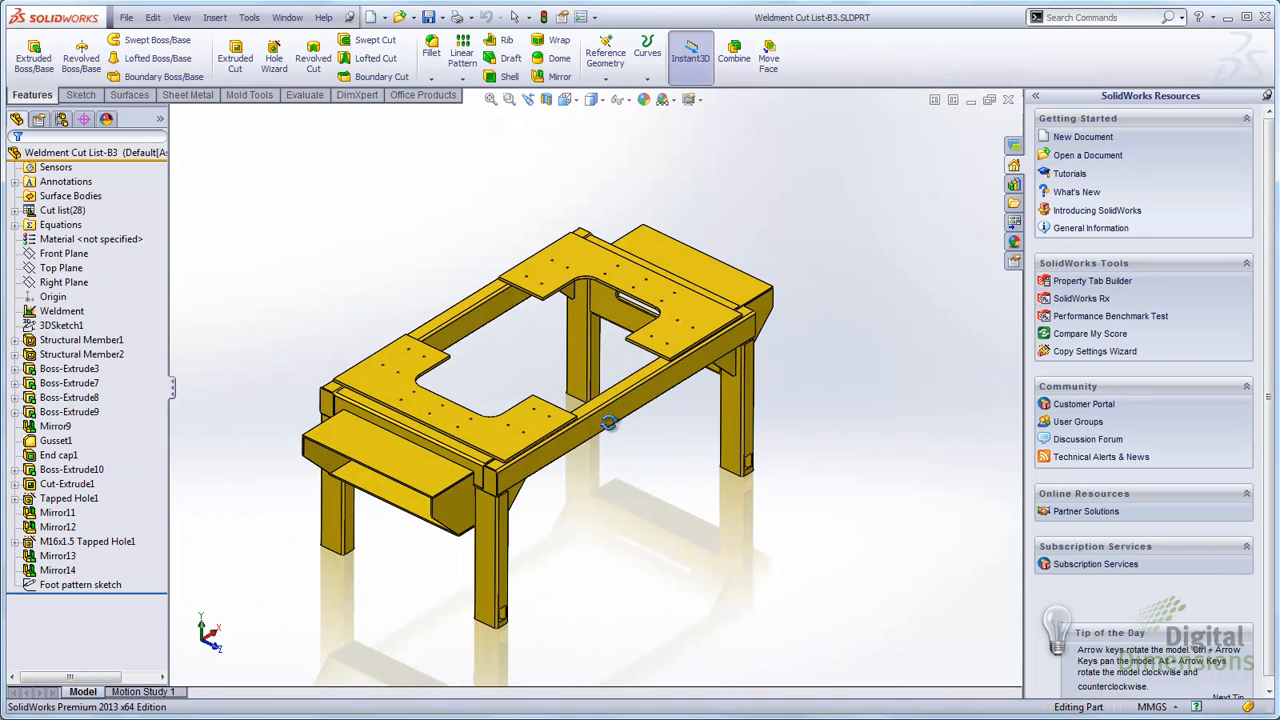
left_click(15, 210)
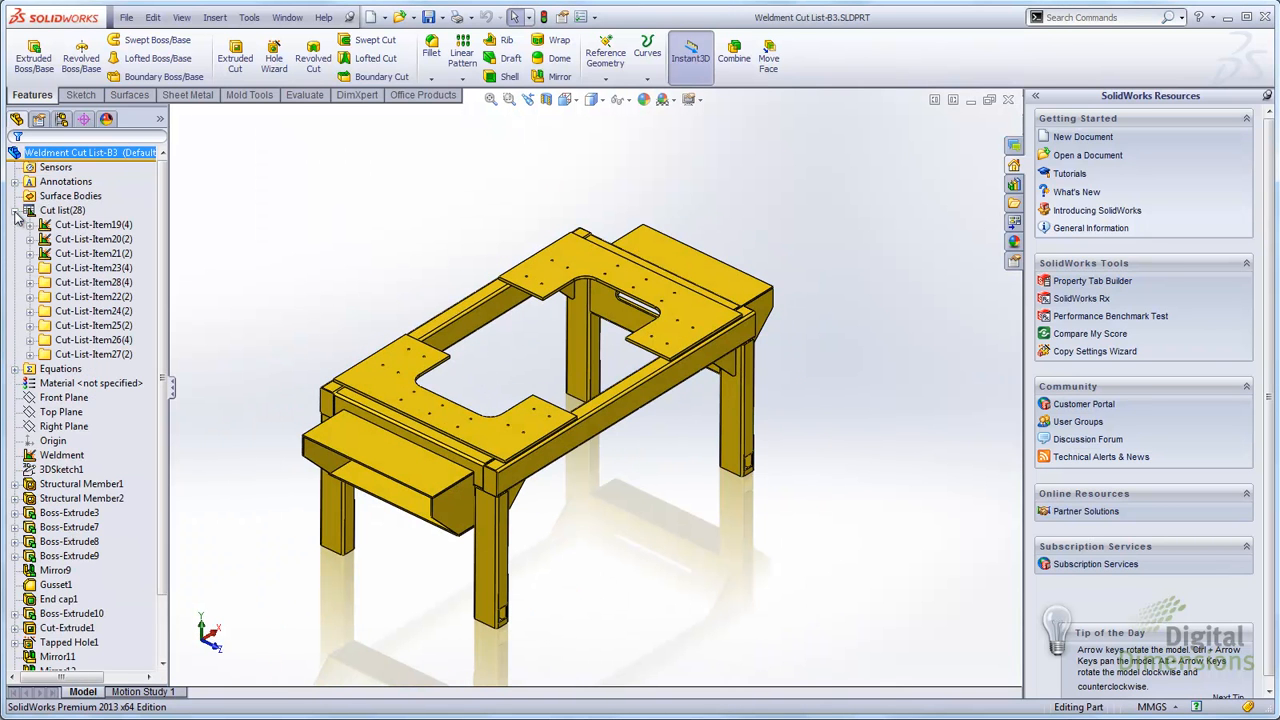
scroll(462, 440, "down", 3)
Select the front long beam's side face, list the bodies in its Cut-List-Item21, and clear the selection.
left_click(697, 408)
scroll(697, 408, "up", 2)
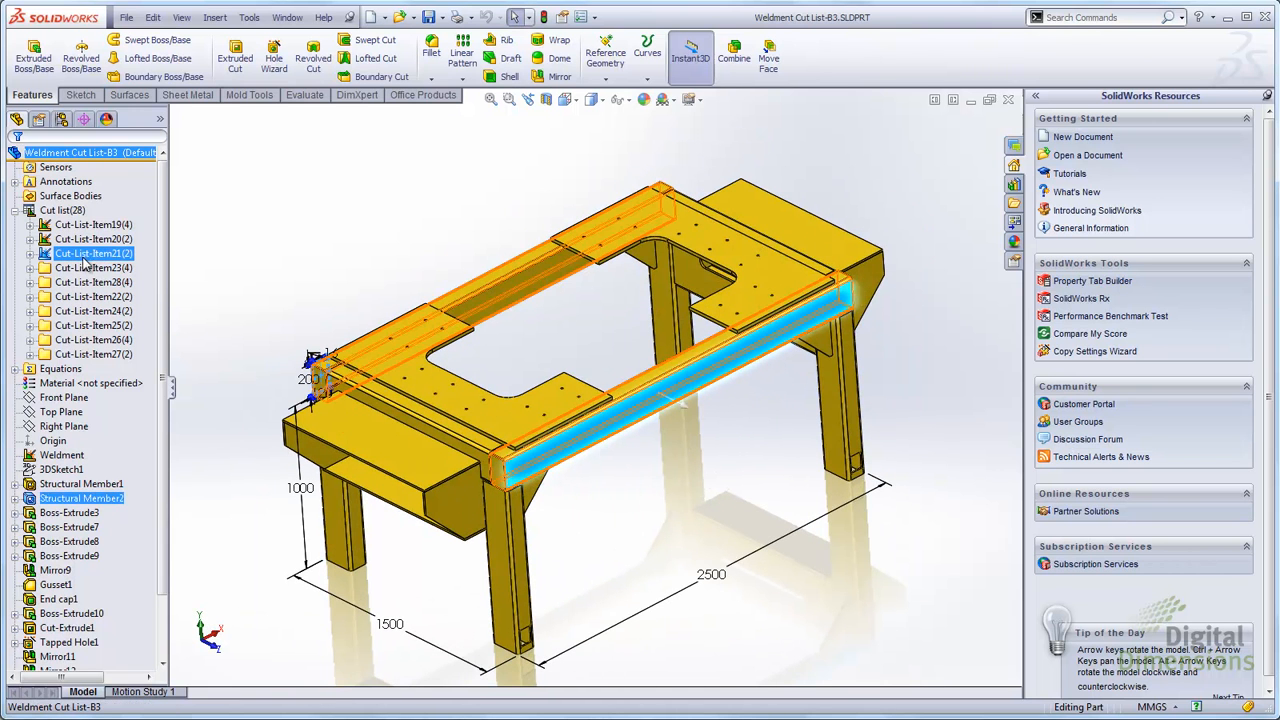
left_click(30, 254)
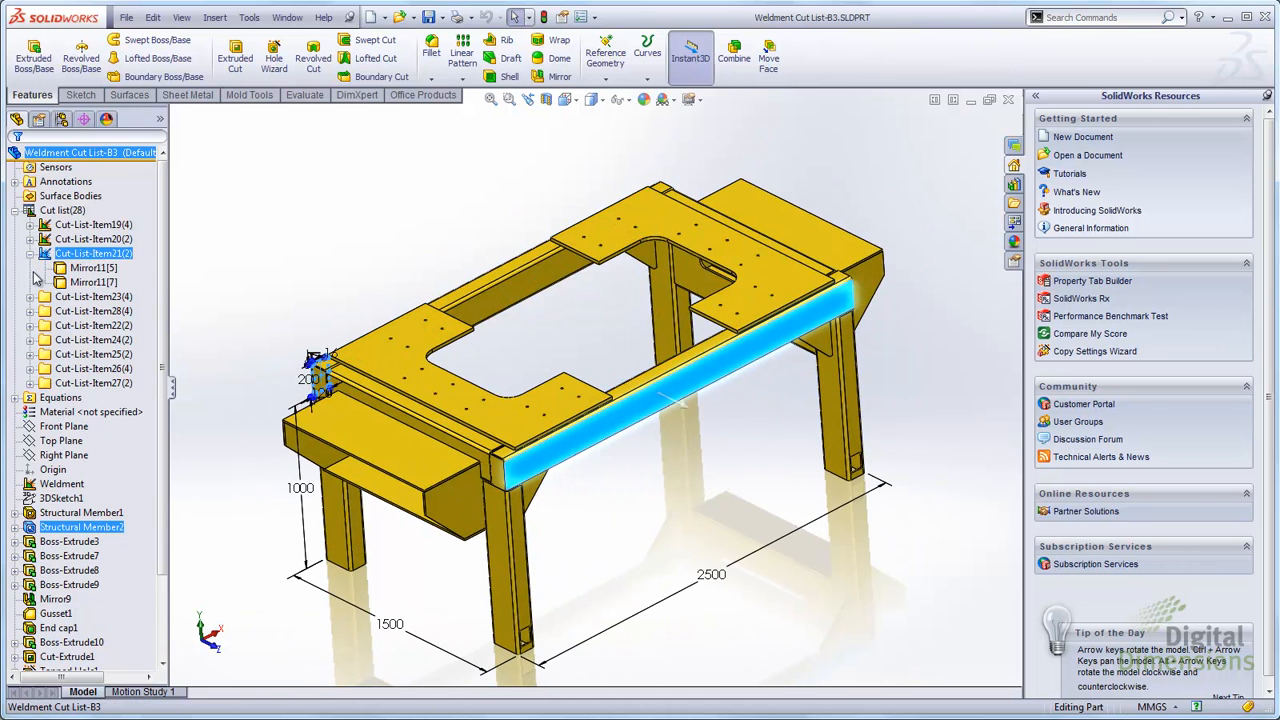
left_click(323, 258)
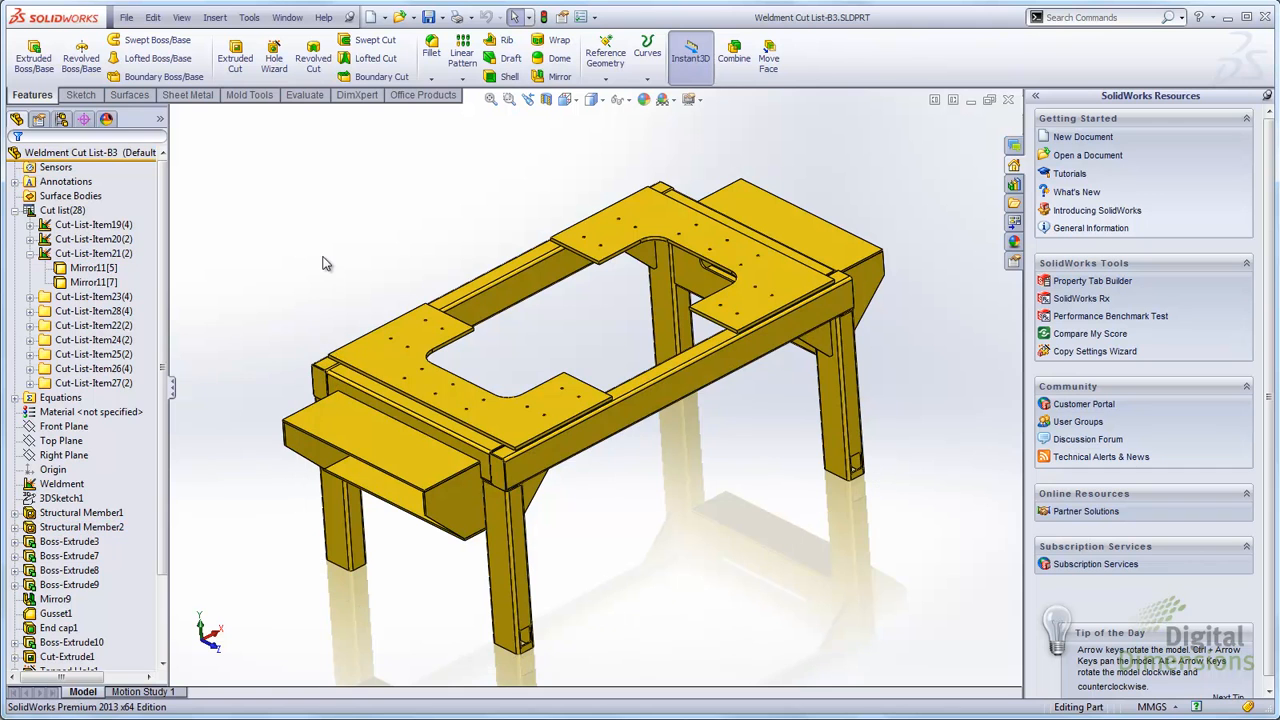
Select the front and rear long beams alternately to compare their highlighted bodies under Cut-List-Item21, and clear the selection.
left_click(672, 396)
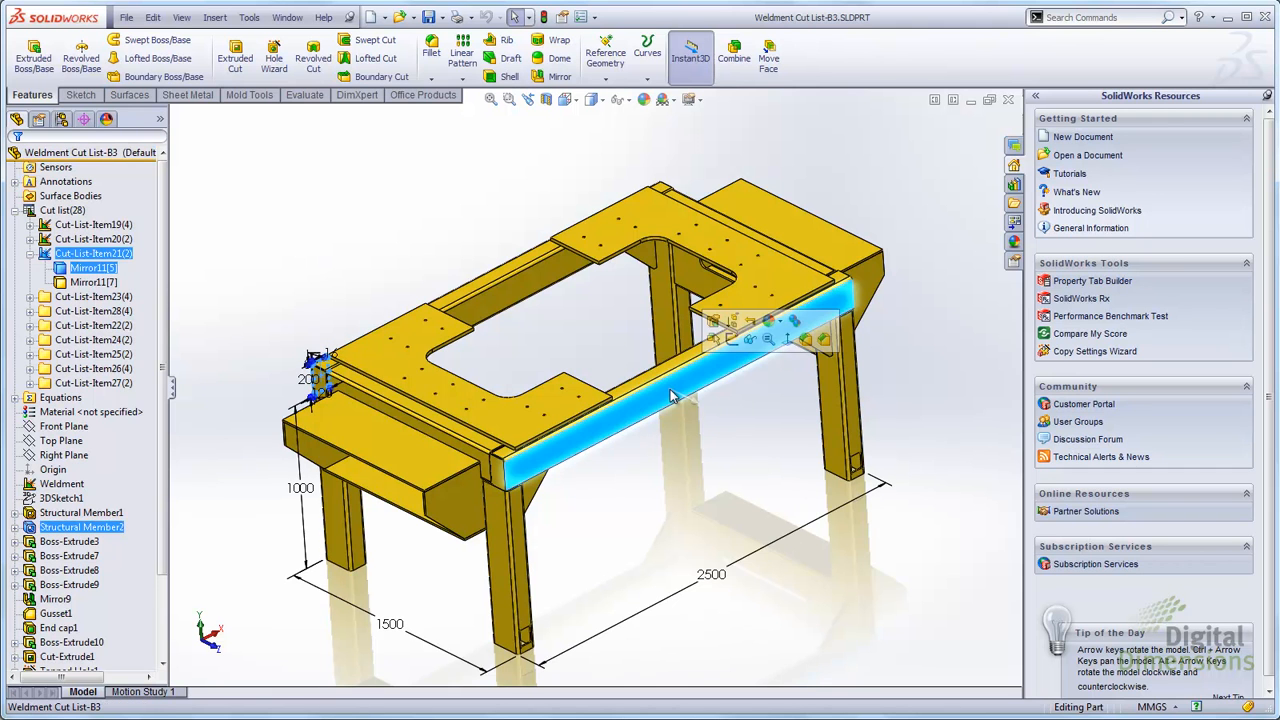
left_click(505, 325)
left_click(470, 306)
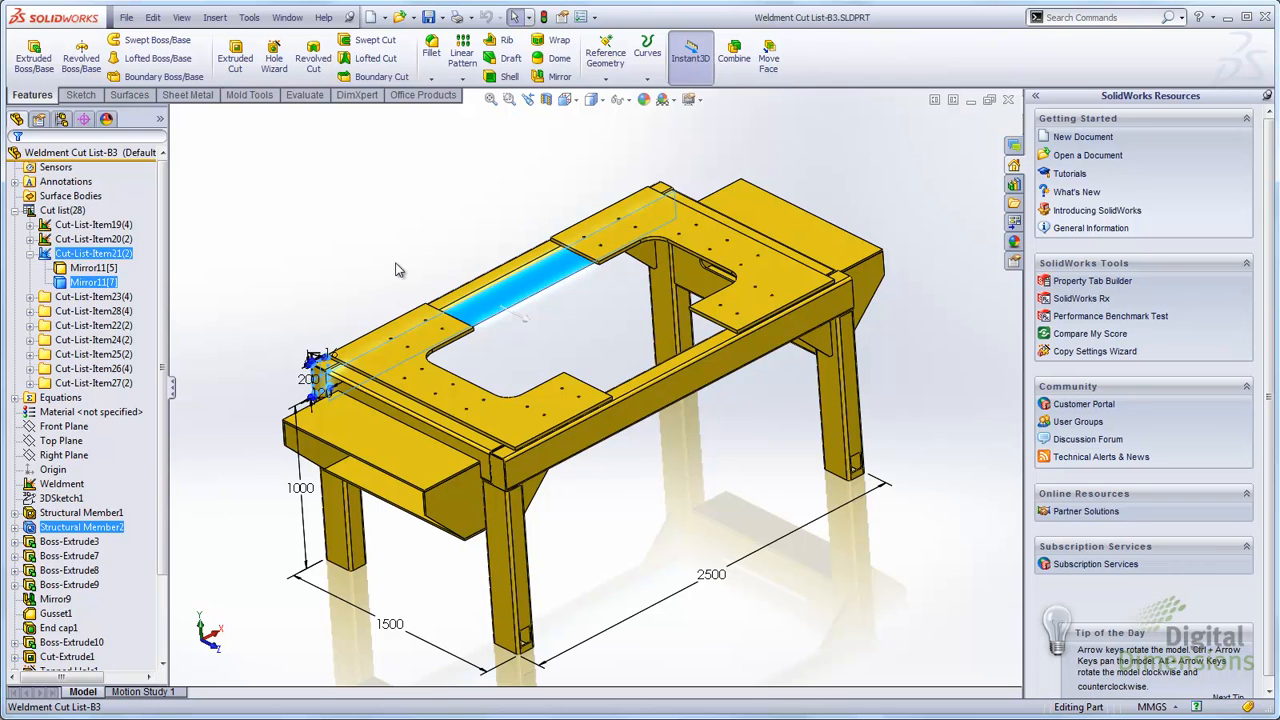
left_click(668, 378)
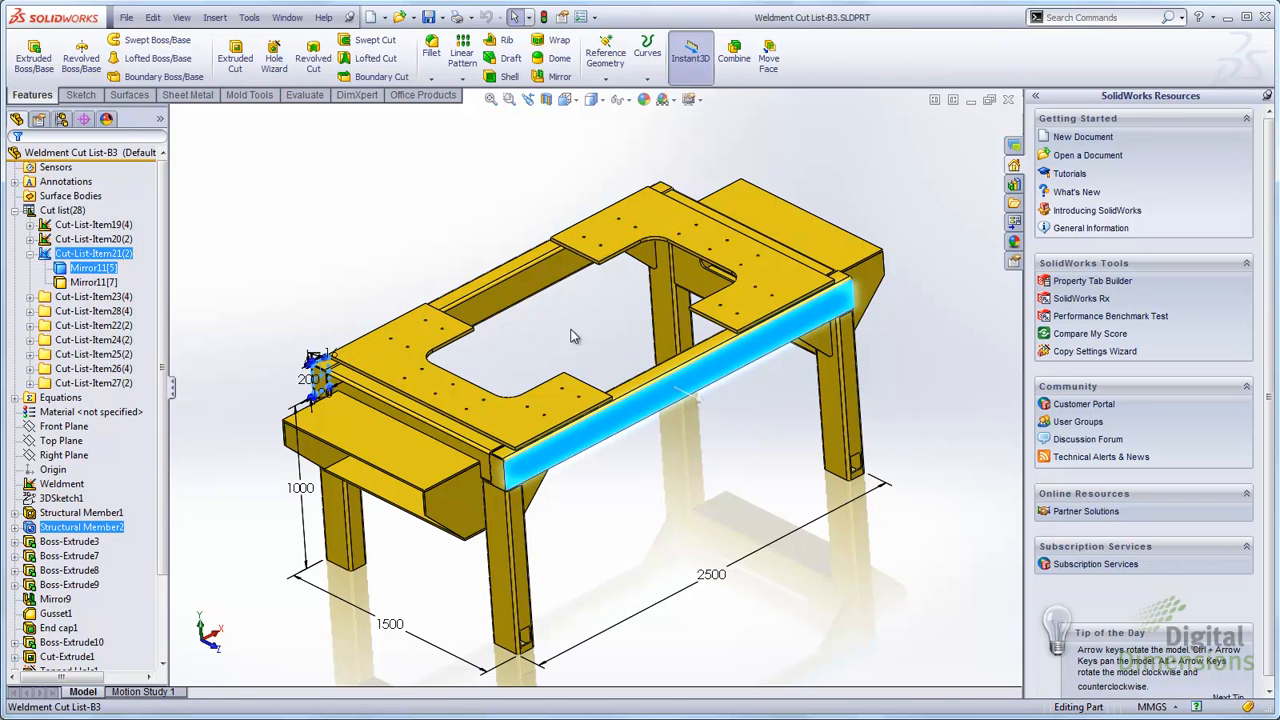
left_click(519, 314)
left_click(519, 289)
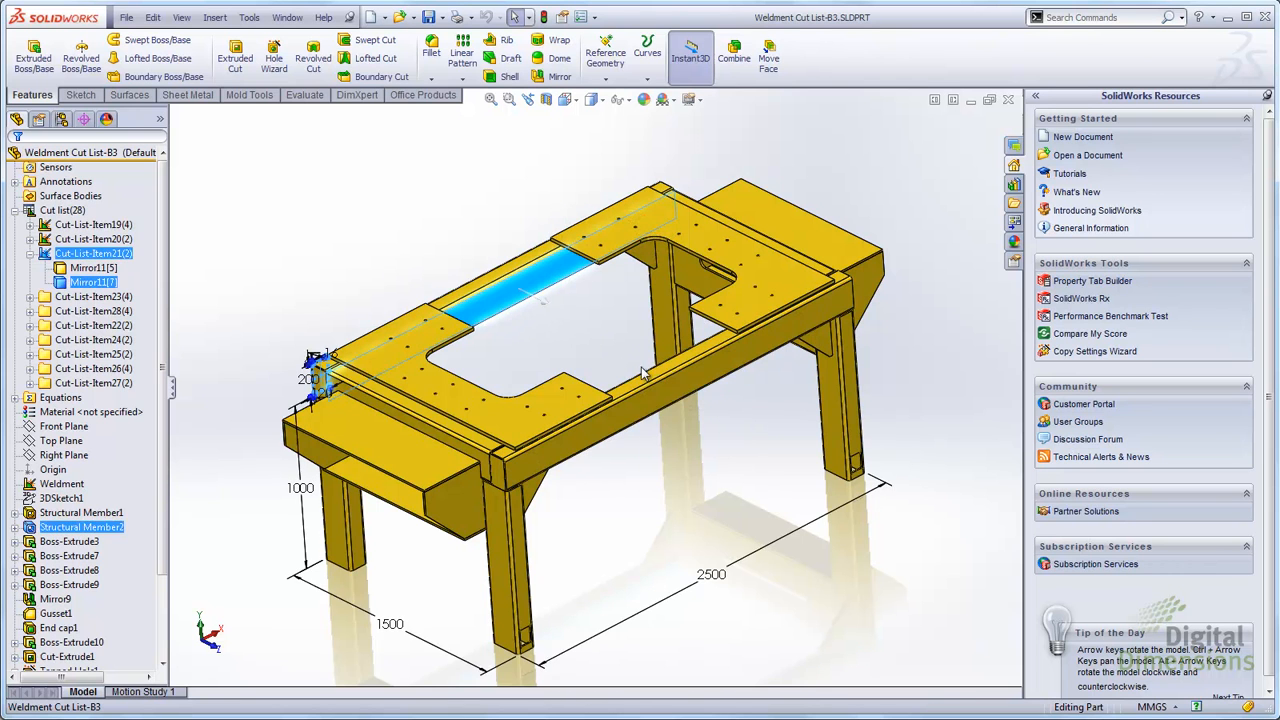
left_click(656, 401)
left_click(324, 229)
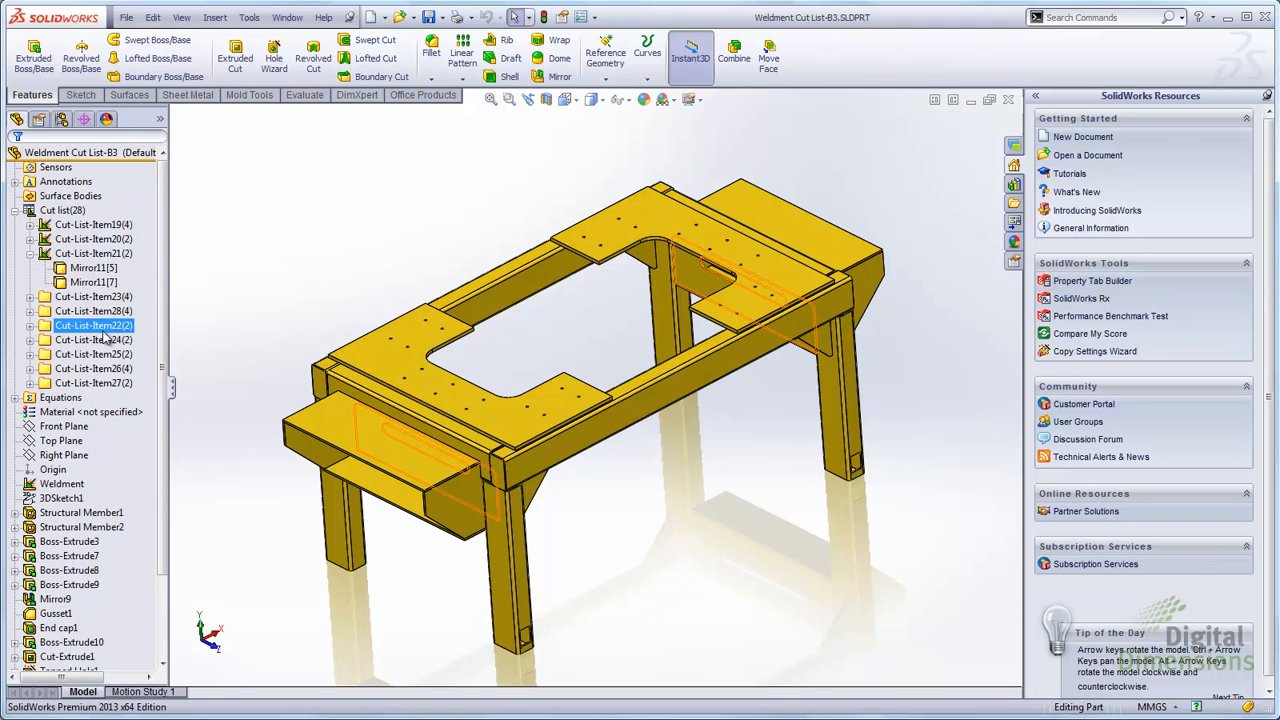
Select the near U-shaped top plate, list the bodies in its Cut-List-Item27, and clear the selection.
left_click(372, 355)
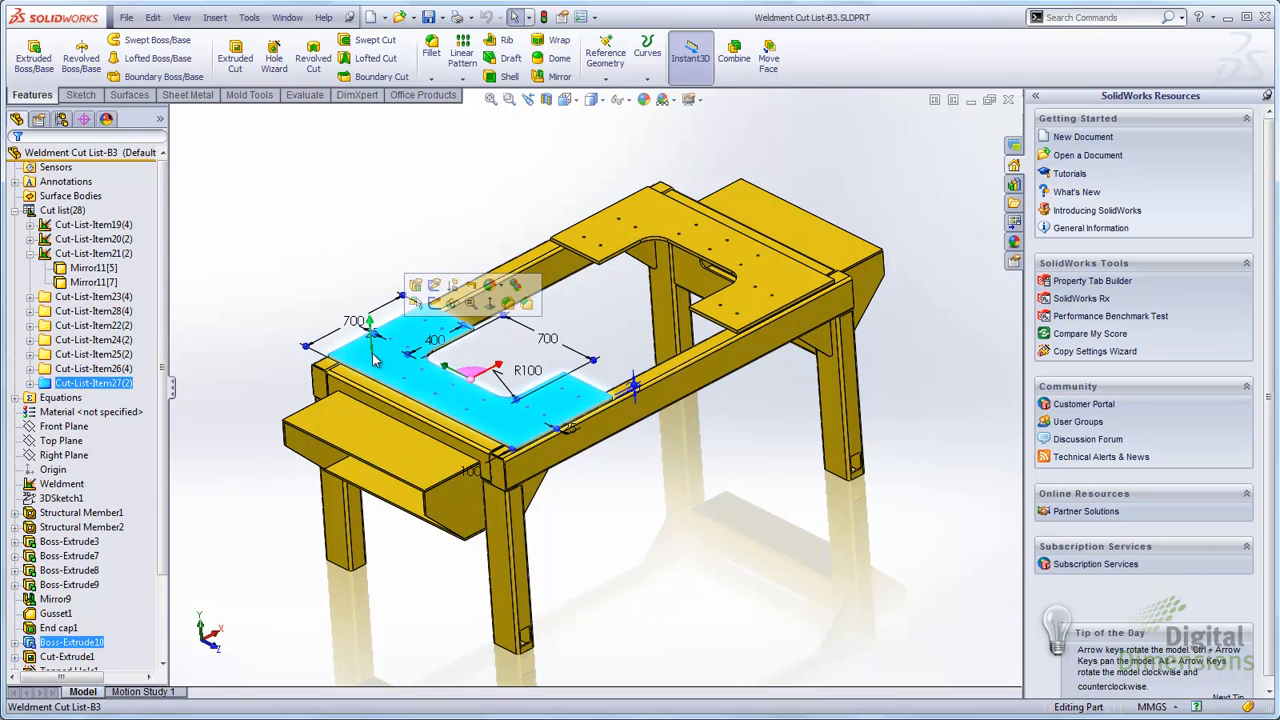
left_click(31, 384)
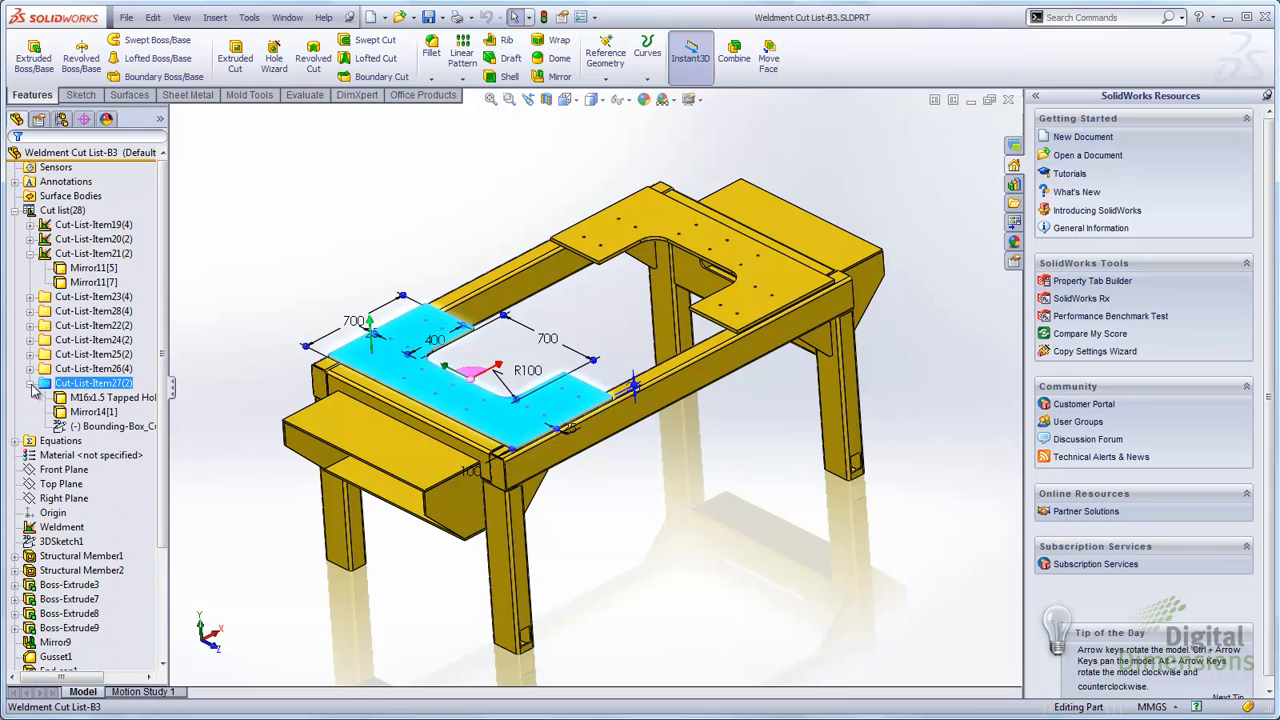
left_click(390, 376)
left_click(441, 202)
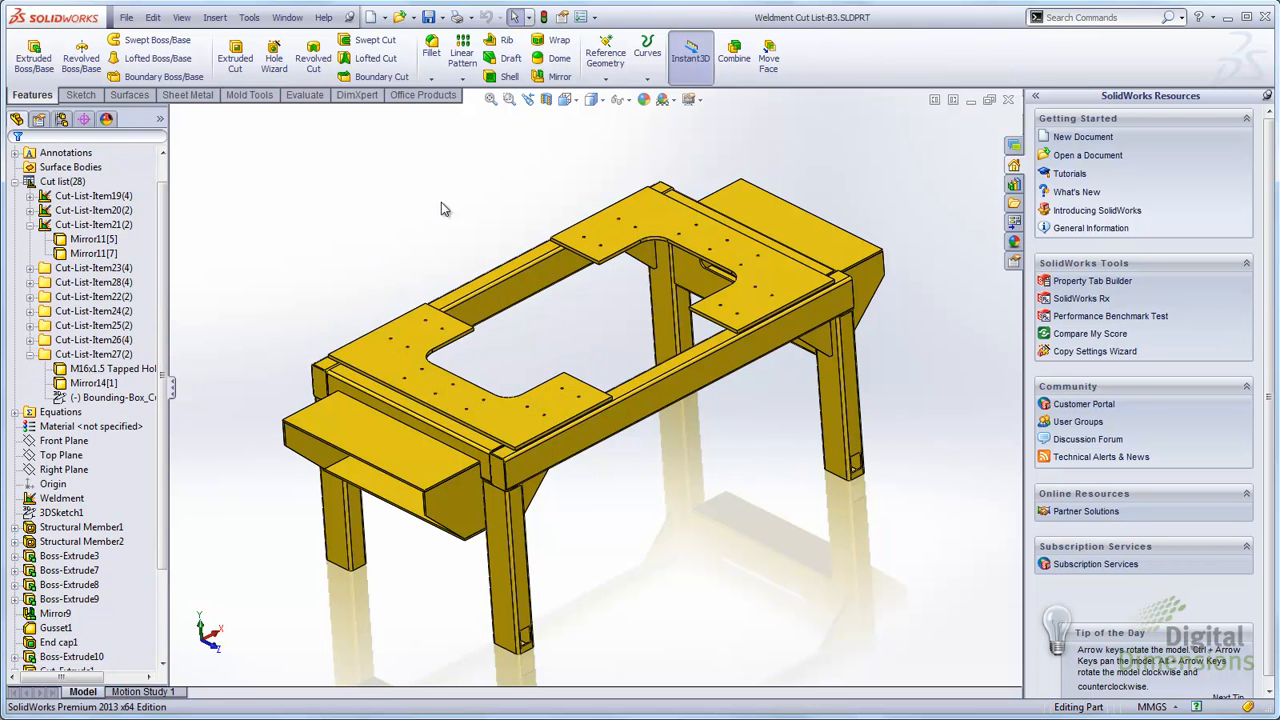
Select the far and near U-shaped plates alternately to compare their highlighted bodies under Cut-List-Item27, and clear the selection.
left_click(620, 241)
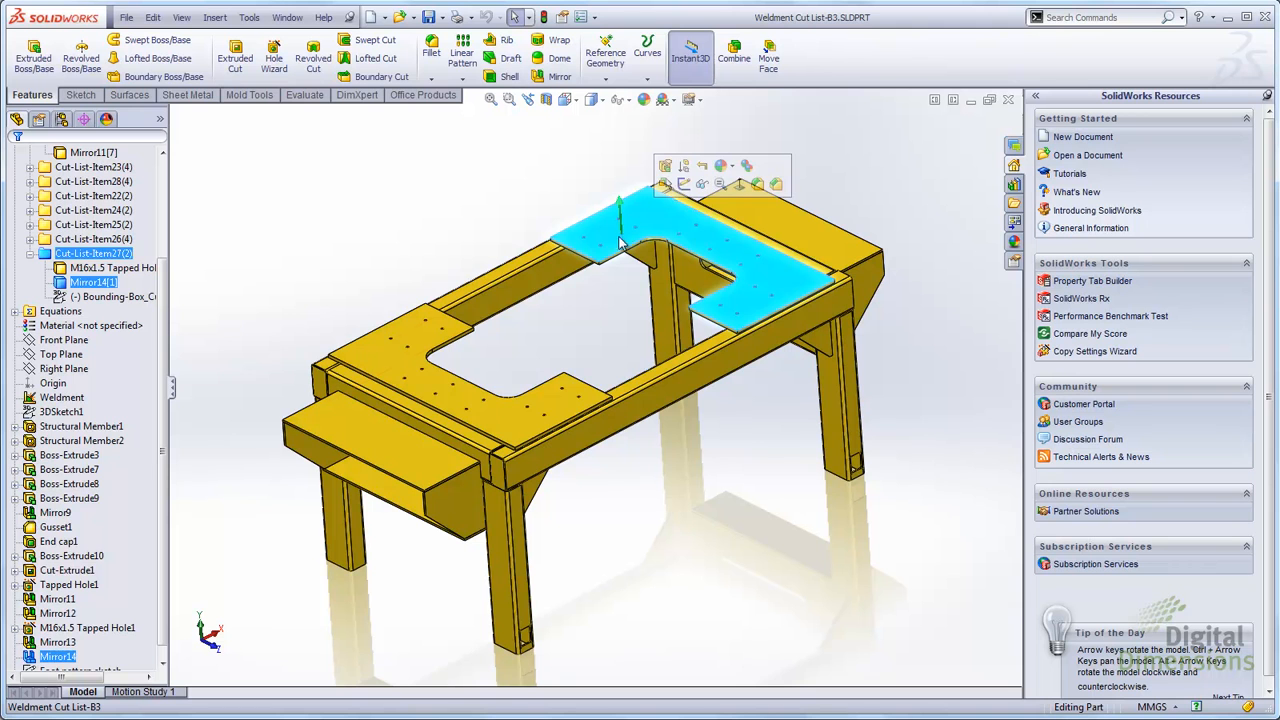
left_click(380, 352)
left_click(621, 238)
left_click(385, 355)
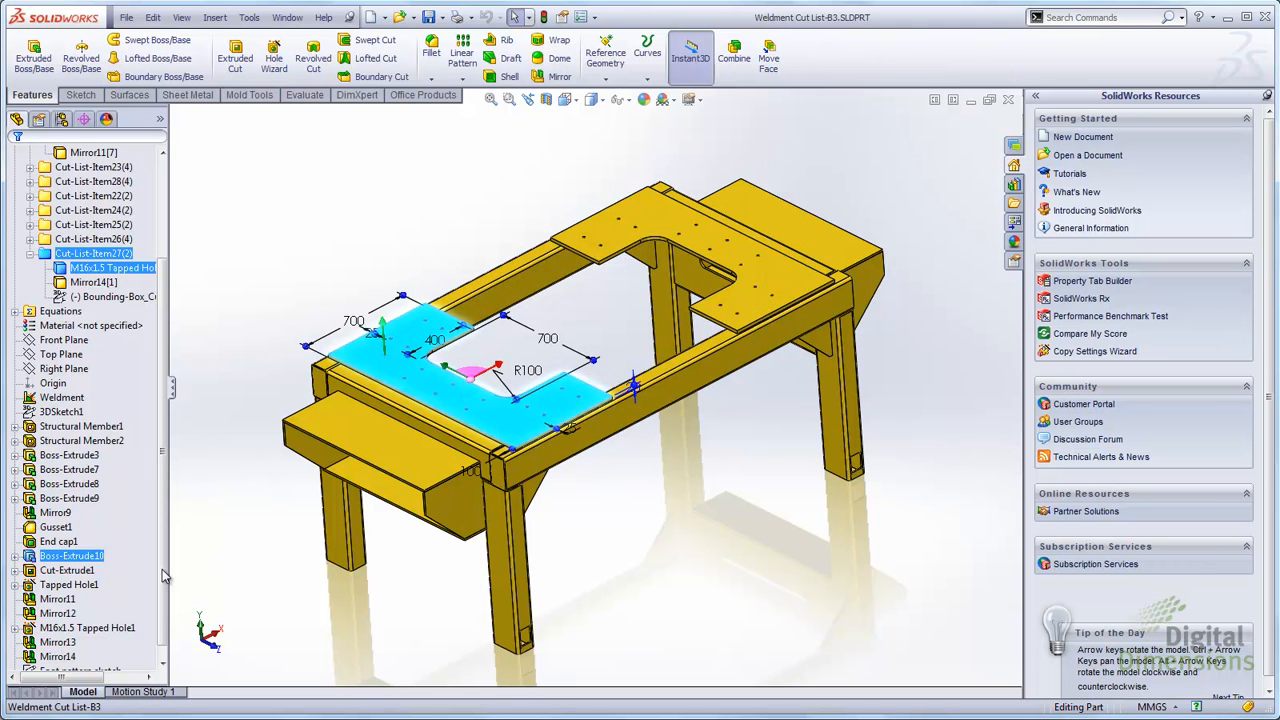
left_click(326, 262)
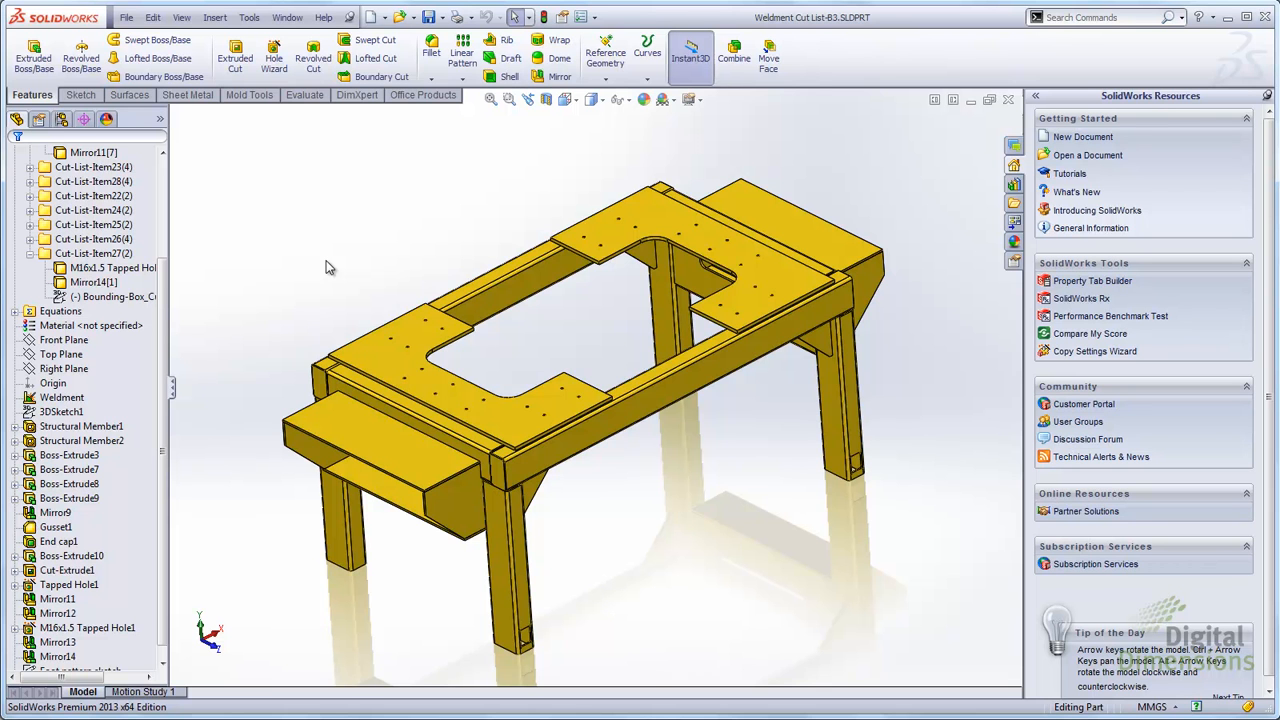
Check the Parts topic slide in the presentation and return to SolidWorks with NewDFpart's hollow side in view.
key("alt+Tab")
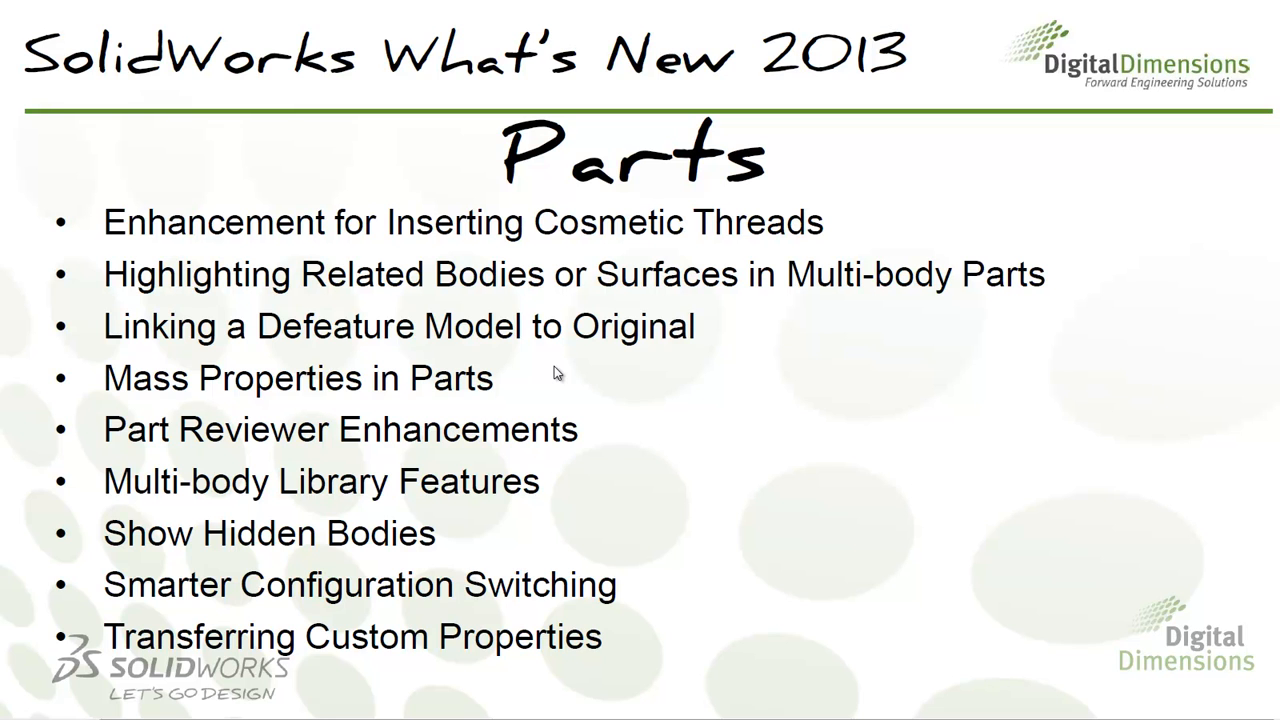
key("alt+Tab")
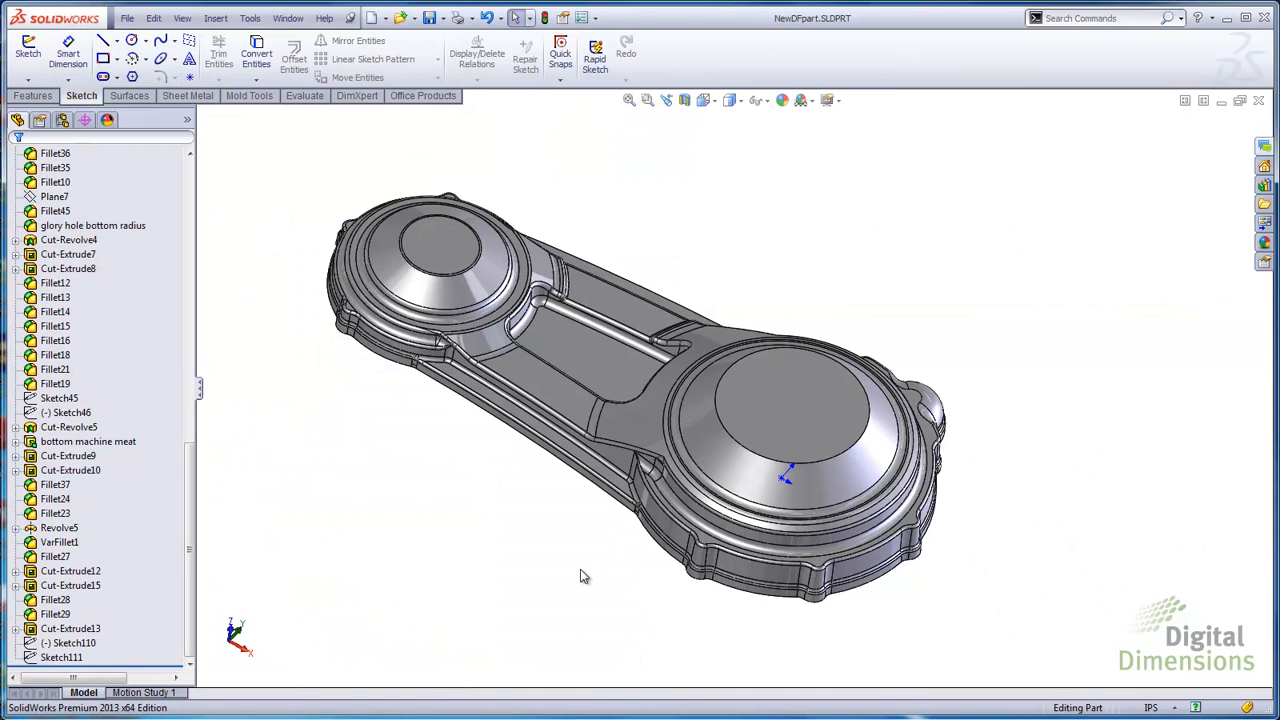
middle_click_drag(583, 577, 703, 149)
middle_click_drag(694, 306, 670, 198)
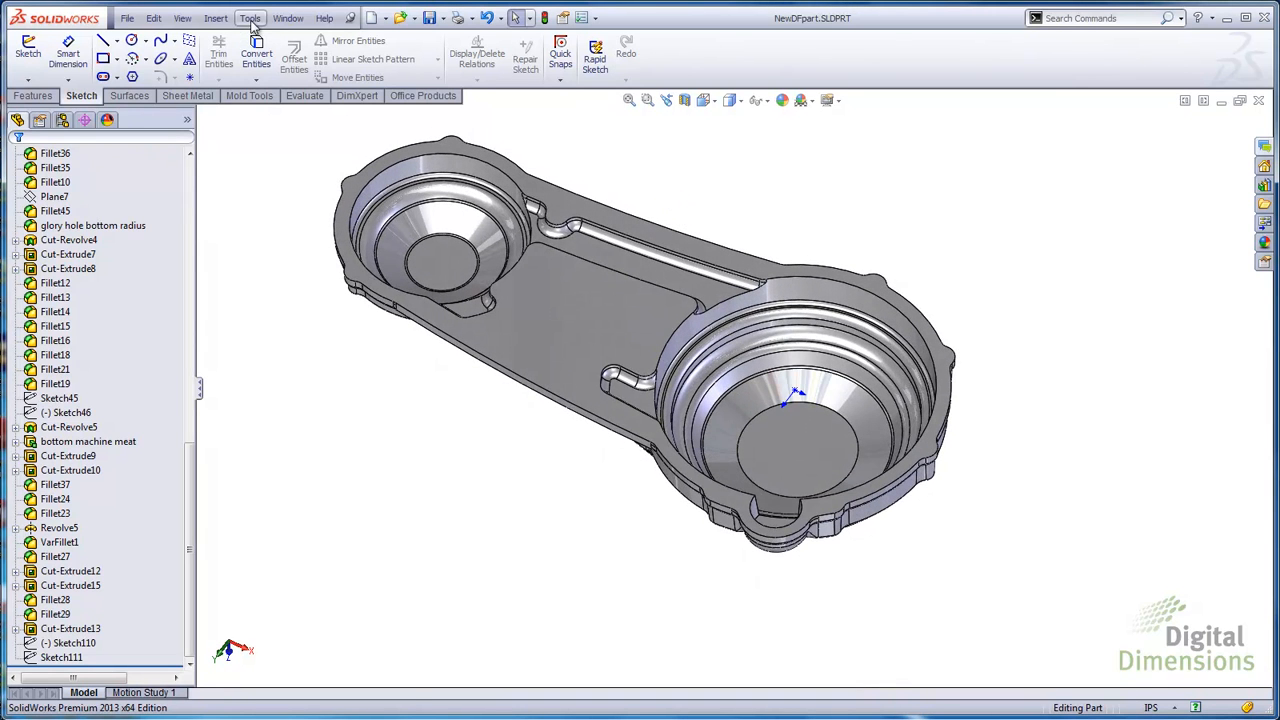
Start Defeature on NewDFpart and accept the preselected features to keep, advancing to the items to remove.
left_click(250, 18)
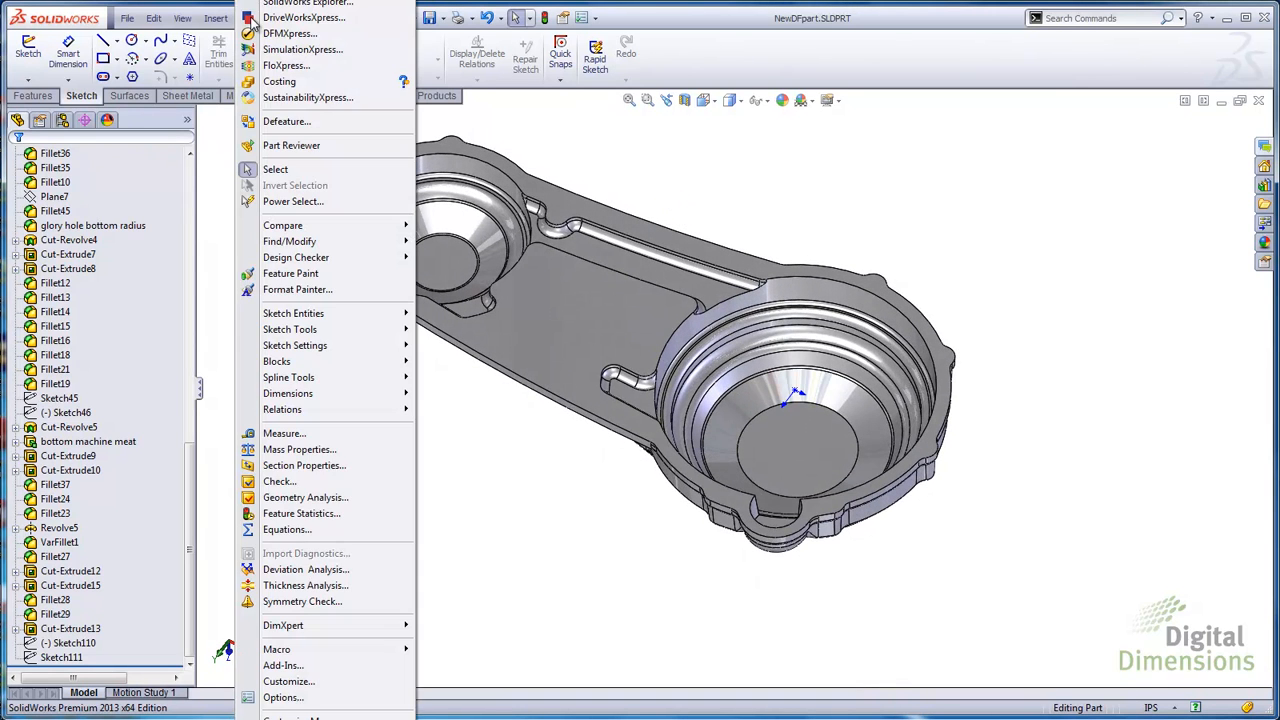
left_click(285, 121)
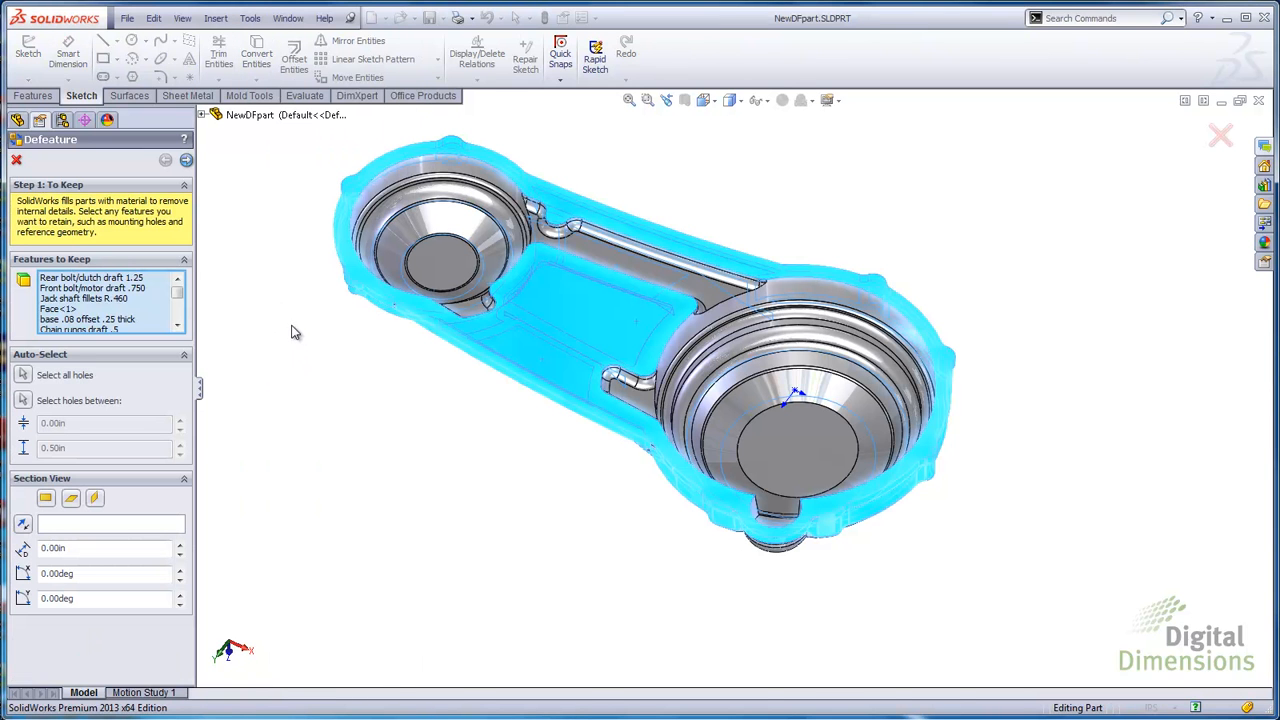
left_click(186, 162)
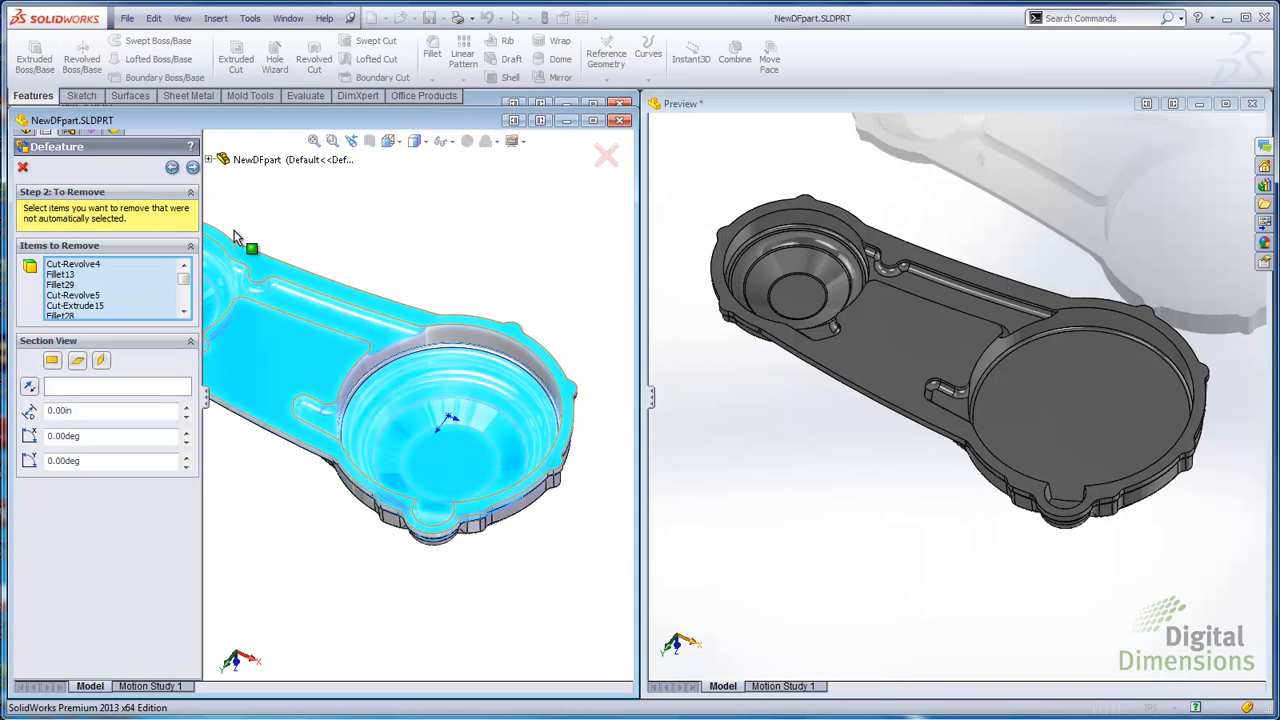
Take Cut-Extrude12 off the Defeature list of items to remove.
middle_click_drag(292, 330, 364, 334, "ctrl")
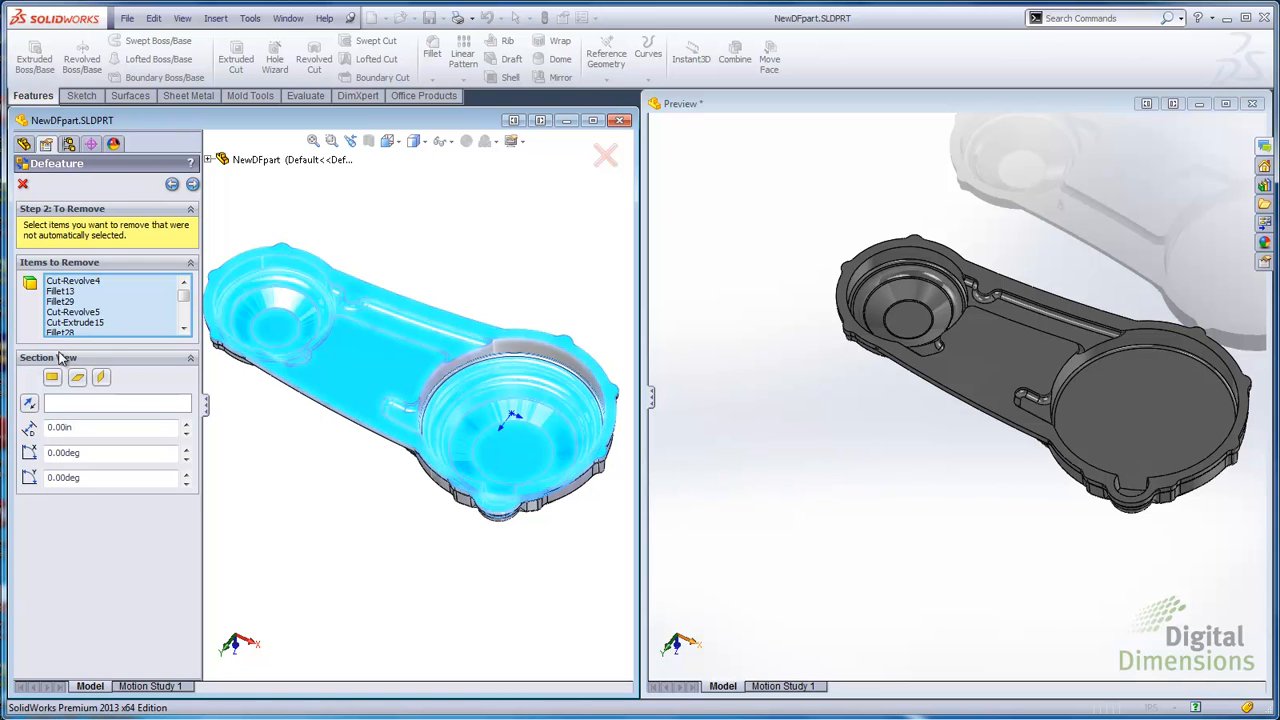
left_click(383, 325)
left_click_drag(184, 300, 183, 318)
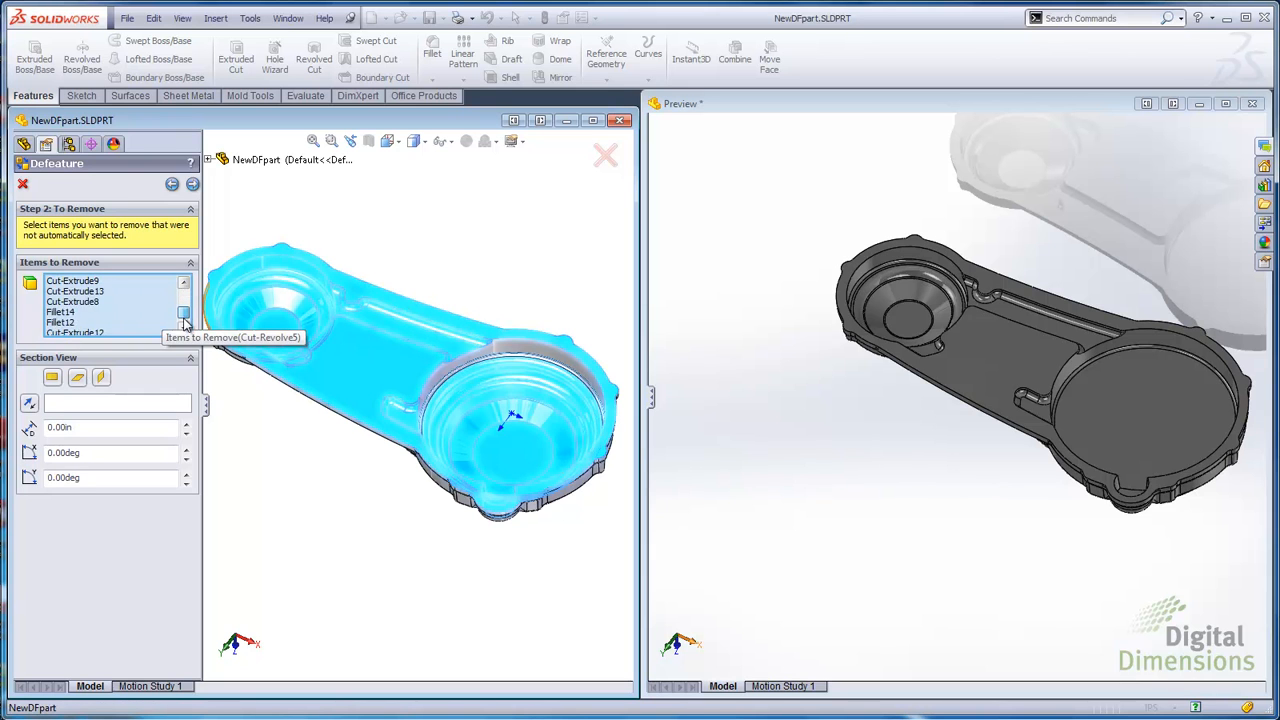
left_click(69, 330)
right_click(70, 330)
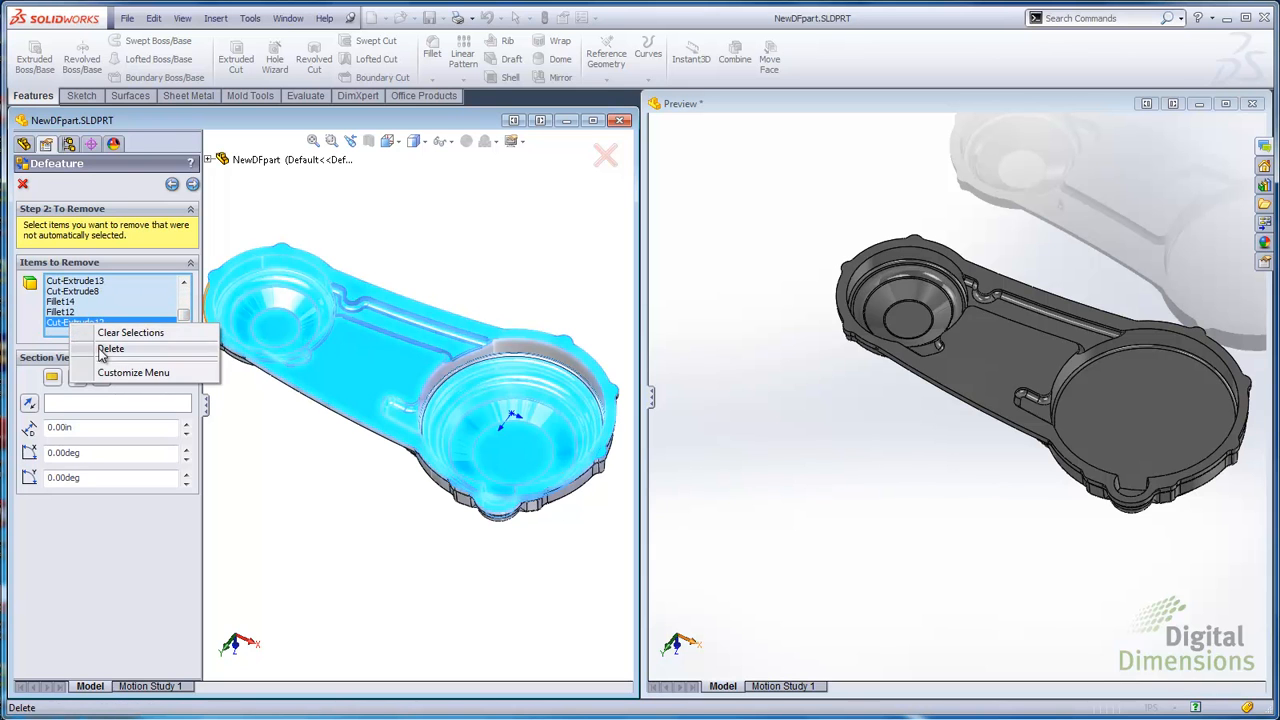
left_click(100, 345)
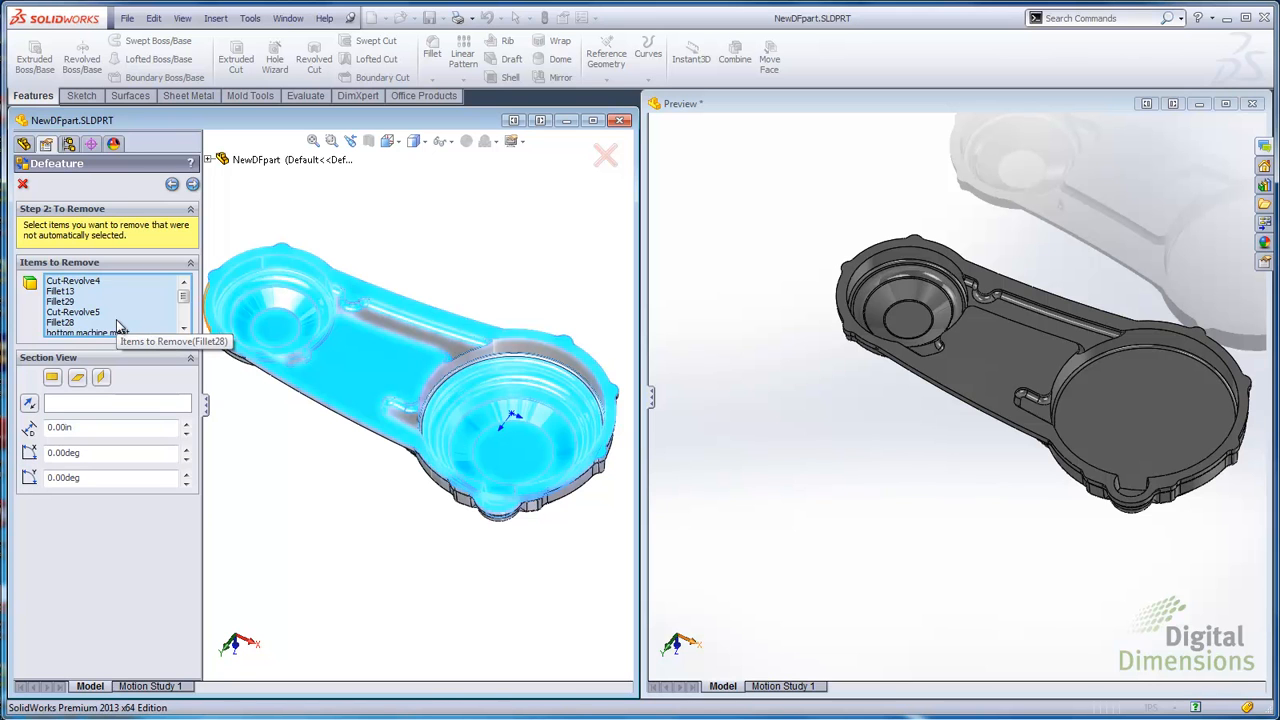
Run the feature removal and choose to save the simplified model as a separate file linked to the original.
left_click(193, 186)
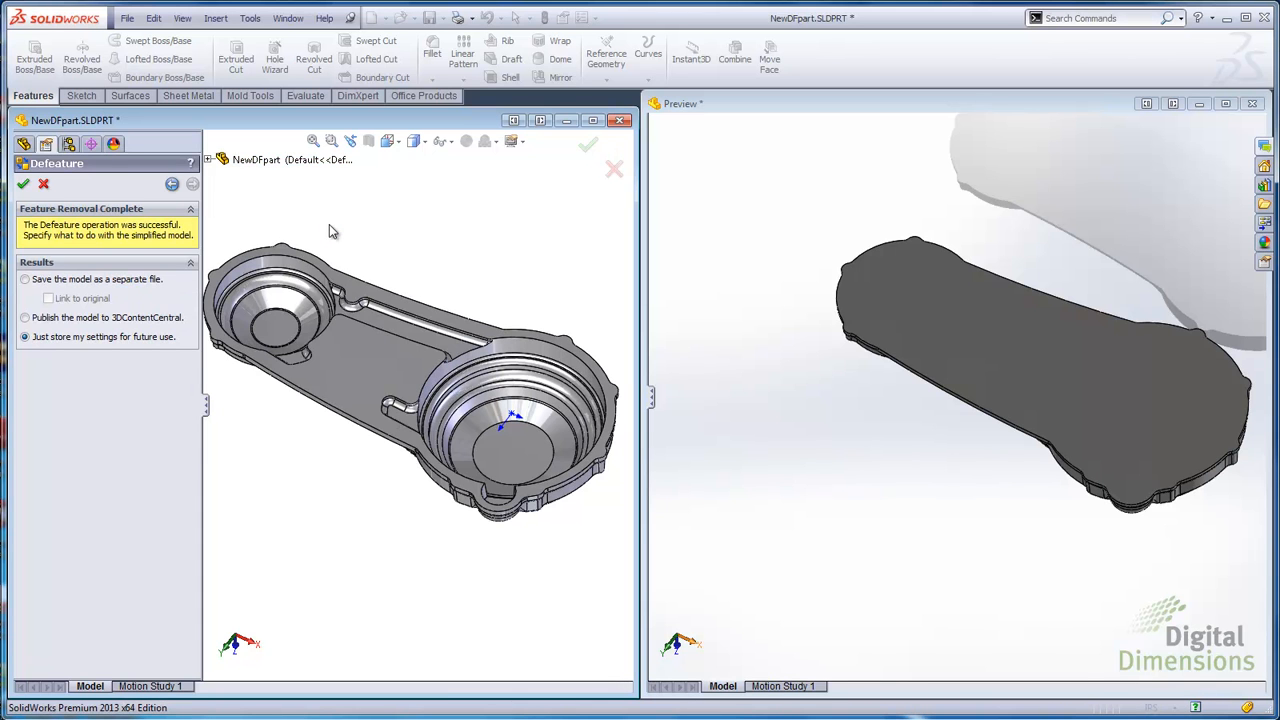
left_click(25, 280)
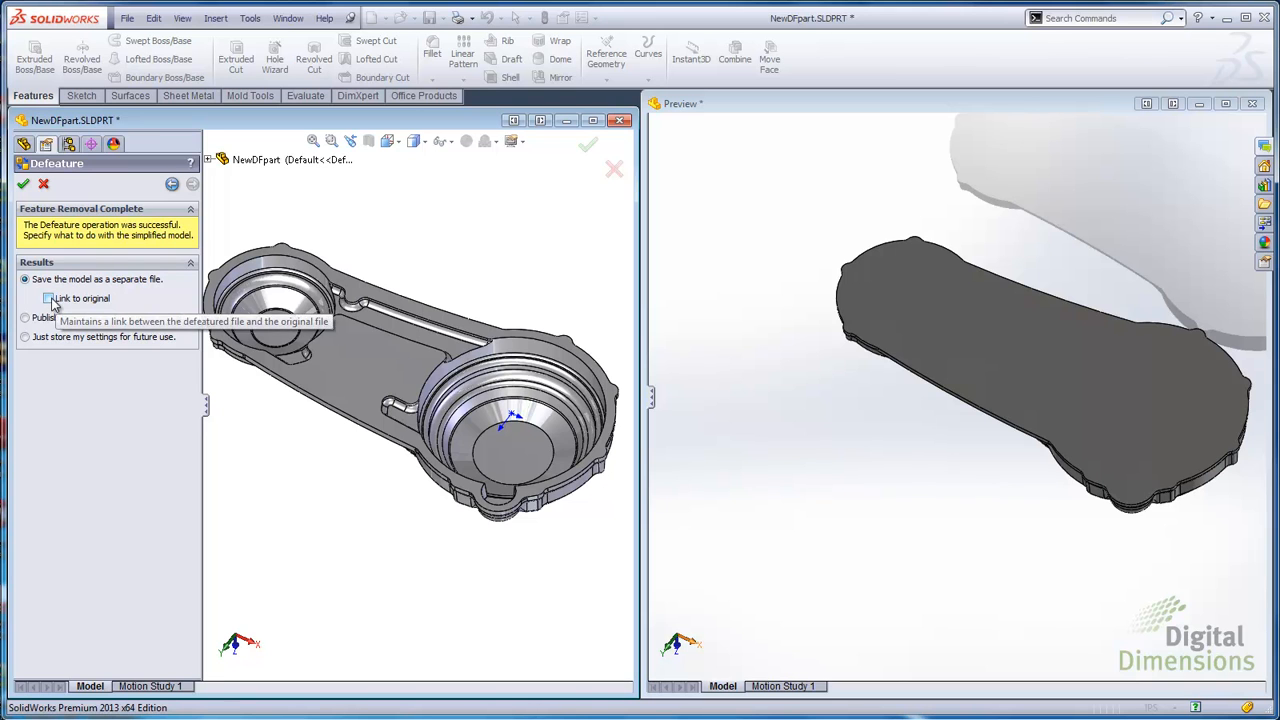
left_click(23, 184)
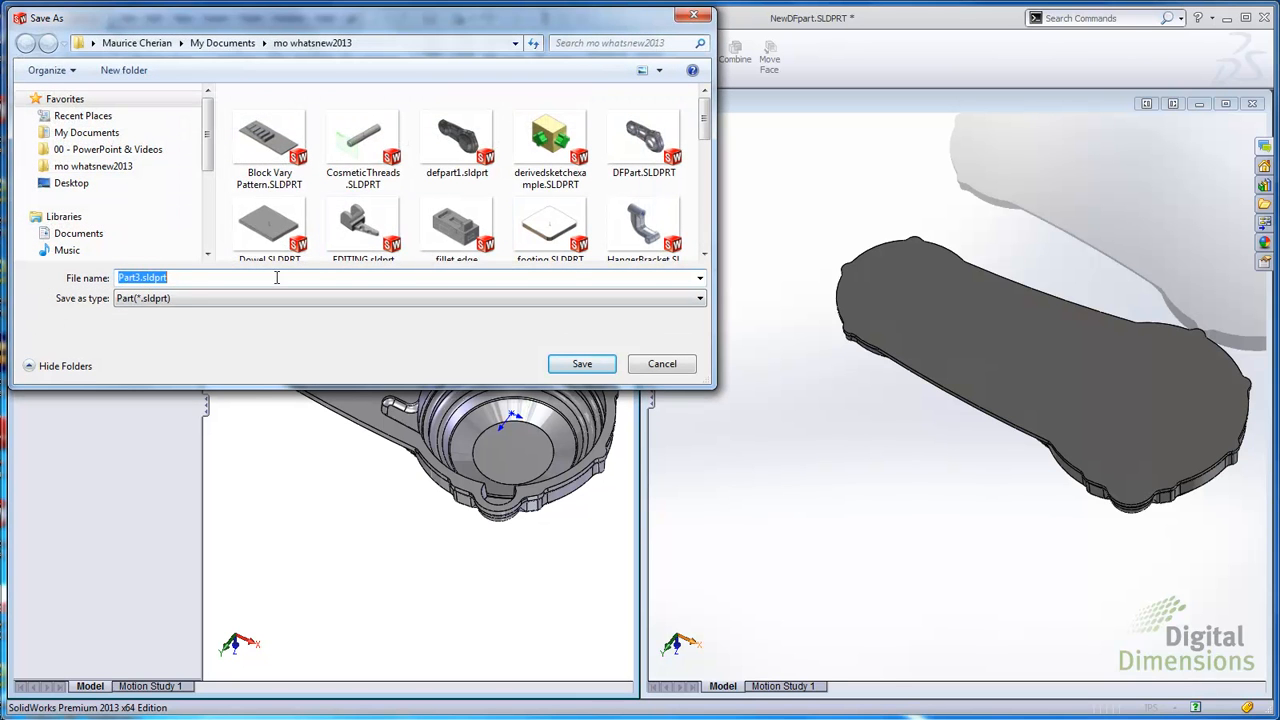
Save the defeatured model as df1.sldprt in the mo whatsnew2013 folder.
left_click(141, 278)
key("BackSpace")
key("BackSpace")
key("BackSpace")
key("BackSpace")
key("BackSpace")
type("df")
left_click(565, 370)
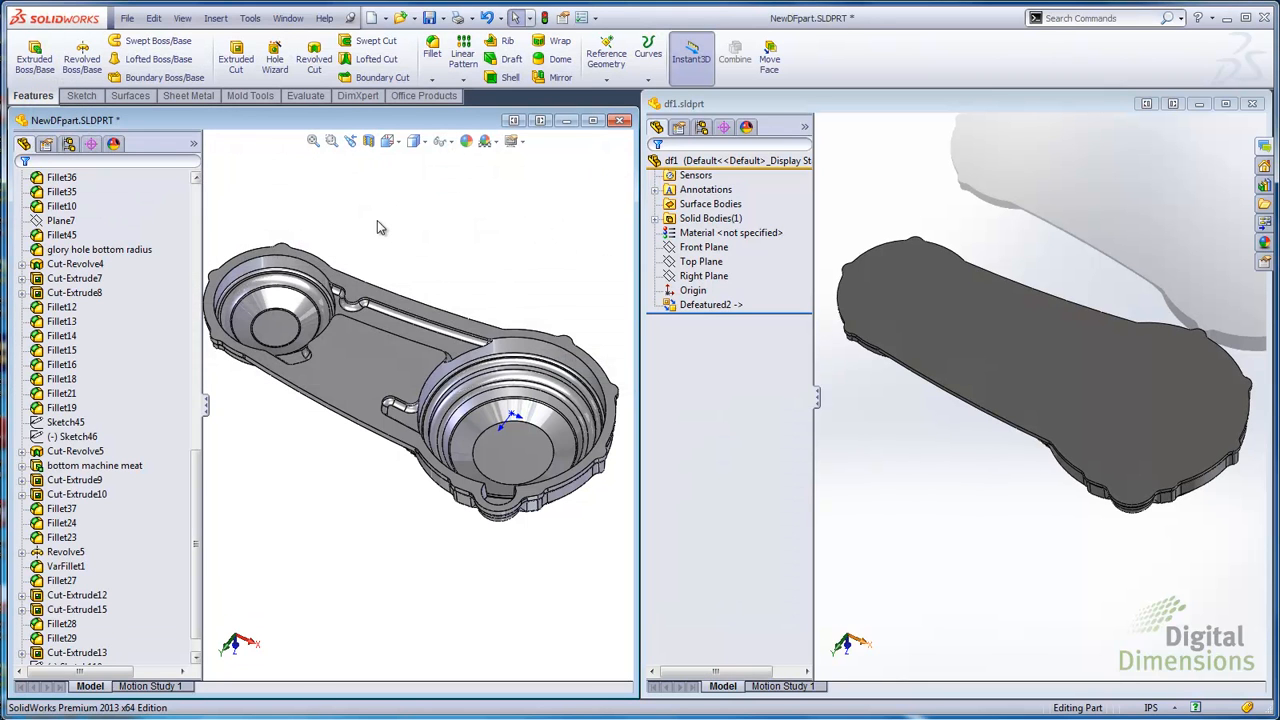
Close the df1 window, and maximize and save NewDFpart.
left_click(1254, 106)
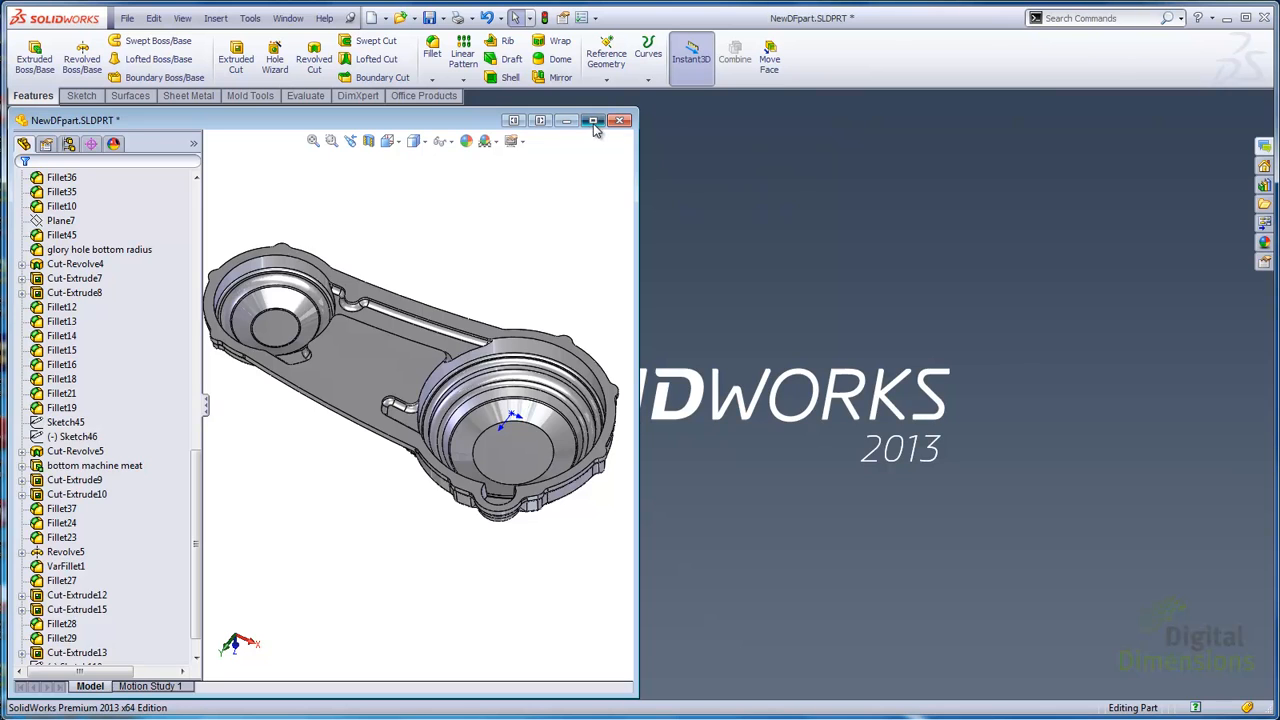
left_click(593, 120)
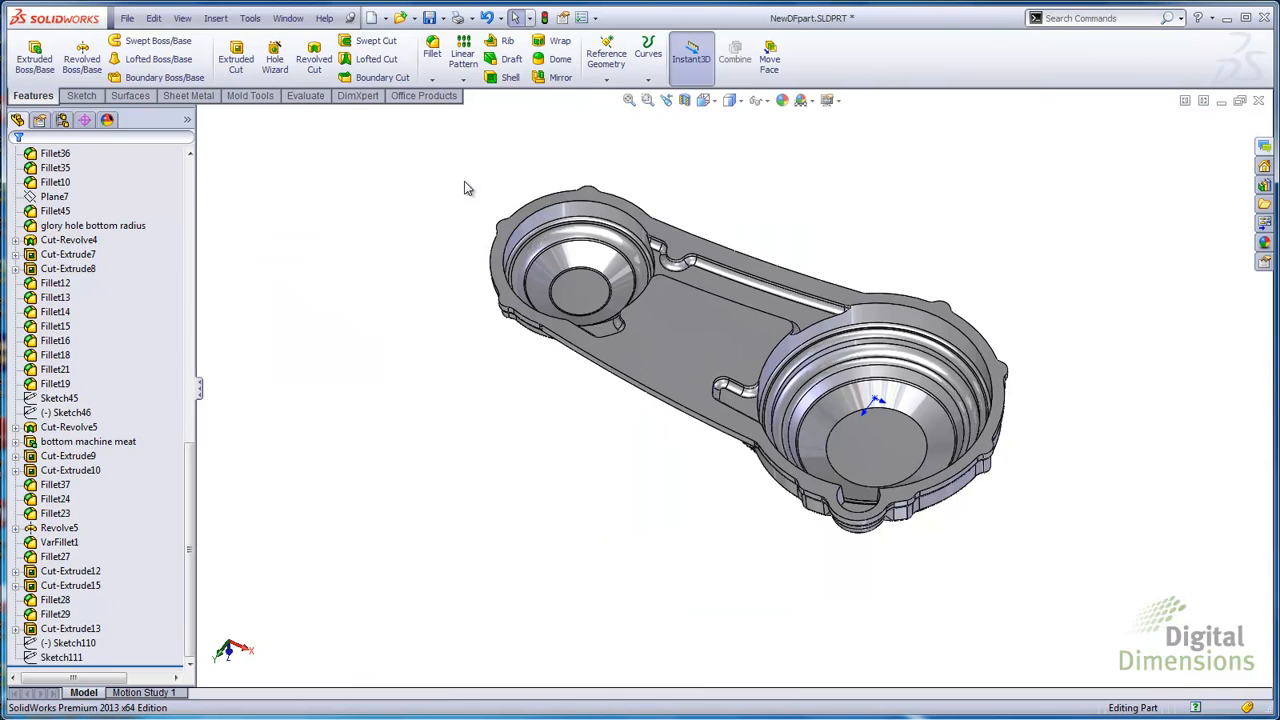
left_click(127, 18)
left_click(157, 141)
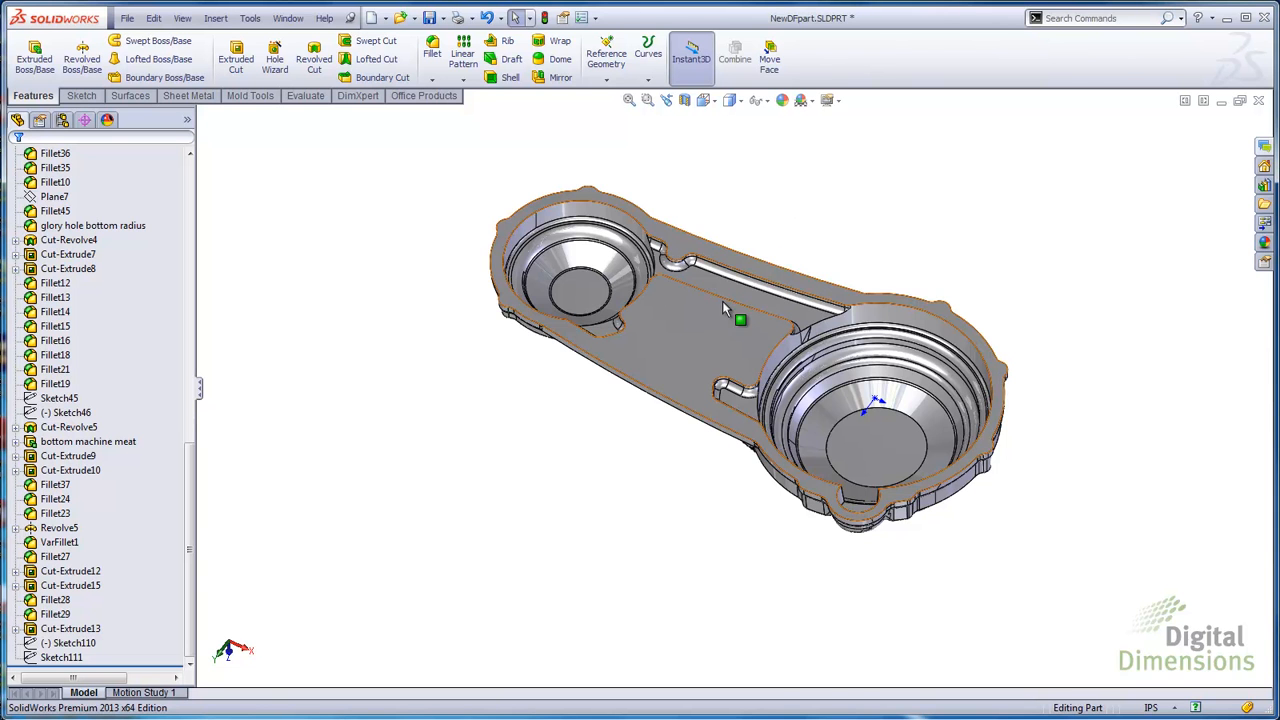
Extrude Sketch110 as a blind, merged boss 0.59370079 in deep on the web between the two domes.
mouse_move(720, 345)
middle_mouse_down()
mouse_move(574, 366)
mouse_move(634, 297)
mouse_move(717, 480)
mouse_move(664, 638)
mouse_move(671, 443)
mouse_move(686, 457)
mouse_move(711, 372)
middle_mouse_up()
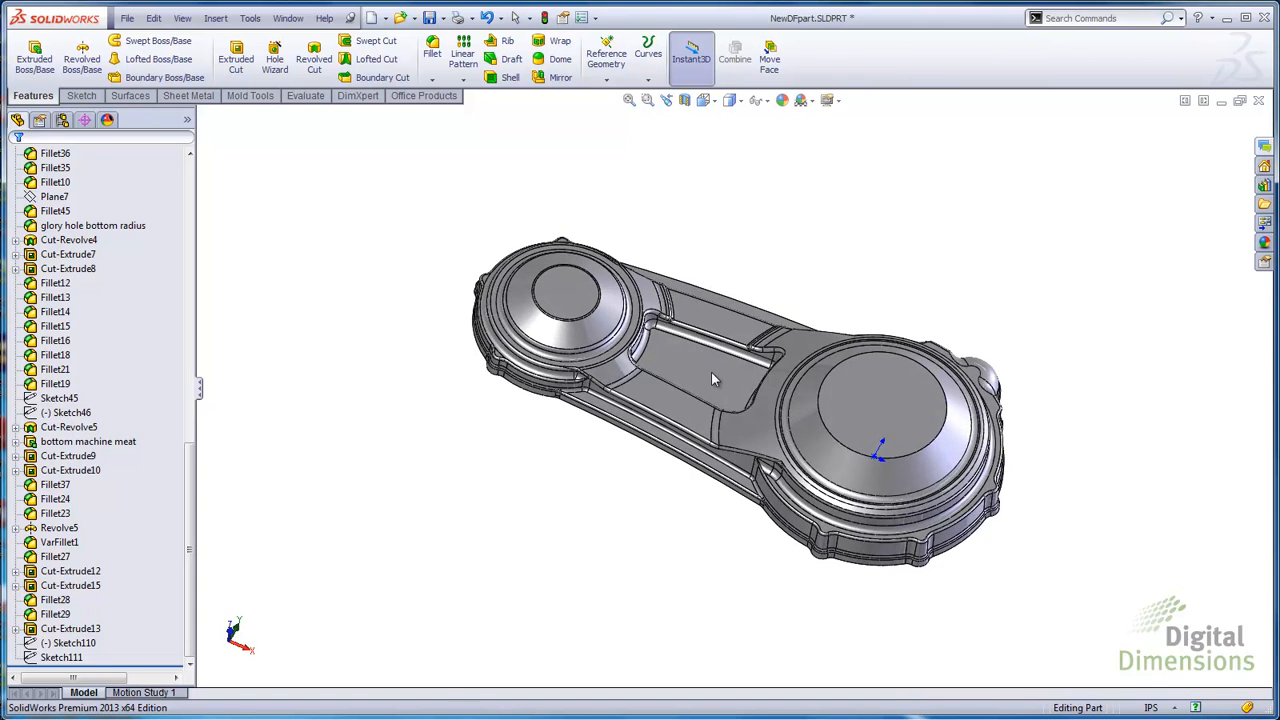
scroll(711, 372, "down", 4)
left_click(80, 643)
left_click(35, 57)
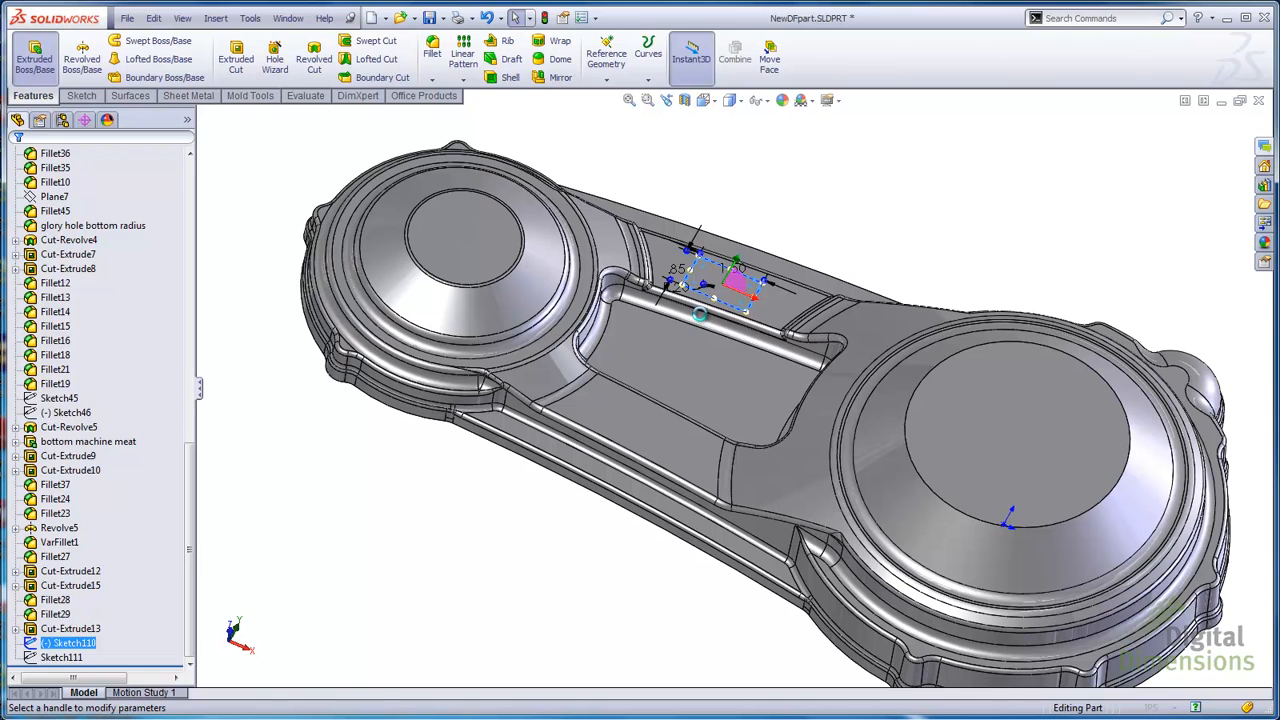
left_click(180, 304)
left_click(180, 304)
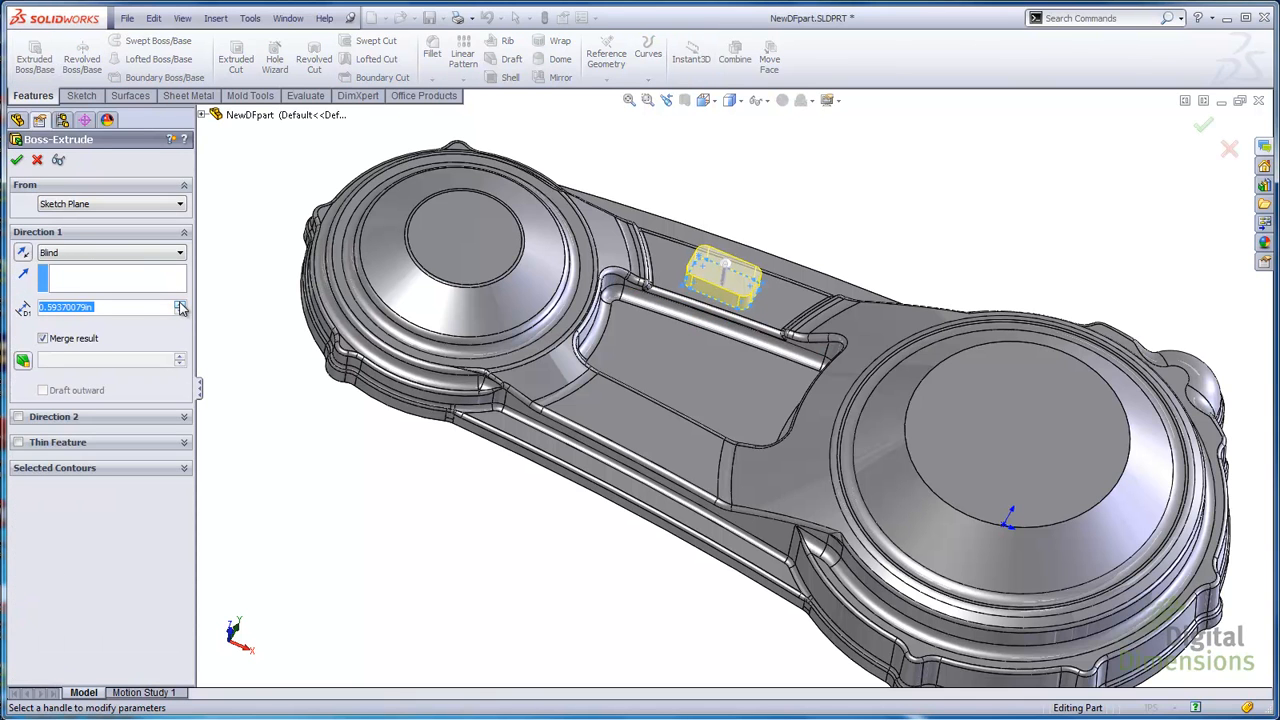
left_click(17, 161)
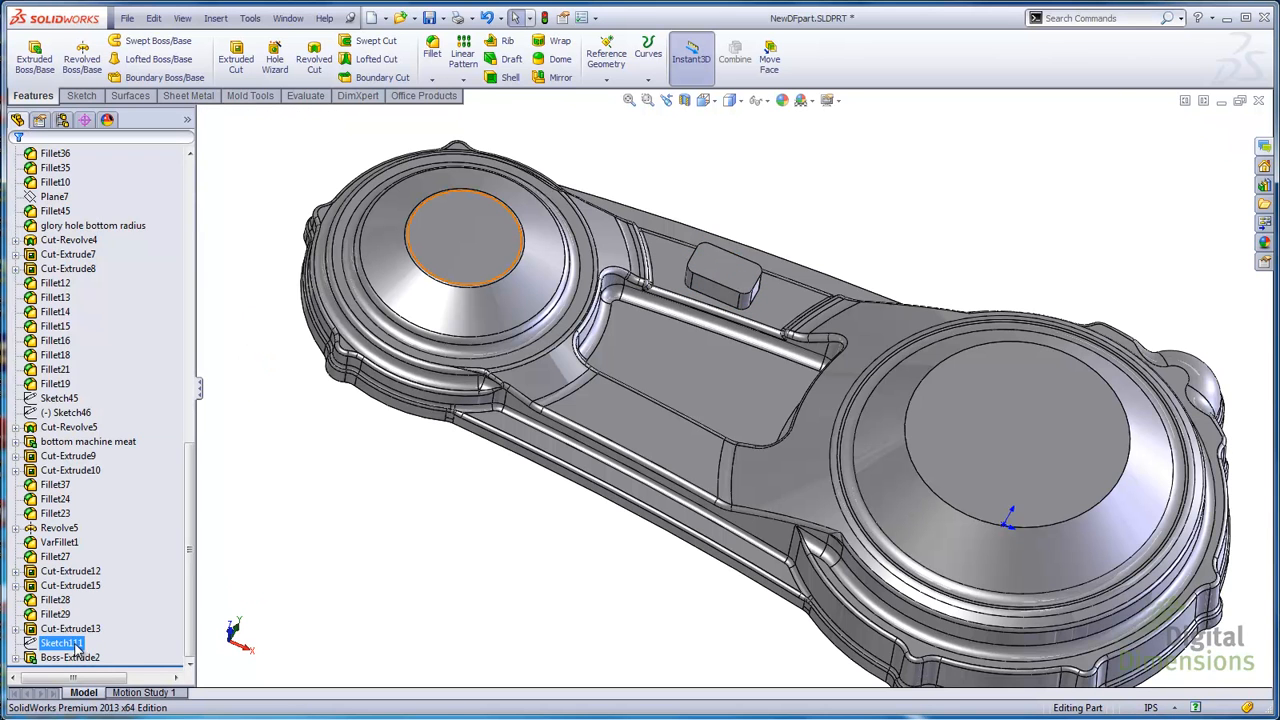
Cut the circular Sketch111 on the smaller dome with the Through All end condition.
left_click(83, 647)
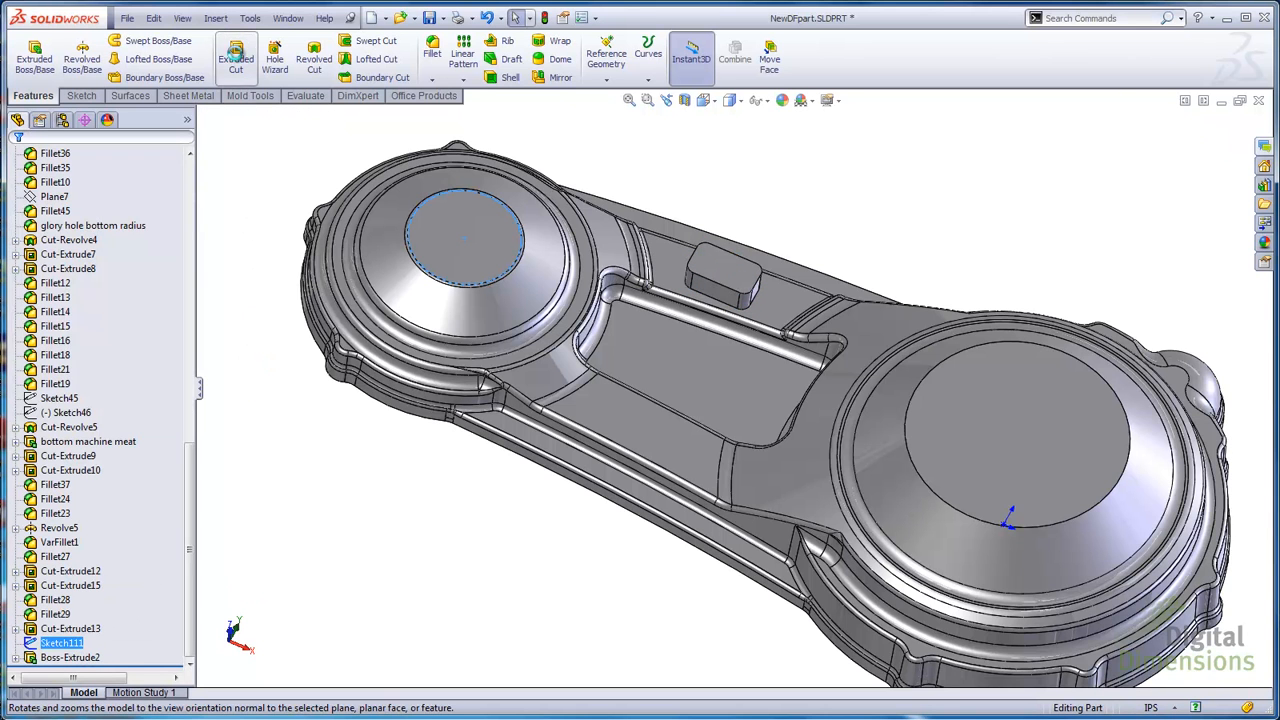
left_click(236, 58)
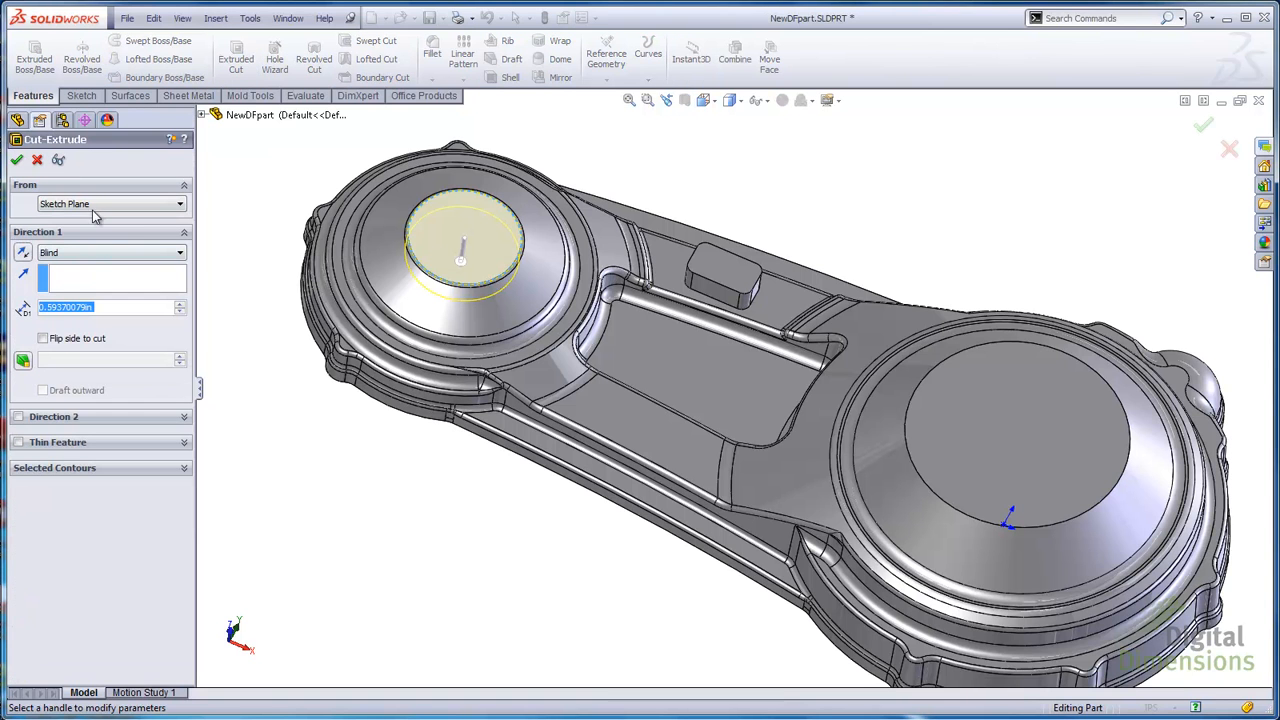
left_click(80, 256)
left_click(70, 277)
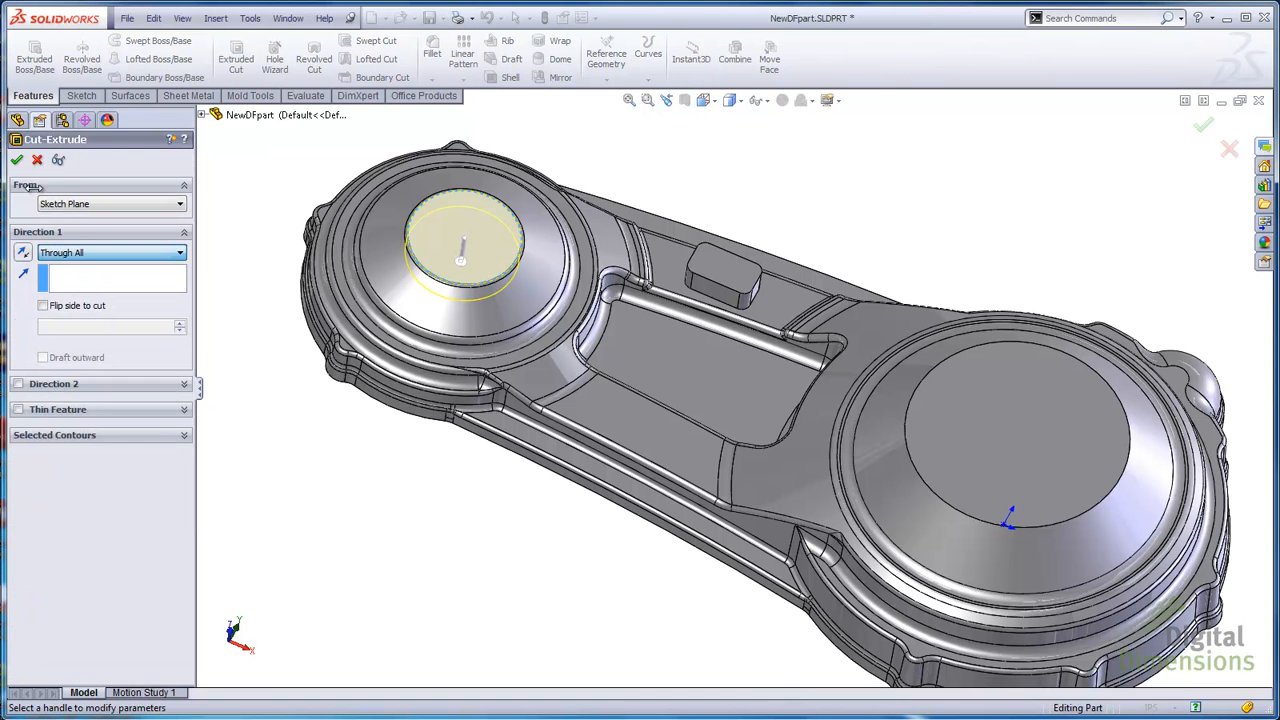
left_click(15, 160)
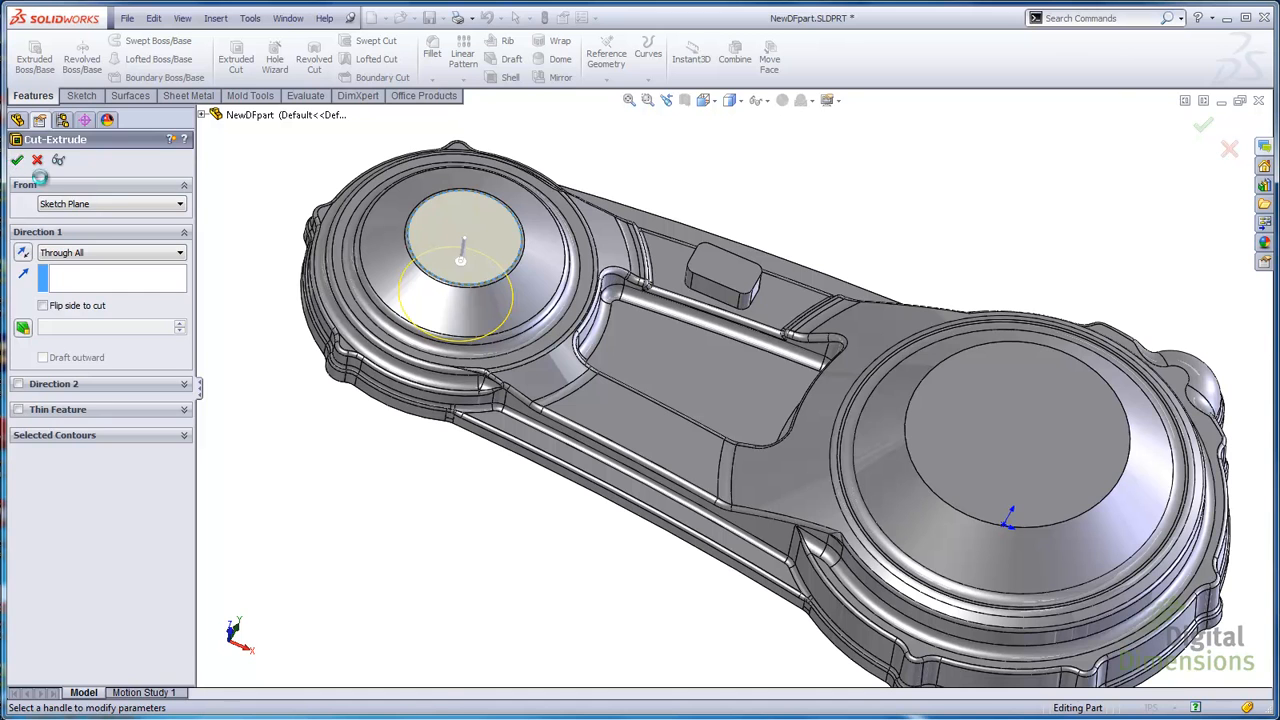
Save the edited NewDFpart and open df1.sldprt.
left_click(127, 19)
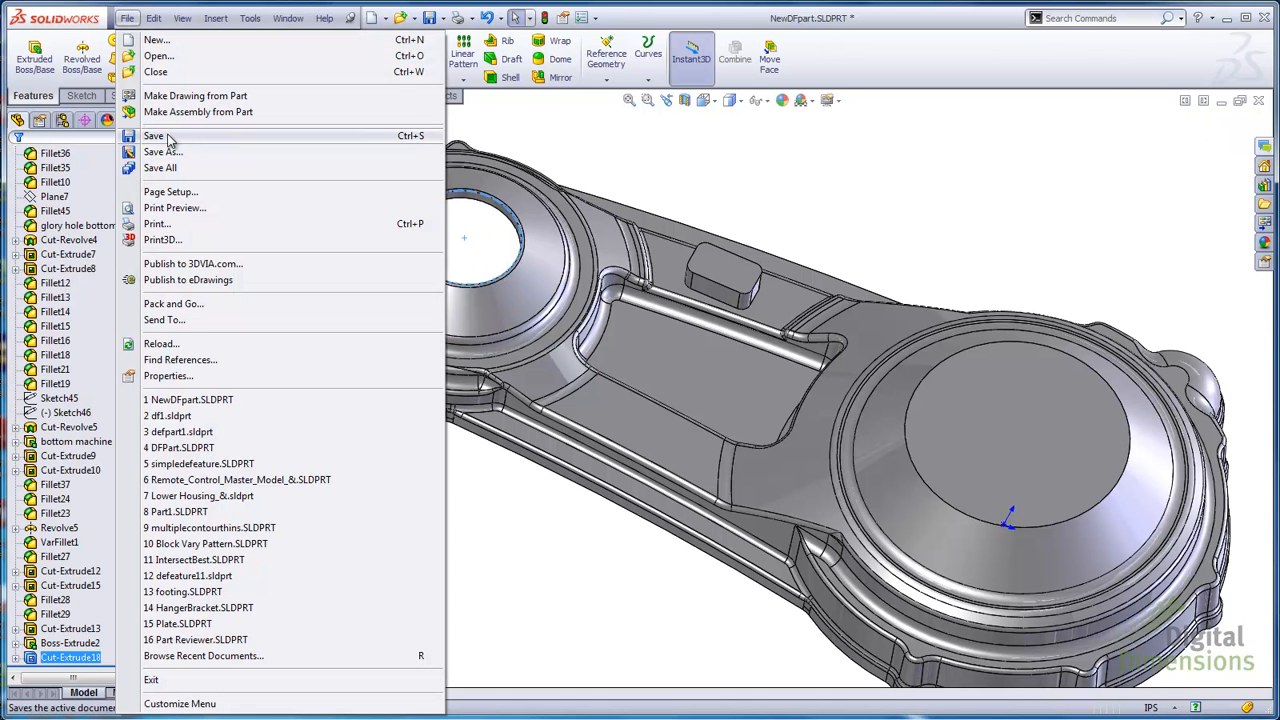
left_click(155, 136)
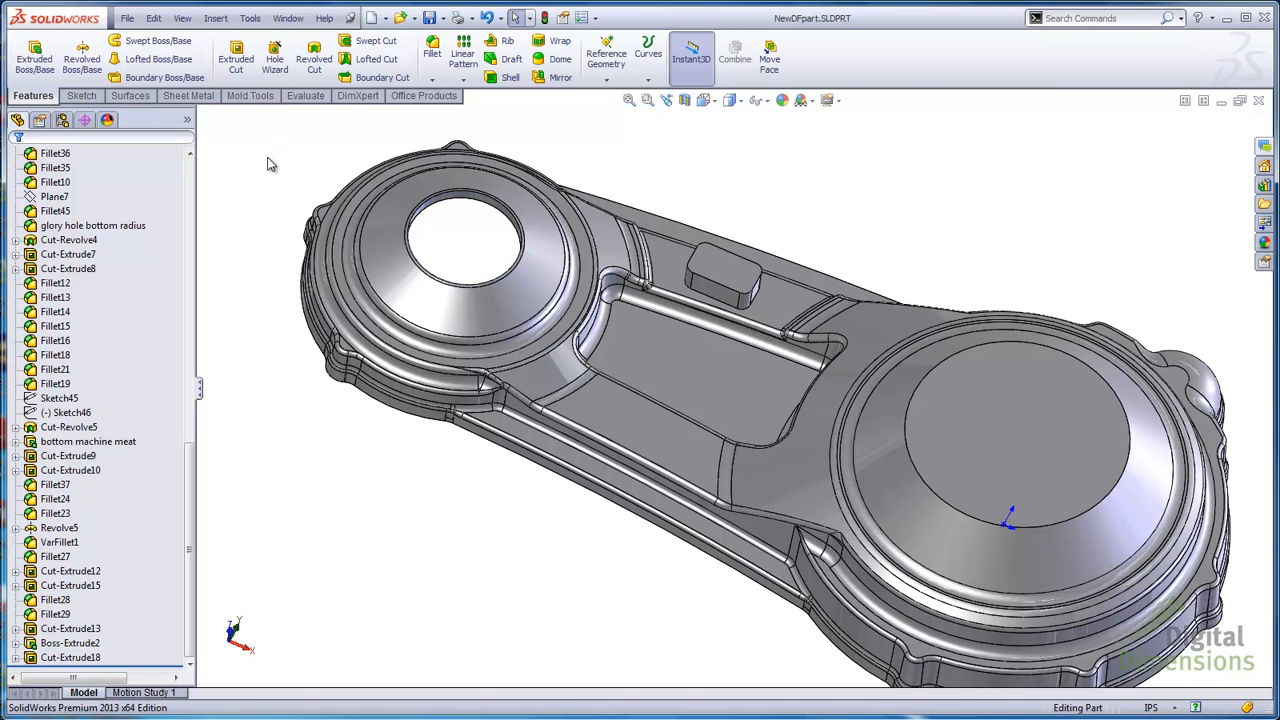
left_click(127, 19)
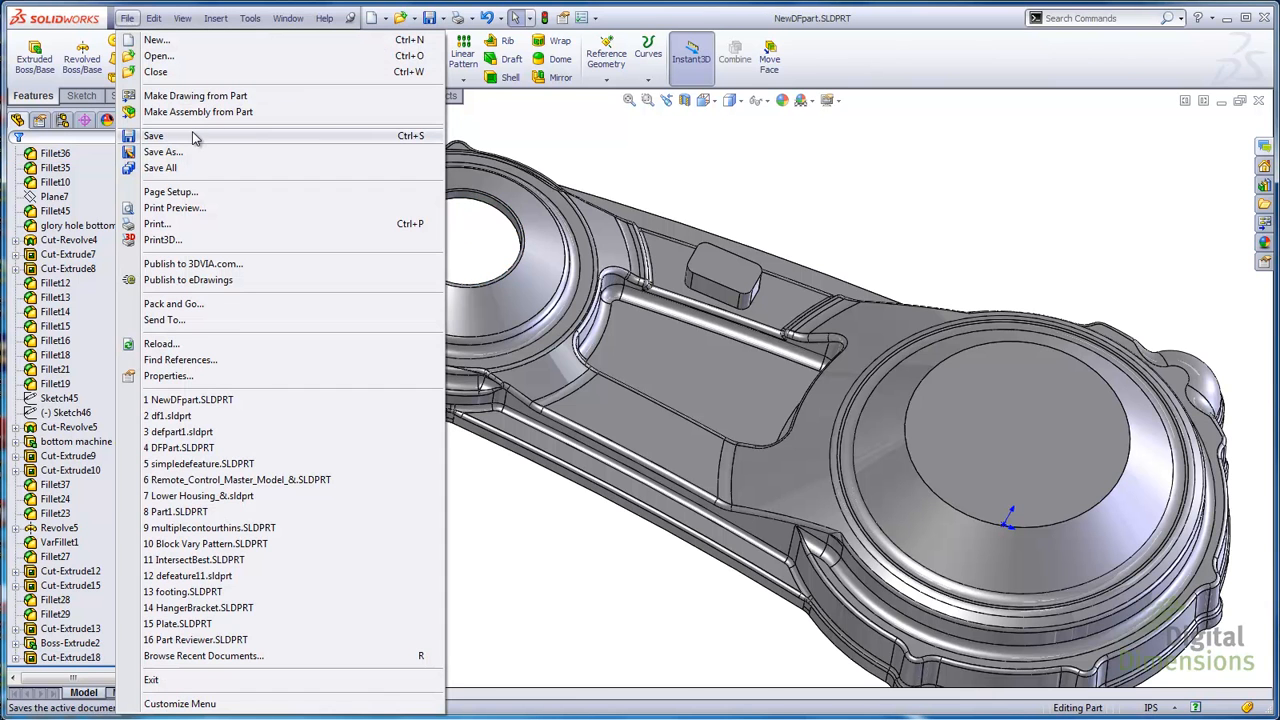
left_click(175, 57)
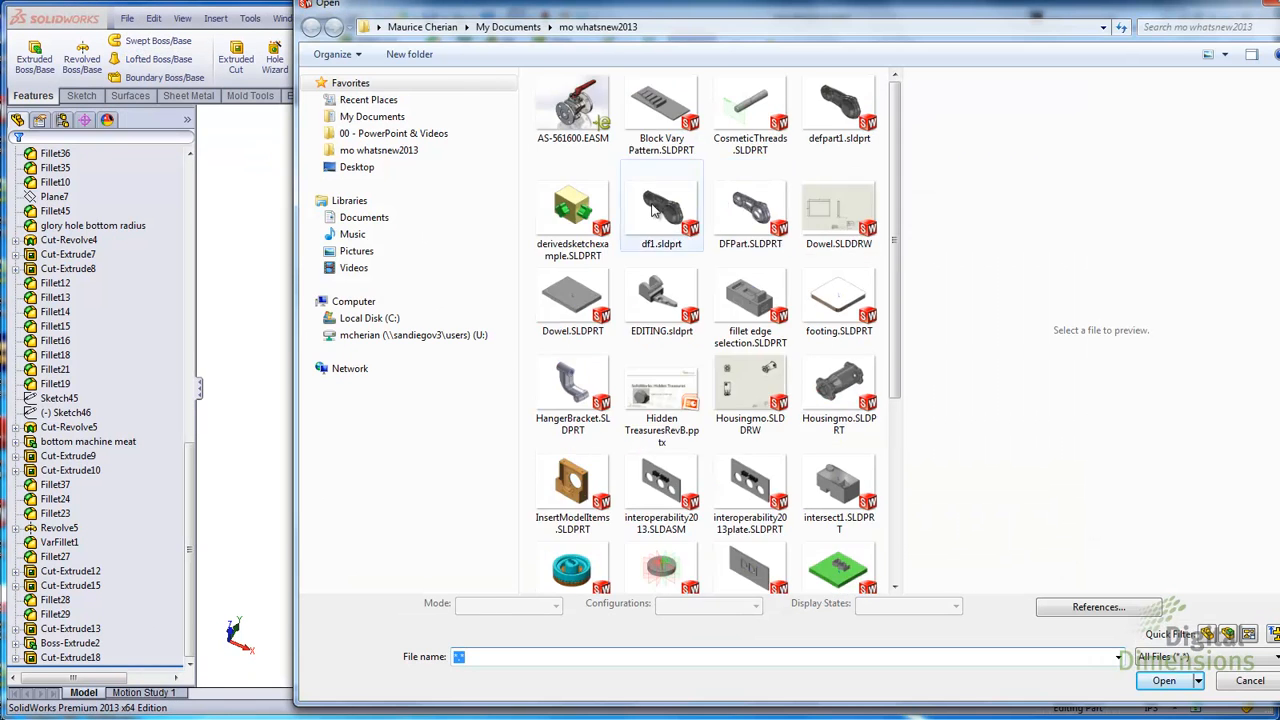
double_click(652, 210)
Run Update Defeature on df1's Defeatured2 feature and inspect the smaller dome and the web.
left_click(66, 298)
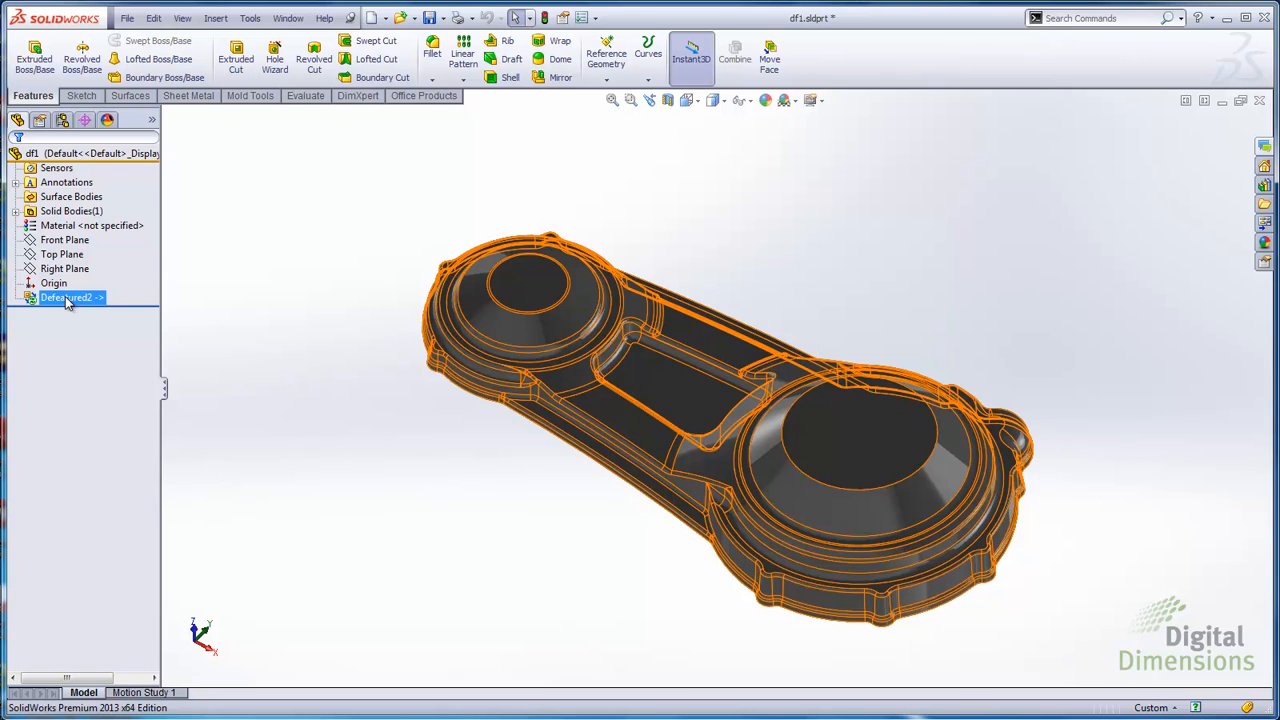
right_click(66, 300)
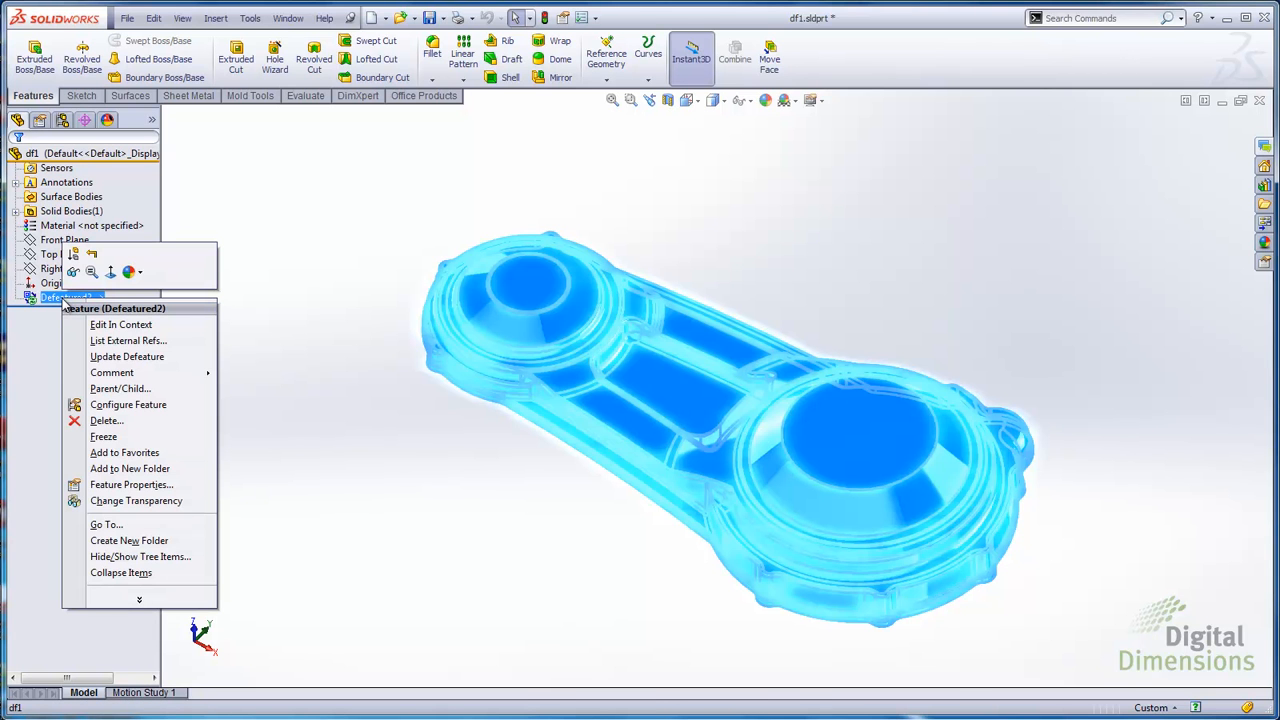
left_click(129, 360)
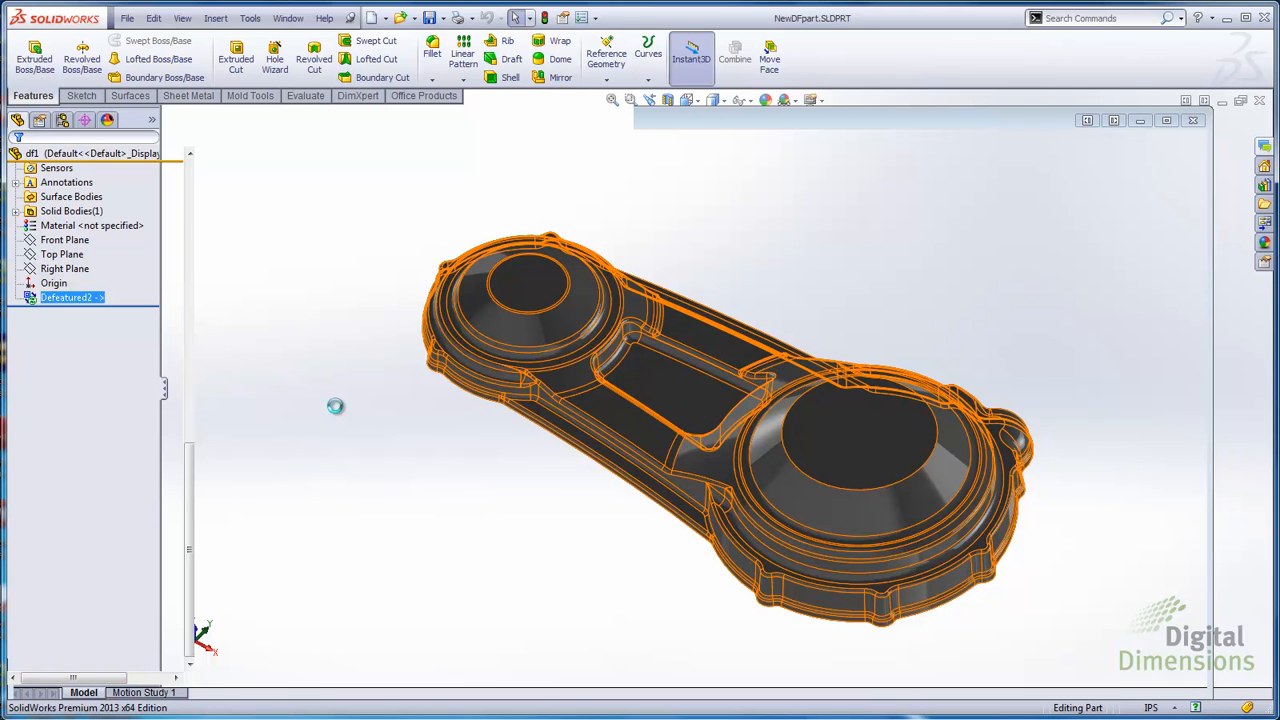
scroll(693, 241, "down", 1)
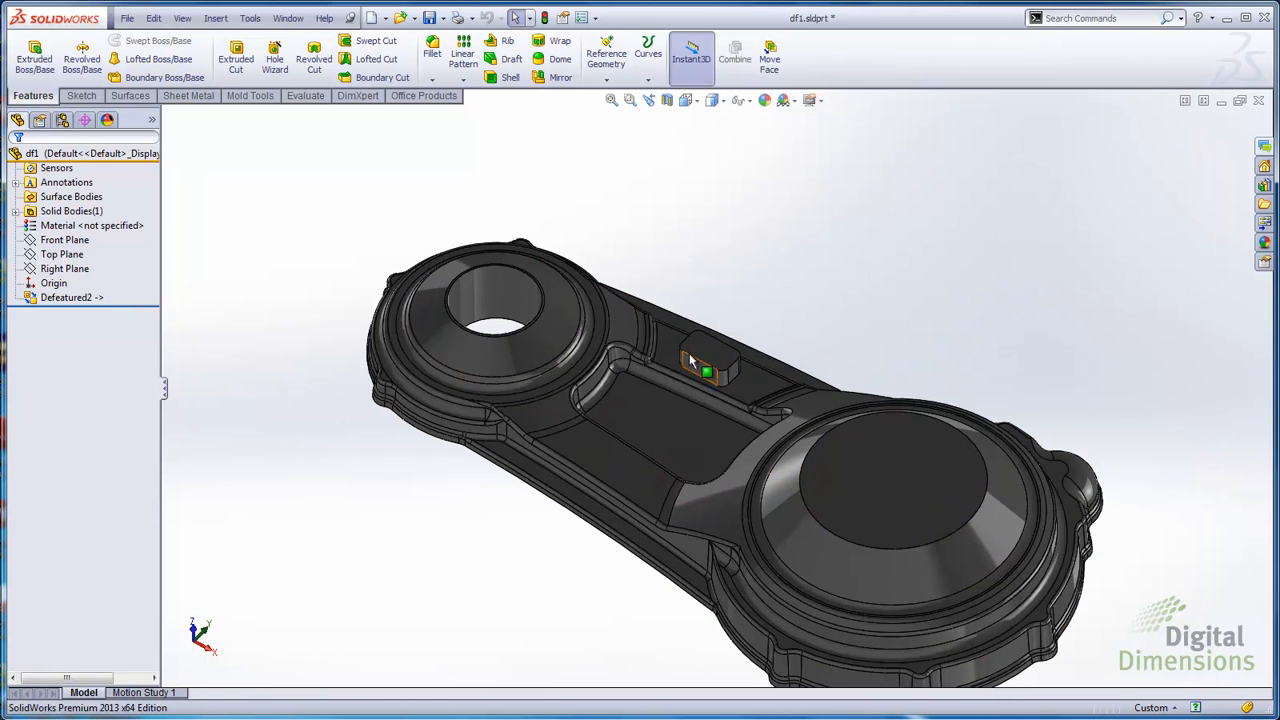
scroll(690, 358, "down", 2)
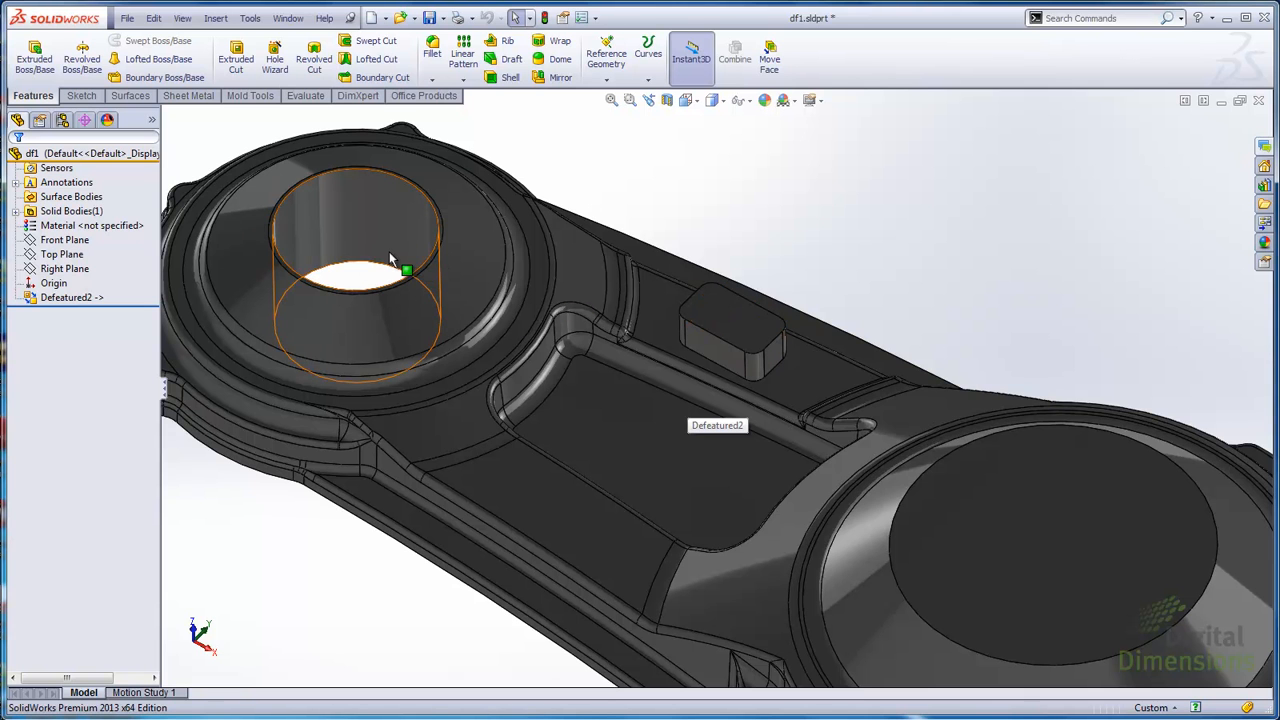
scroll(534, 460, "up", 1)
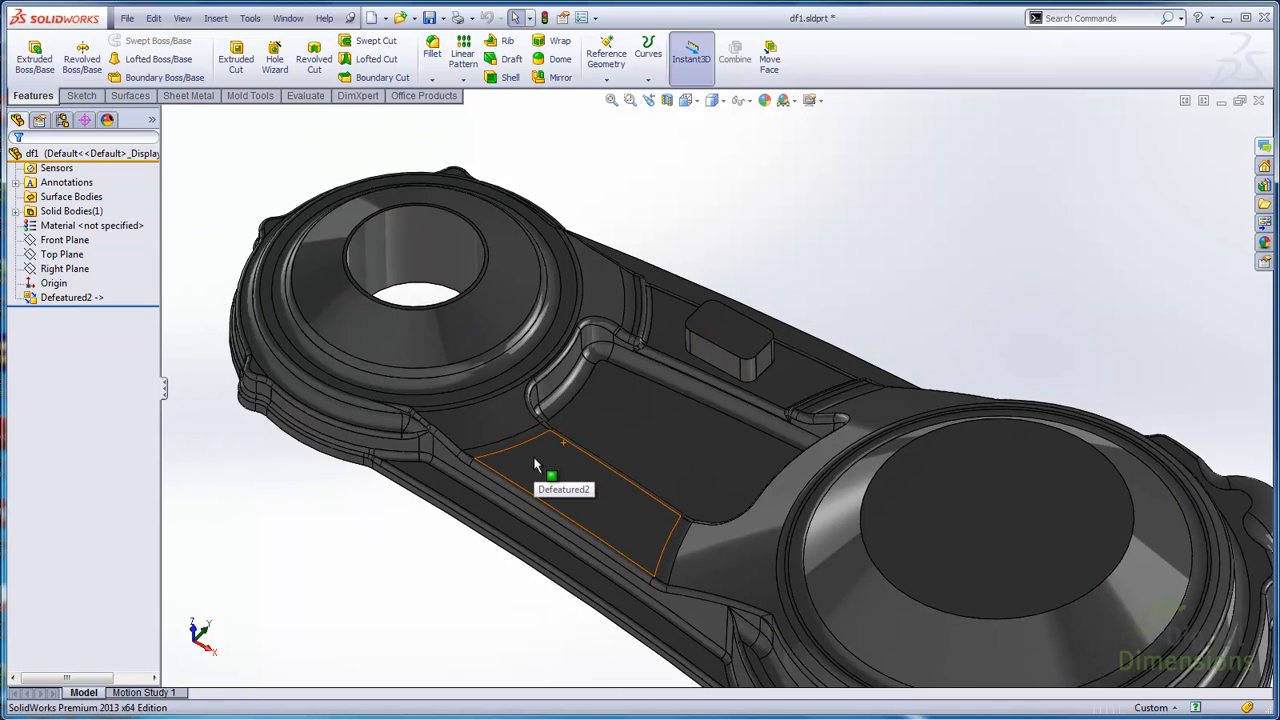
scroll(534, 465, "up", 1)
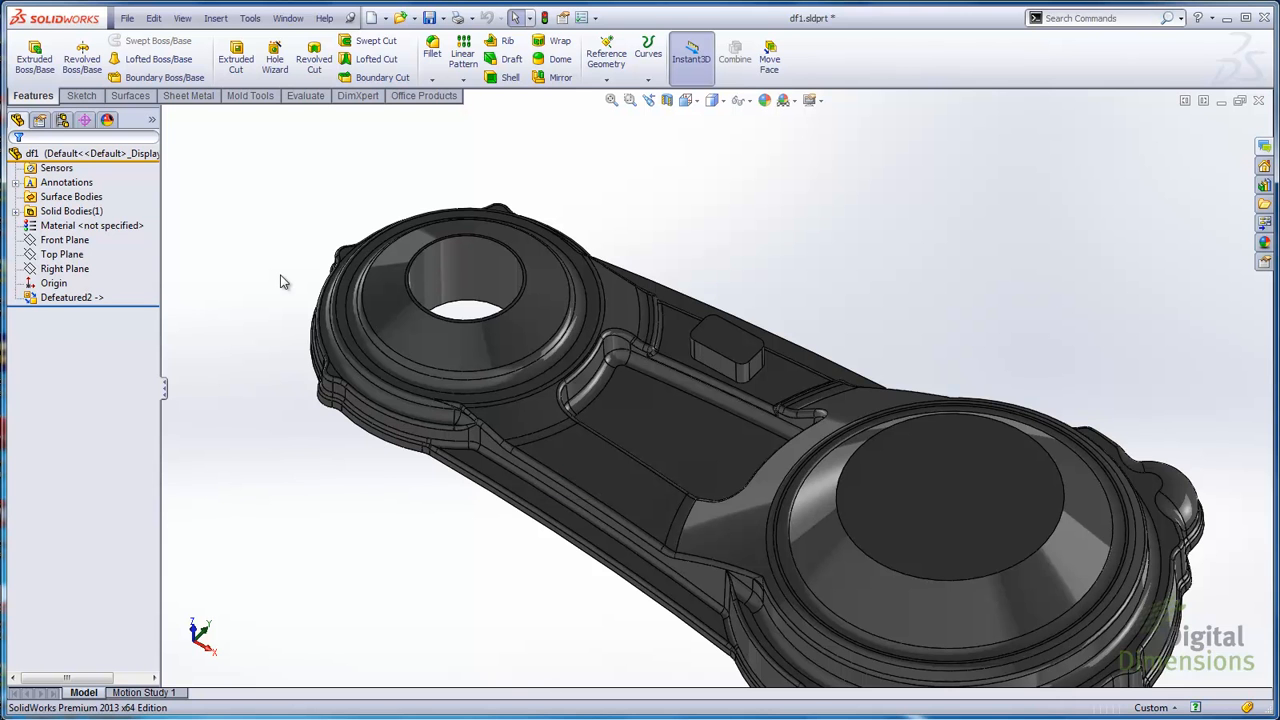
Check the Parts topic slide in the presentation, and display Mass Properties for the fillet edge selection part in SolidWorks.
key("alt+Tab")
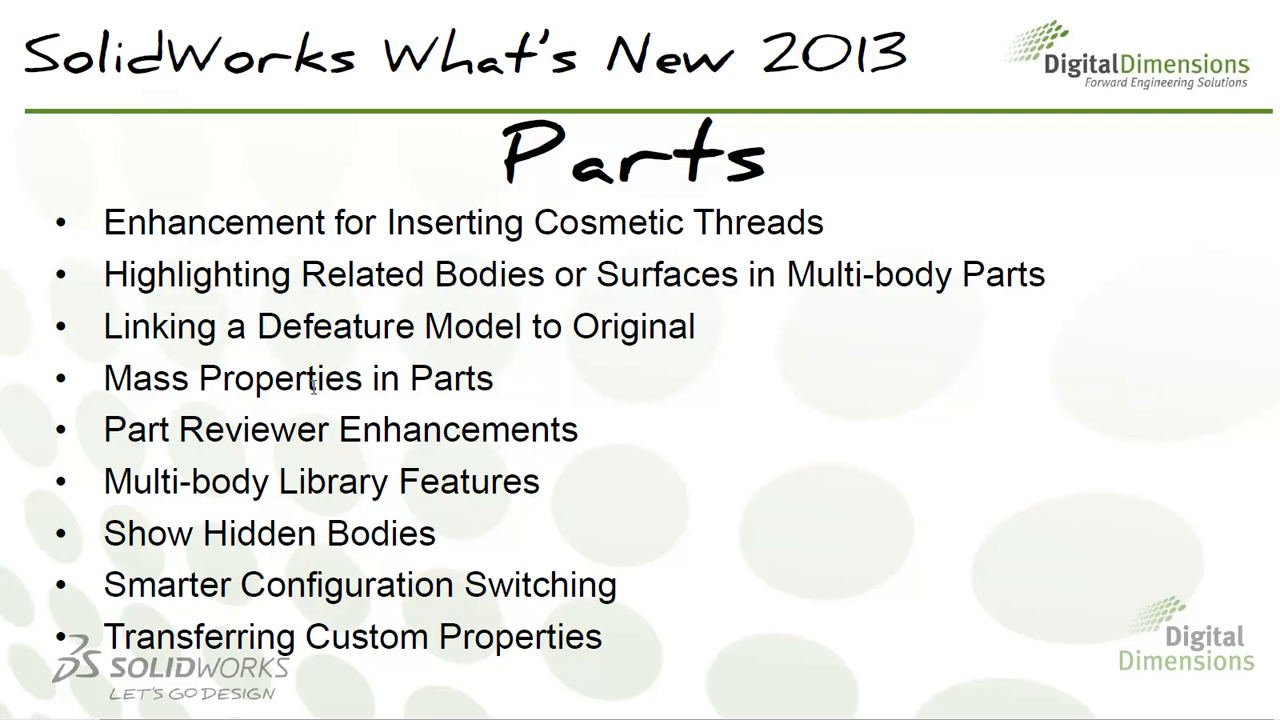
key("alt+Tab")
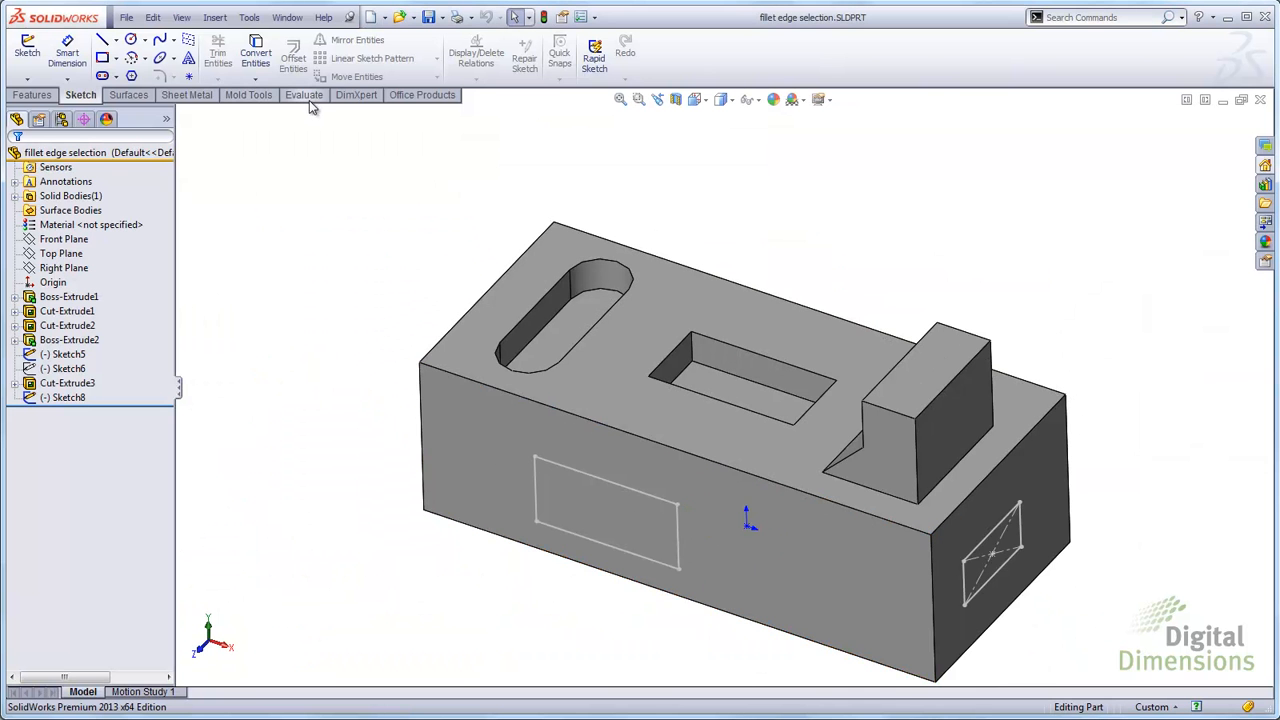
left_click(304, 95)
left_click(111, 57)
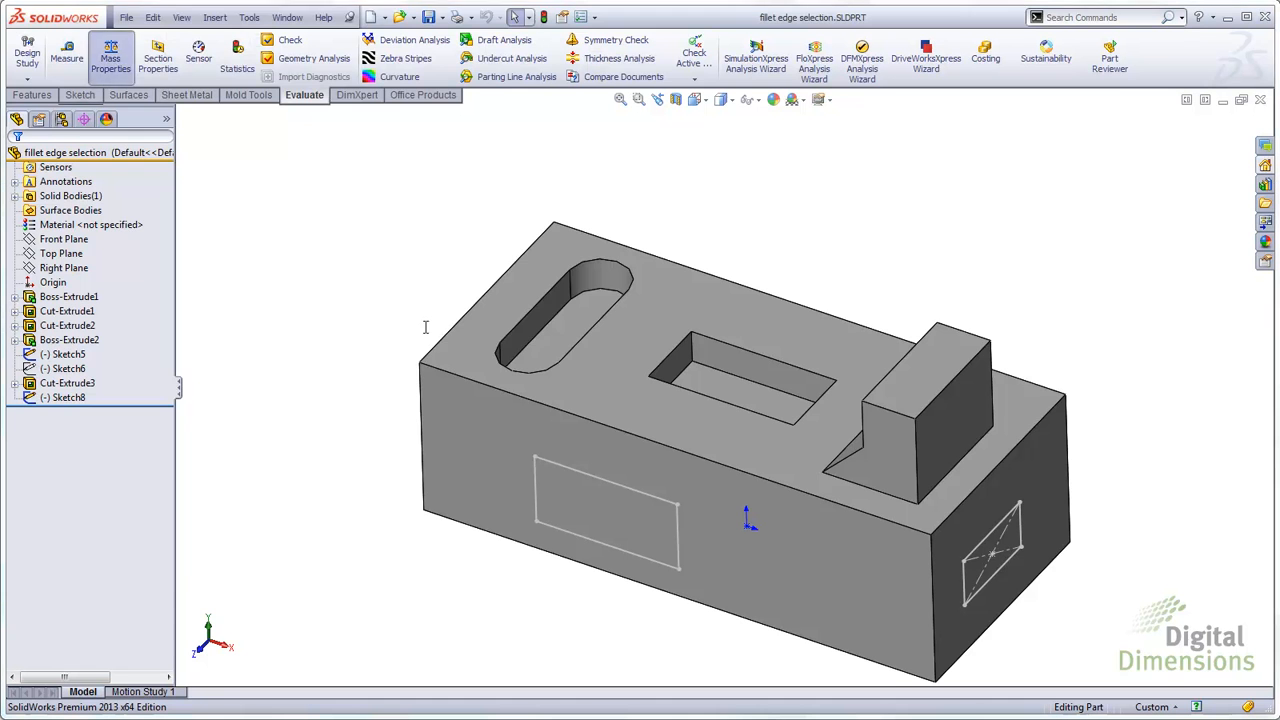
left_click_drag(336, 11, 369, 24)
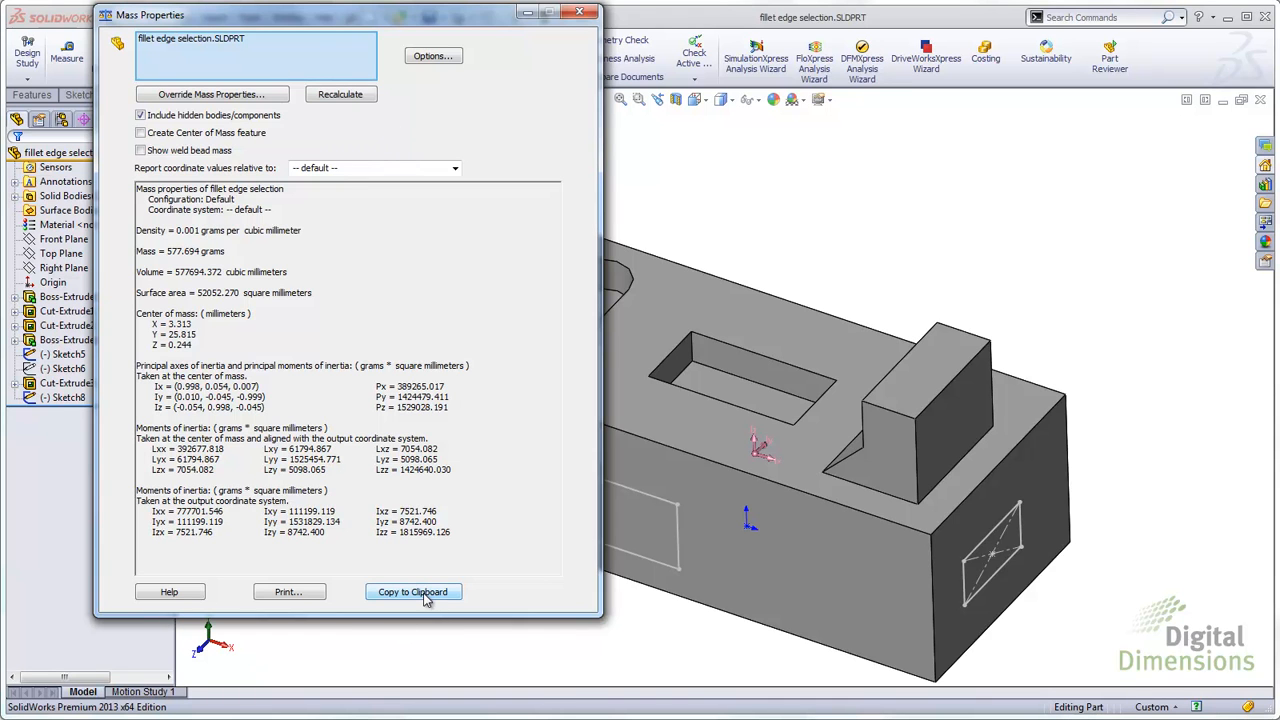
Override the part's mass with 600 grams and the X coordinate of its center of mass with 5 mm.
left_click(208, 96)
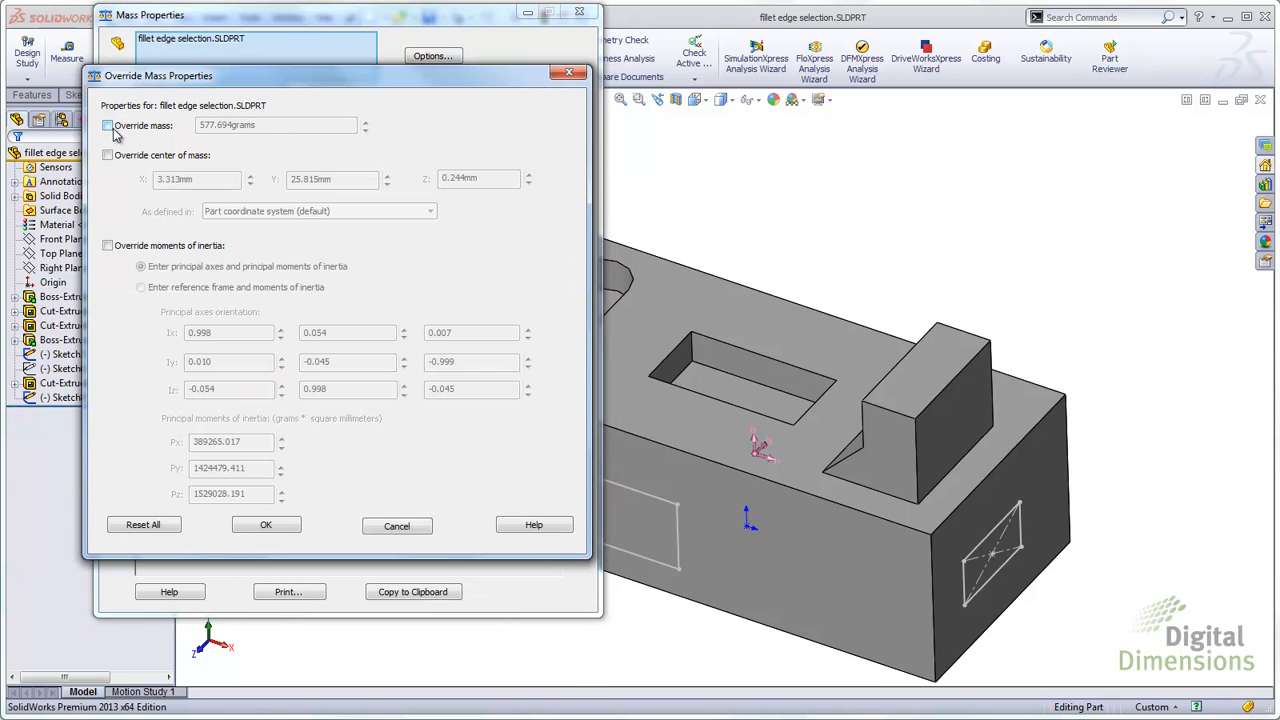
left_click(108, 126)
left_click_drag(350, 126, 203, 130)
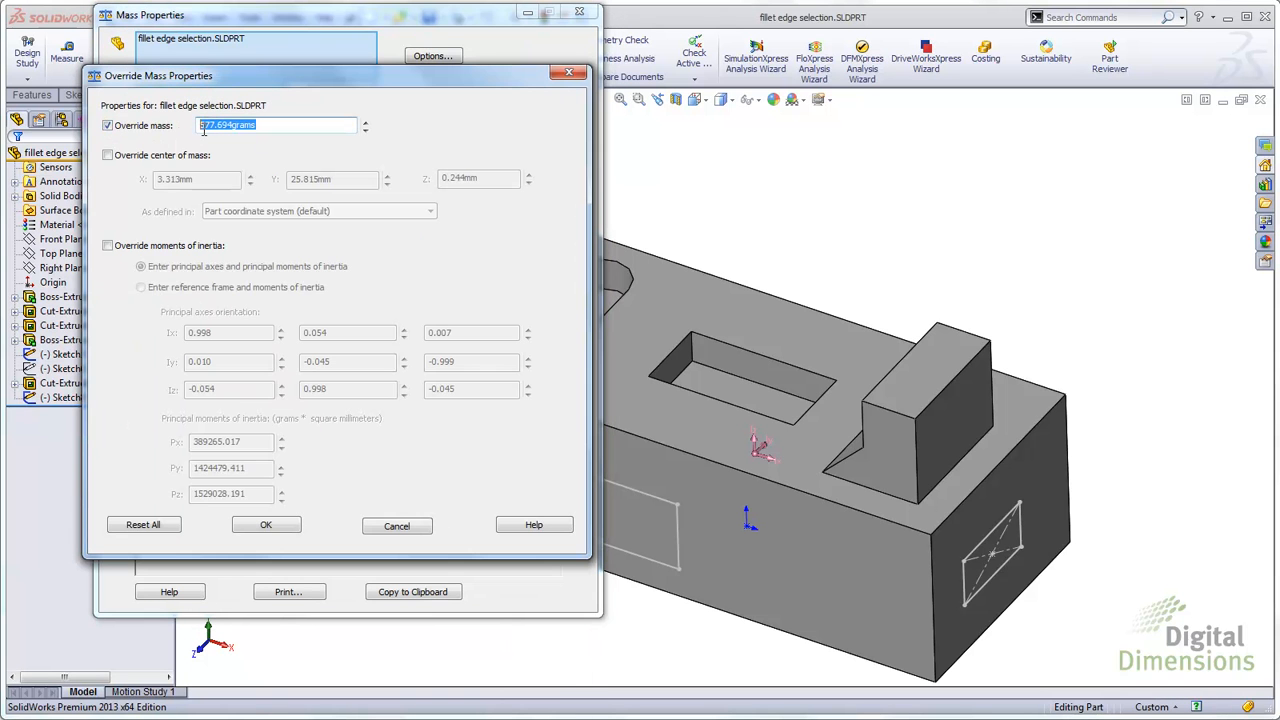
type("600")
left_click(108, 156)
left_click_drag(220, 180, 155, 183)
type("5")
Override the moments of inertia with a first Ix component of 1 and first Iy component of 0.2, generating orthogonal vectors.
left_click(108, 246)
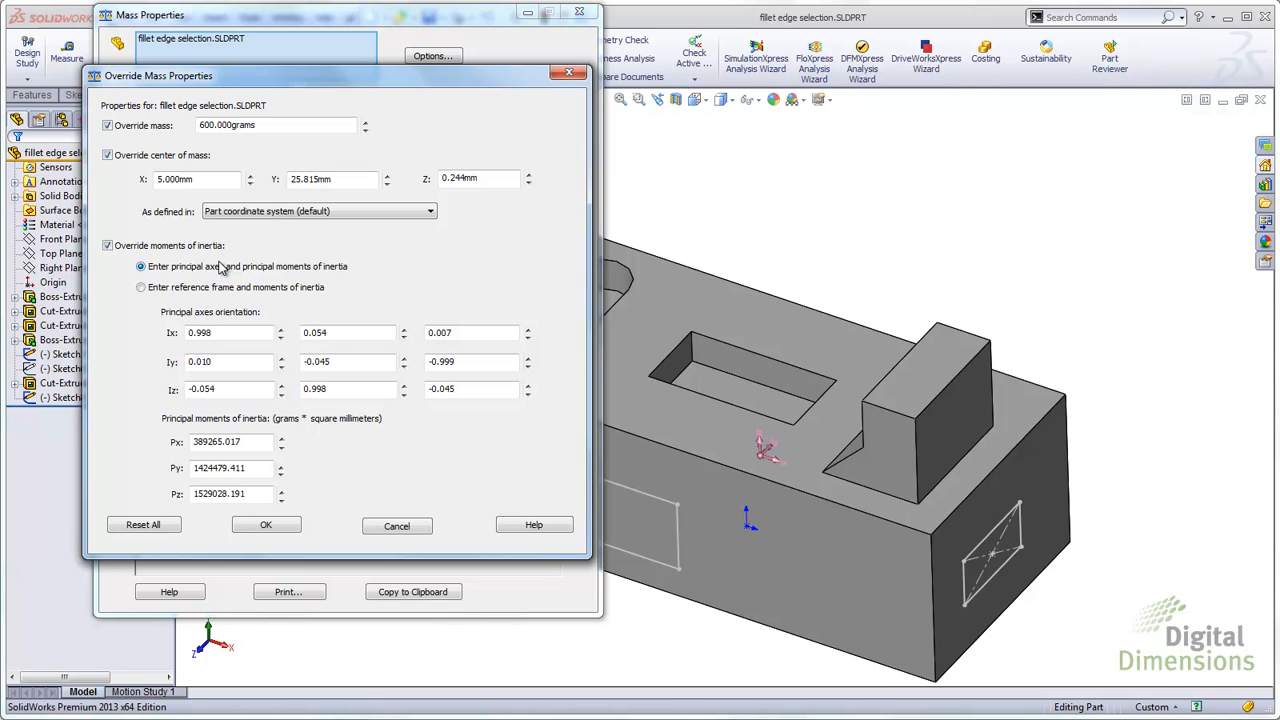
double_click(231, 333)
double_click(197, 362)
type("-2")
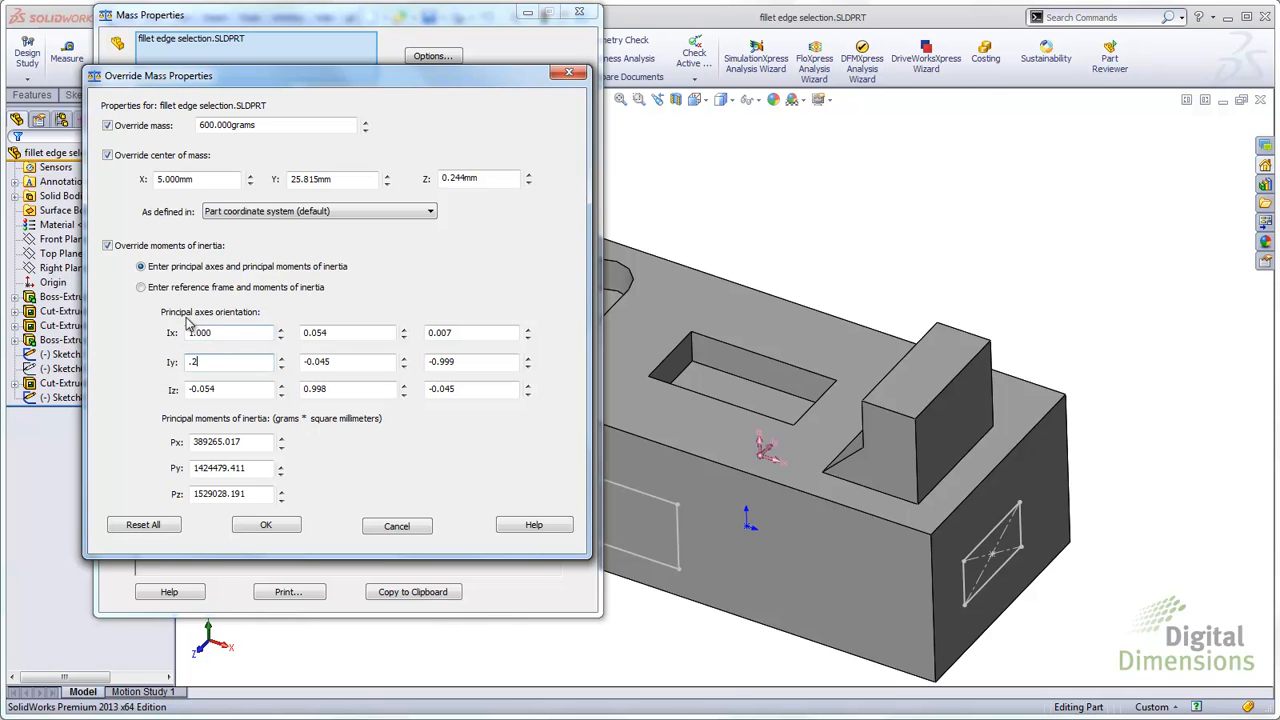
left_click(263, 527)
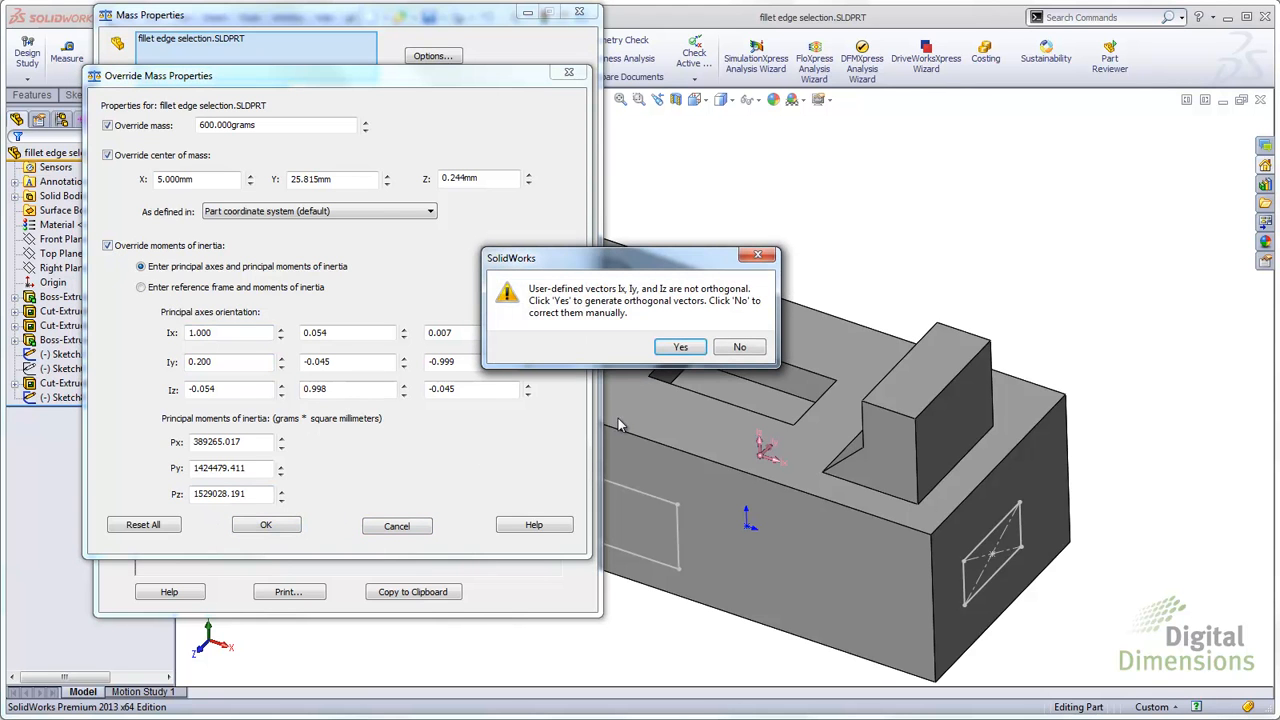
left_click(678, 348)
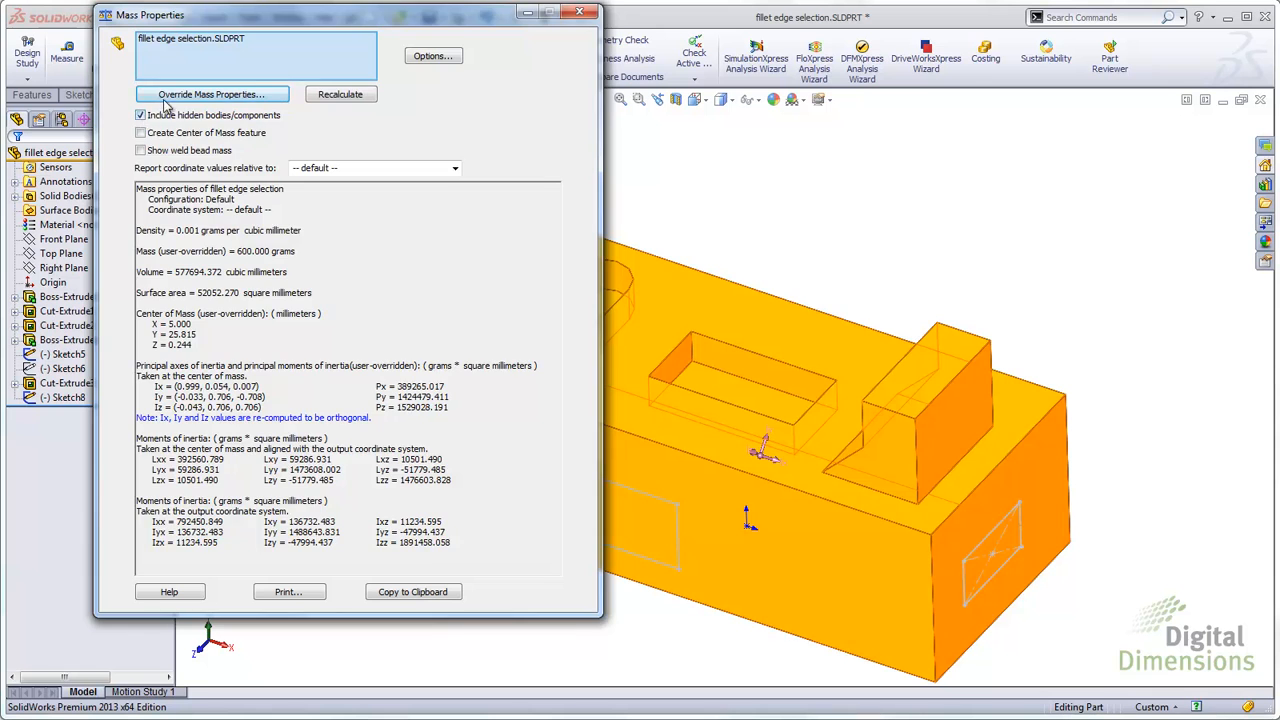
Reset all mass property overrides, recalculate the part's mass properties, and close the Mass Properties window.
left_click(205, 94)
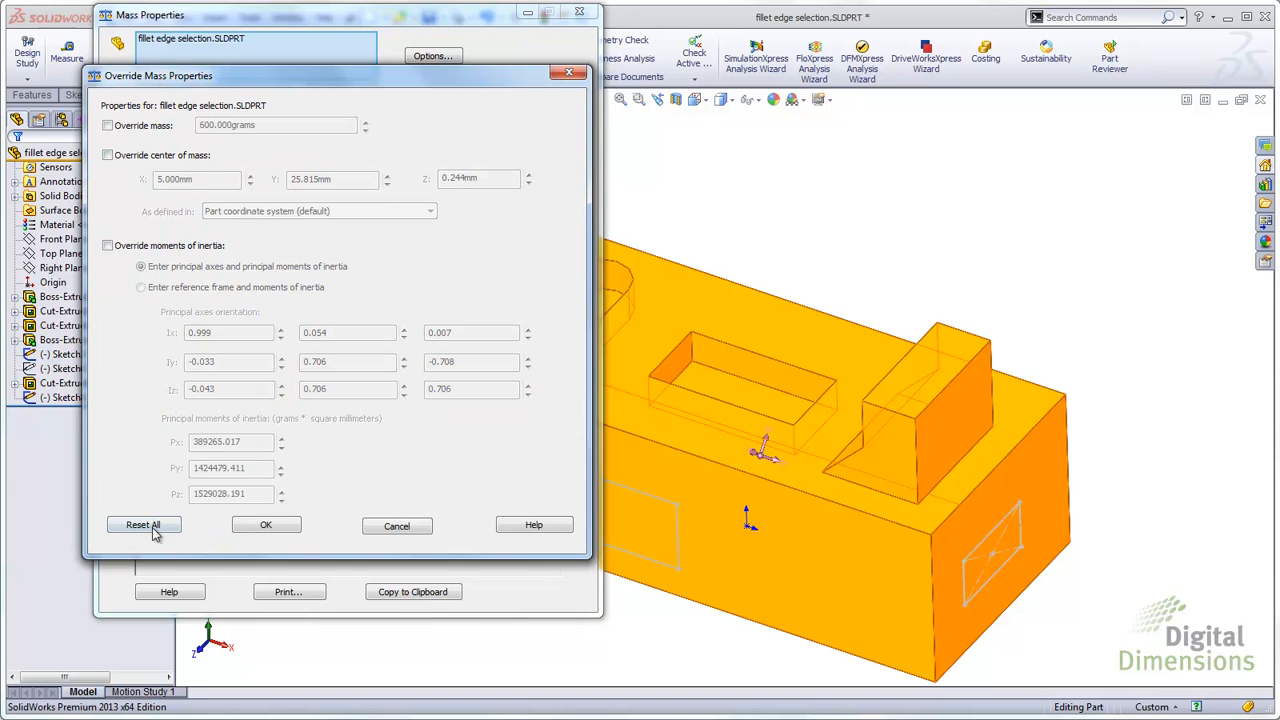
left_click(266, 525)
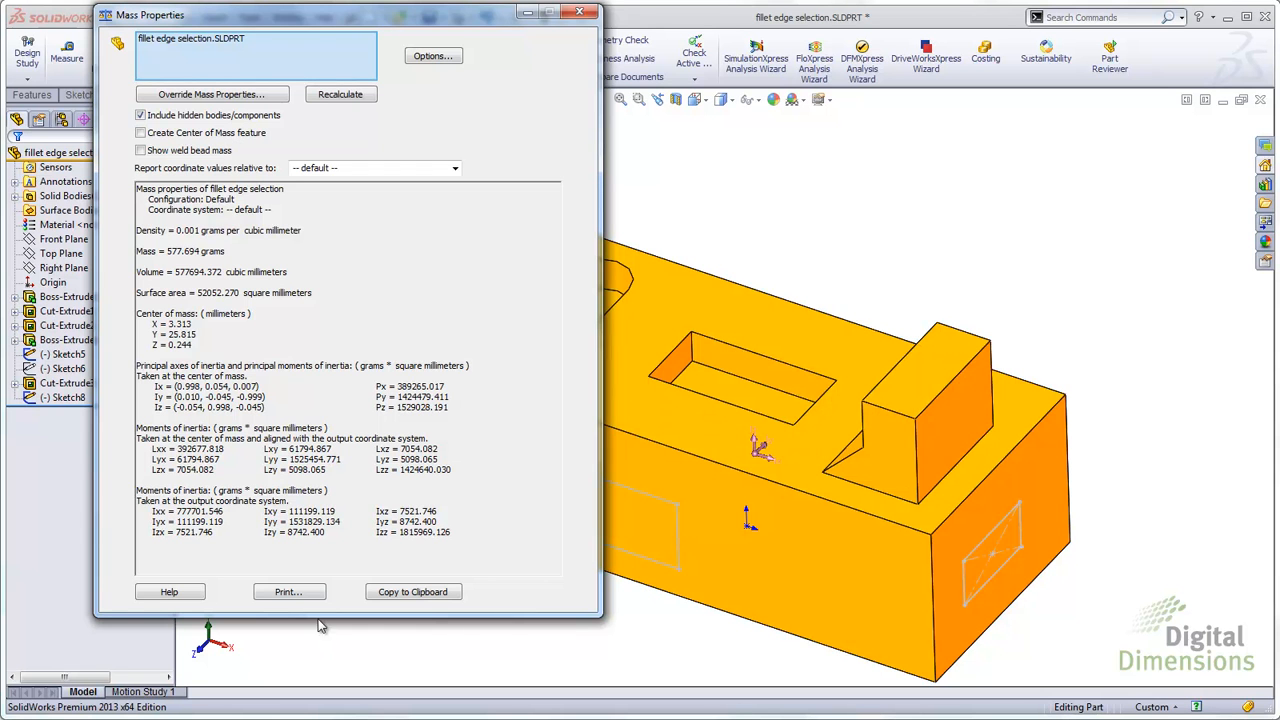
left_click(342, 97)
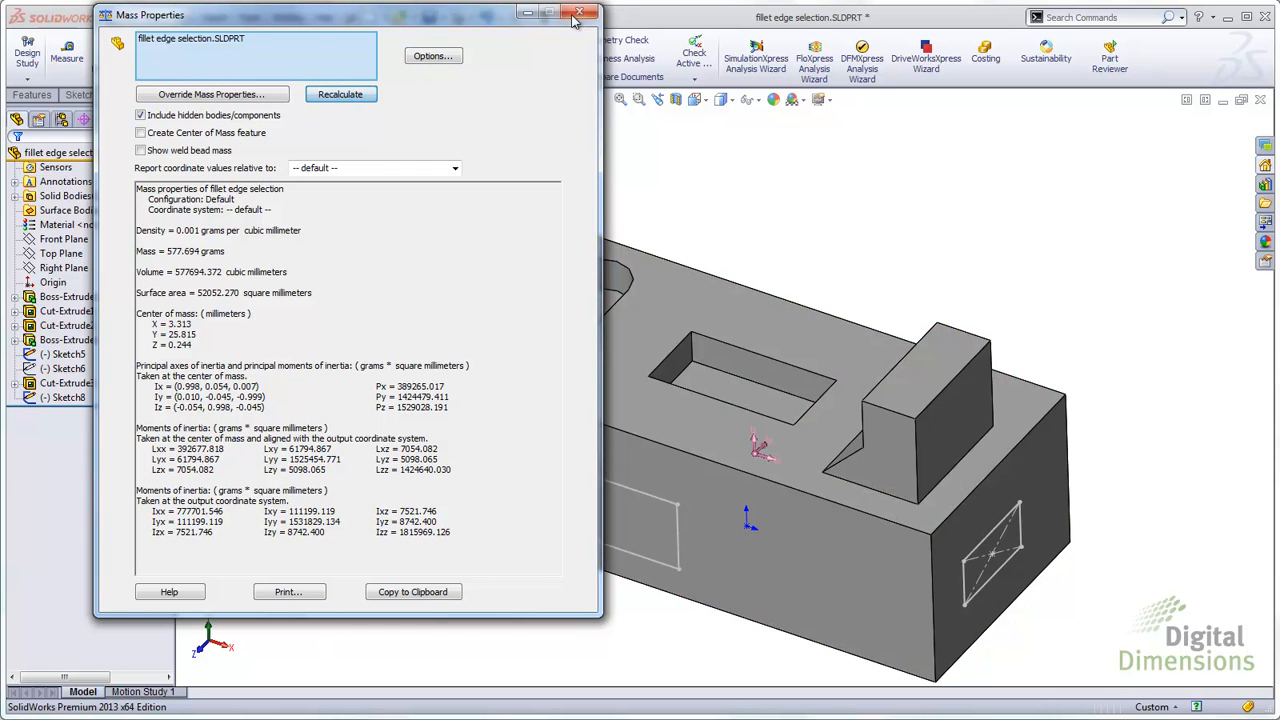
left_click(579, 12)
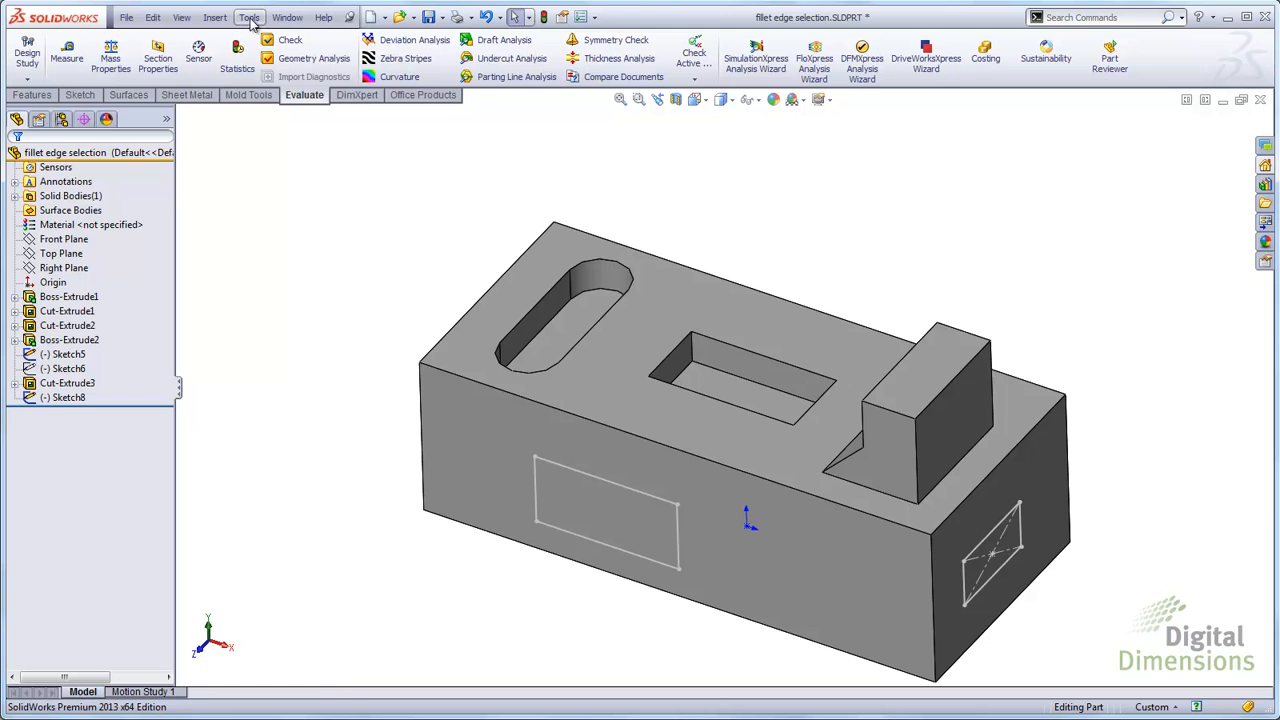
Insert a Center of Mass reference feature into the fillet edge selection part and inspect its marker.
left_click(215, 18)
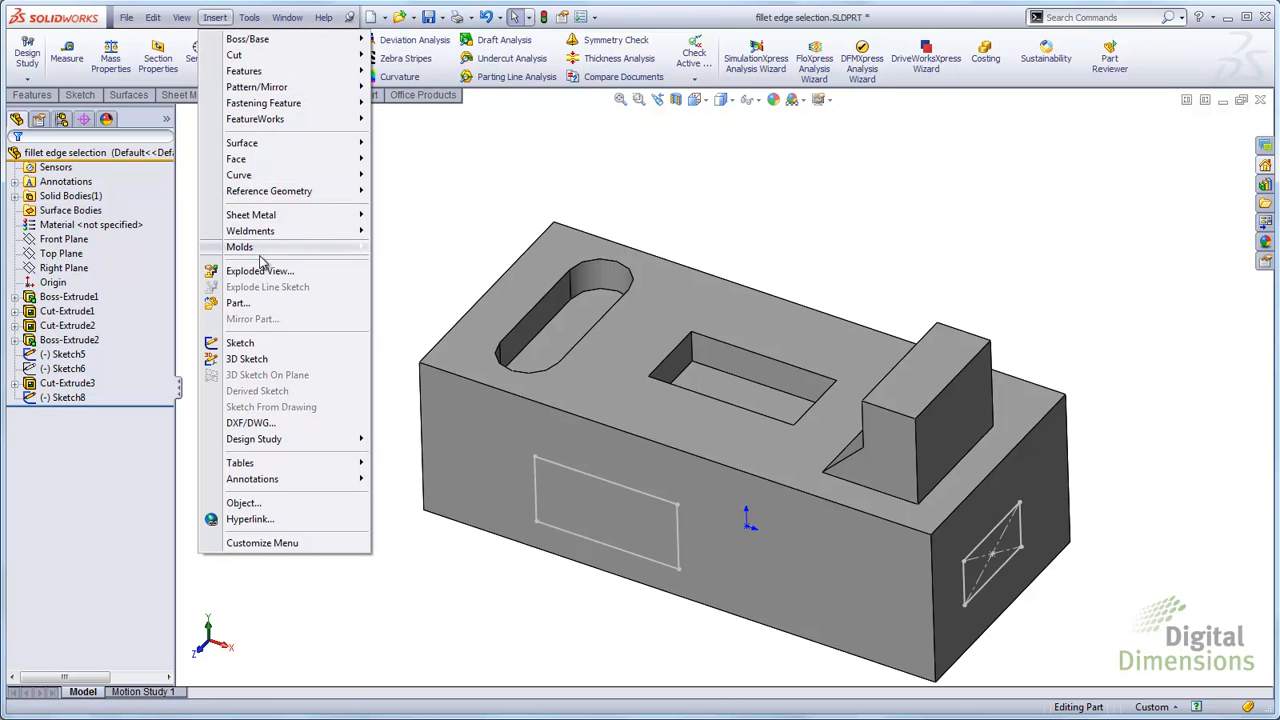
mouse_move(313, 200)
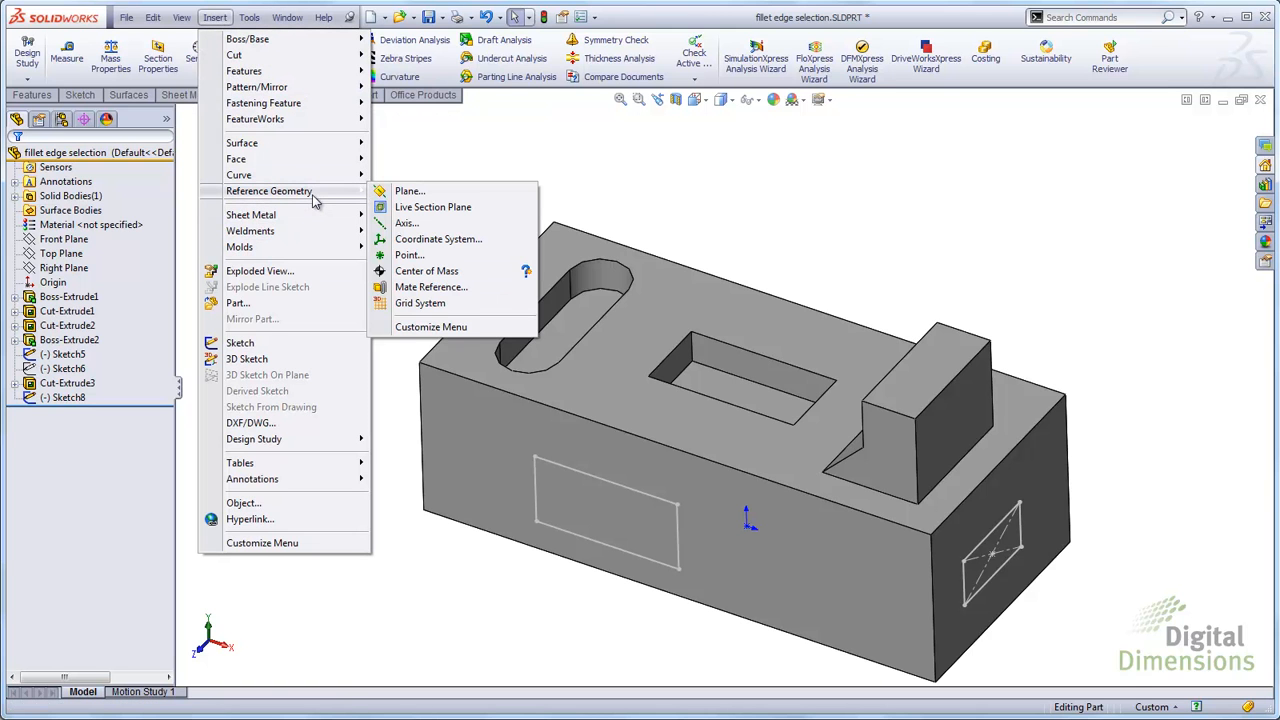
left_click(424, 272)
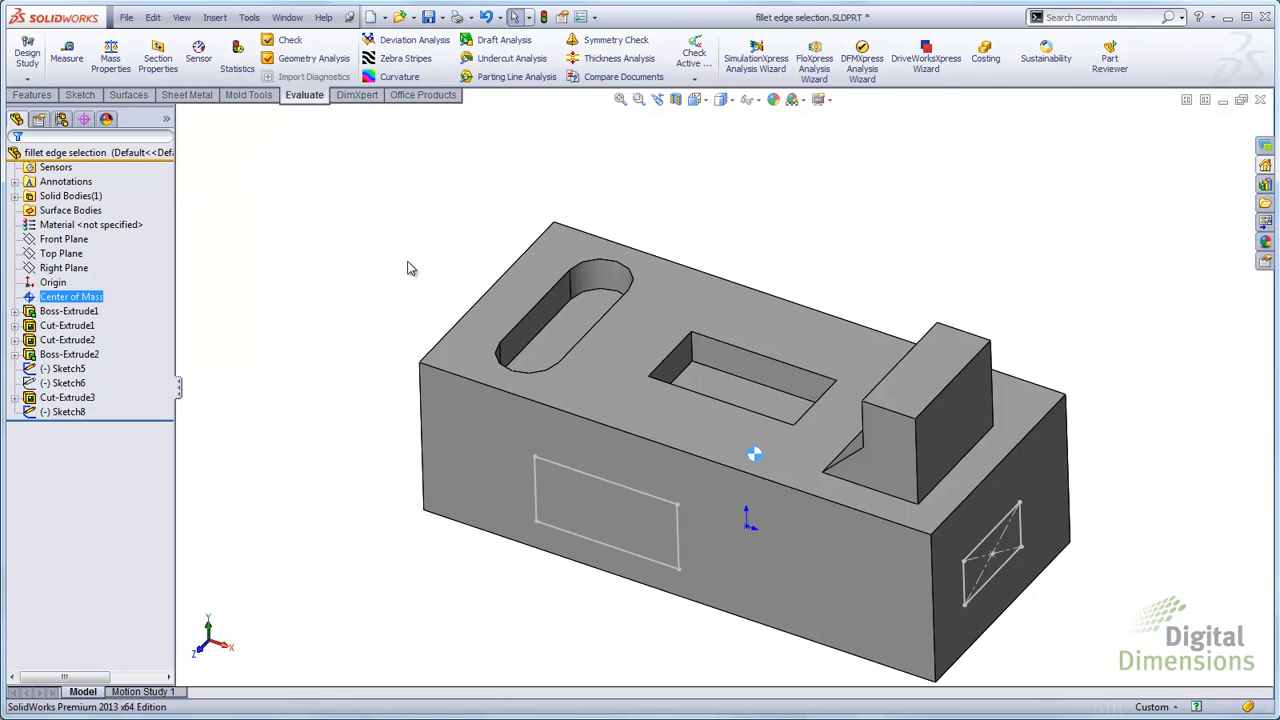
scroll(760, 460, "down", 3)
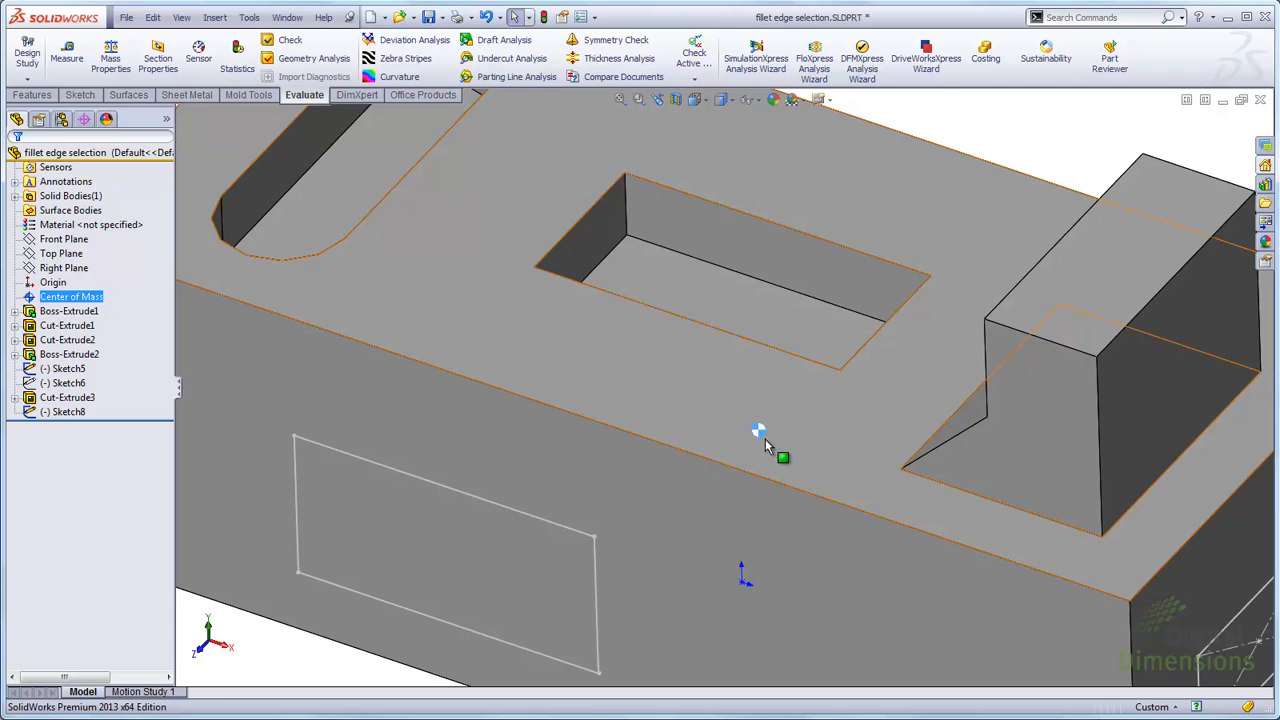
scroll(765, 440, "up", 3)
scroll(766, 440, "up", 2)
left_click(387, 287)
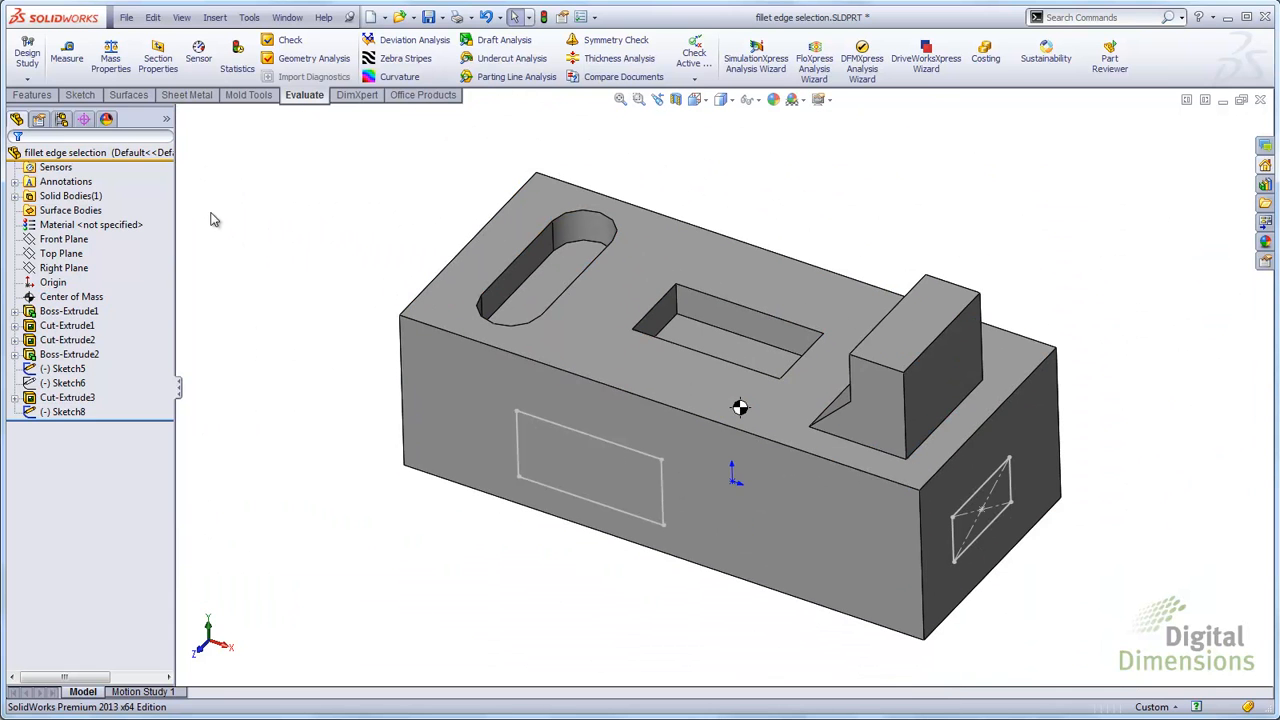
Extrude the rectangle sketch on the block's long front face 83 mm outward as a blind boss merged with the body.
left_click(32, 95)
left_click(34, 58)
left_click(604, 461)
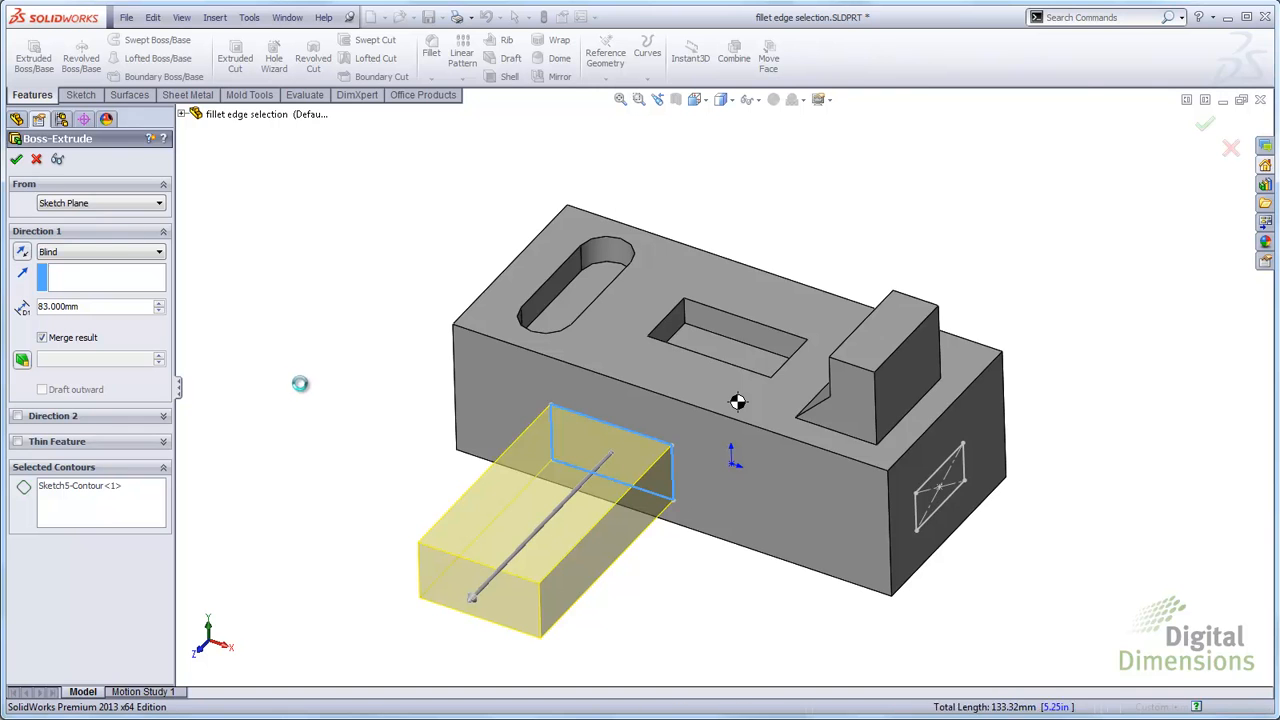
right_click(304, 380)
Lengthen the new boss on the block's long front face by stretching its depth with Instant3D.
scroll(608, 477, "down", 1)
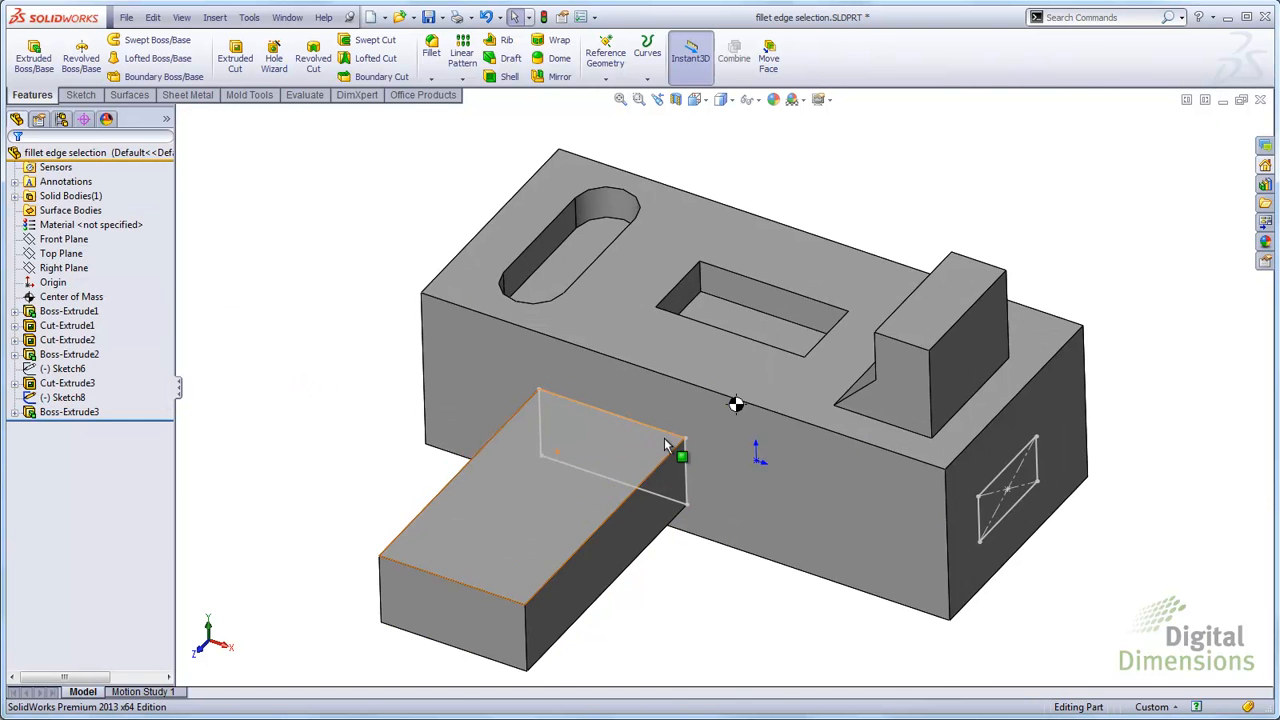
scroll(745, 403, "down", 1)
scroll(734, 402, "up", 2)
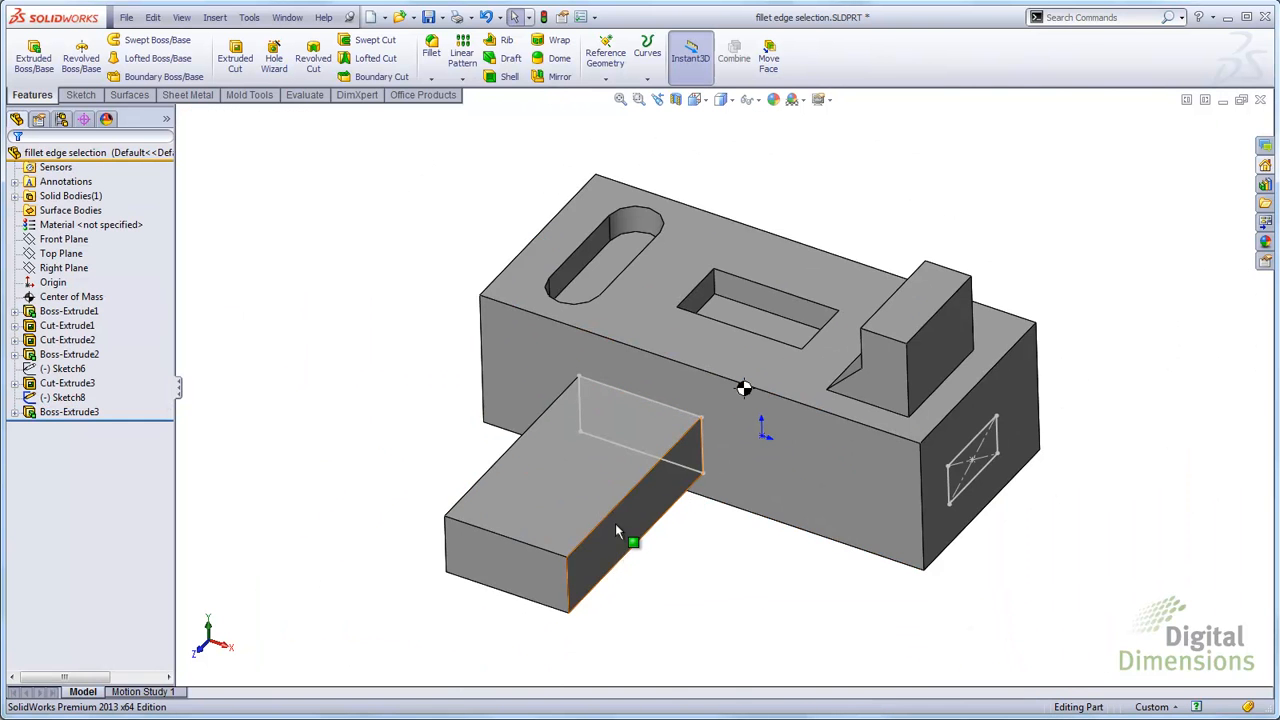
left_click(616, 525)
left_click(629, 542)
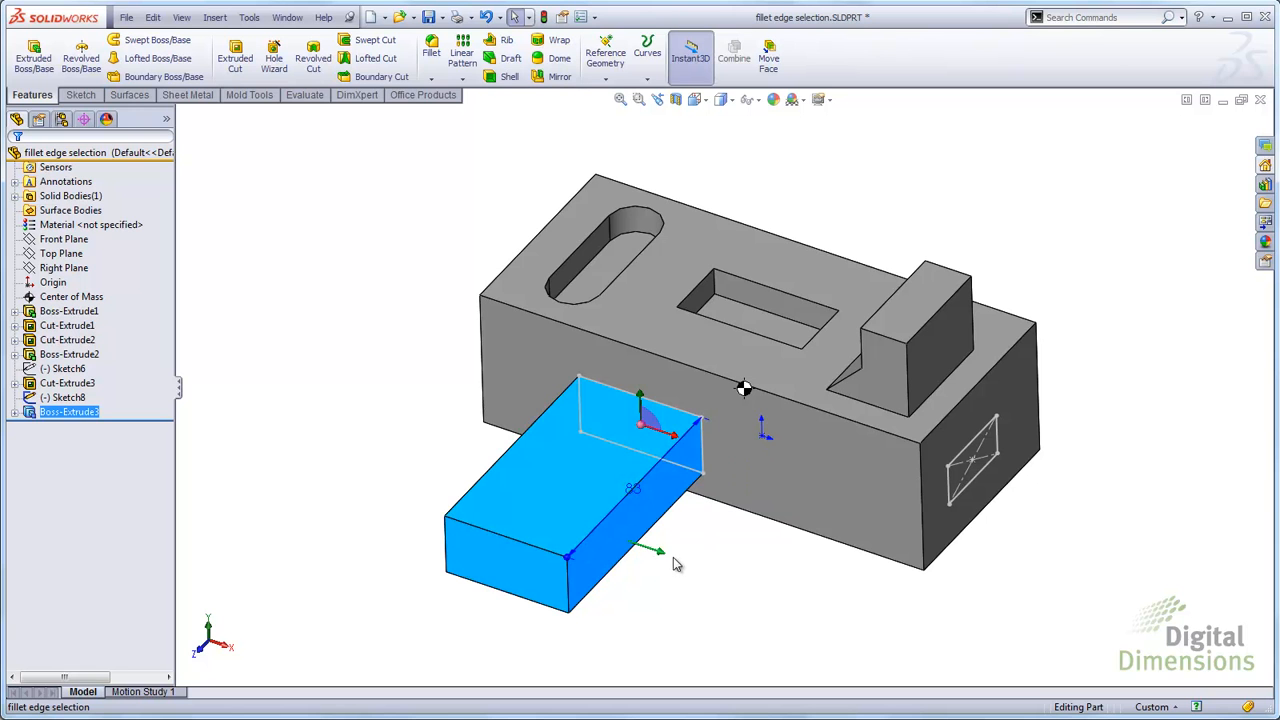
left_click_drag(569, 558, 484, 566)
left_click(366, 440)
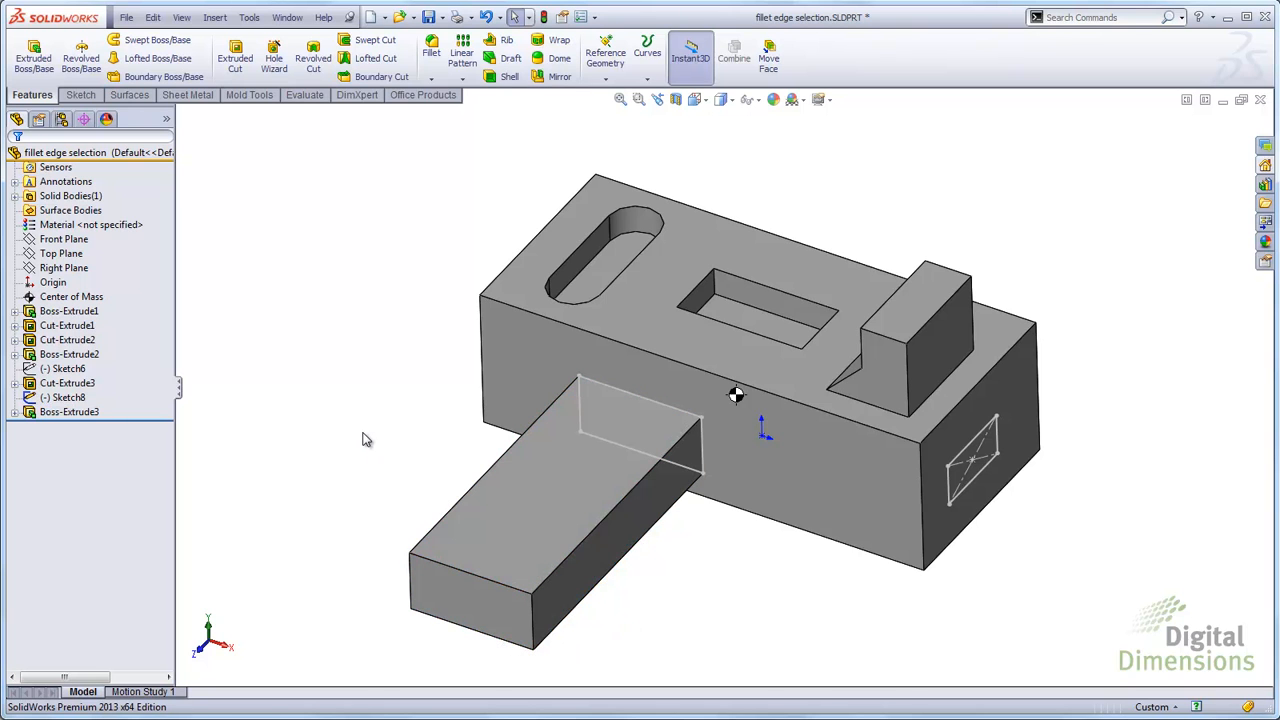
Add a Center of Mass Reference Point from the Center of Mass feature.
left_click(91, 301)
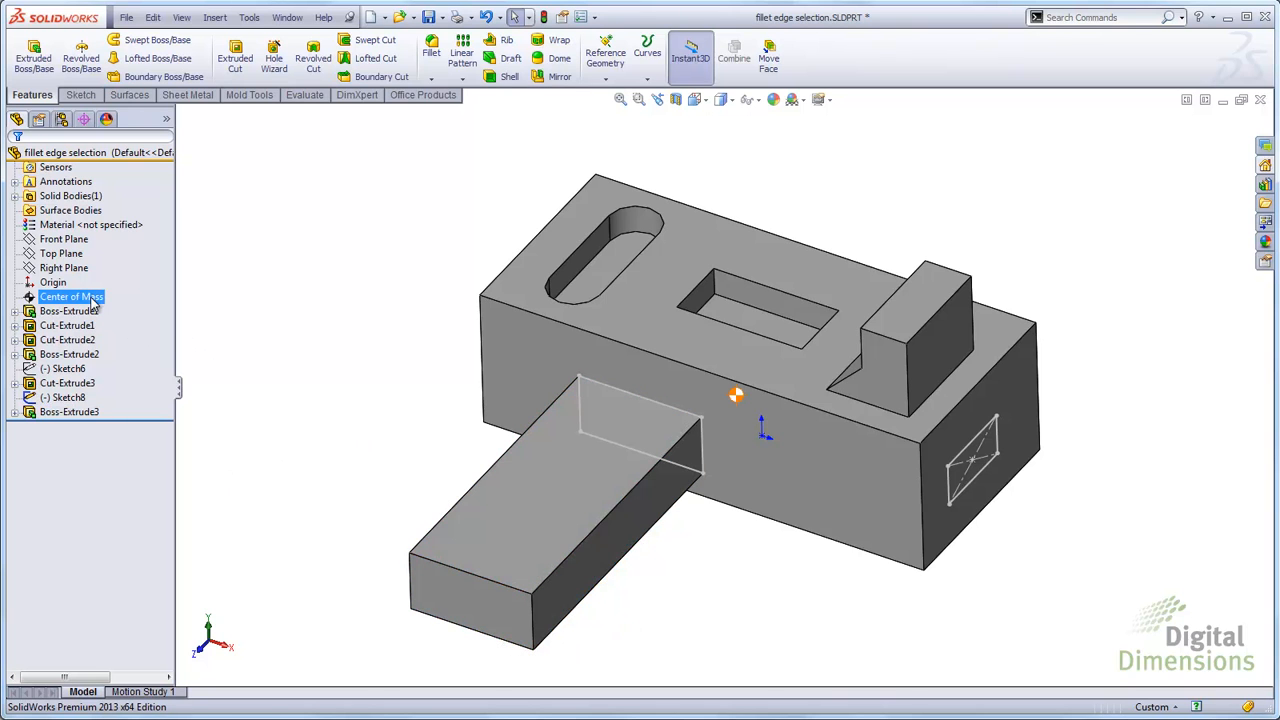
right_click(91, 301)
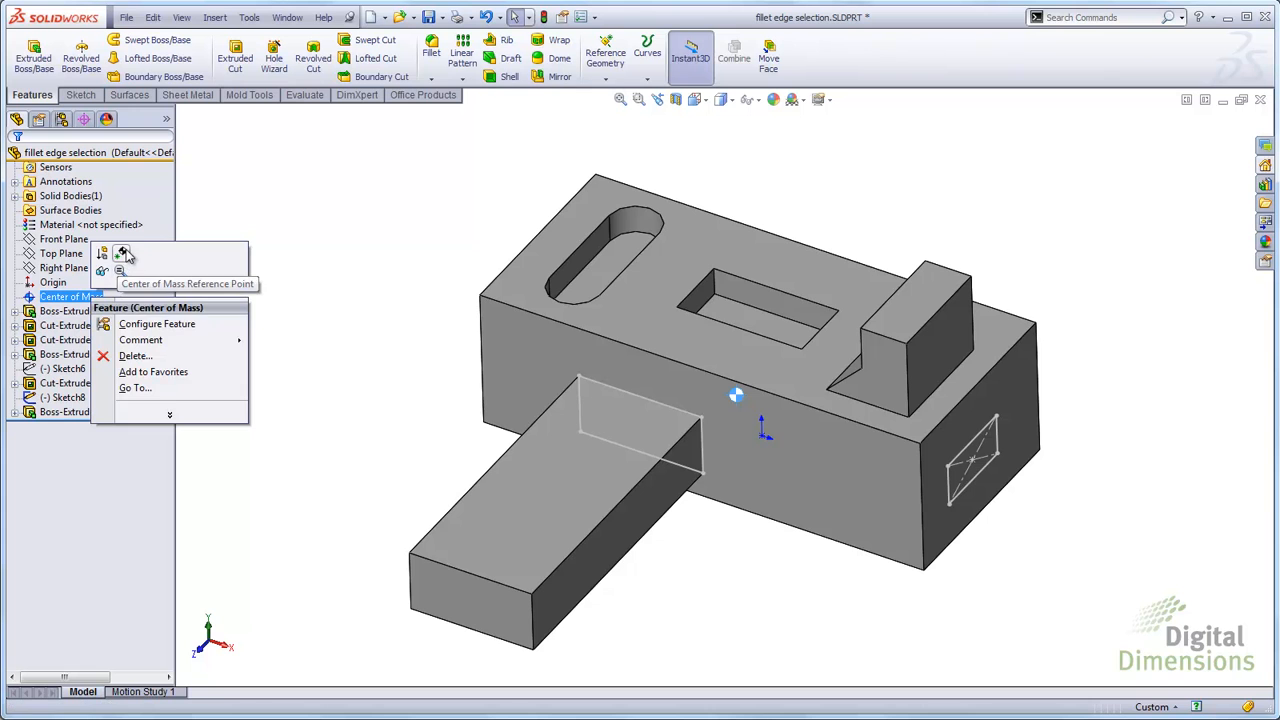
left_click(122, 256)
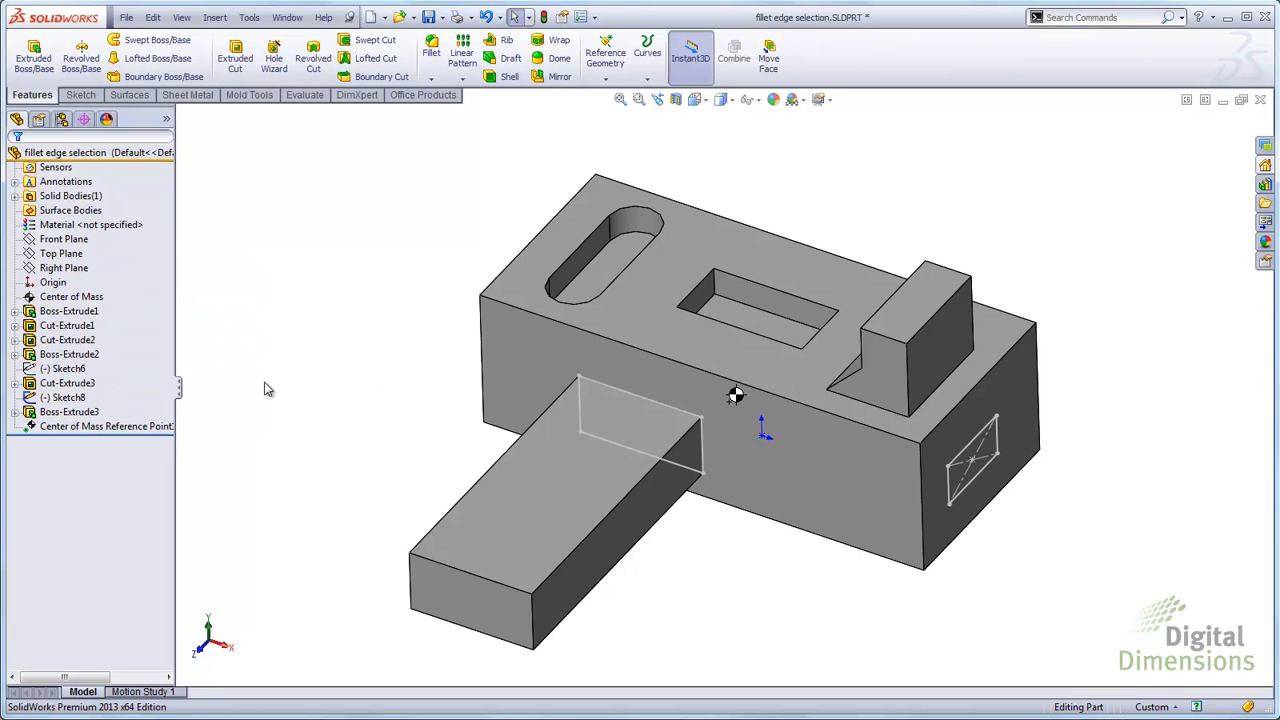
Open Sketch8 on the block's end face for editing in the Right view and check the Center of Mass marker.
middle_click_drag(366, 436, 305, 376)
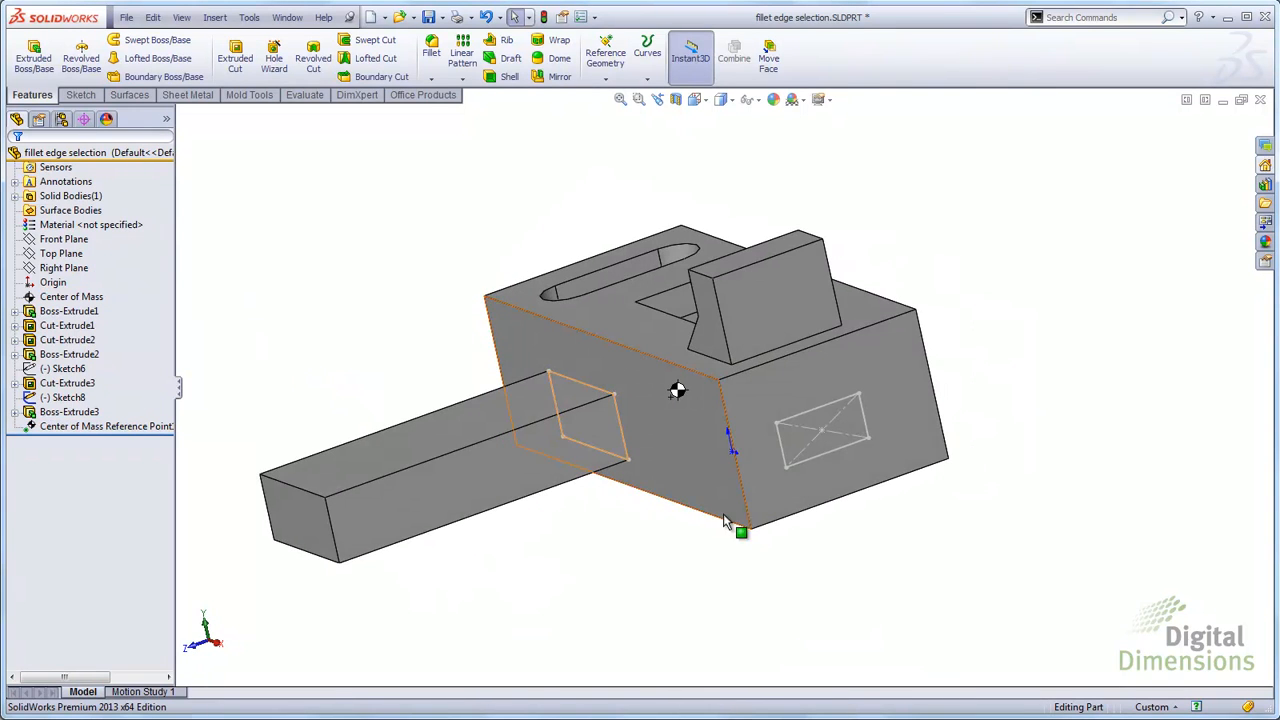
right_click(818, 452)
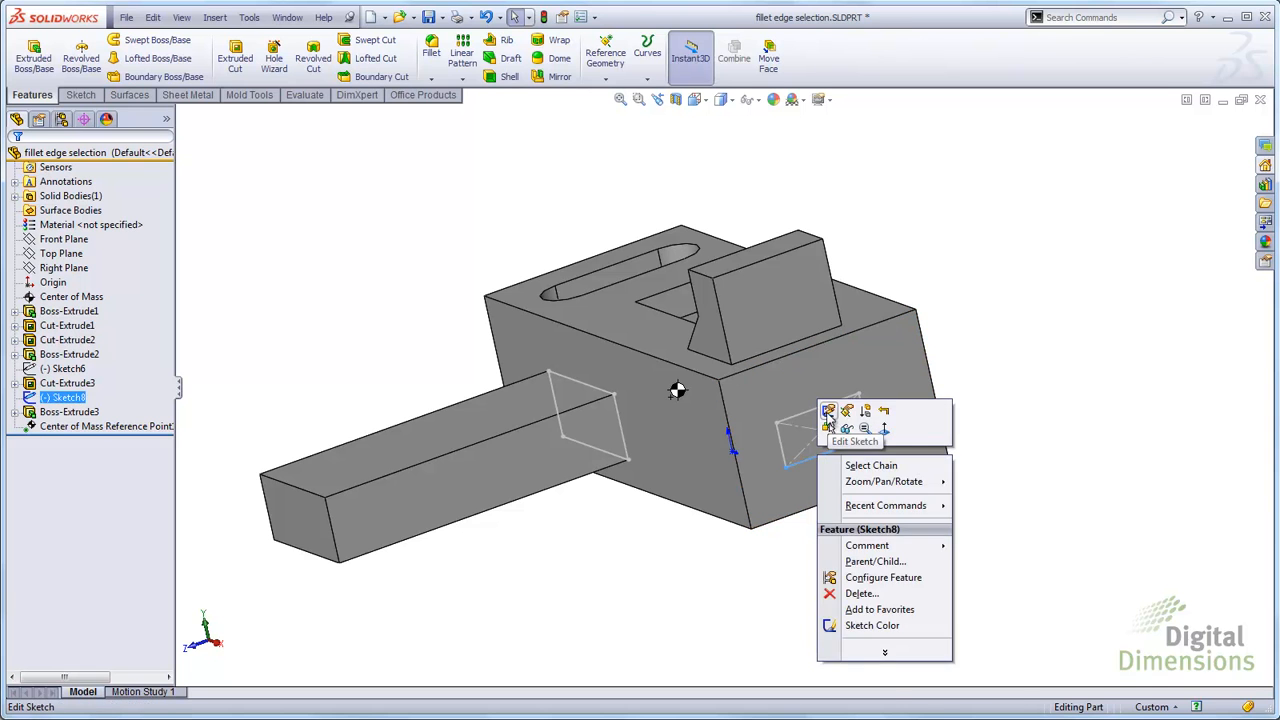
left_click(832, 422)
key("space")
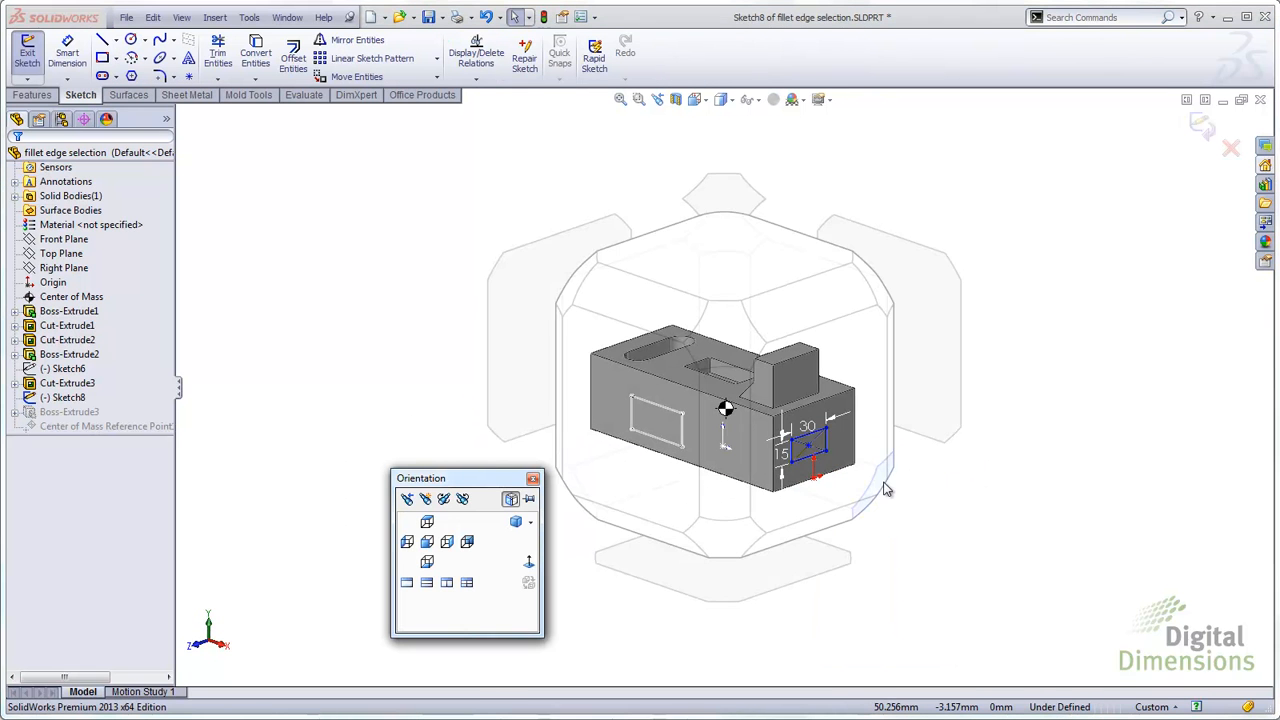
left_click(840, 491)
left_click(850, 450)
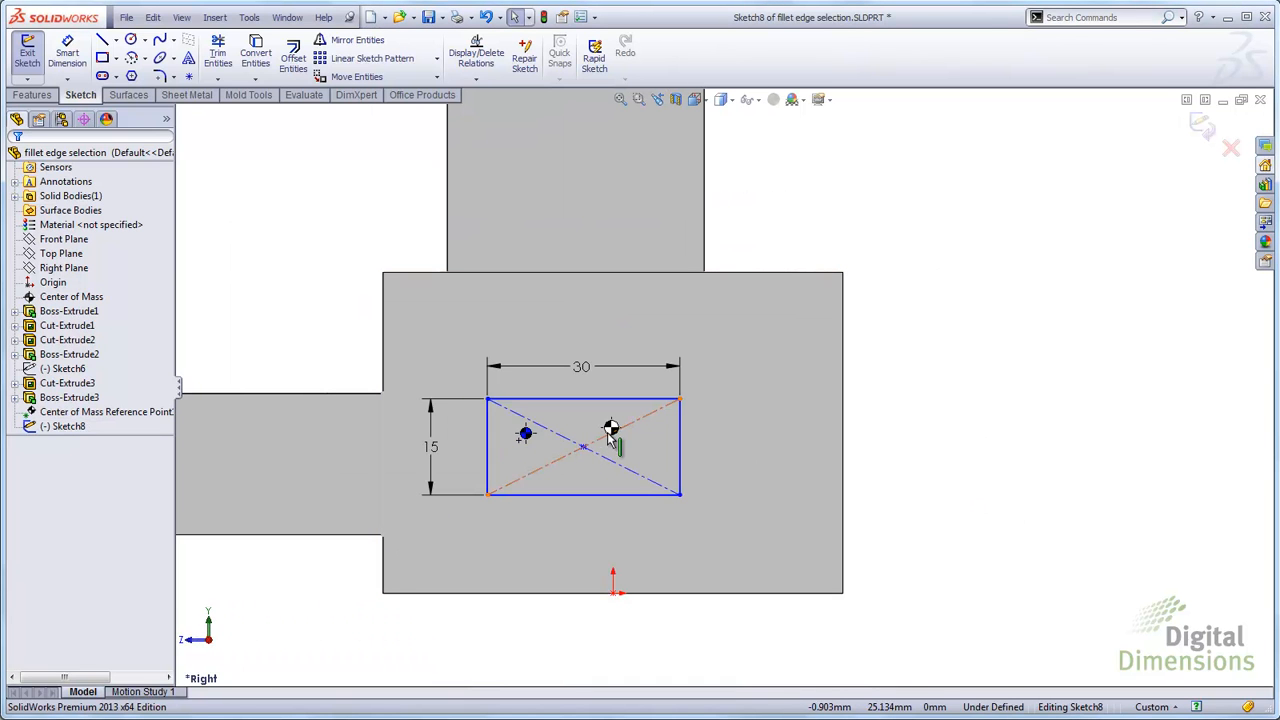
left_click(72, 297)
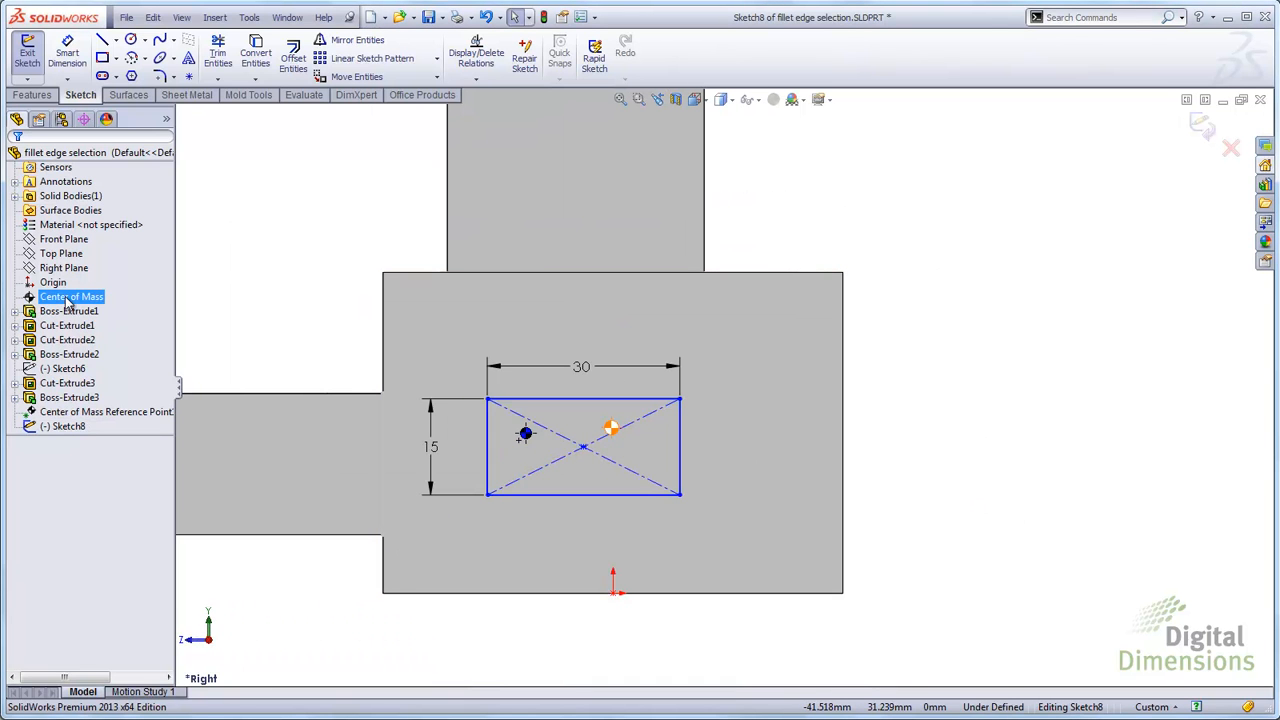
left_click(206, 323)
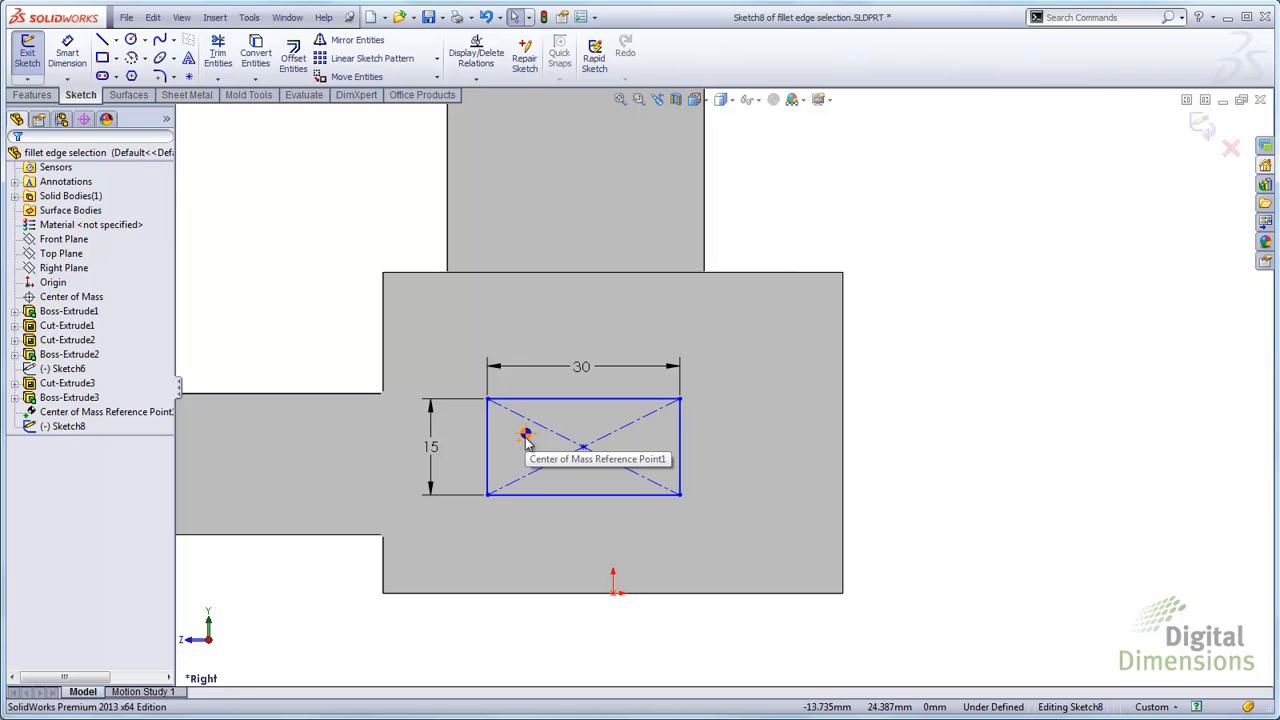
Add a horizontal dimension between the Center of Mass Reference Point and the rectangle's center point.
key("d")
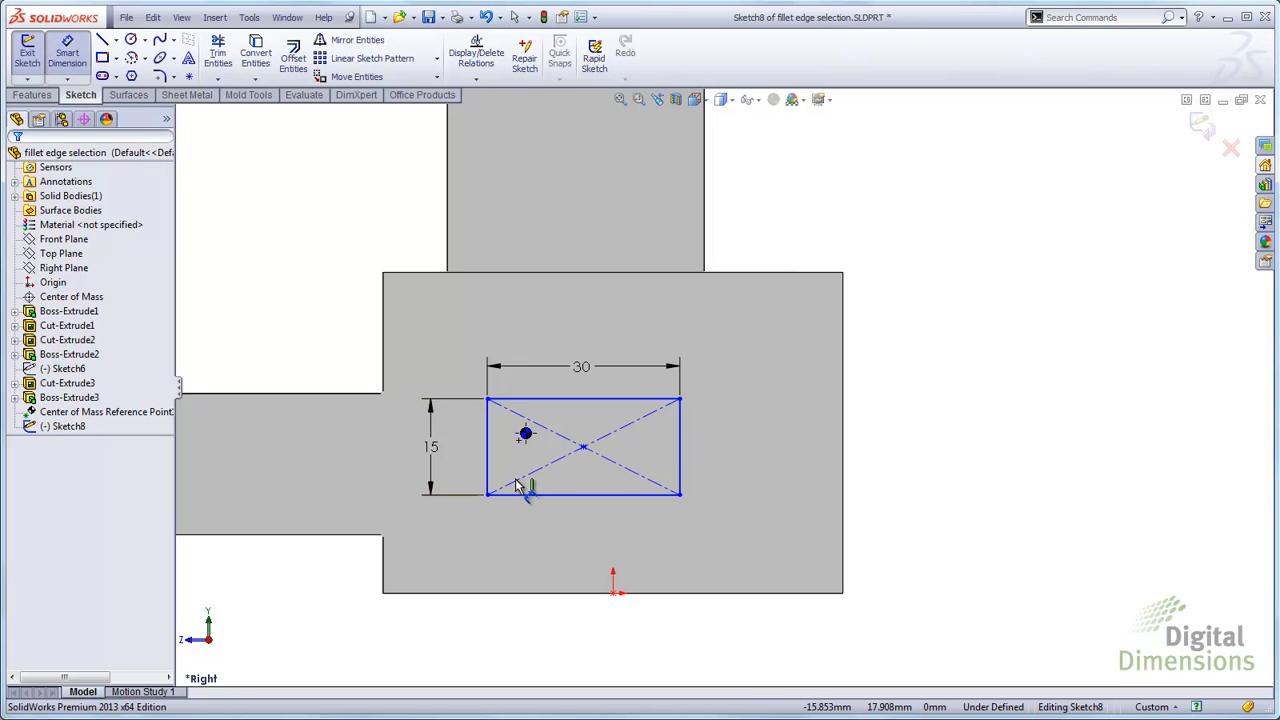
left_click(525, 434)
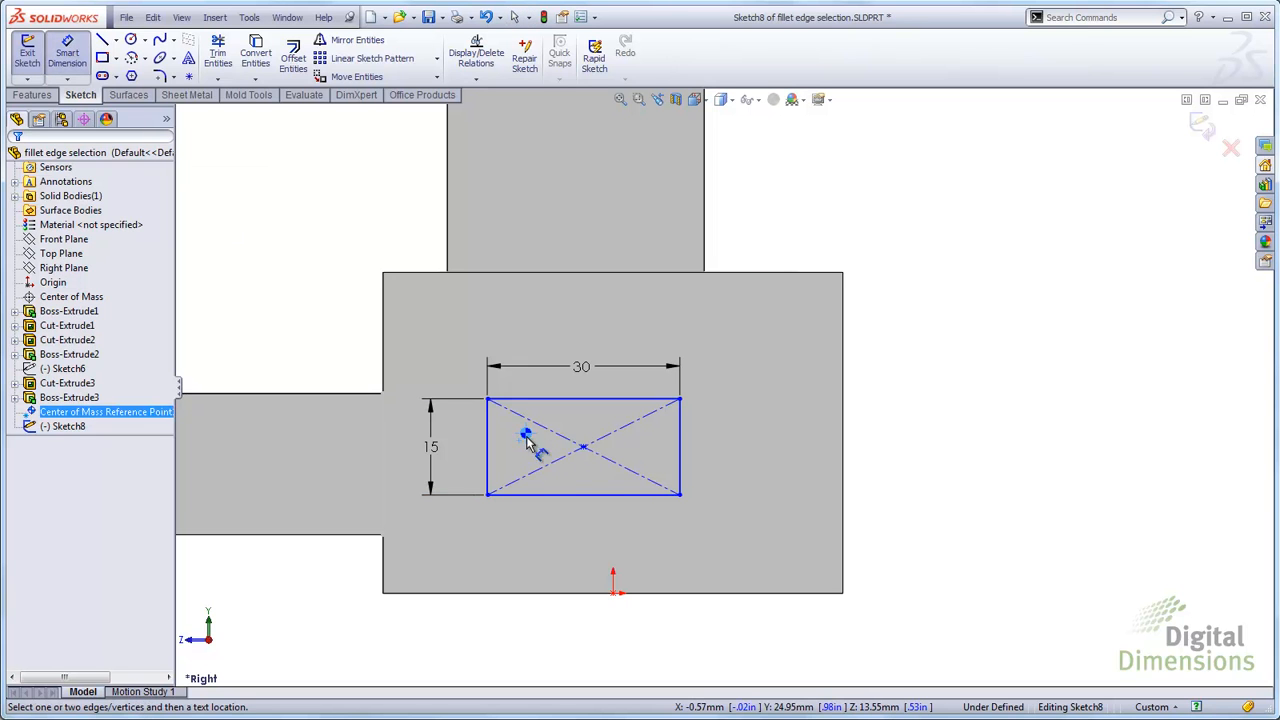
left_click(583, 447)
left_click(548, 540)
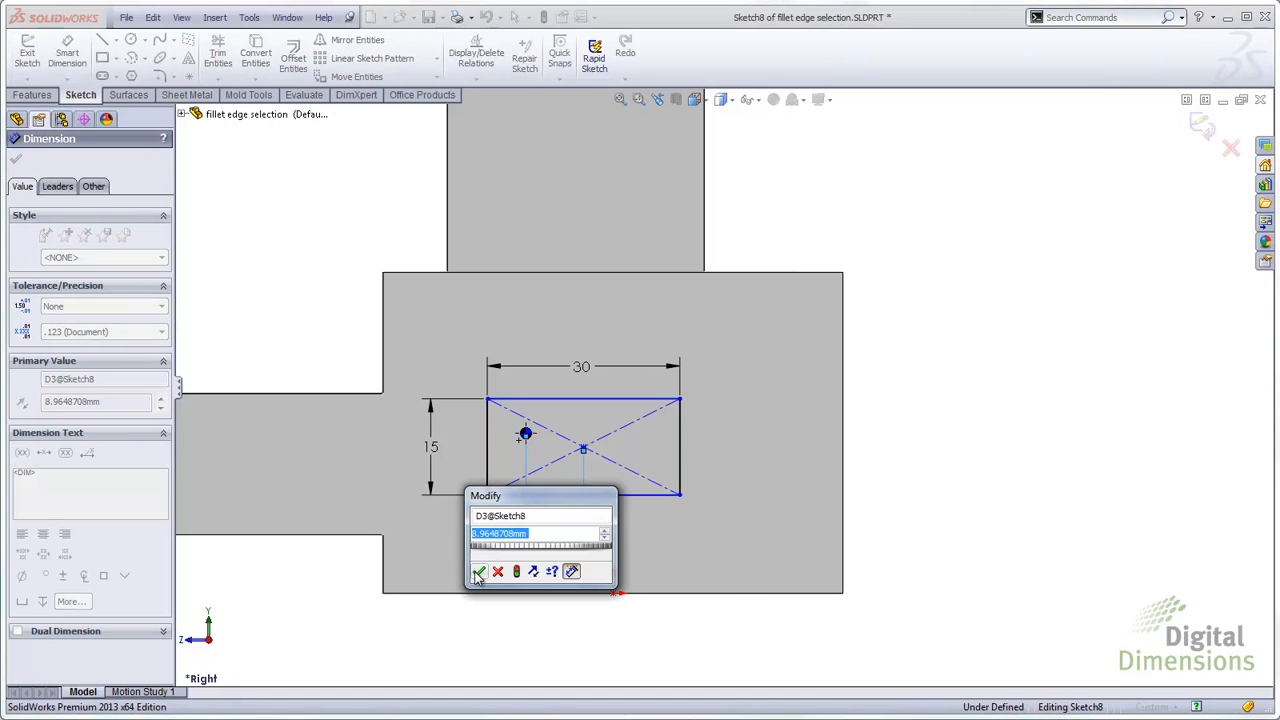
left_click(480, 571)
left_click(480, 626)
Add a vertical dimension between the Center of Mass Reference Point and the rectangle's center point, and exit the sketch.
left_click(527, 436)
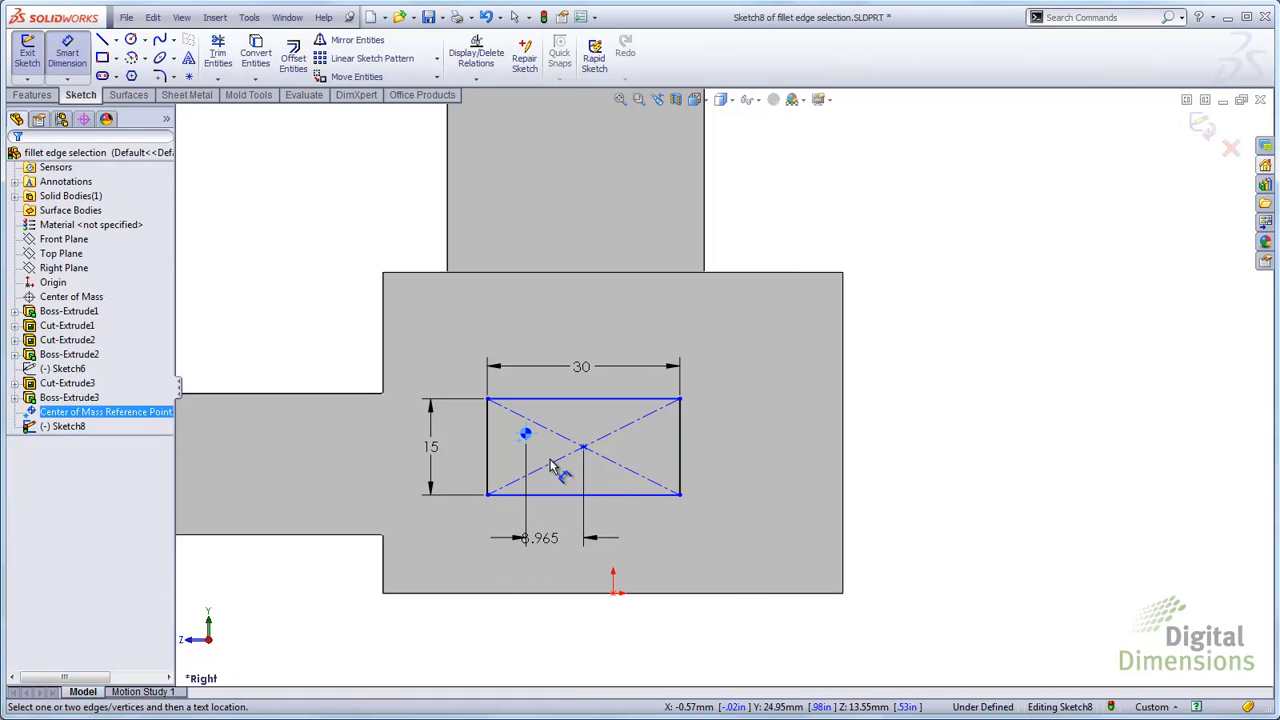
left_click(584, 448)
left_click(737, 444)
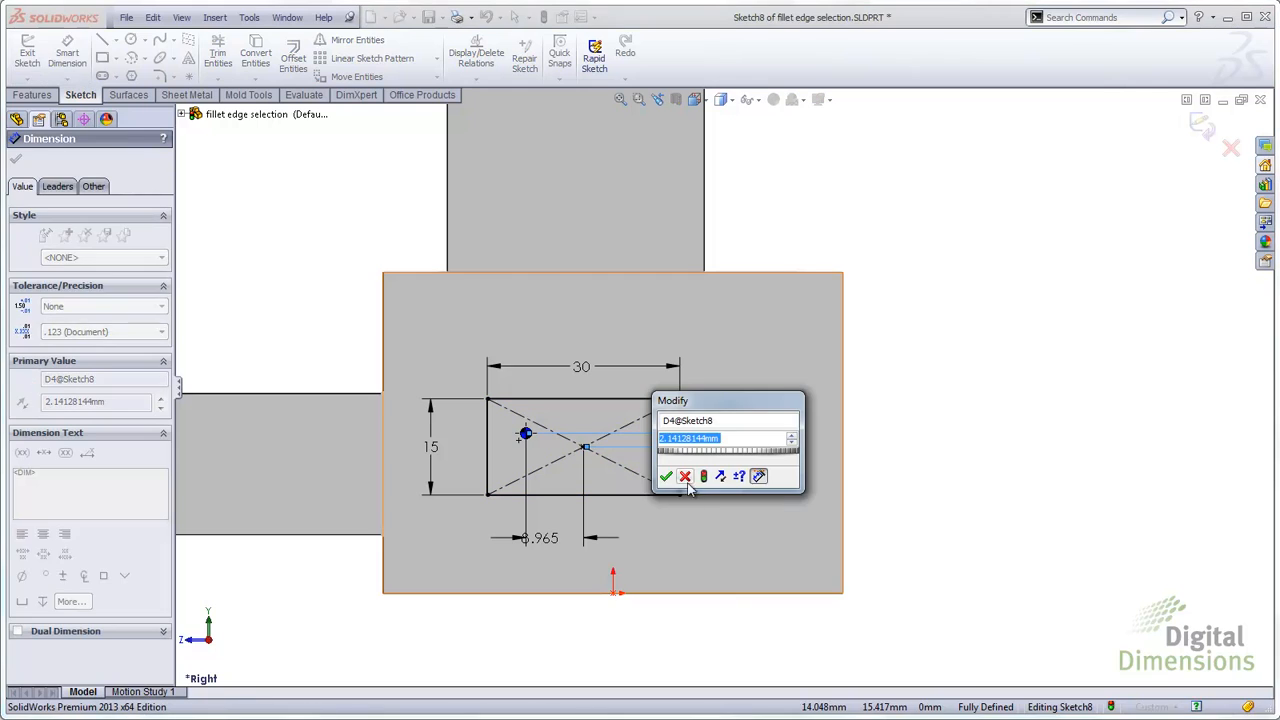
left_click(667, 477)
left_click(943, 500)
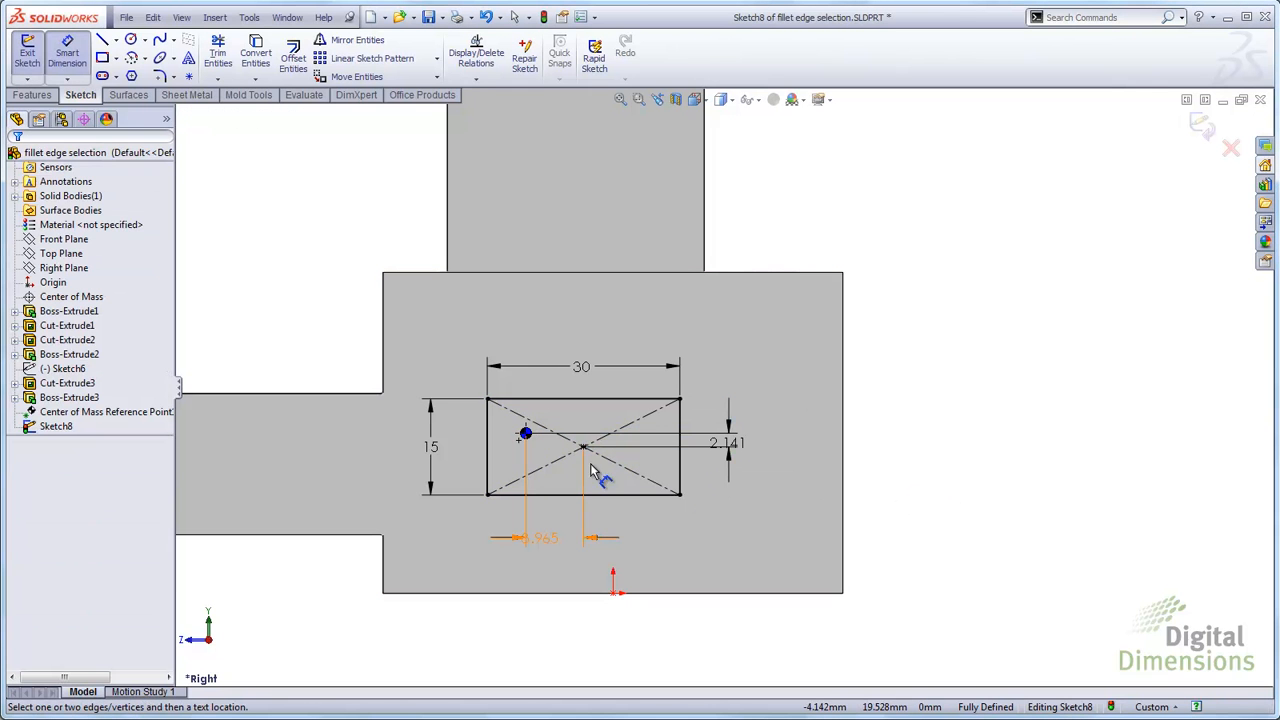
left_click(56, 299)
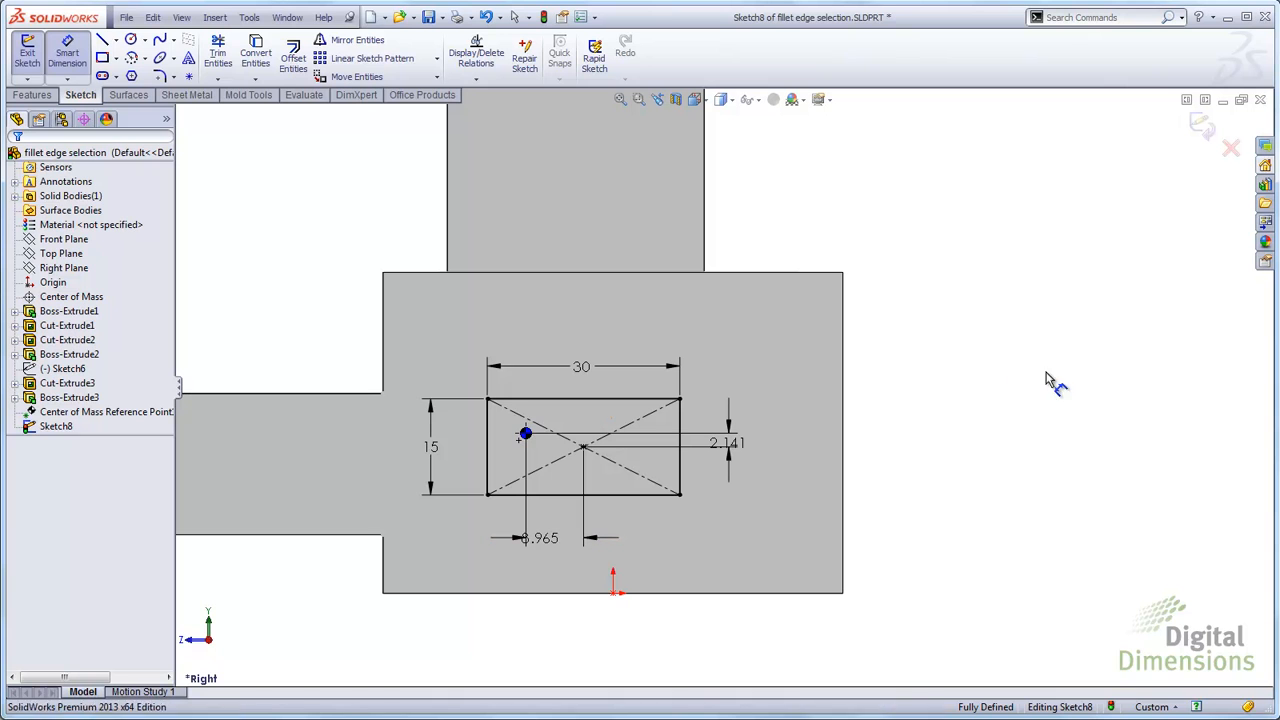
left_click(1203, 126)
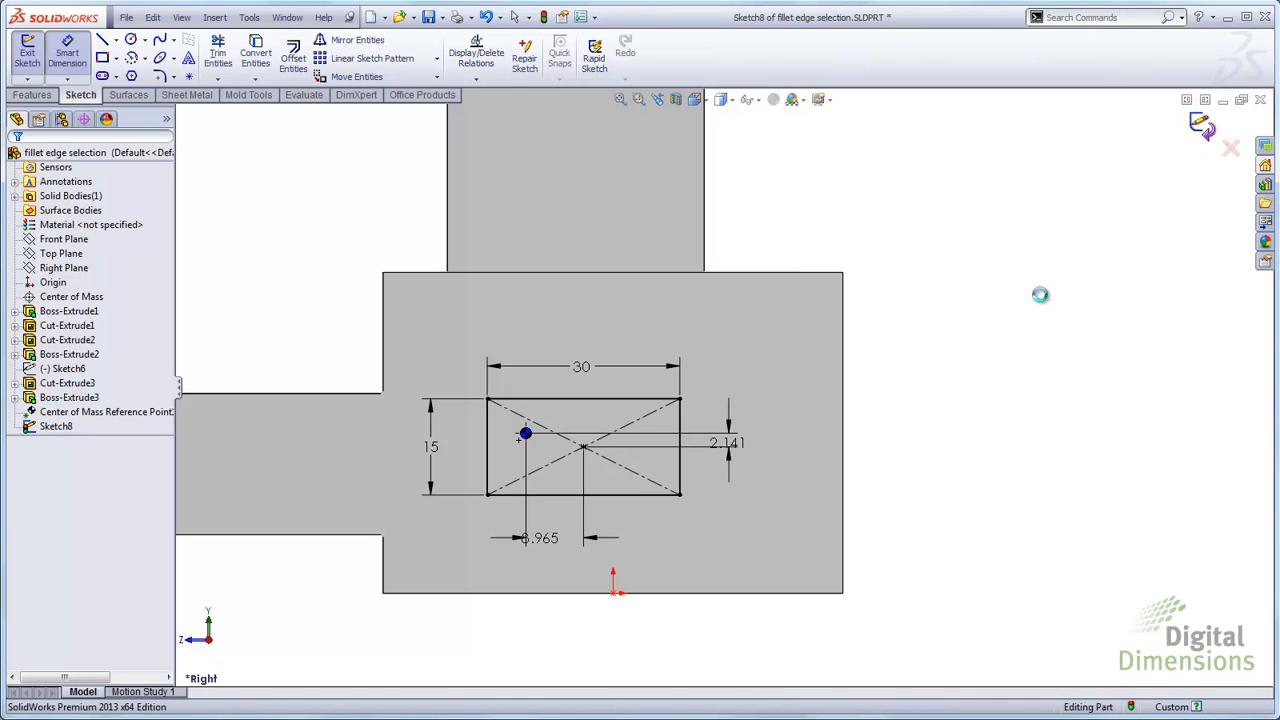
Extrude the Sketch8 rectangle 83 mm outward as a blind merged boss and show the Center of Mass feature.
key("z")
middle_click_drag(875, 322, 918, 395)
left_click(34, 57)
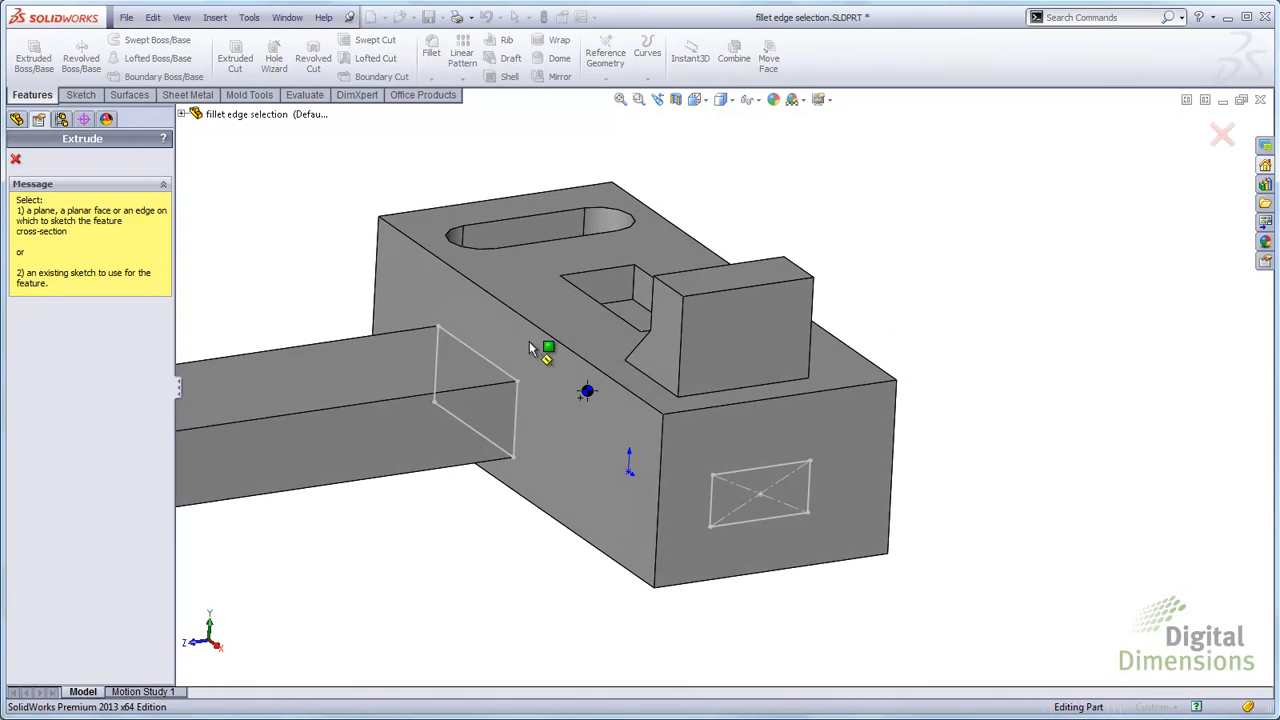
left_click(765, 472)
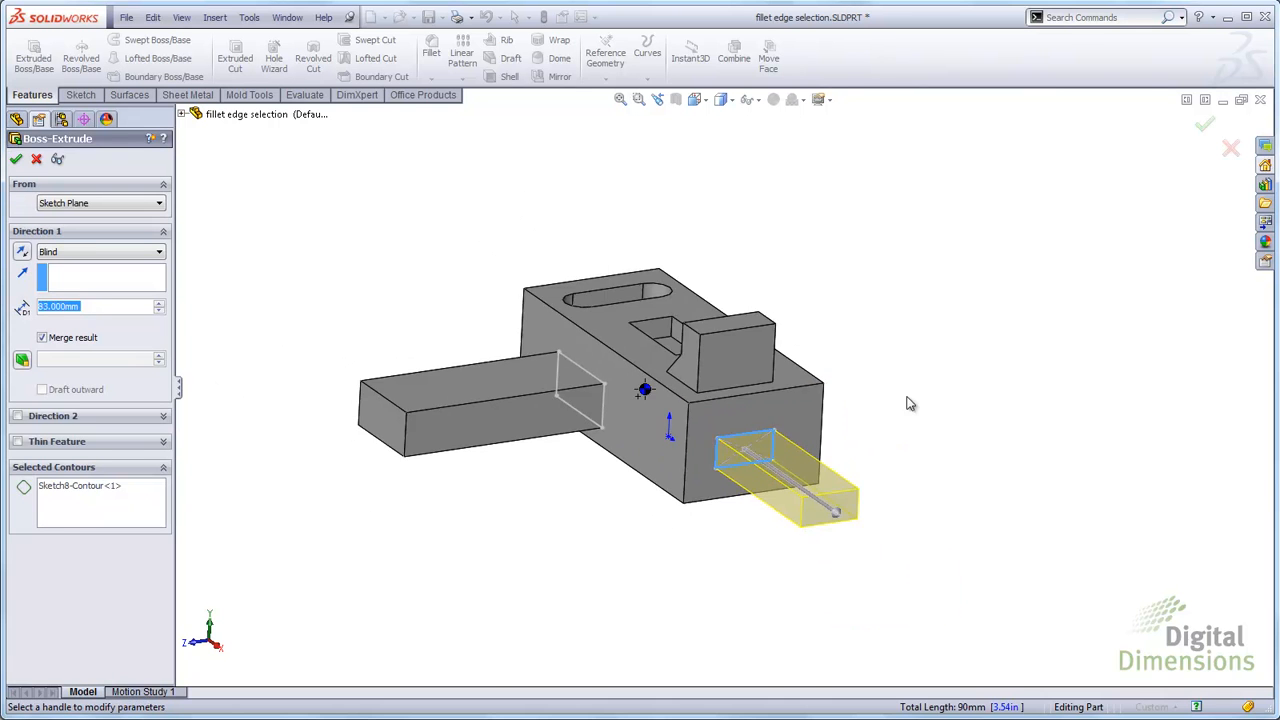
left_click(16, 159)
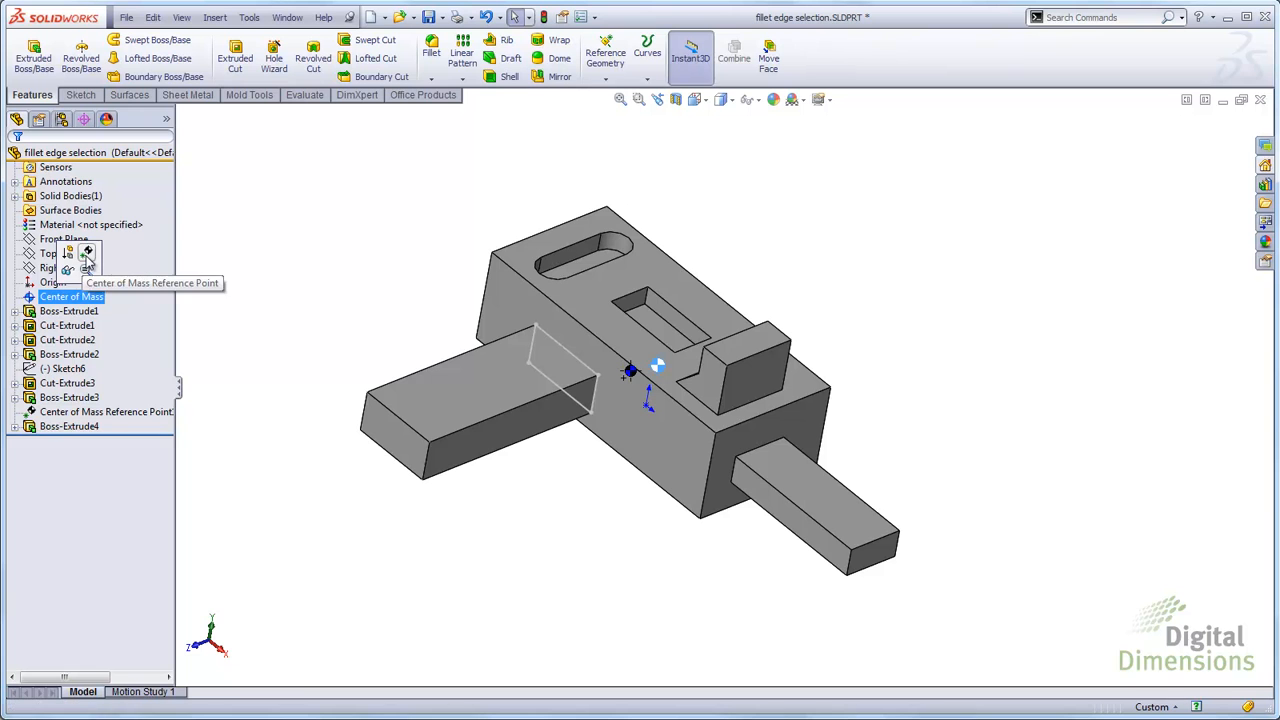
left_click(68, 272)
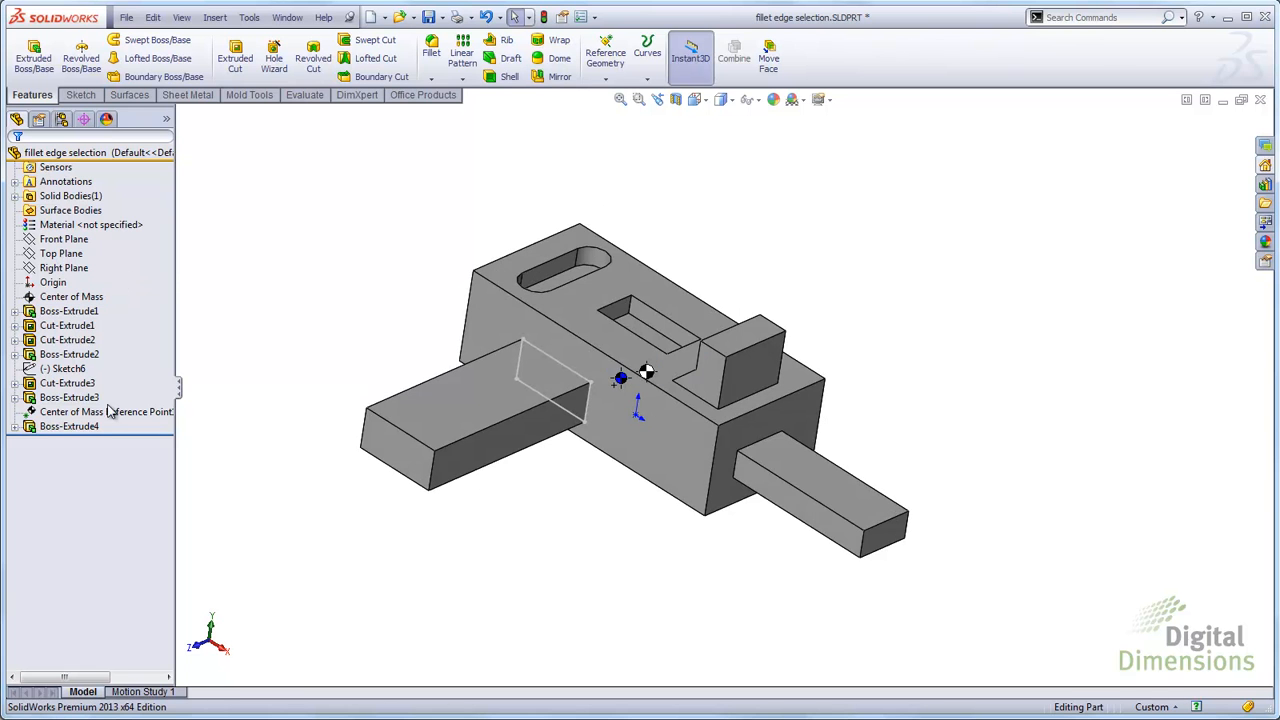
Suppress Boss-Extrude4, compare the Center of Mass marker with its reference point, and unsuppress the feature.
right_click(70, 427)
left_click(115, 388)
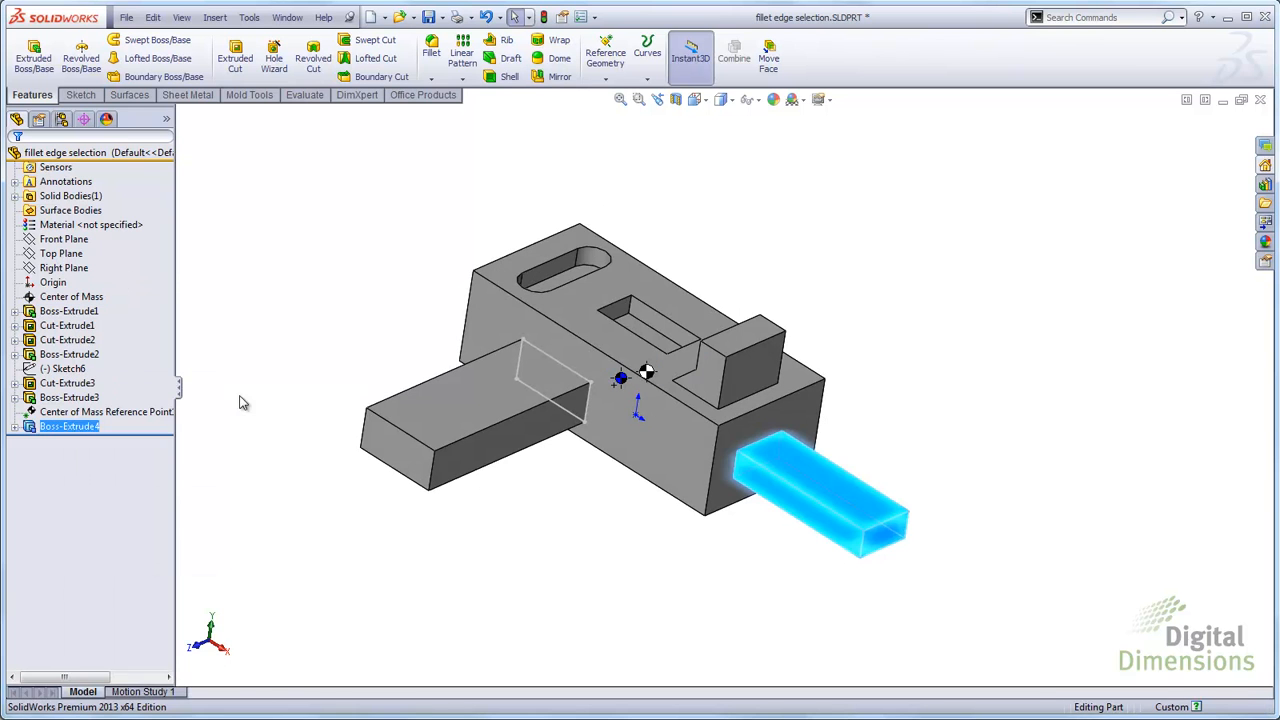
scroll(604, 460, "down", 6)
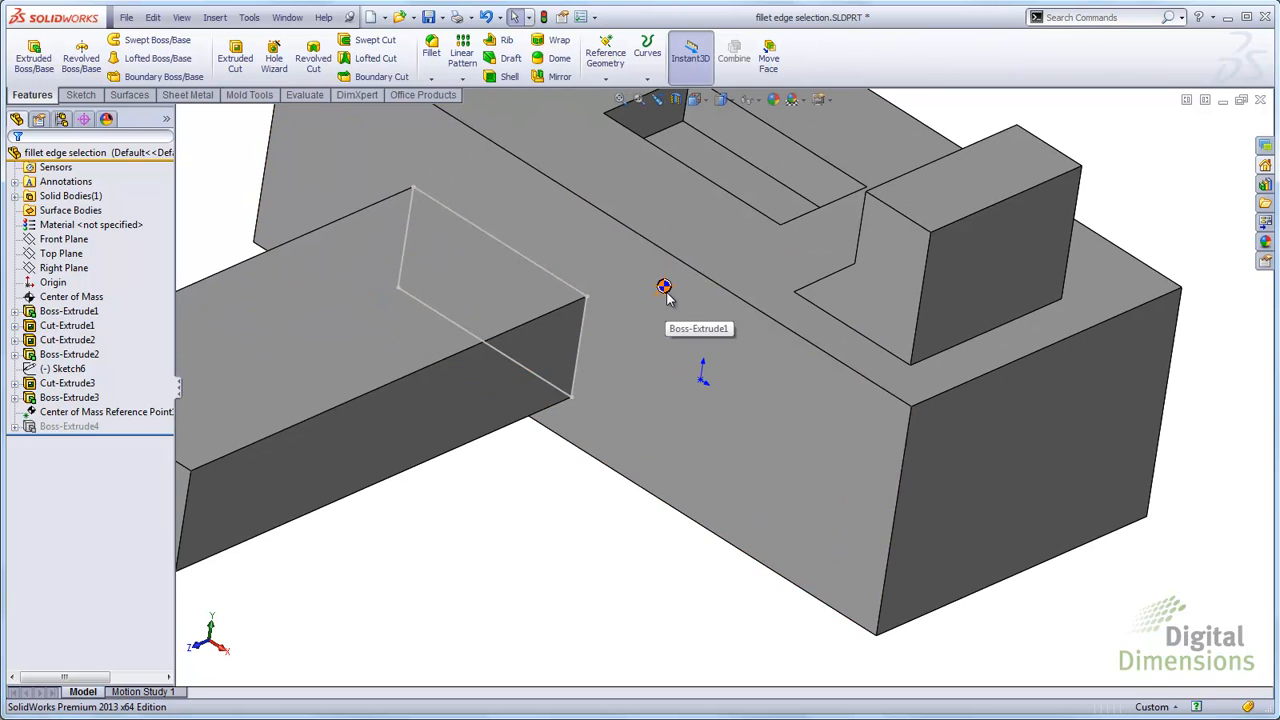
scroll(640, 480, "up", 3)
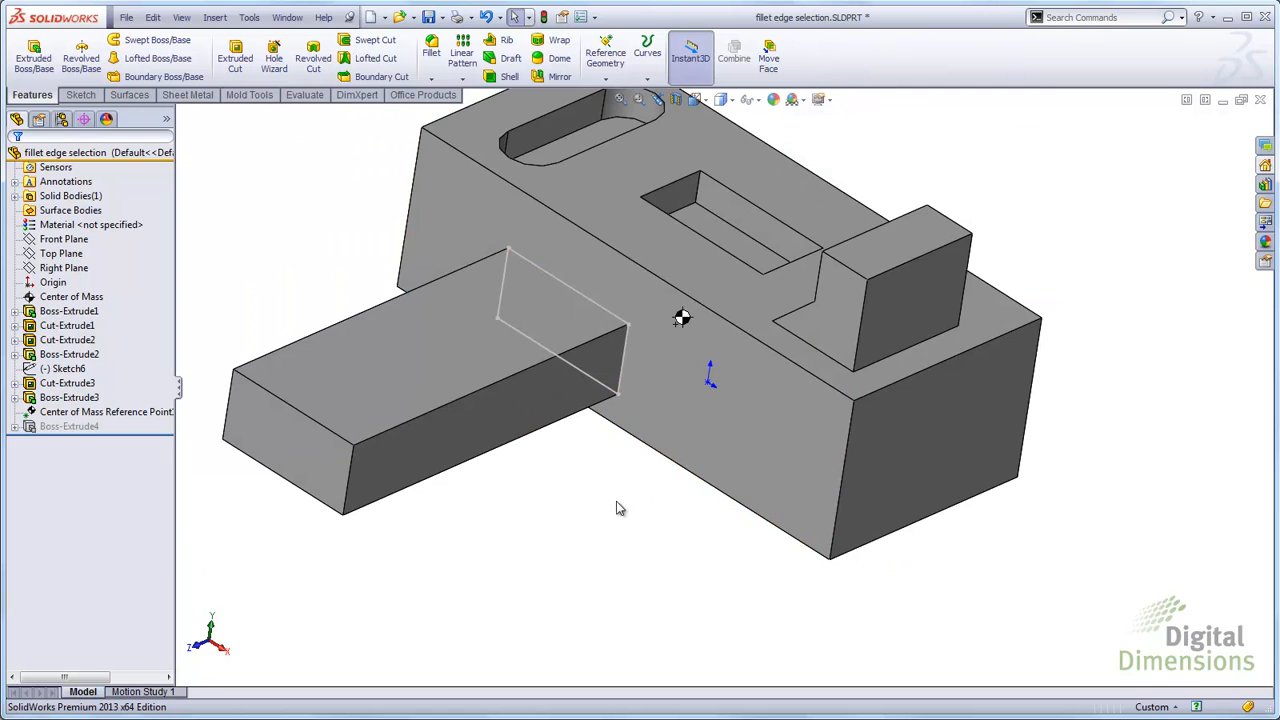
right_click(55, 432)
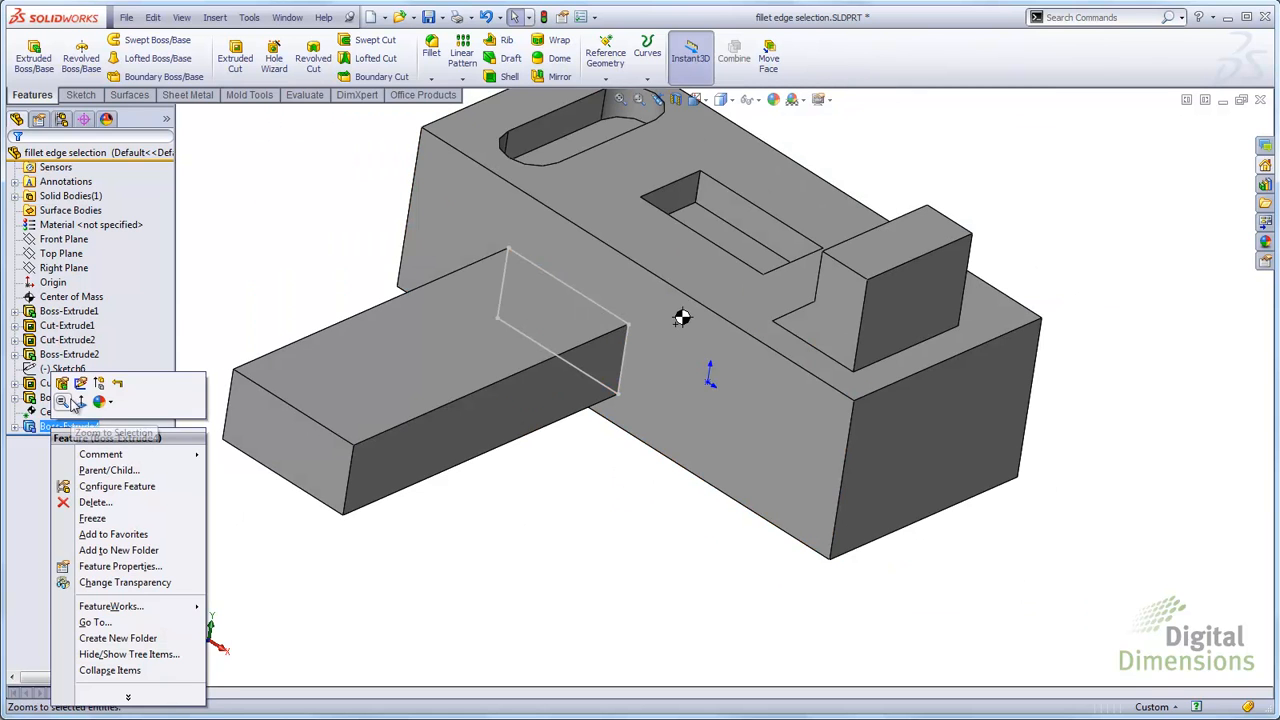
left_click(104, 393)
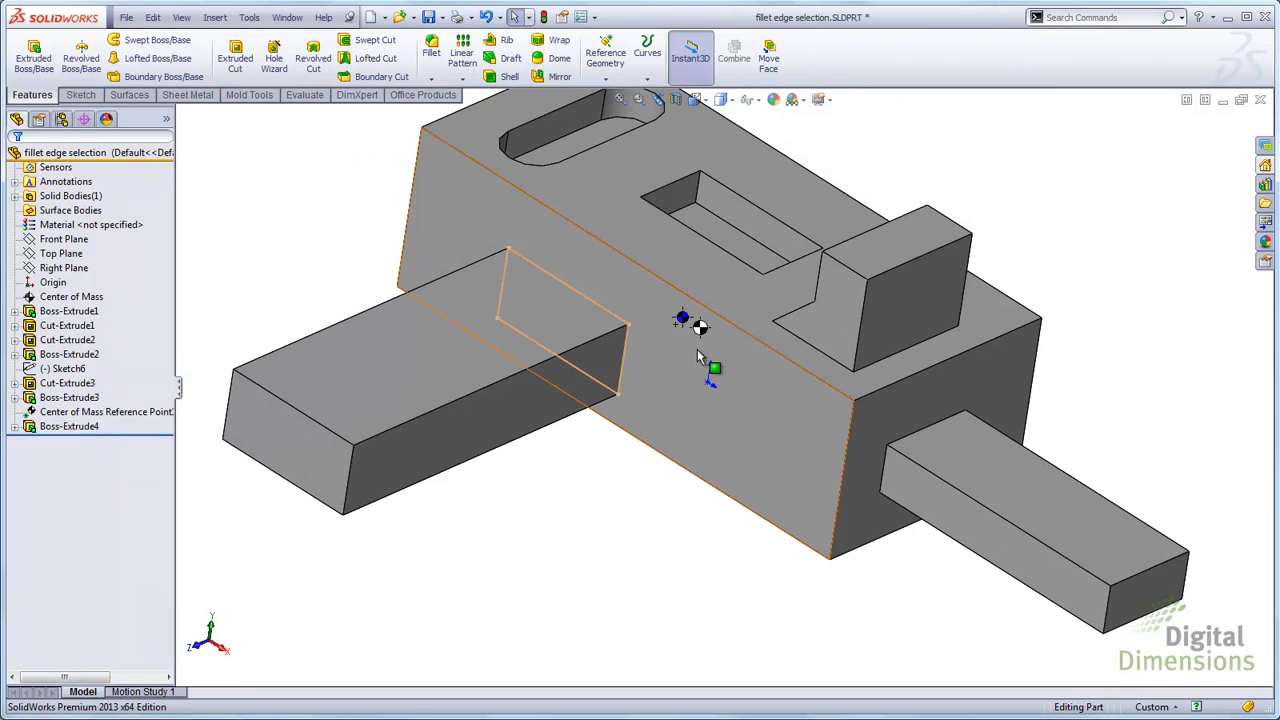
Stretch the Boss-Extrude4 bar on the block's end face to a length of about 184 mm.
scroll(710, 370, "up", 2)
left_click(927, 482)
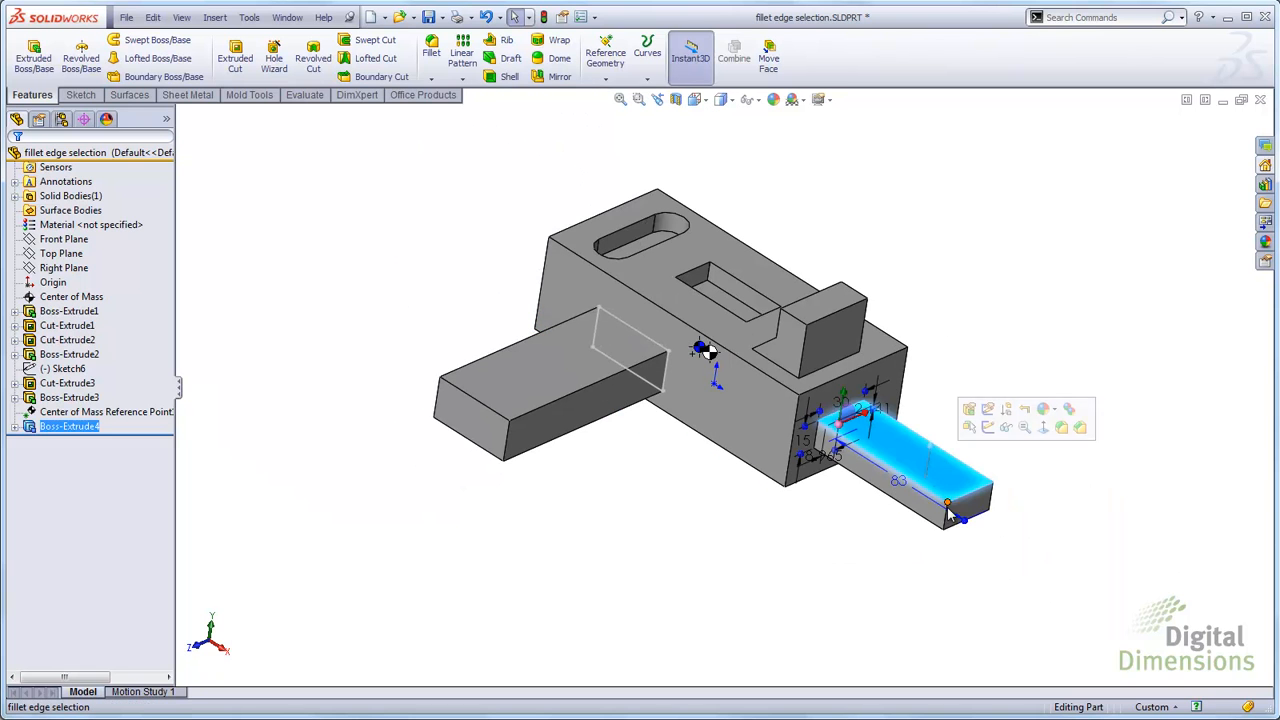
left_click_drag(965, 530, 1135, 623)
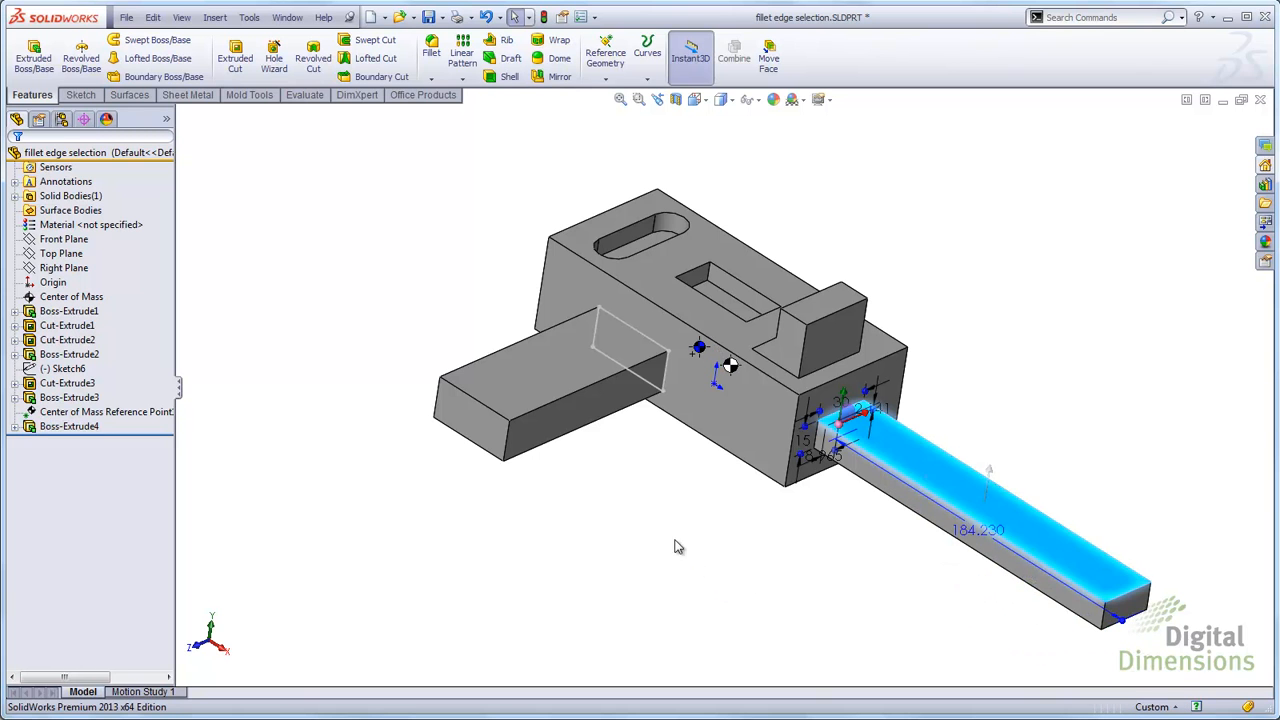
Lengthen the Boss-Extrude3 side arm outward in two successive Instant3D adjustments.
left_click(582, 405)
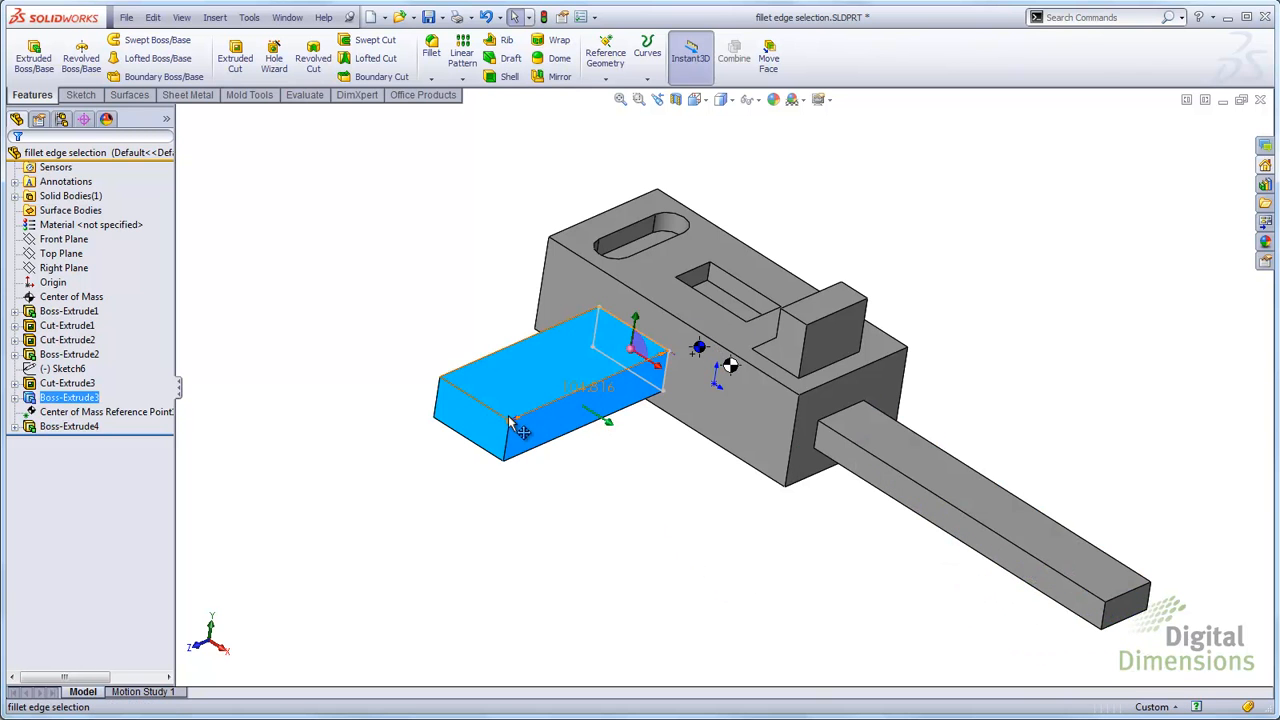
left_click_drag(512, 428, 583, 500)
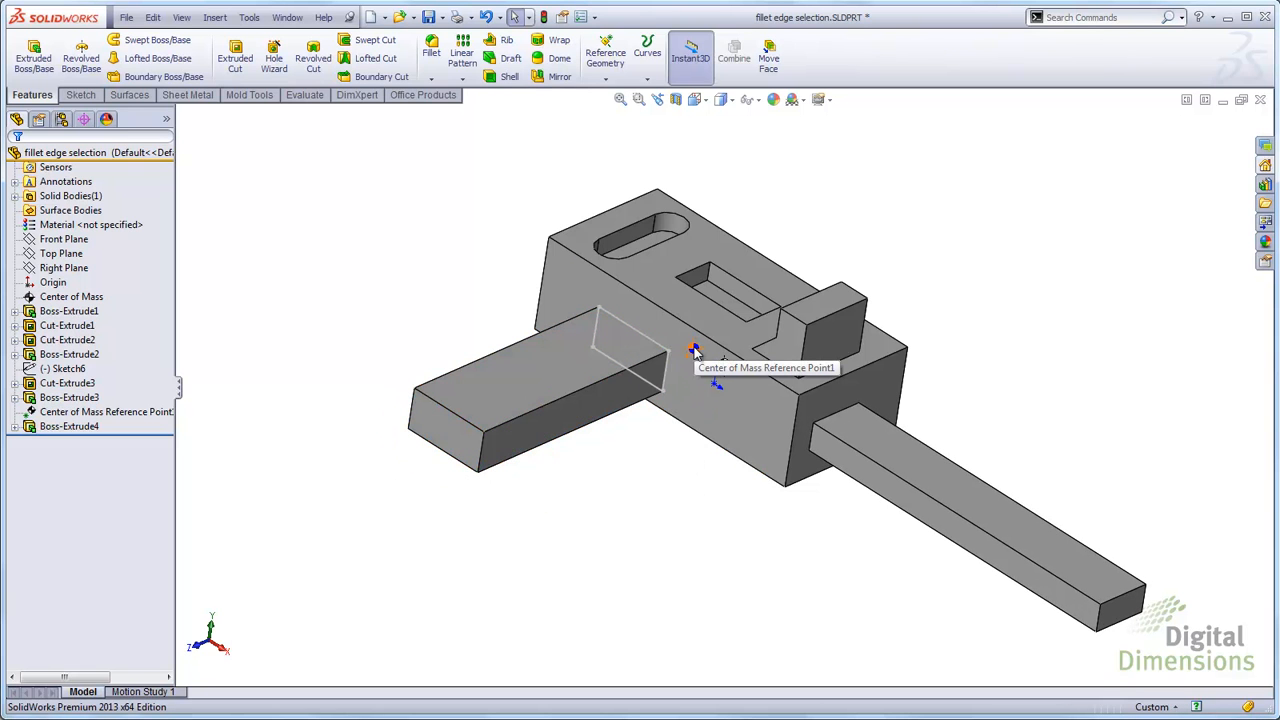
left_click(555, 413)
left_click_drag(560, 435, 565, 515)
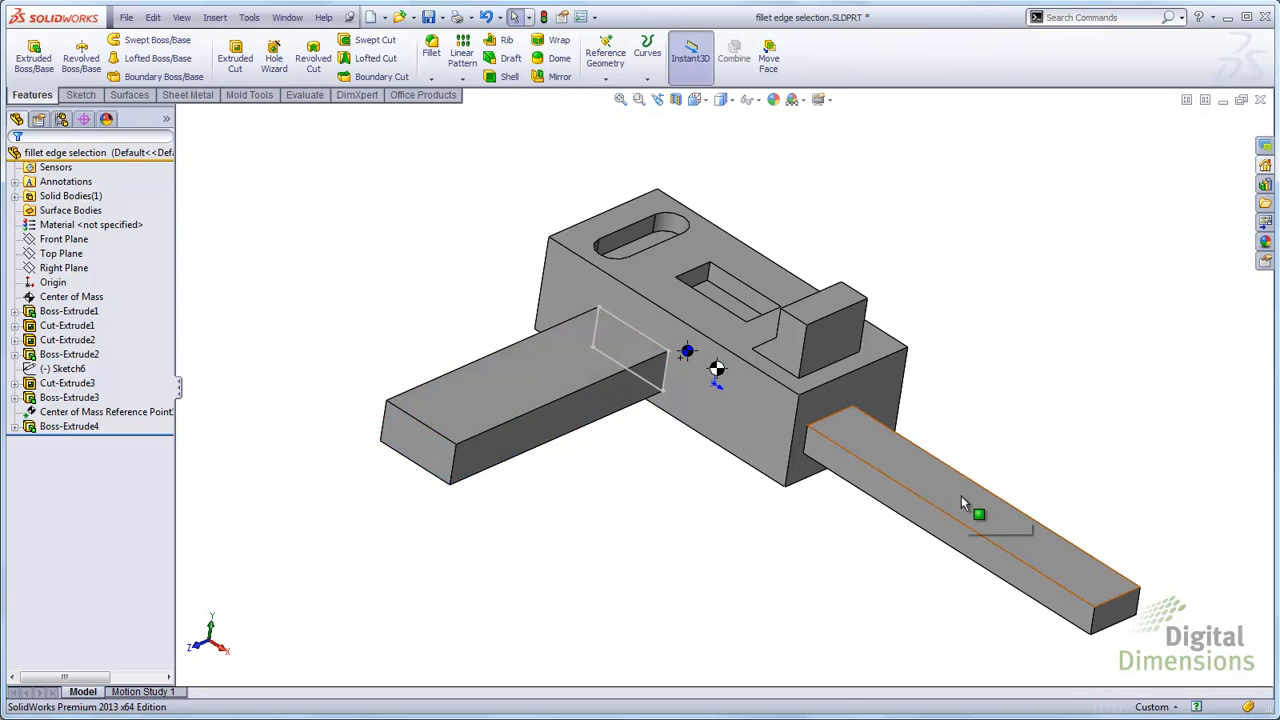
Shorten the Boss-Extrude4 bar to about 145.4 mm, suppress the feature, and check the Center of Mass marker against the reference point.
left_click(961, 495)
left_click_drag(1116, 638, 1027, 620)
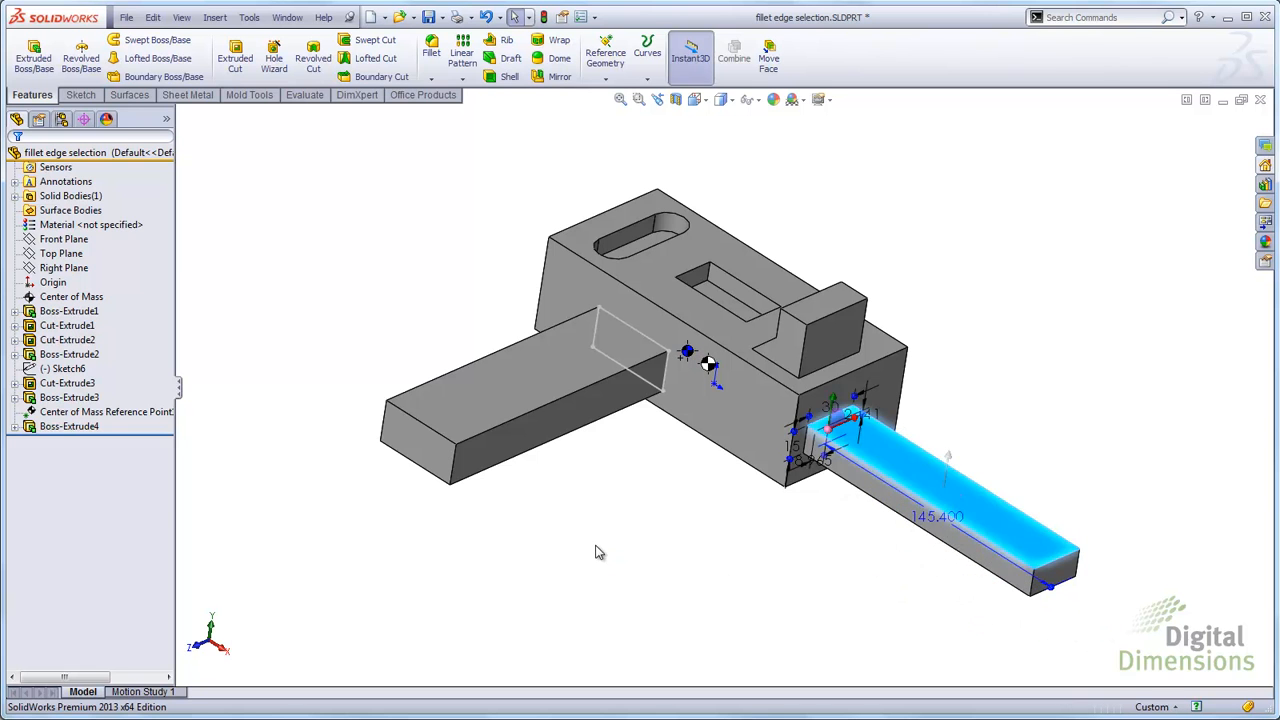
right_click(60, 426)
left_click(107, 378)
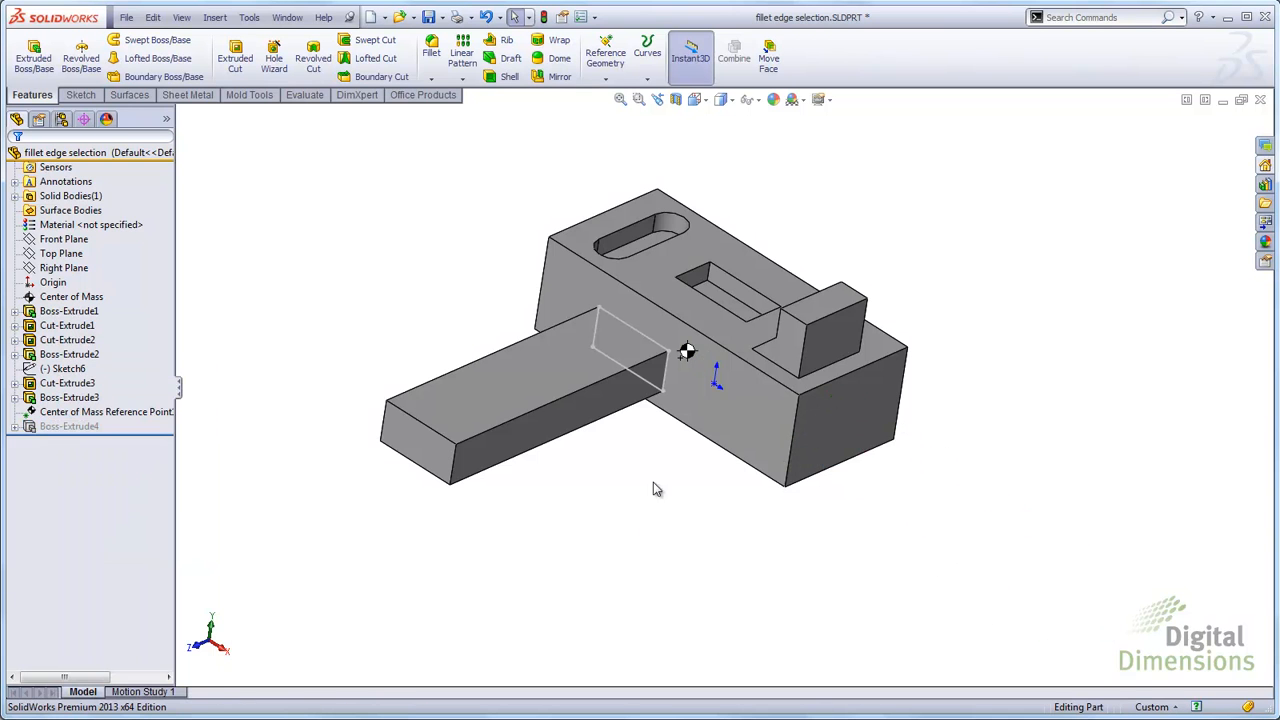
scroll(694, 343, "down", 5)
scroll(706, 351, "up", 4)
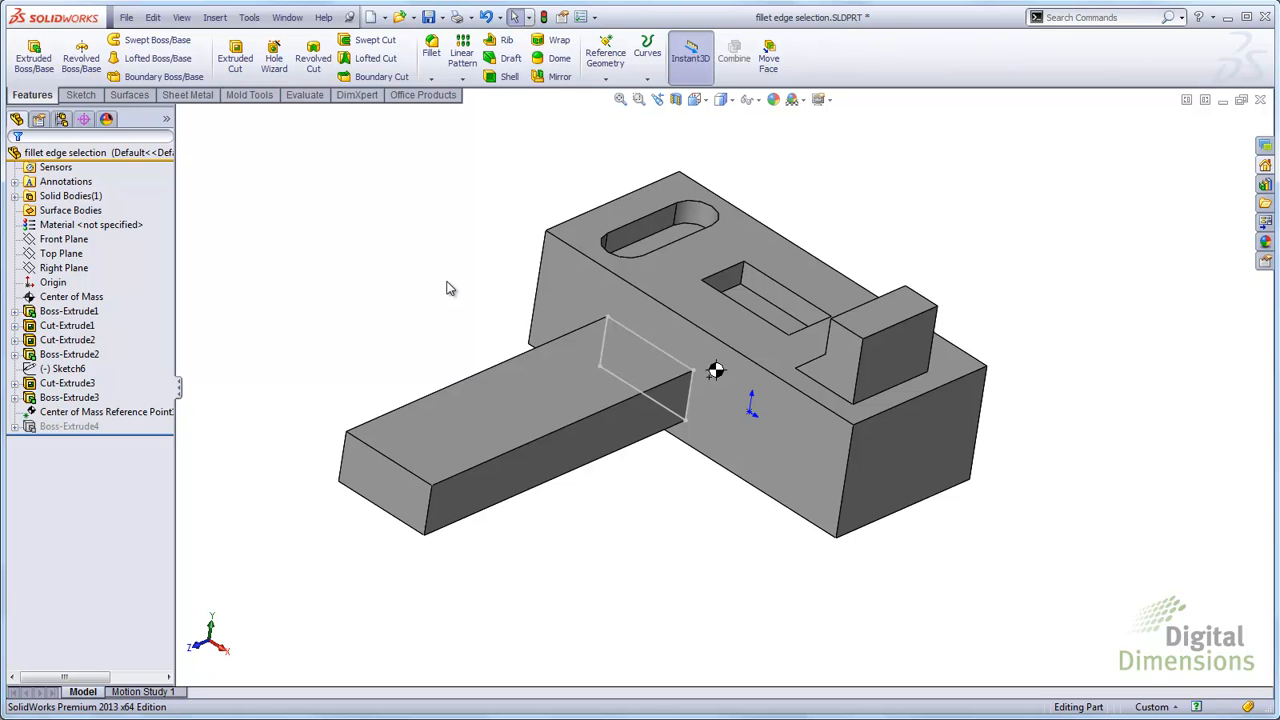
Make a new drawing from the part and place only its Top view on the sheet.
left_click(126, 19)
left_click(180, 92)
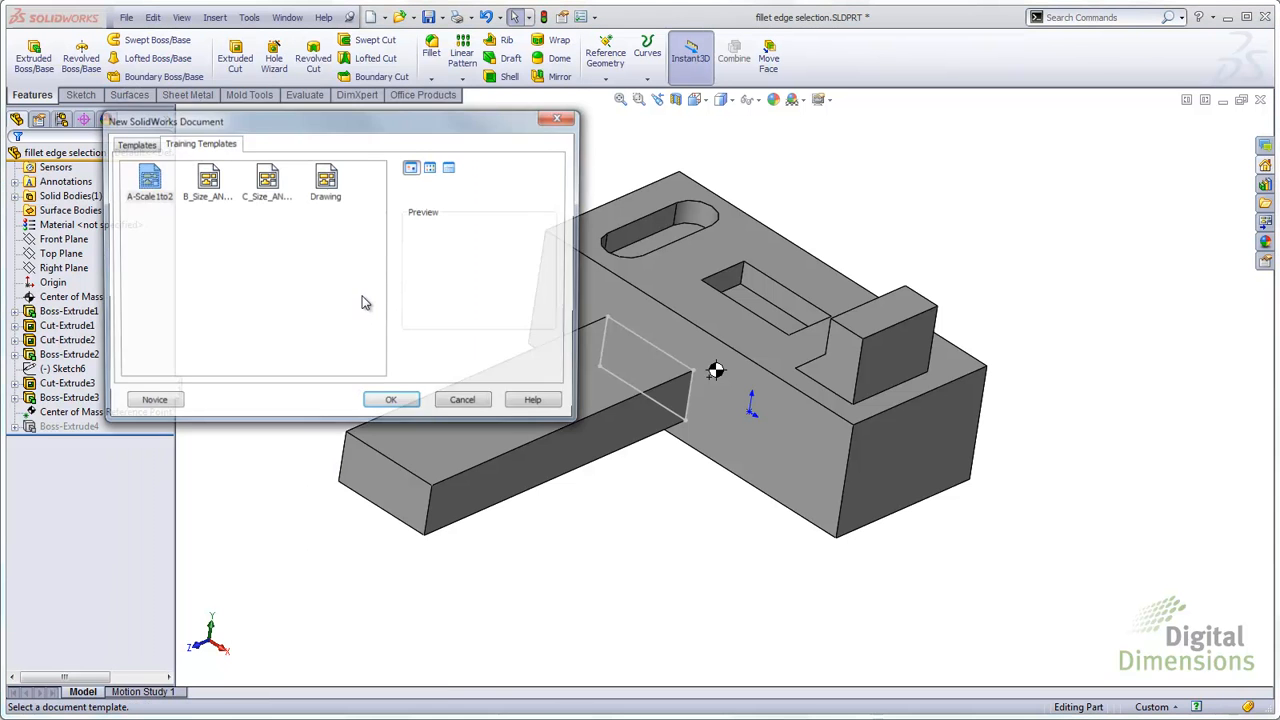
left_click(391, 406)
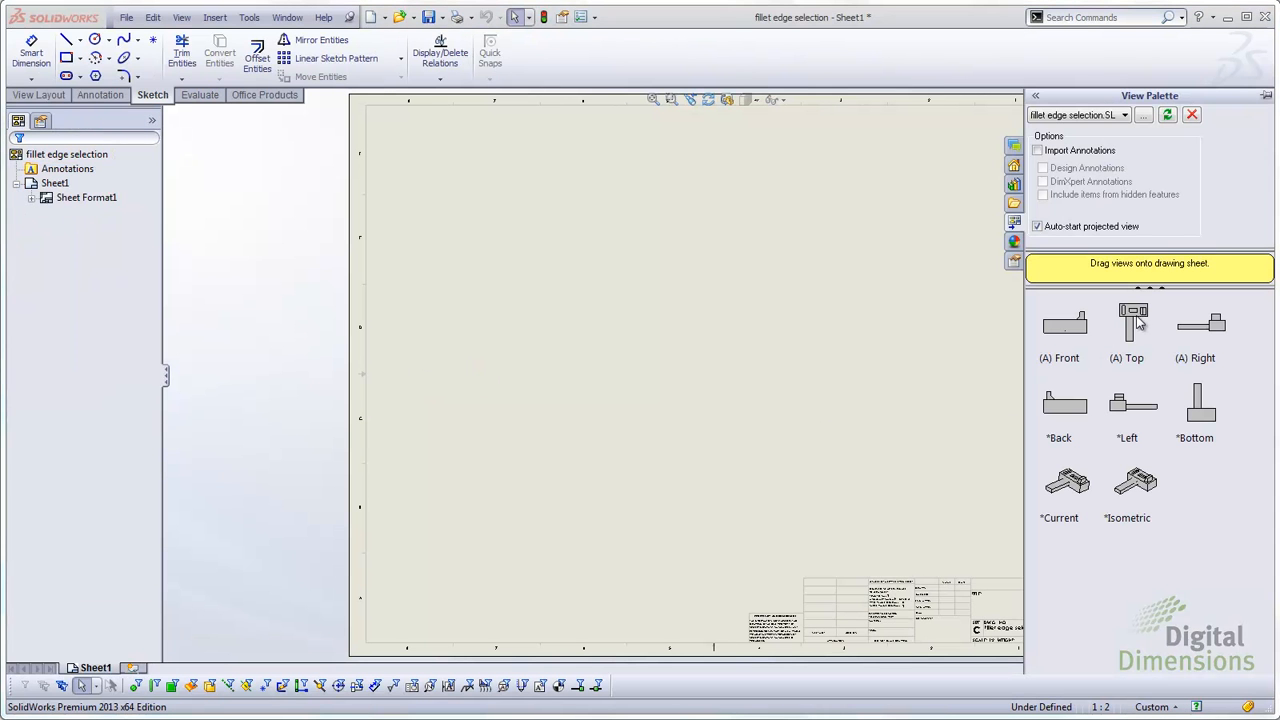
left_click_drag(1137, 316, 545, 291)
scroll(525, 278, "down", 4)
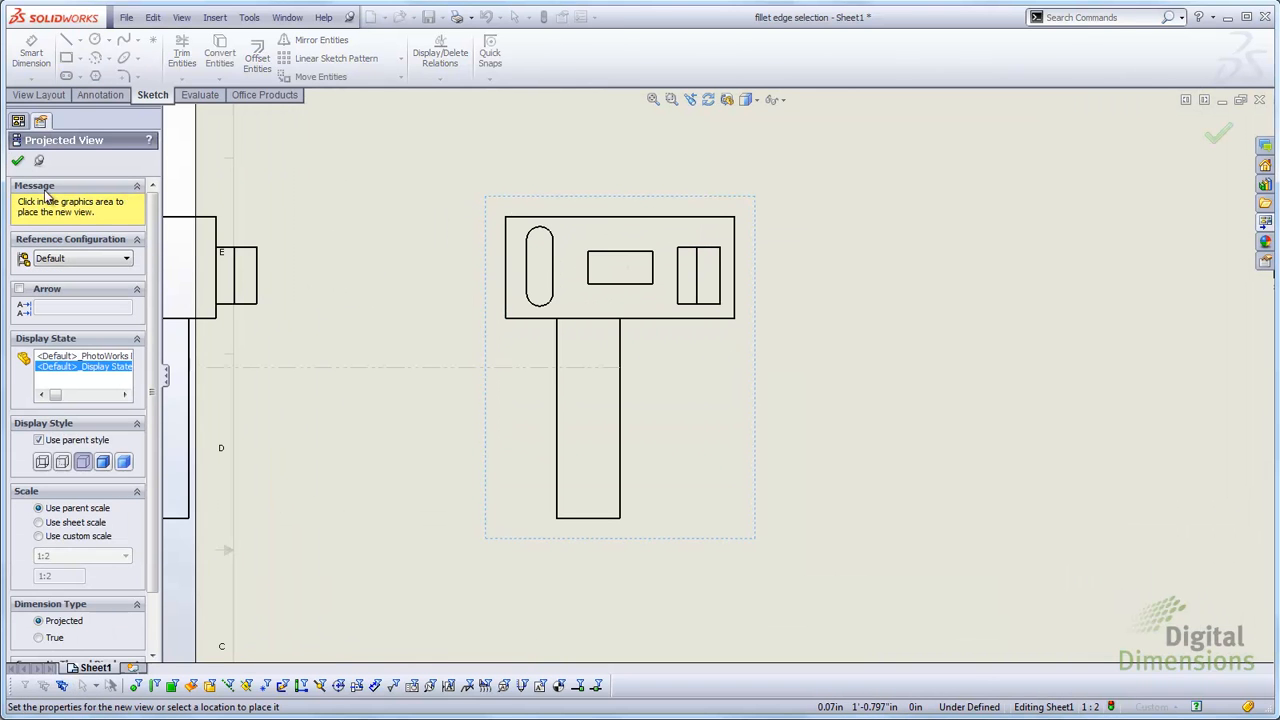
left_click(18, 163)
Show the part's Center of Mass in Drawing View1 and inspect the symbol on the view.
scroll(590, 288, "down", 1)
left_click(594, 286)
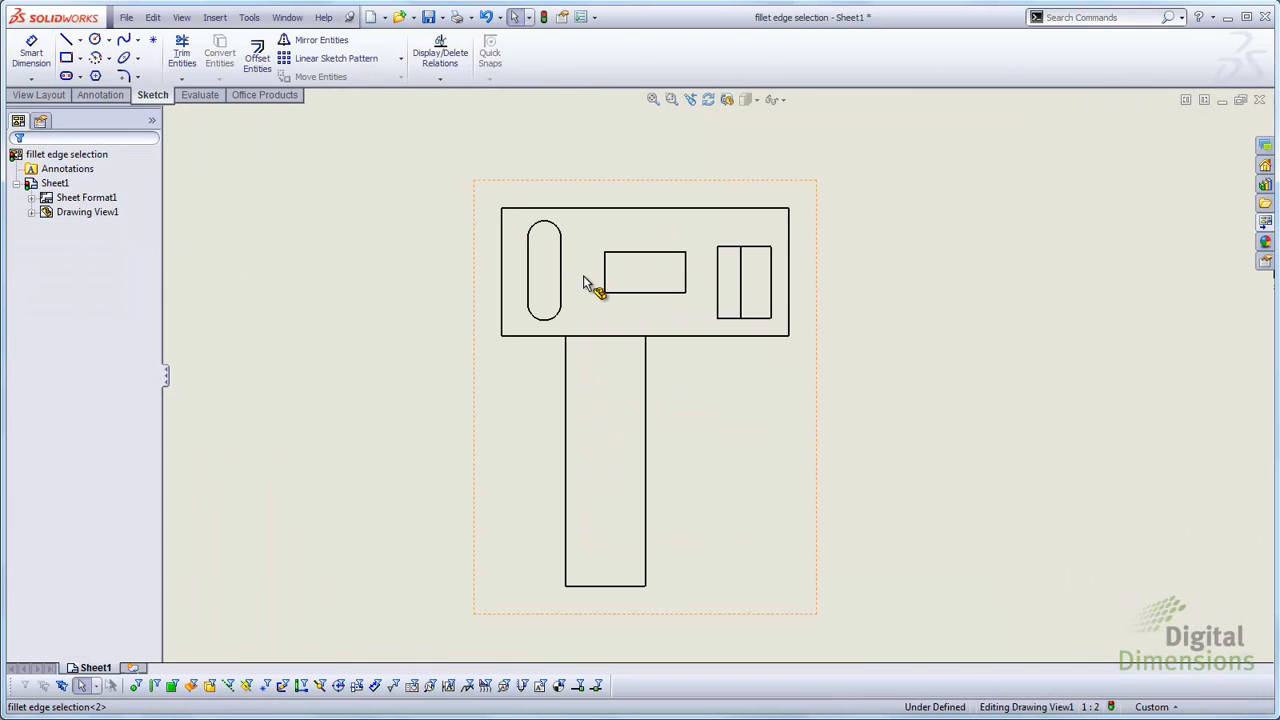
left_click(18, 165)
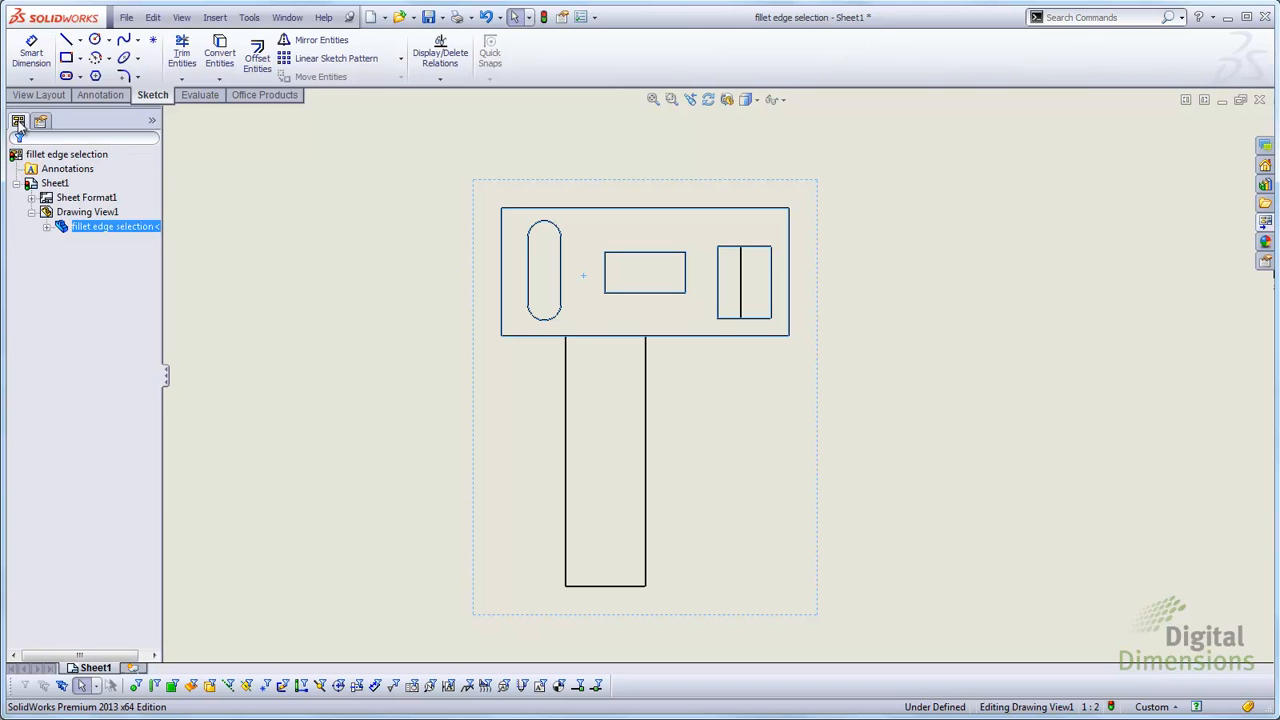
left_click(45, 227)
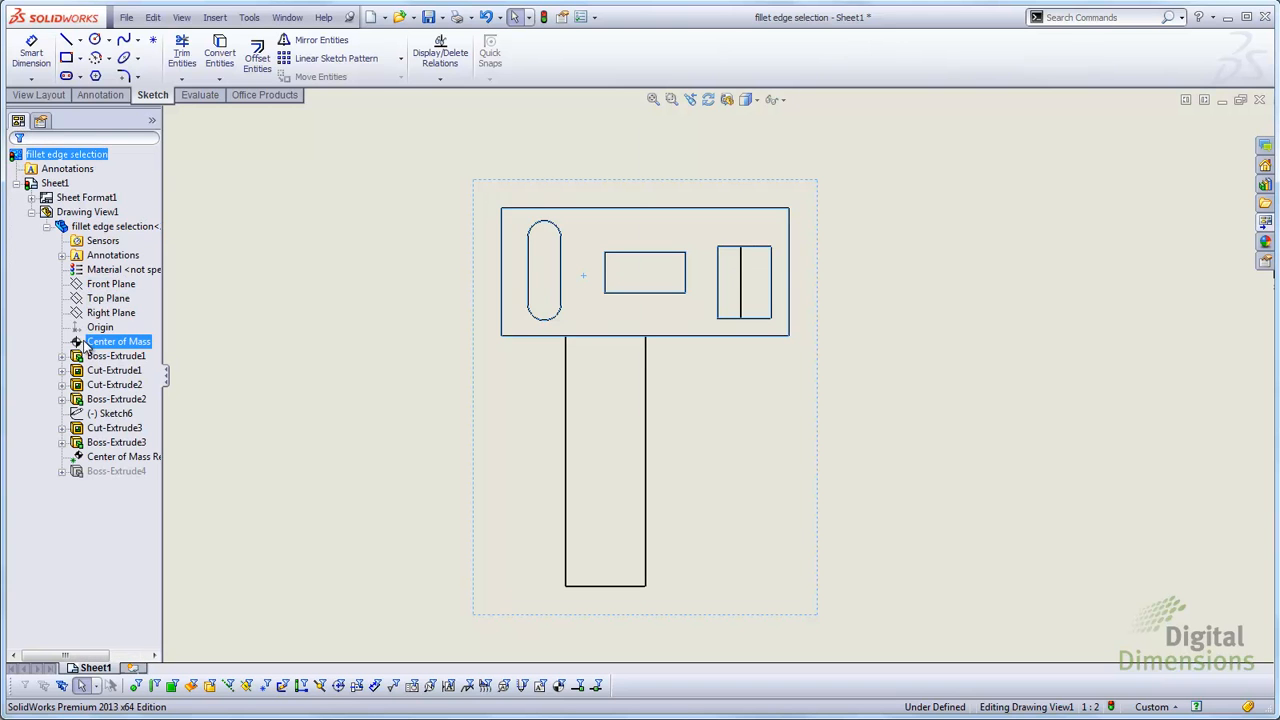
right_click(92, 345)
left_click(126, 366)
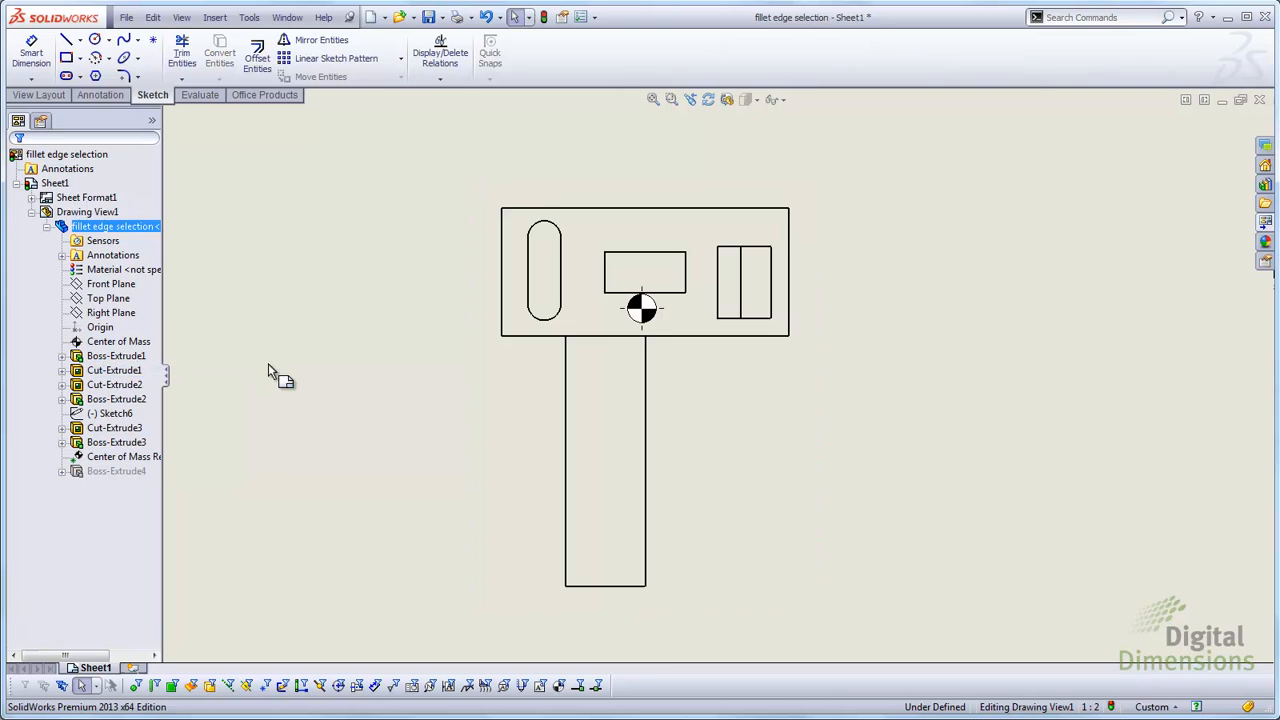
scroll(600, 365, "down", 1)
scroll(686, 361, "down", 1)
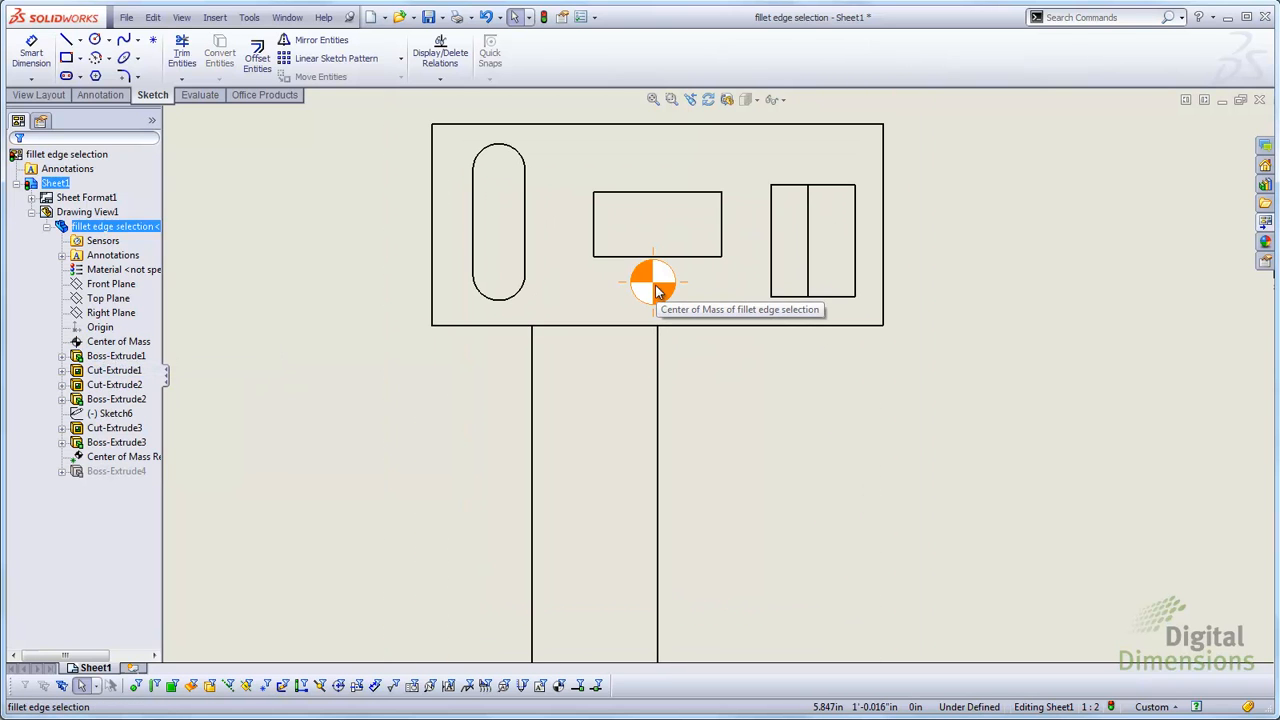
scroll(508, 388, "up", 2)
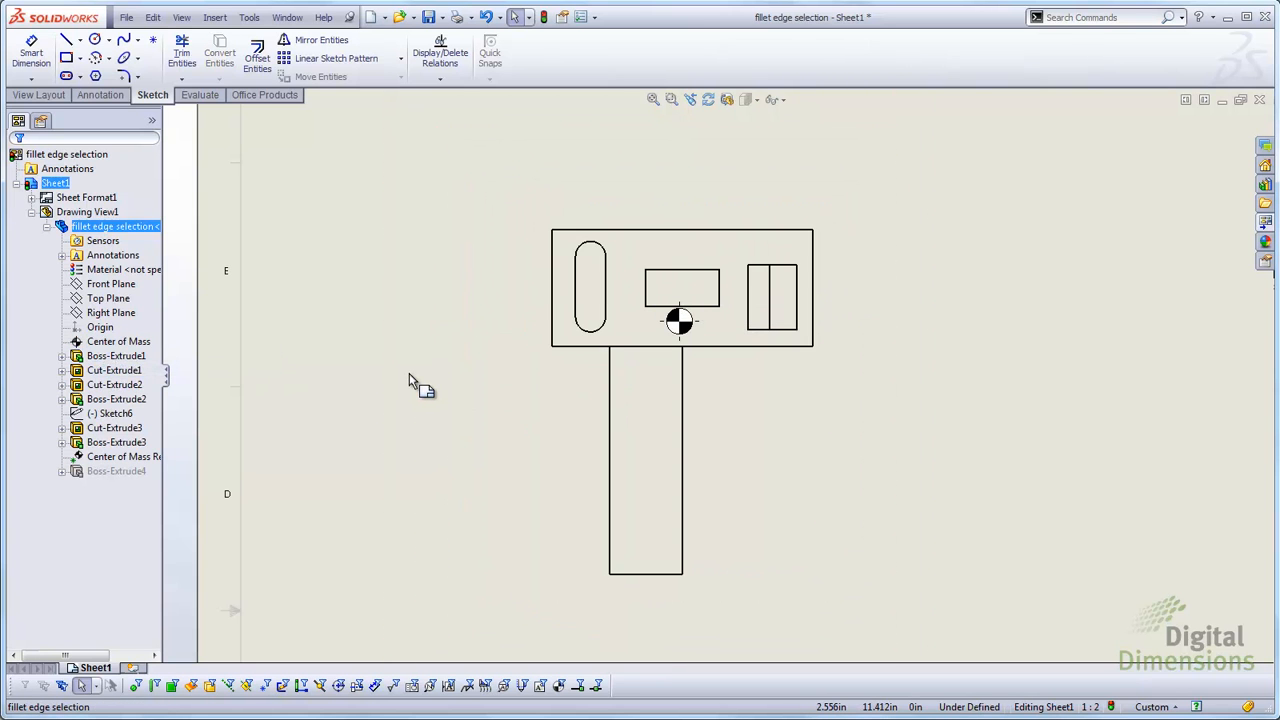
Switch to the presentation slide on Parts enhancements.
key("alt+Tab")
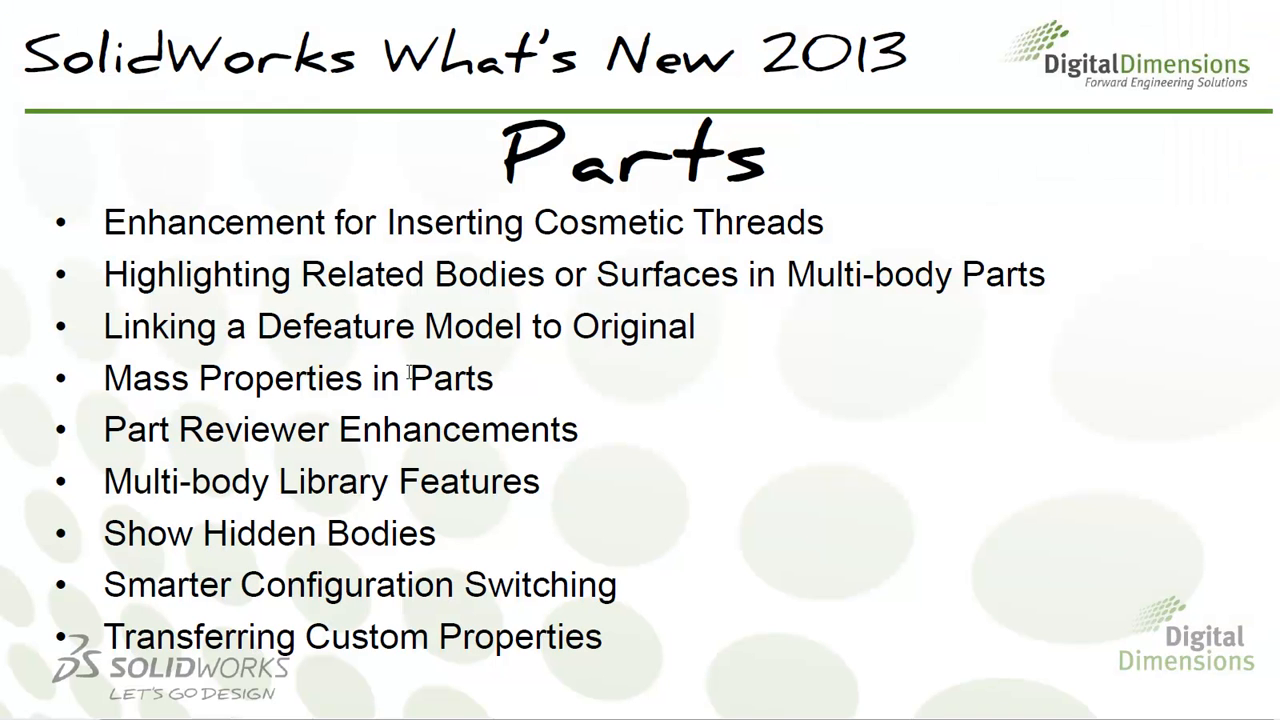
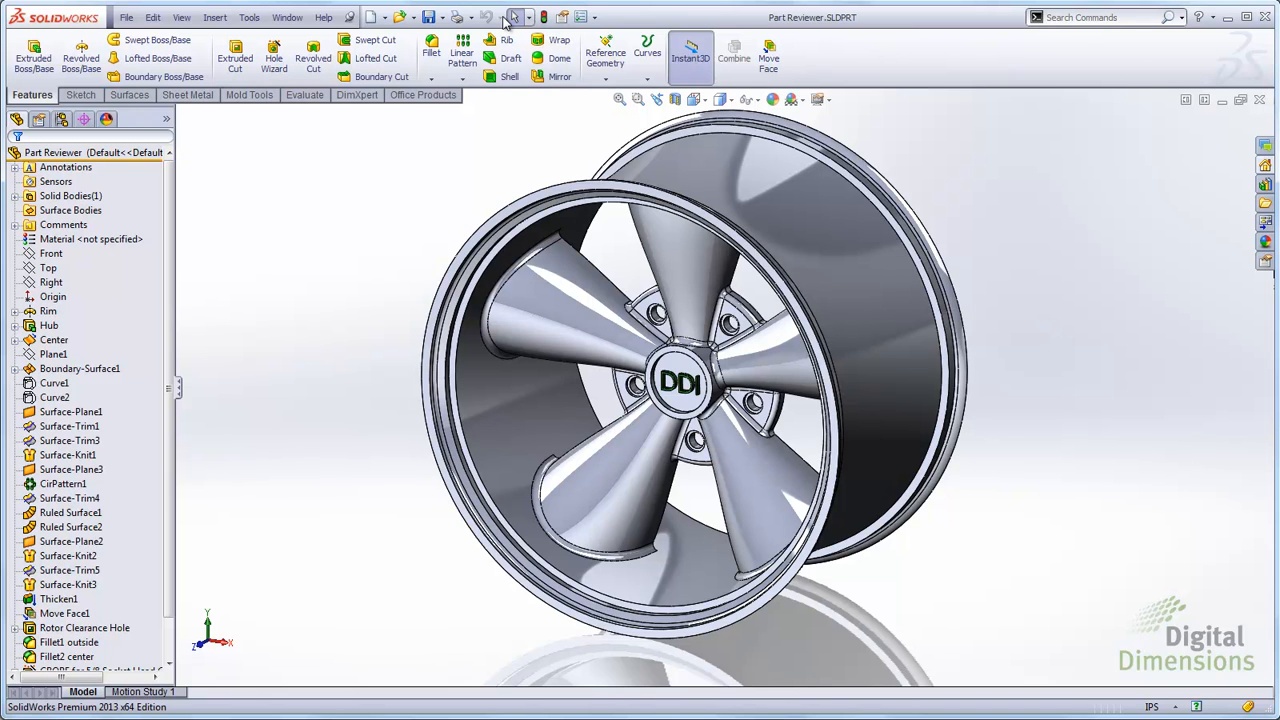
Open the Part Reviewer for the wheel part and pin its pane open.
left_click(594, 17)
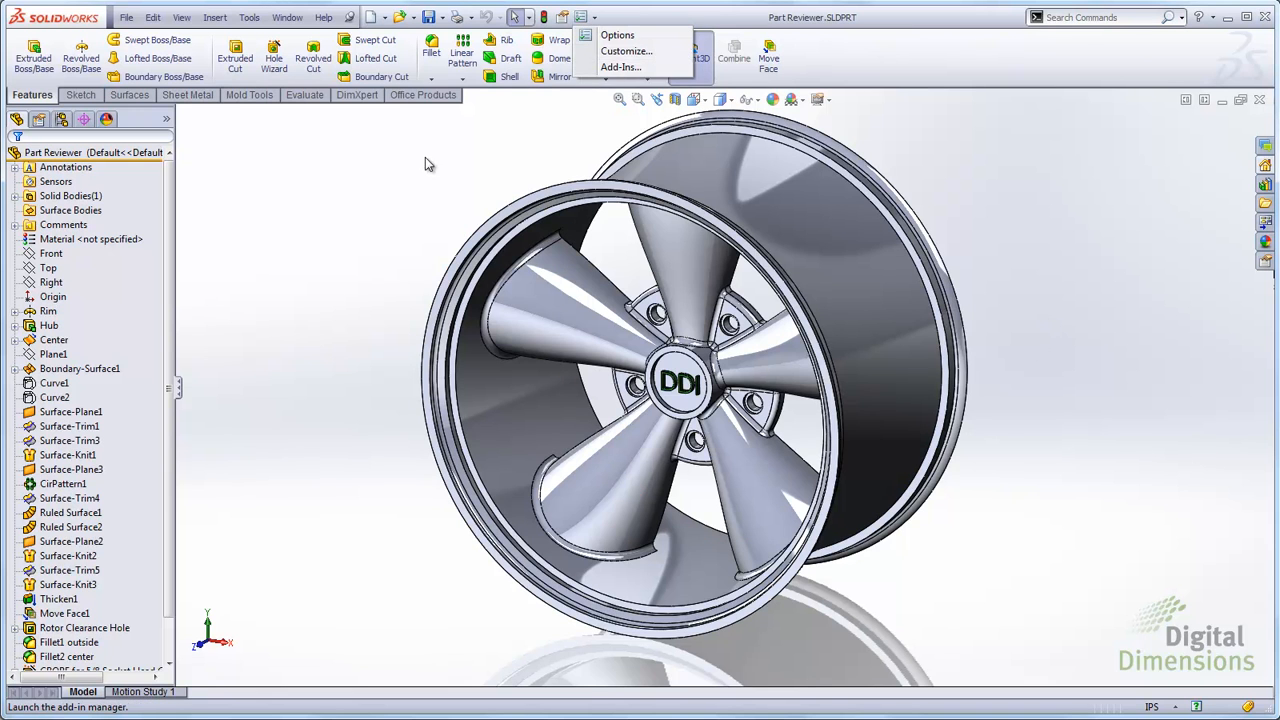
left_click(249, 17)
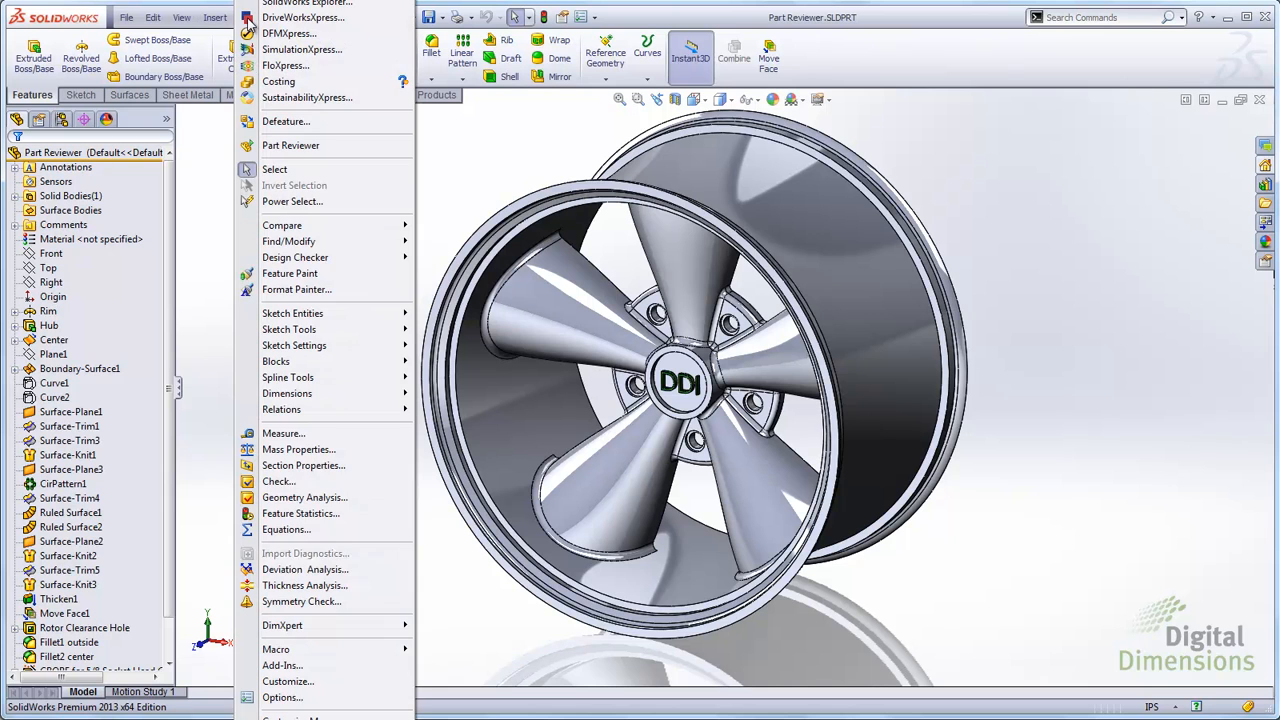
left_click(285, 145)
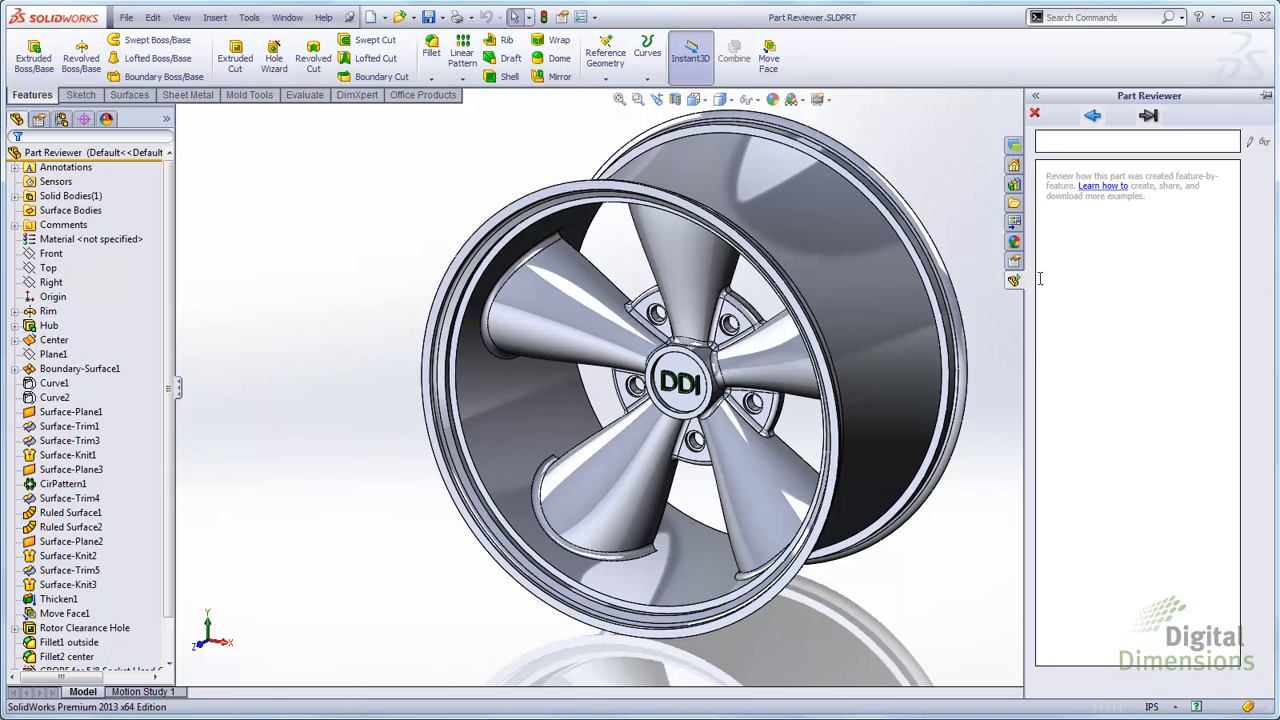
left_click(1267, 97)
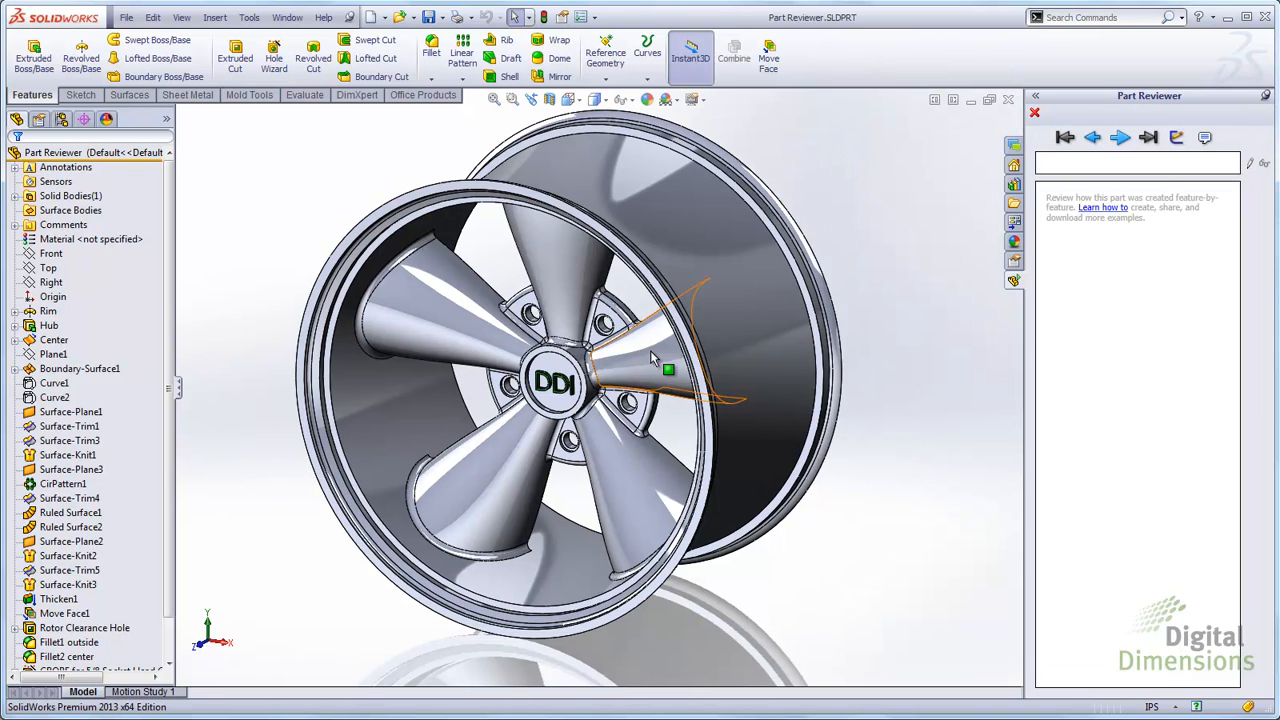
Step forward in the Part Reviewer for the wheel, then return the review to its first feature, the Rim.
middle_click_drag(650, 351, 644, 363)
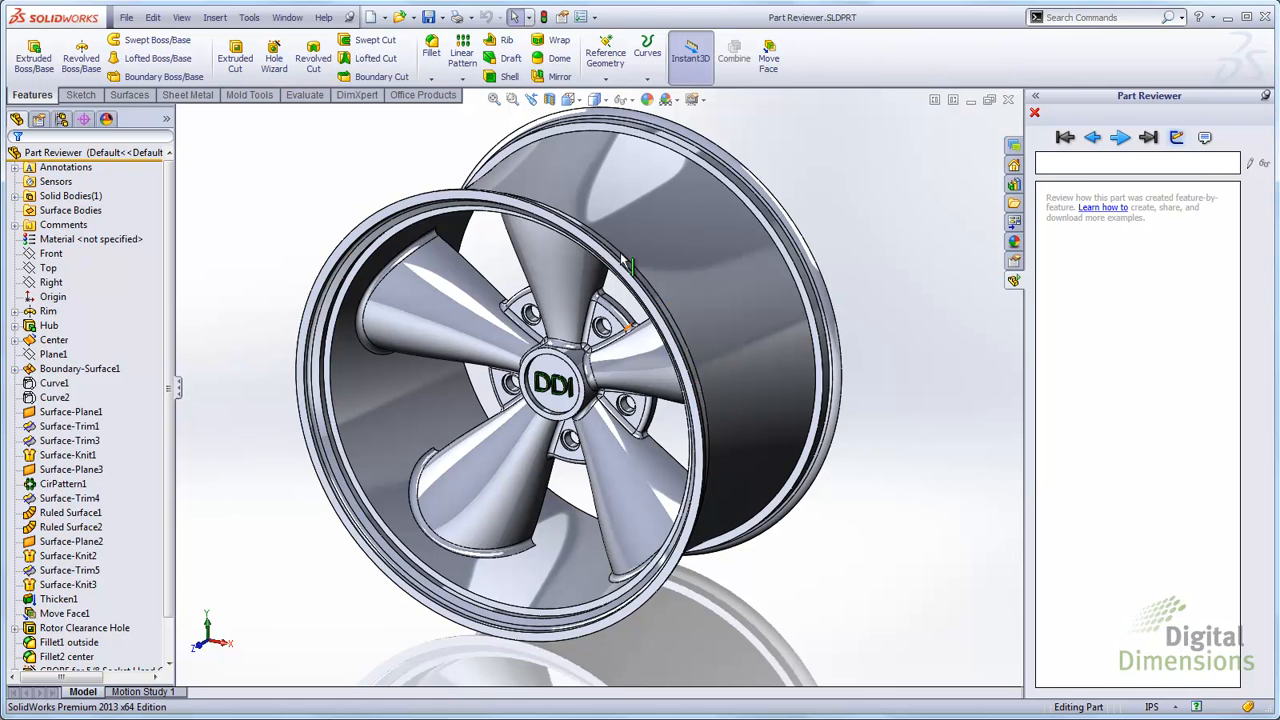
middle_click_drag(660, 270, 650, 390)
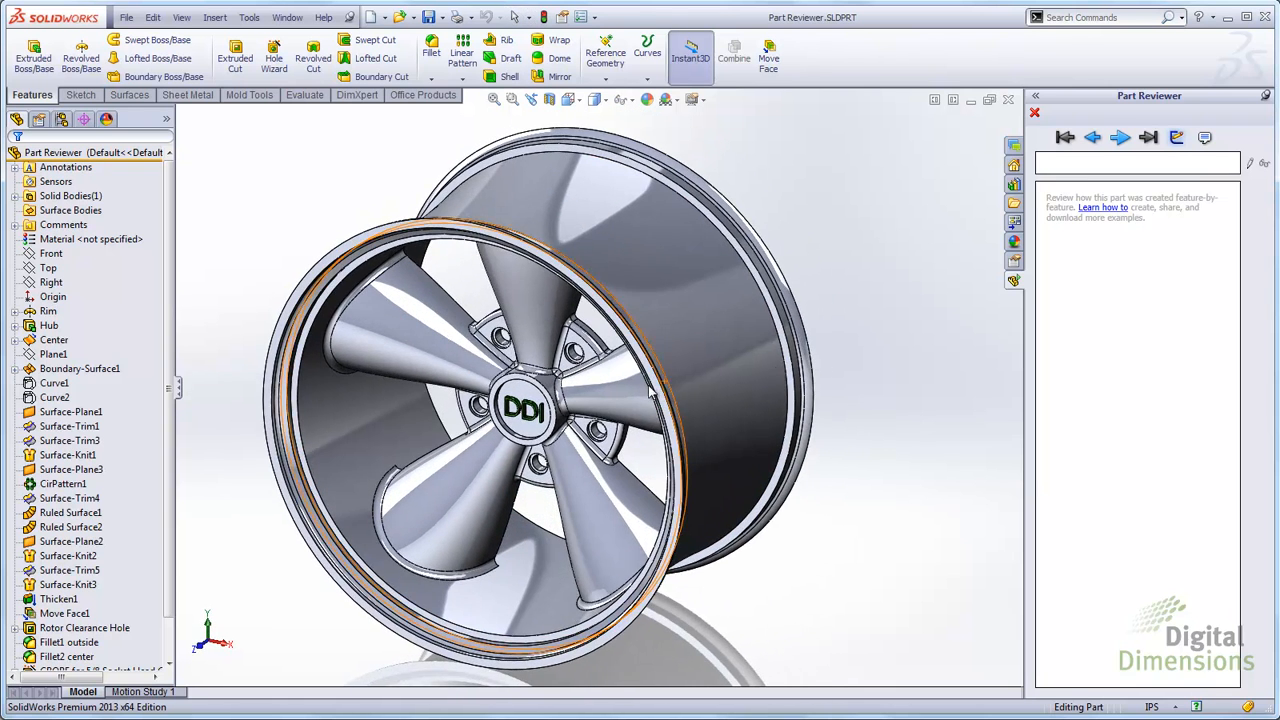
left_click(1120, 138)
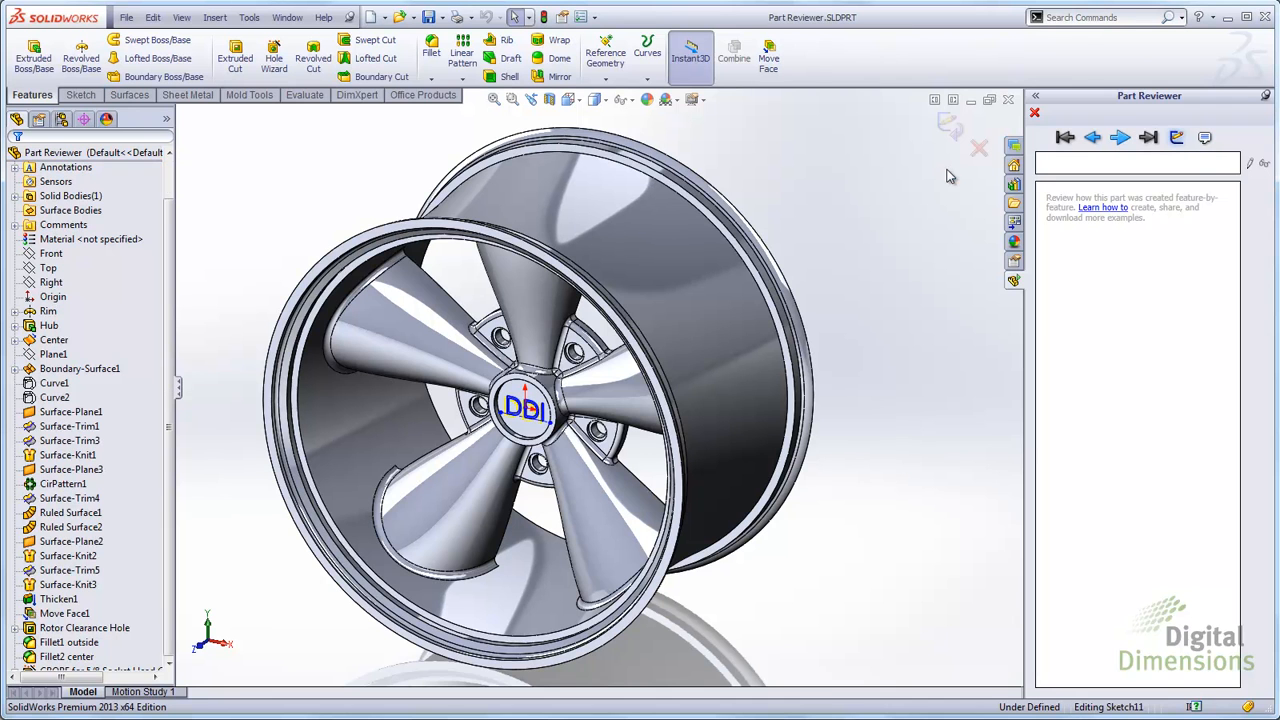
left_click(1119, 140)
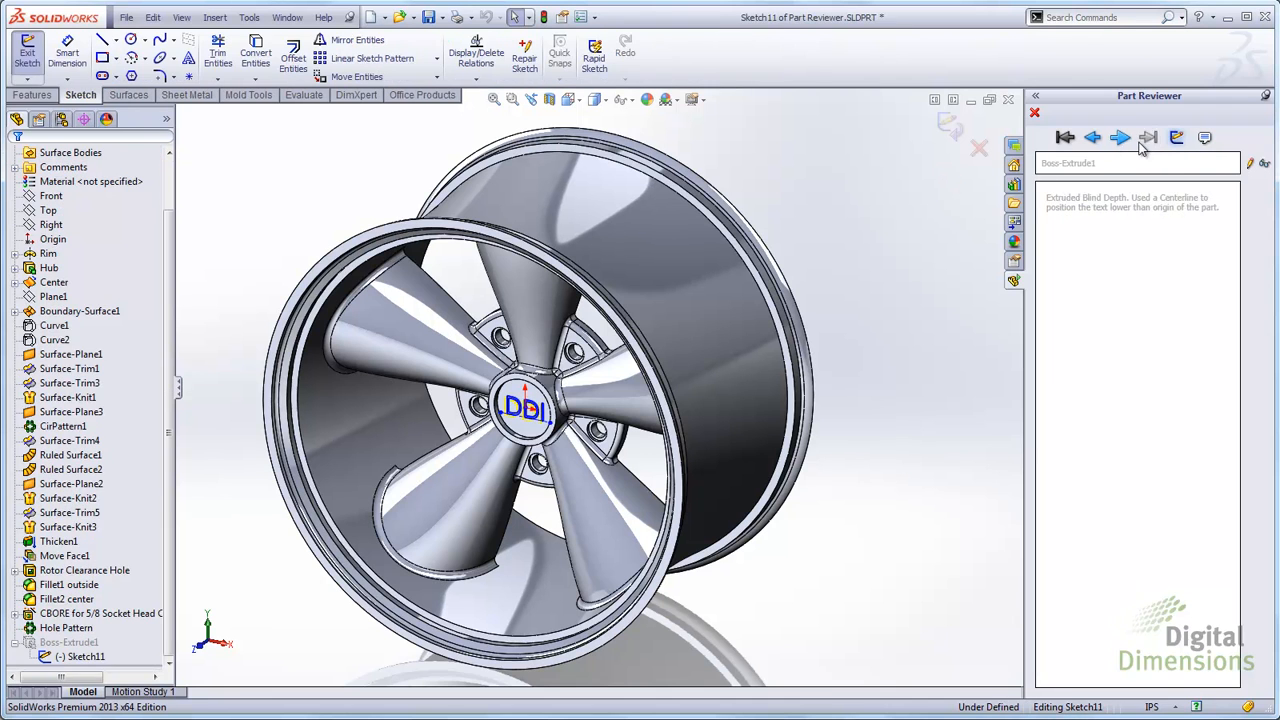
left_click(1065, 138)
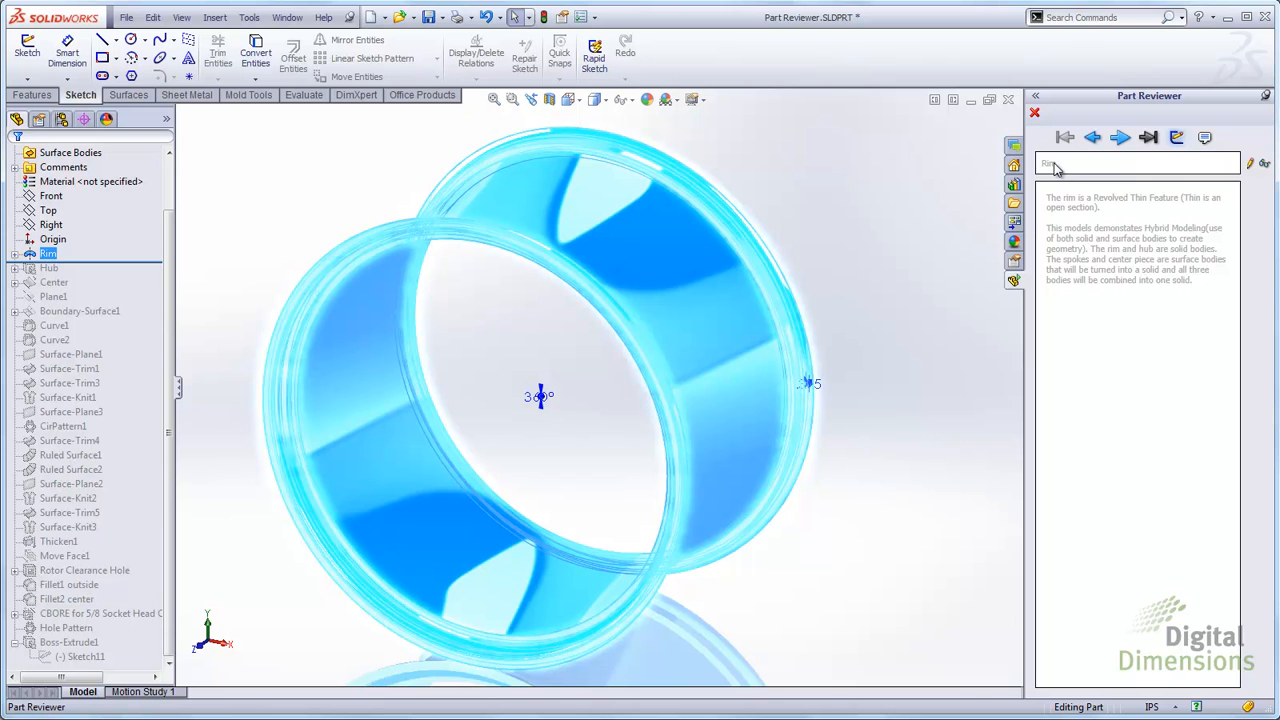
Try adding a date/time stamp to the Rim's comment and discard the edit.
left_click(1250, 164)
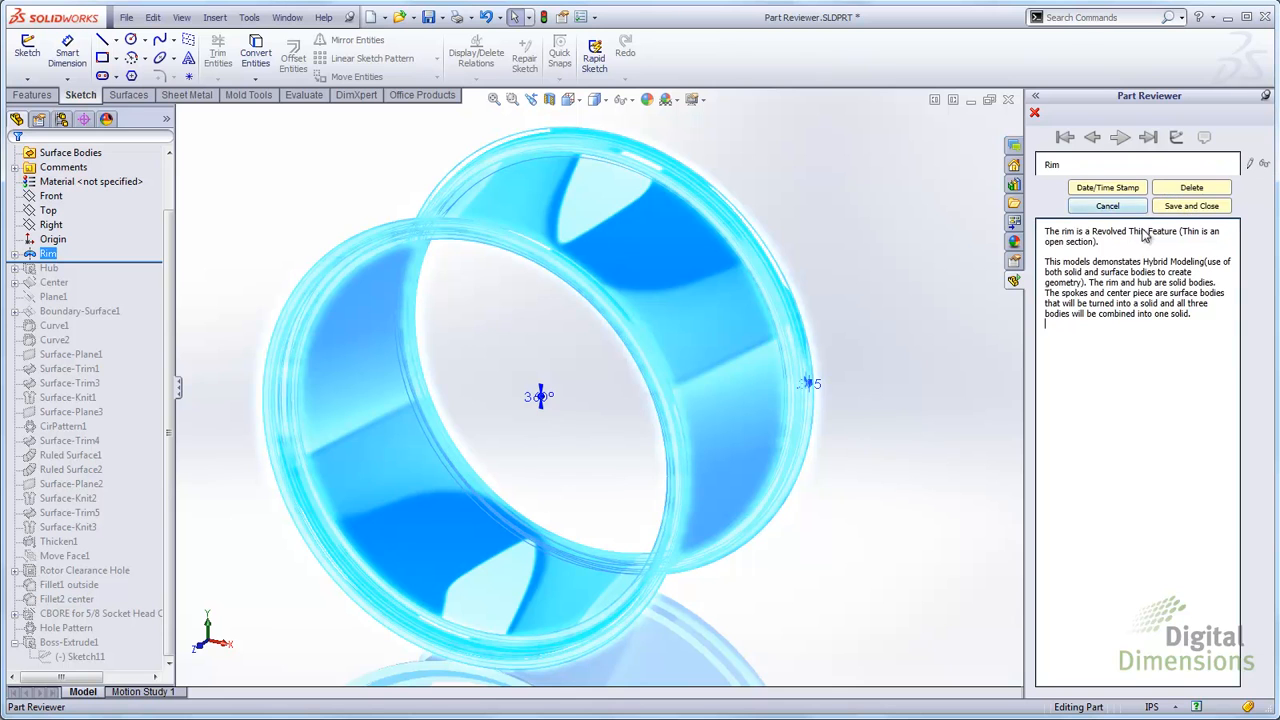
left_click(1107, 187)
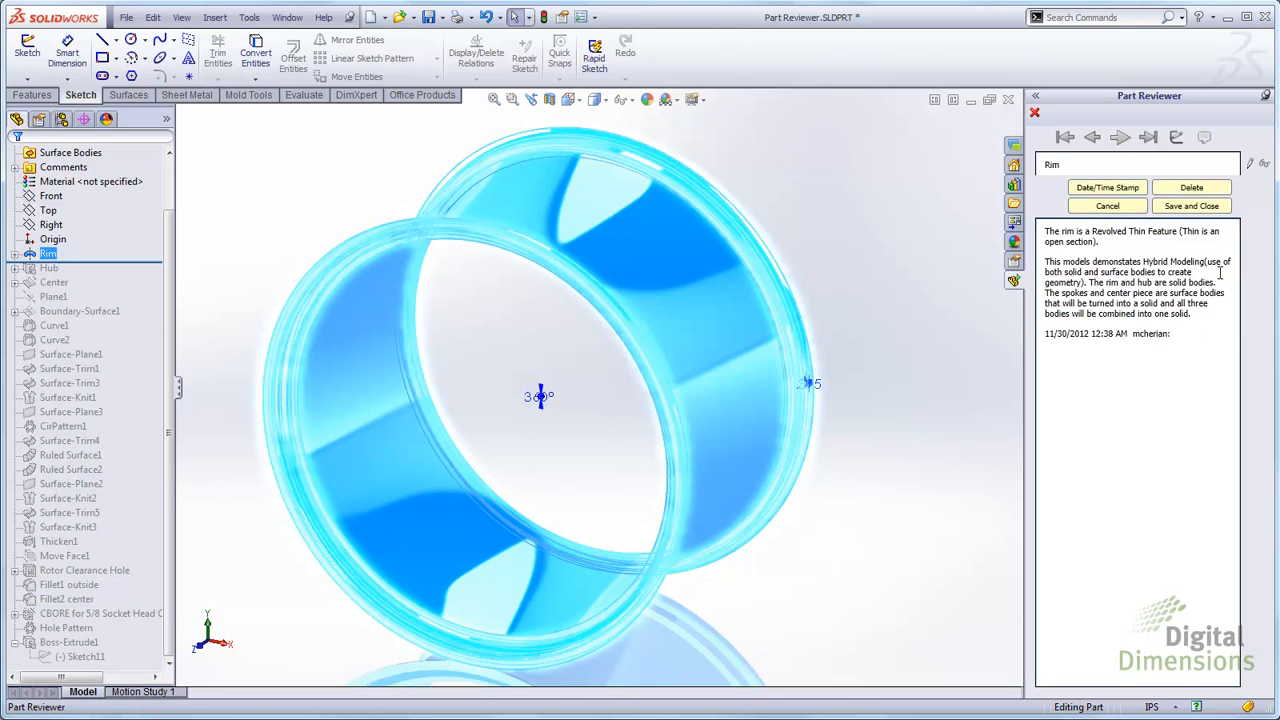
left_click(1107, 205)
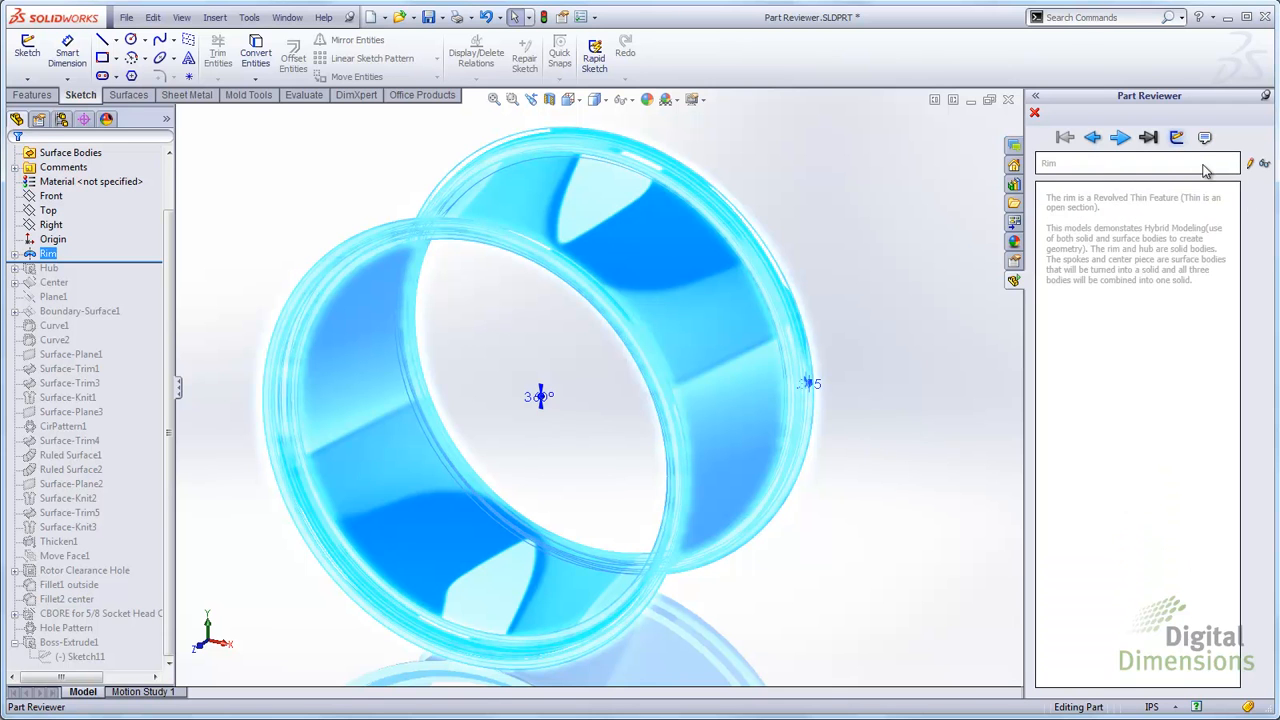
Step the review forward from the Rim's sketch through Hub, Center and Plane1 to the Inside Bndry Sketch.
left_click(1121, 139)
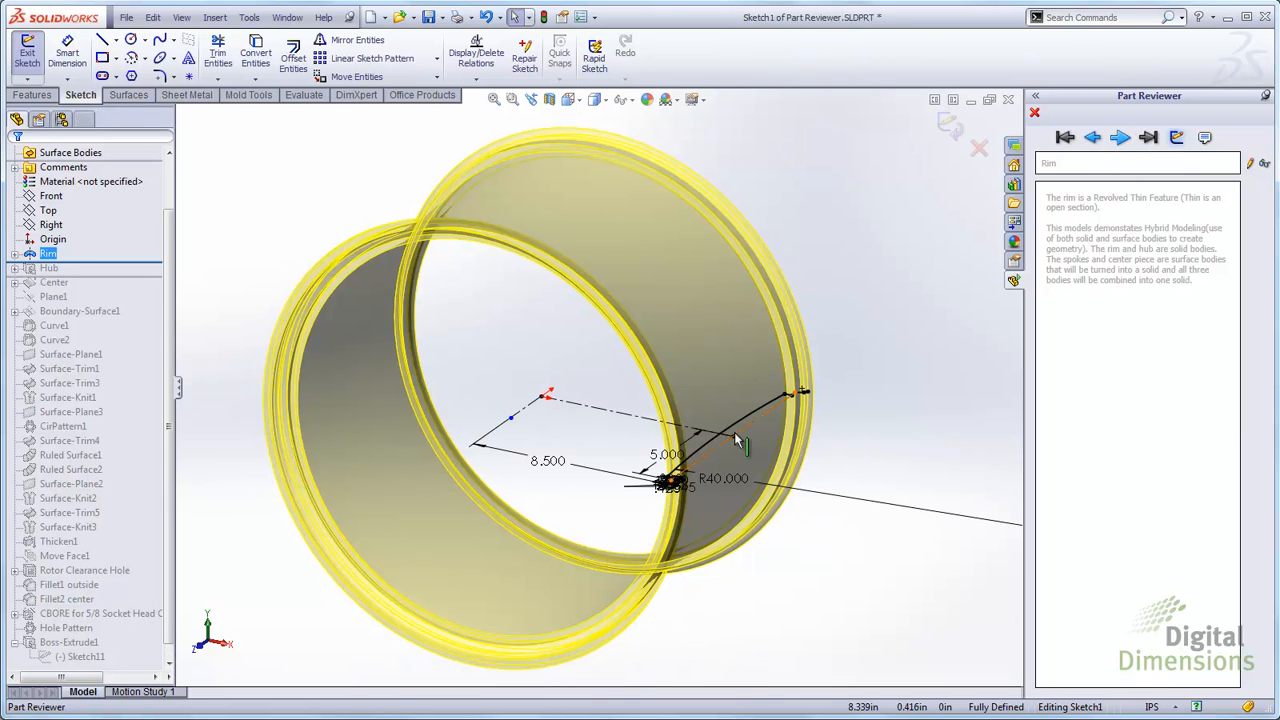
left_click(1121, 139)
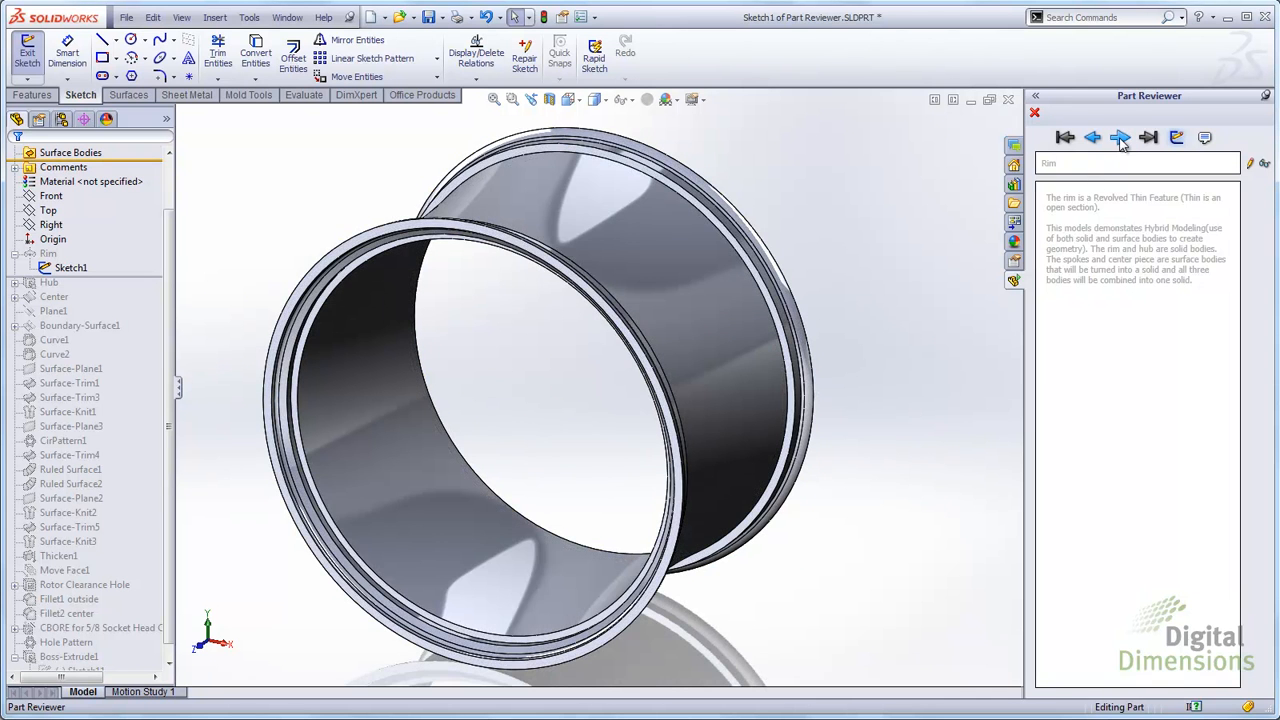
left_click(1121, 139)
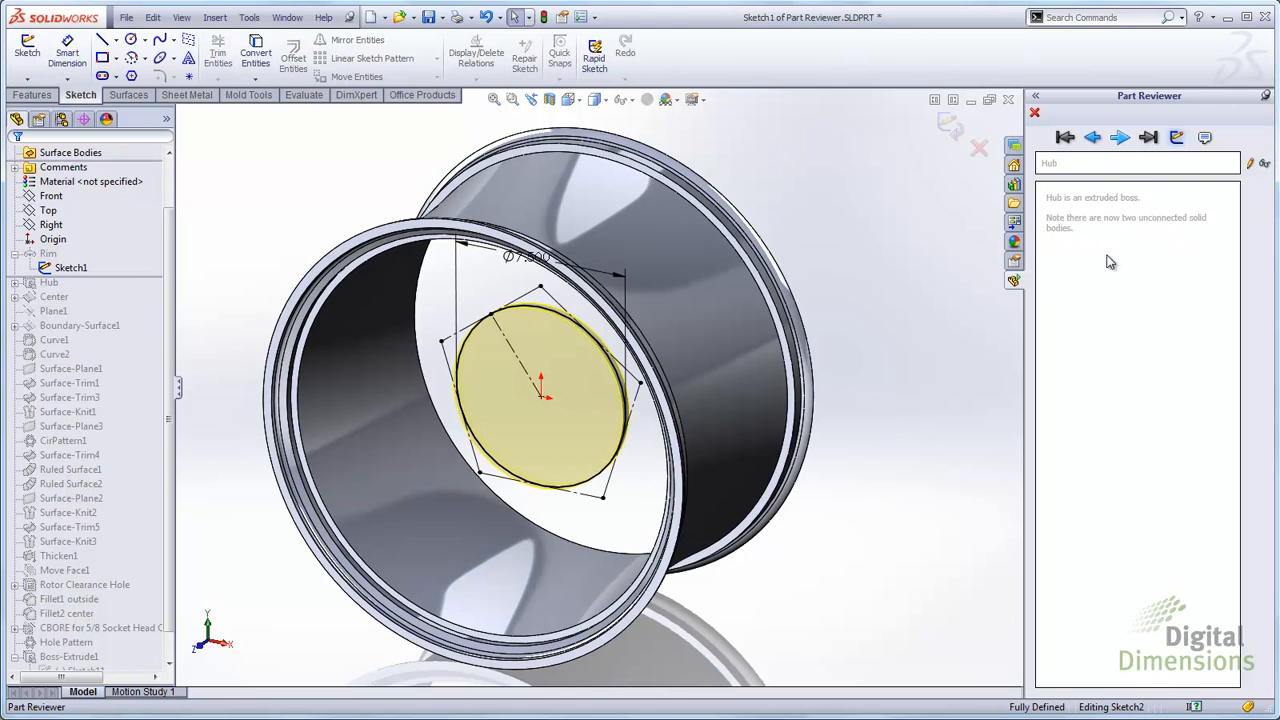
left_click(1121, 140)
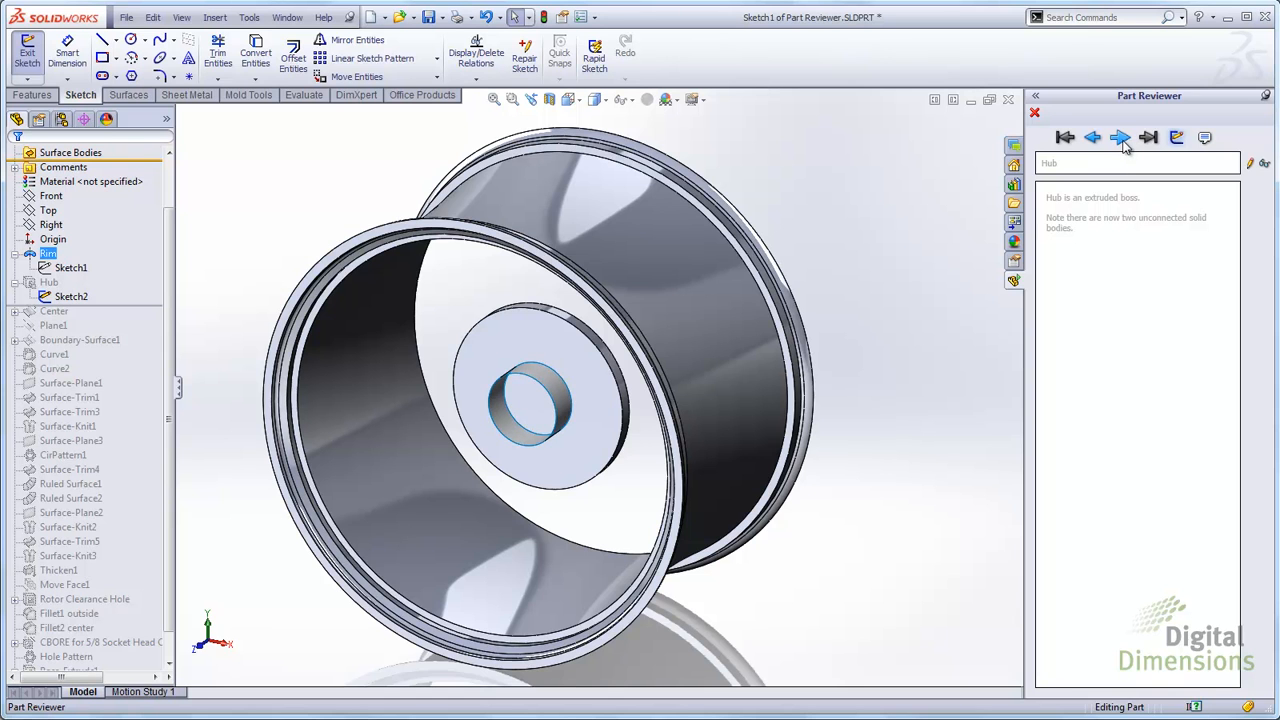
left_click(1121, 139)
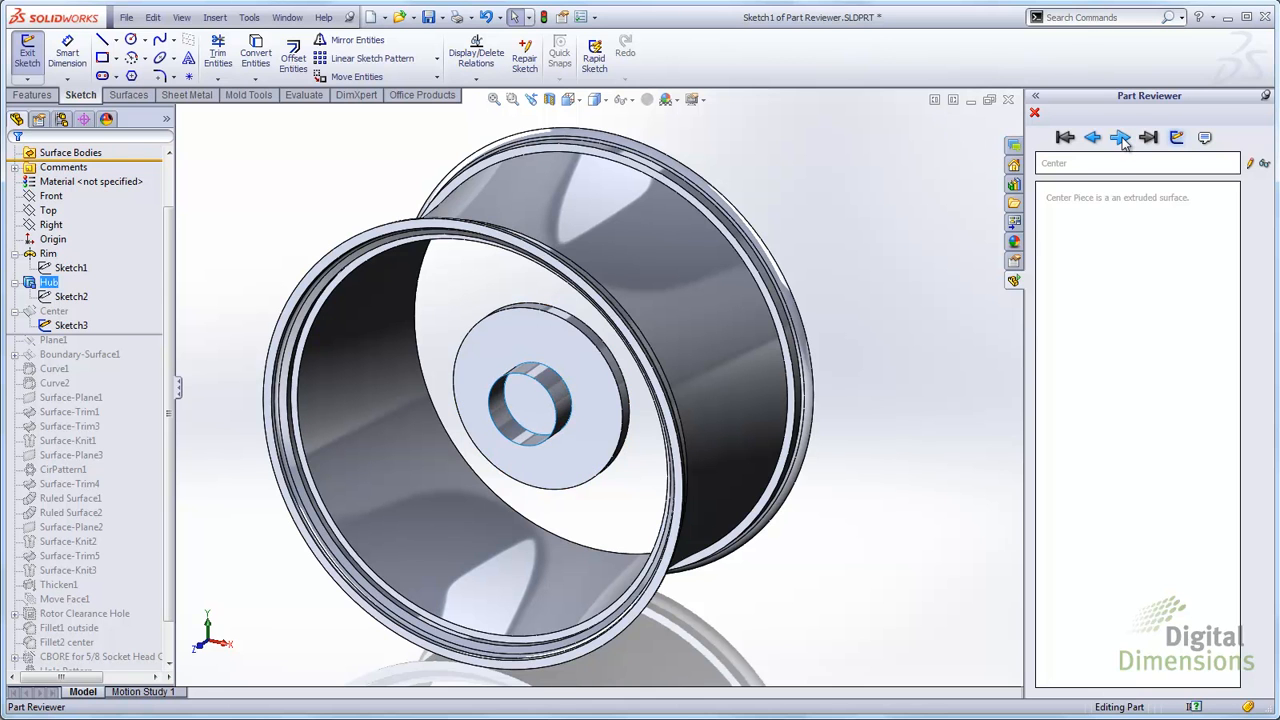
left_click(1121, 139)
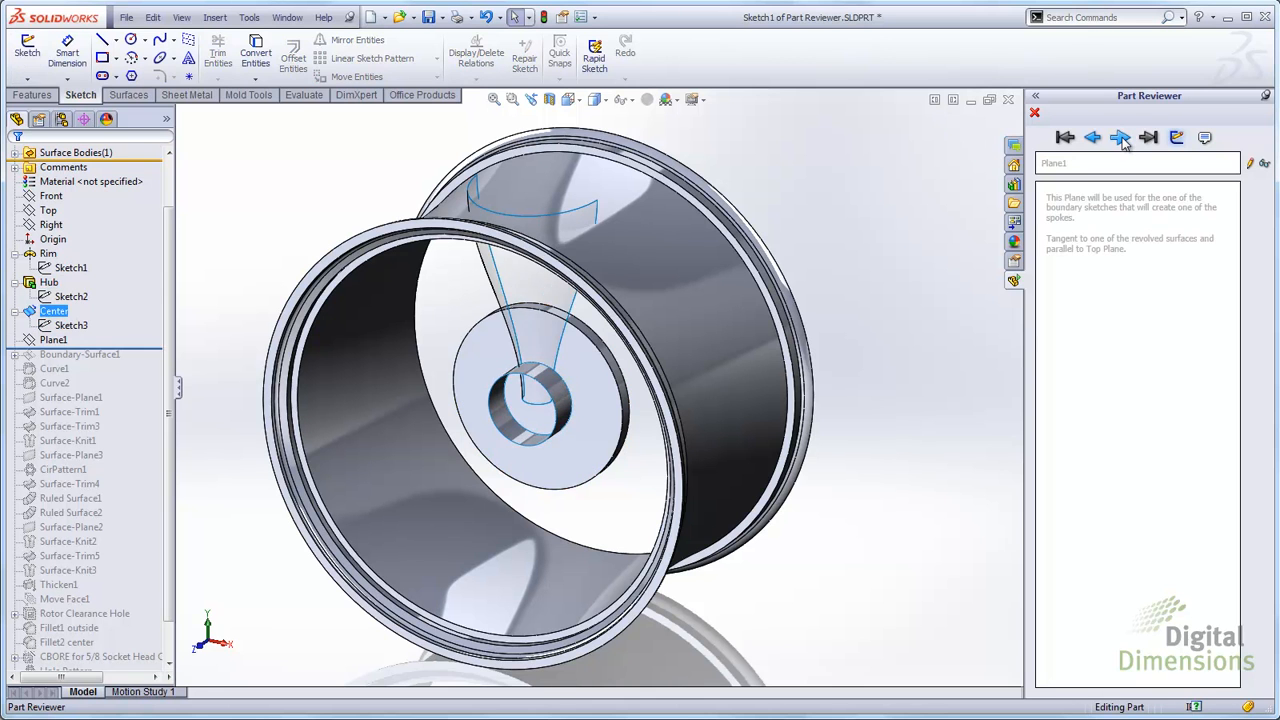
left_click(1121, 139)
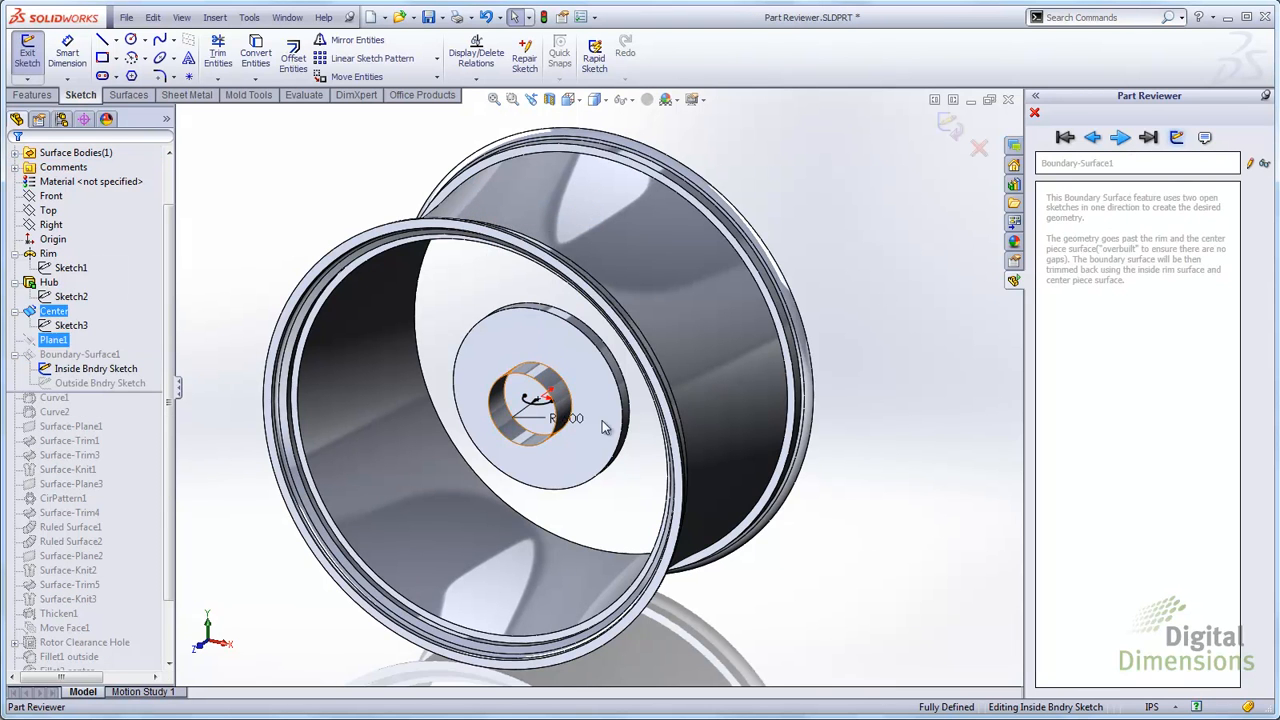
Inspect the Inside Bndry Sketch and advance the review through the Outside Bndry Sketch to the finished Boundary-Surface1.
scroll(518, 441, "down", 3)
scroll(566, 377, "down", 2)
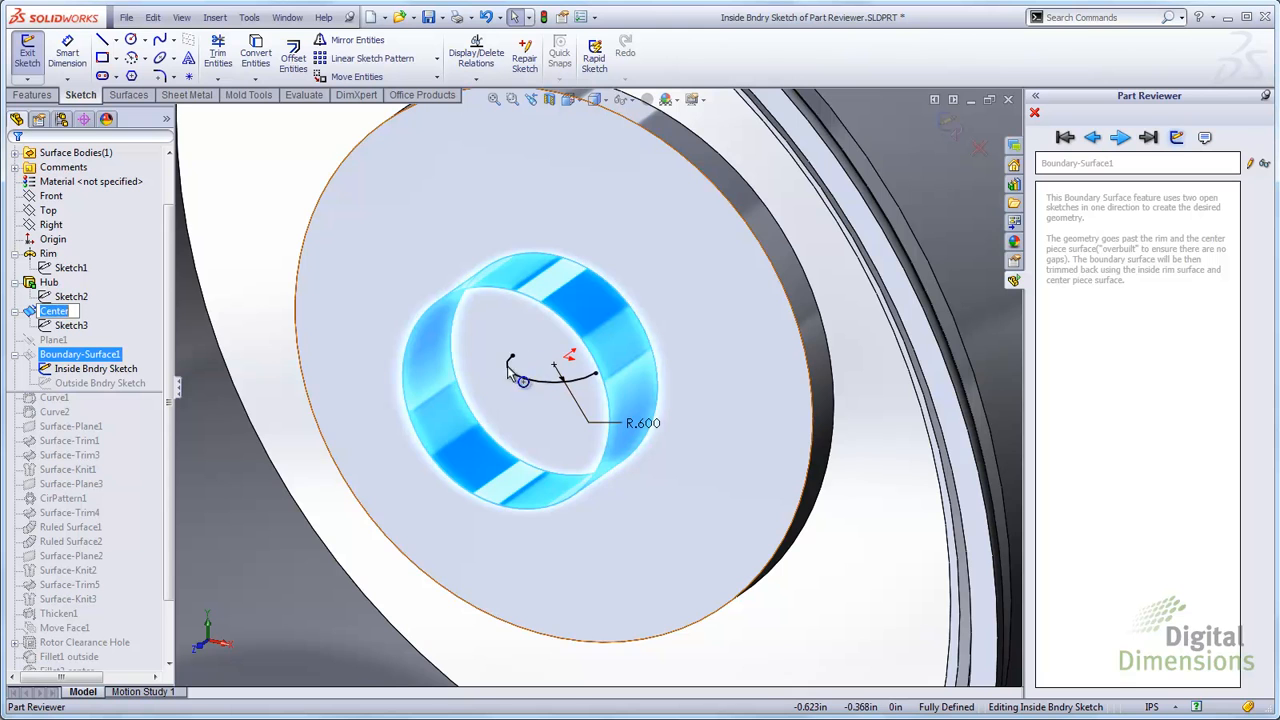
scroll(621, 379, "up", 5)
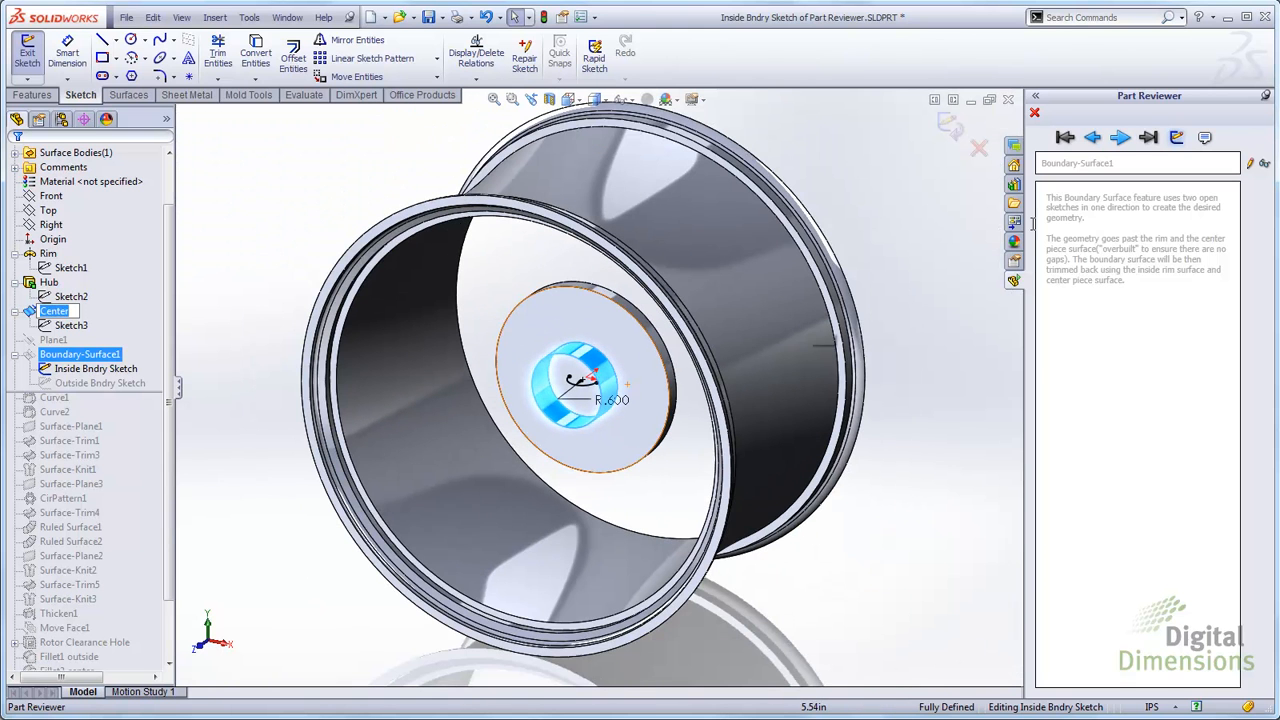
left_click(1121, 140)
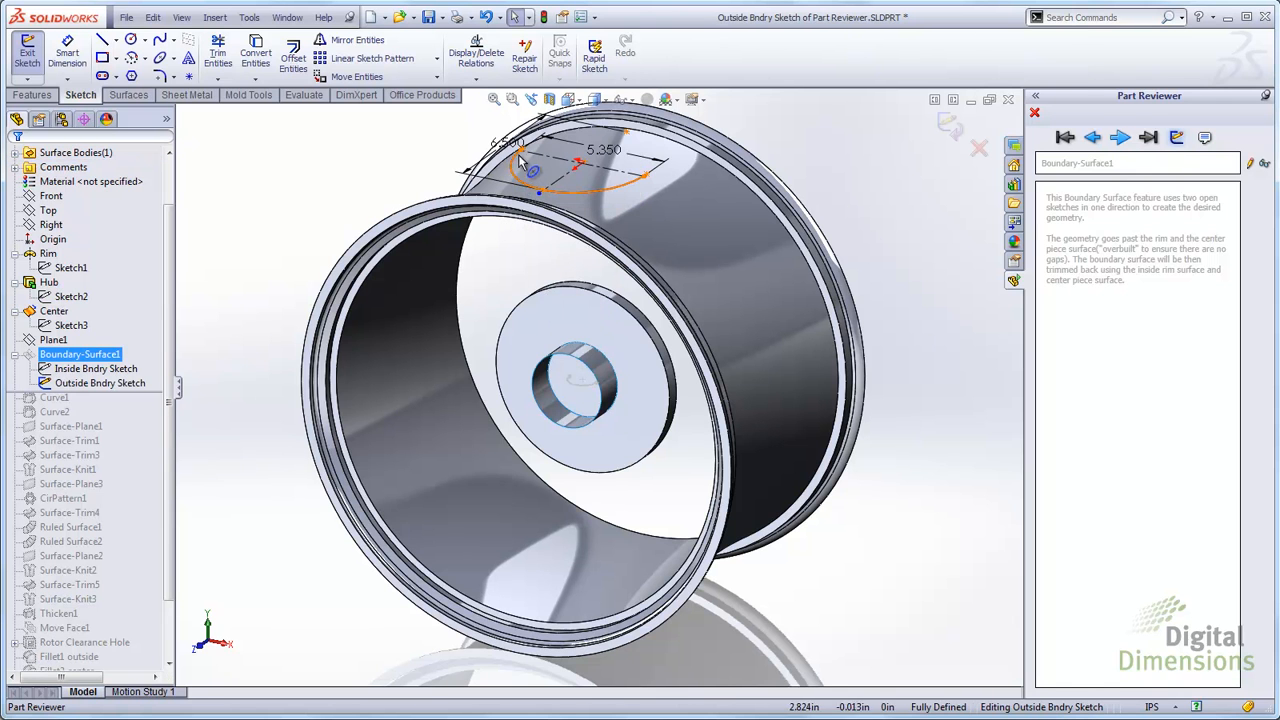
left_click(1119, 140)
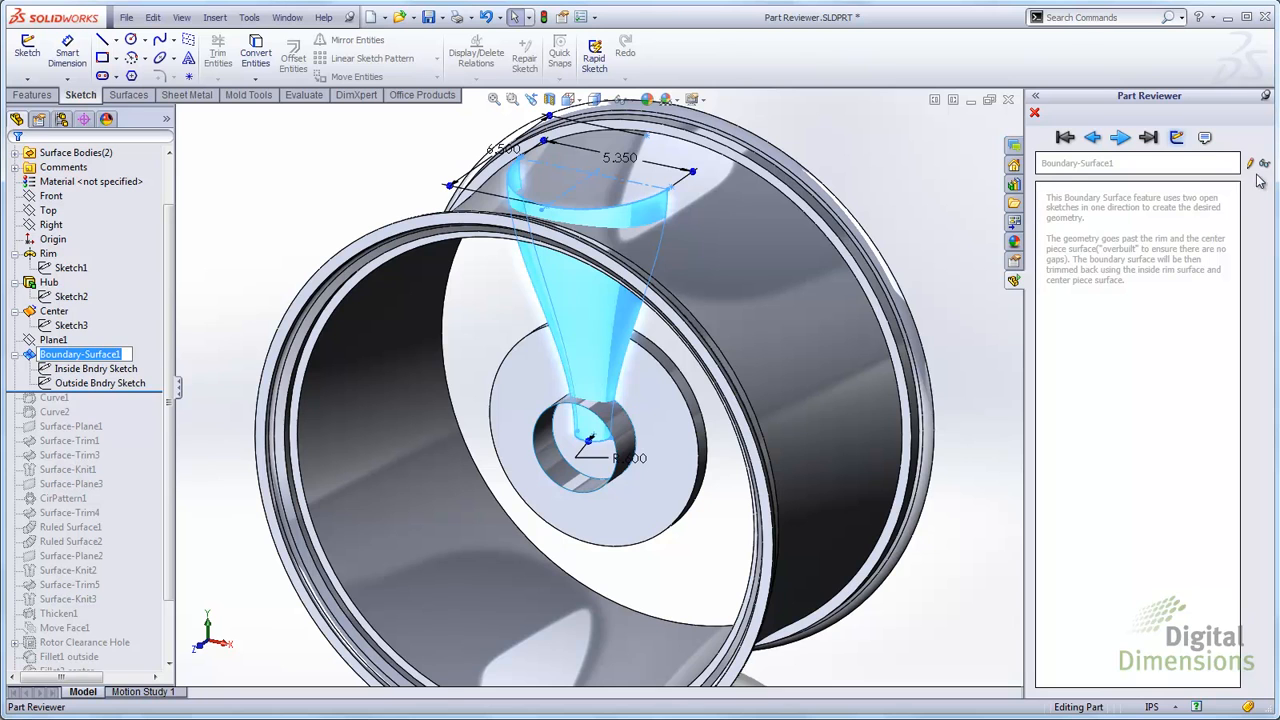
Toggle the visibility of Boundary-Surface1 off and back on from the Part Reviewer.
left_click(1264, 164)
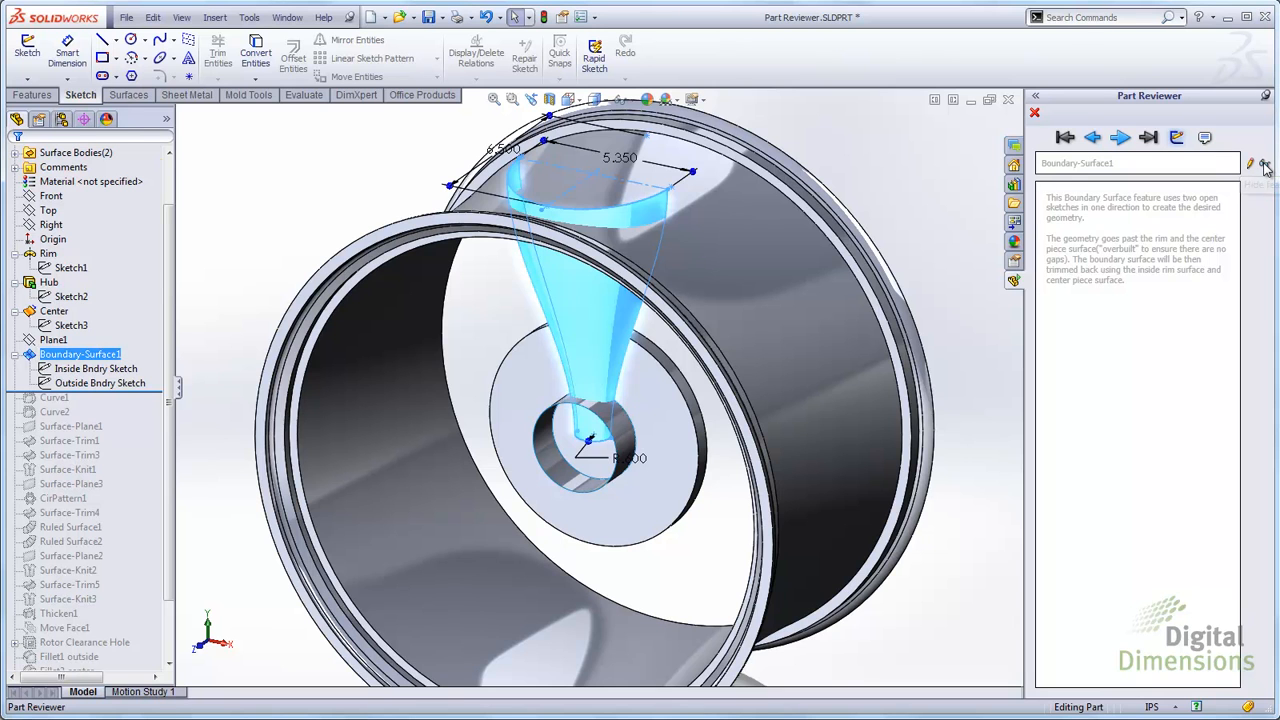
left_click(1265, 165)
left_click(1265, 165)
left_click(1265, 165)
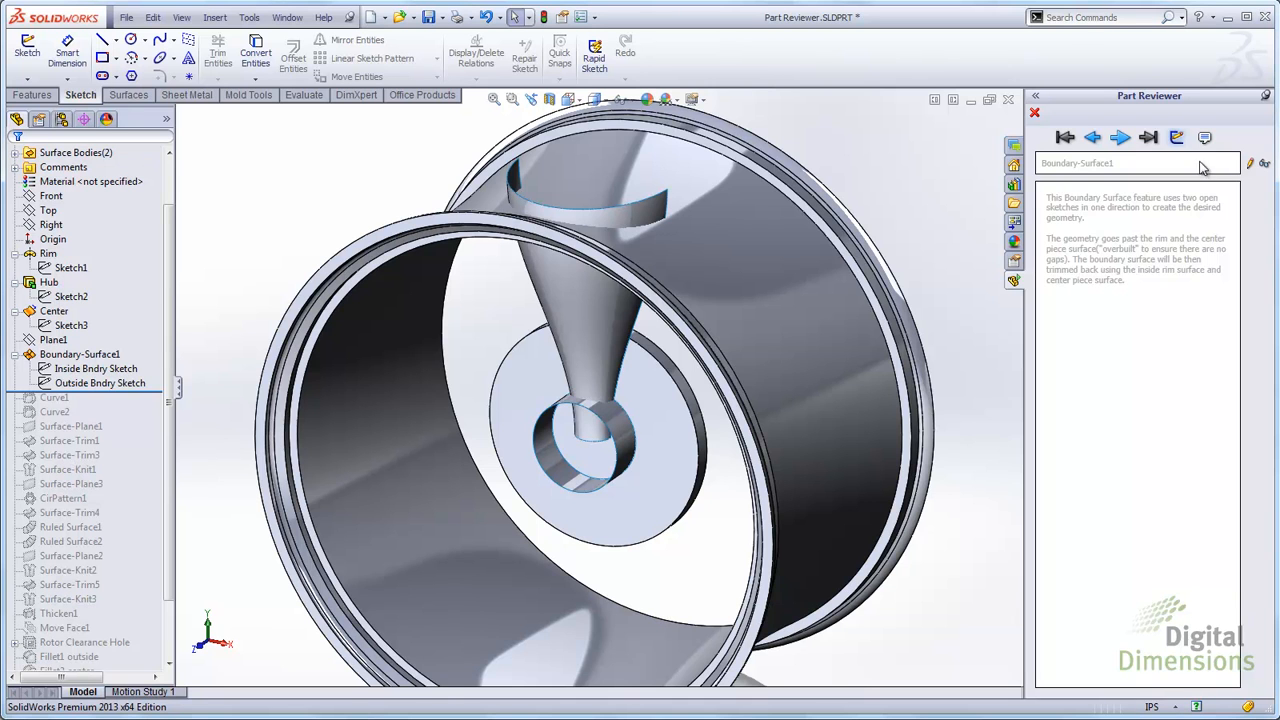
Add a date/time-stamped note "Check tire and valve stem clearance." to the end of Boundary-Surface1's comment and save it.
left_click(1250, 165)
left_click_drag(1150, 164, 1035, 172)
left_click(1131, 165)
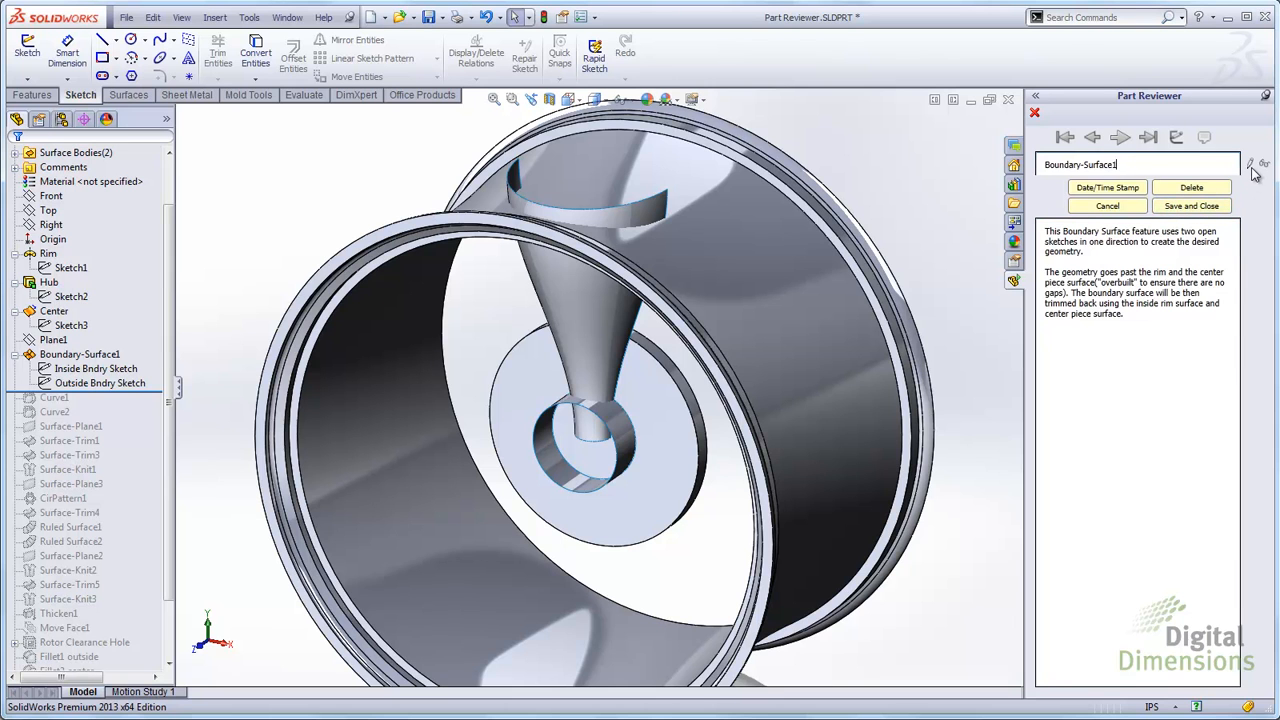
left_click(1134, 320)
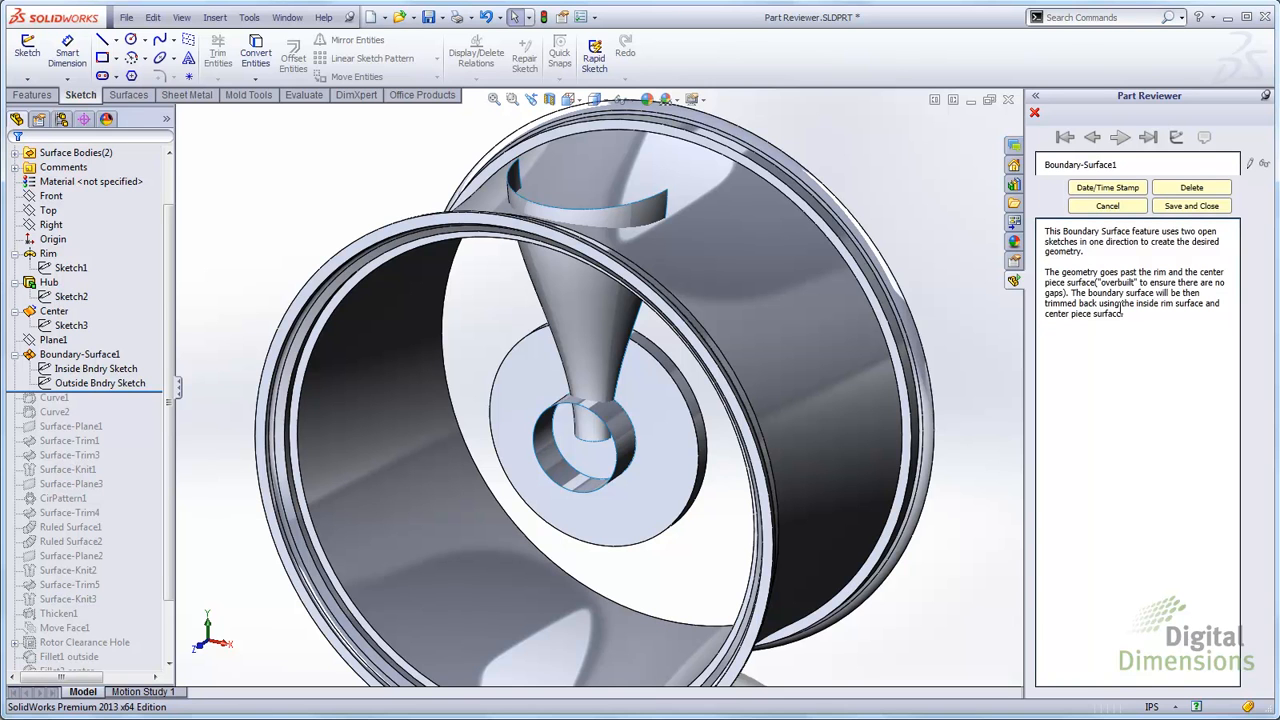
key("Return")
left_click(1107, 187)
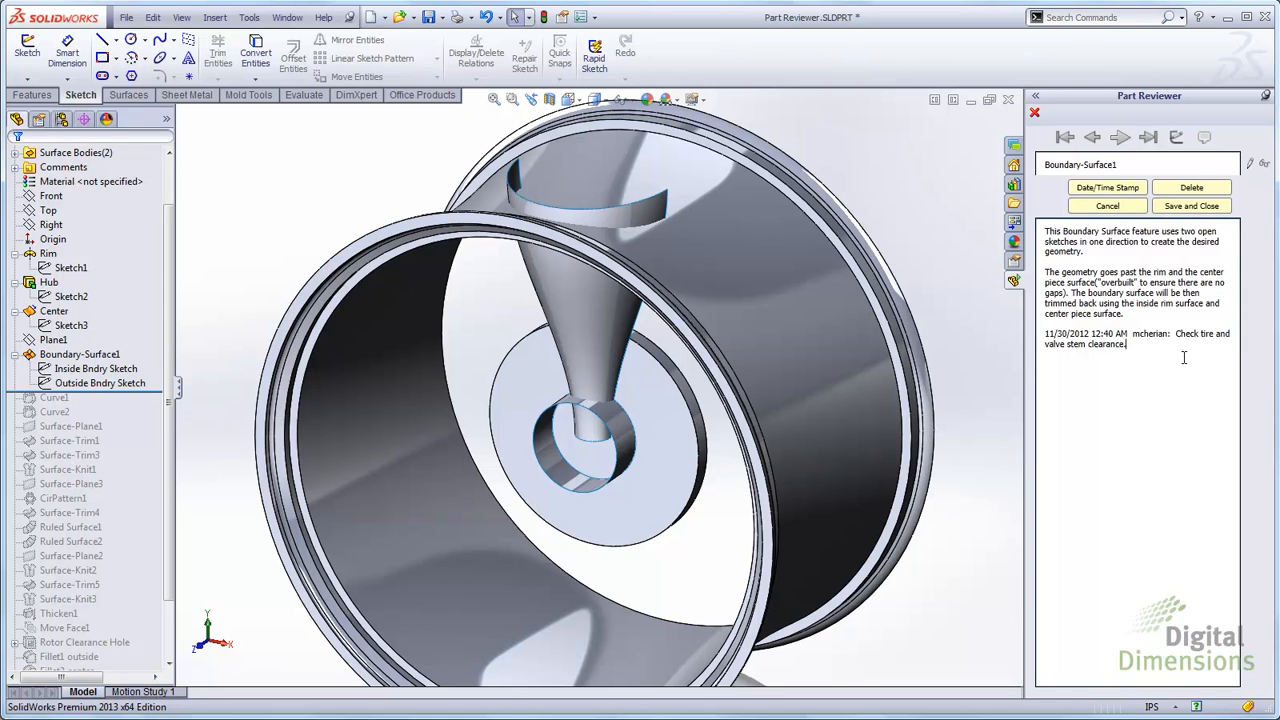
left_click(1183, 208)
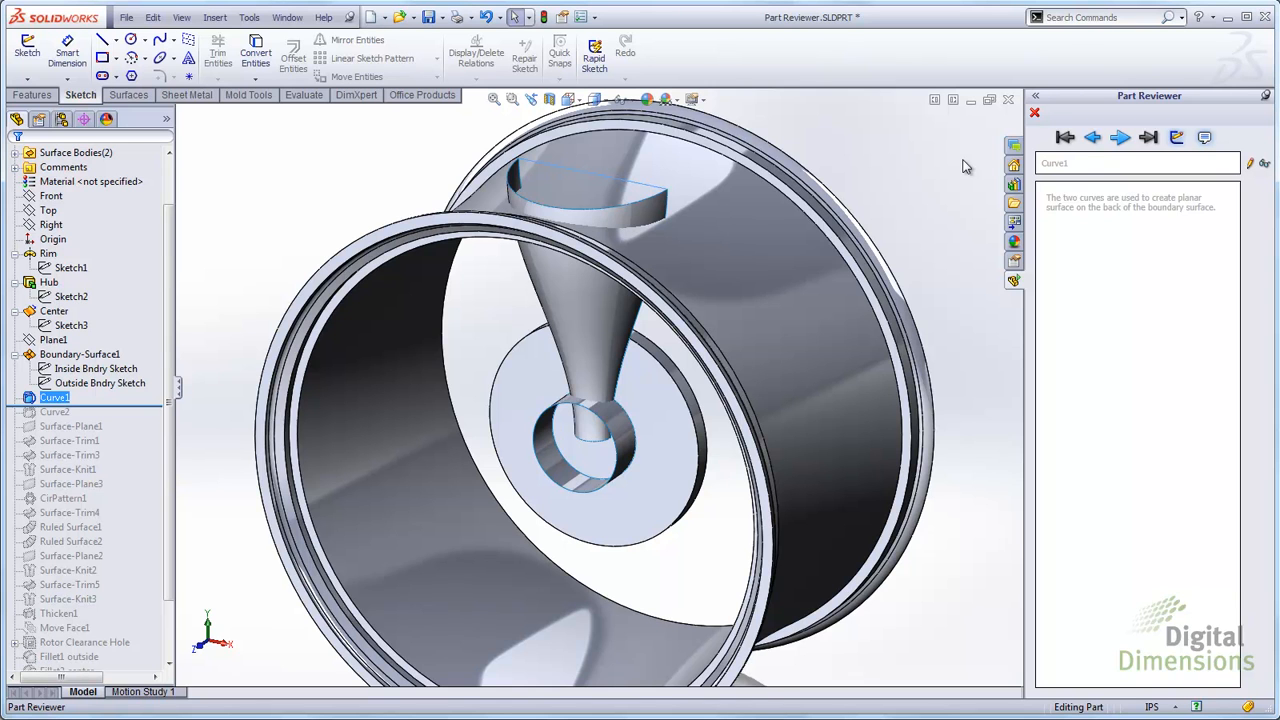
Consult the Parts presentation slide, return to SolidWorks and bring up the Plate part in a view showing its front face.
key("alt+Tab")
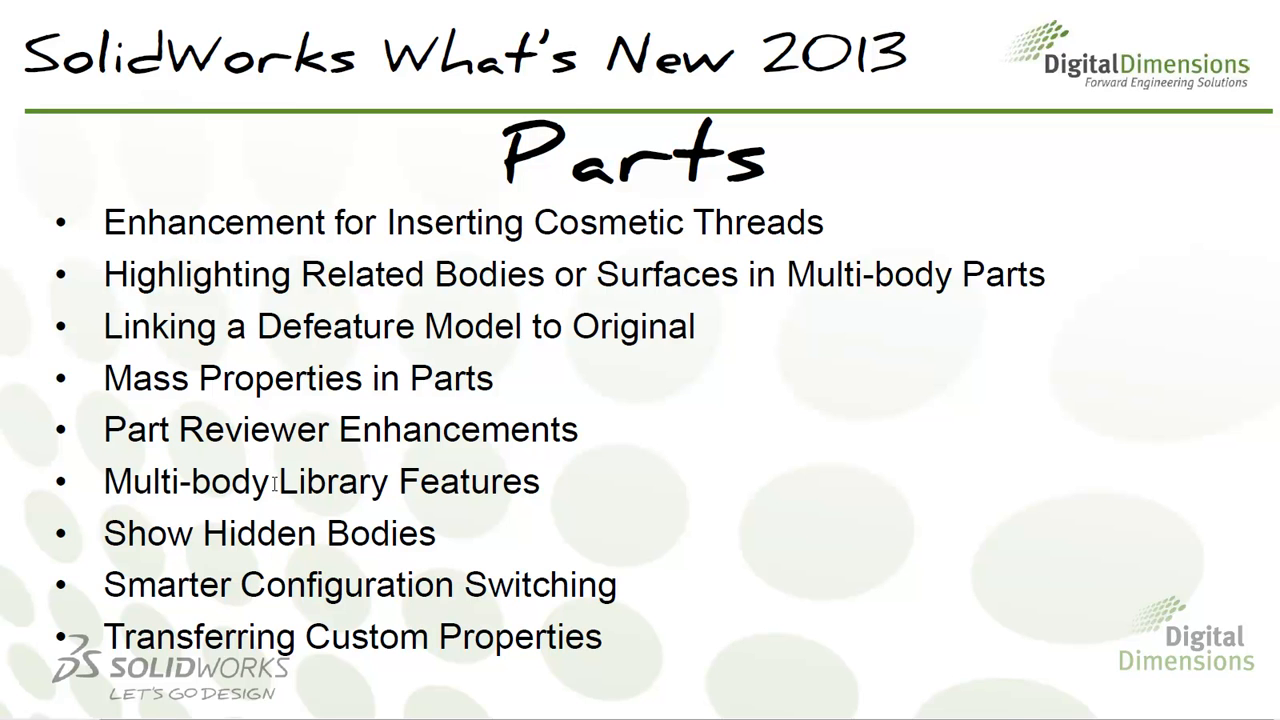
key("alt+Tab")
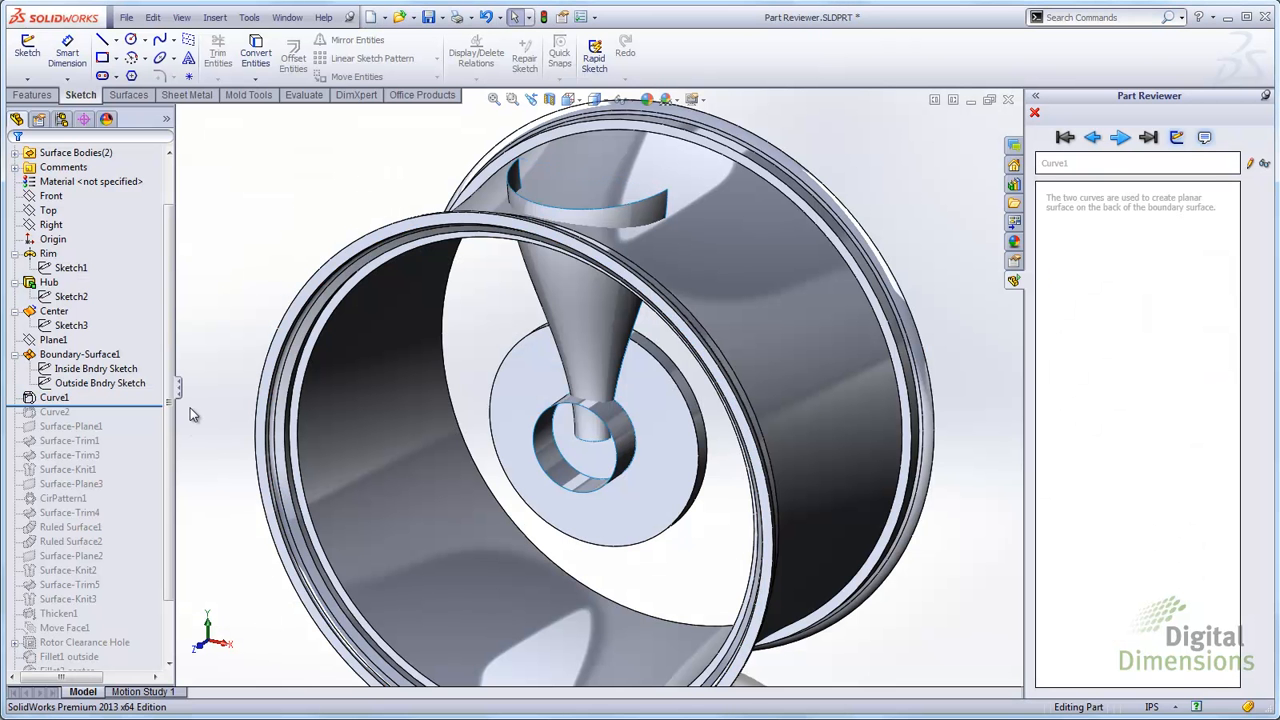
key("ctrl+Tab")
key("ctrl+Tab")
key("ctrl+Tab")
key("ctrl+Tab")
key("ctrl+Tab")
key("ctrl+Tab")
key("ctrl+Tab")
key("ctrl+Tab")
key("ctrl+Tab")
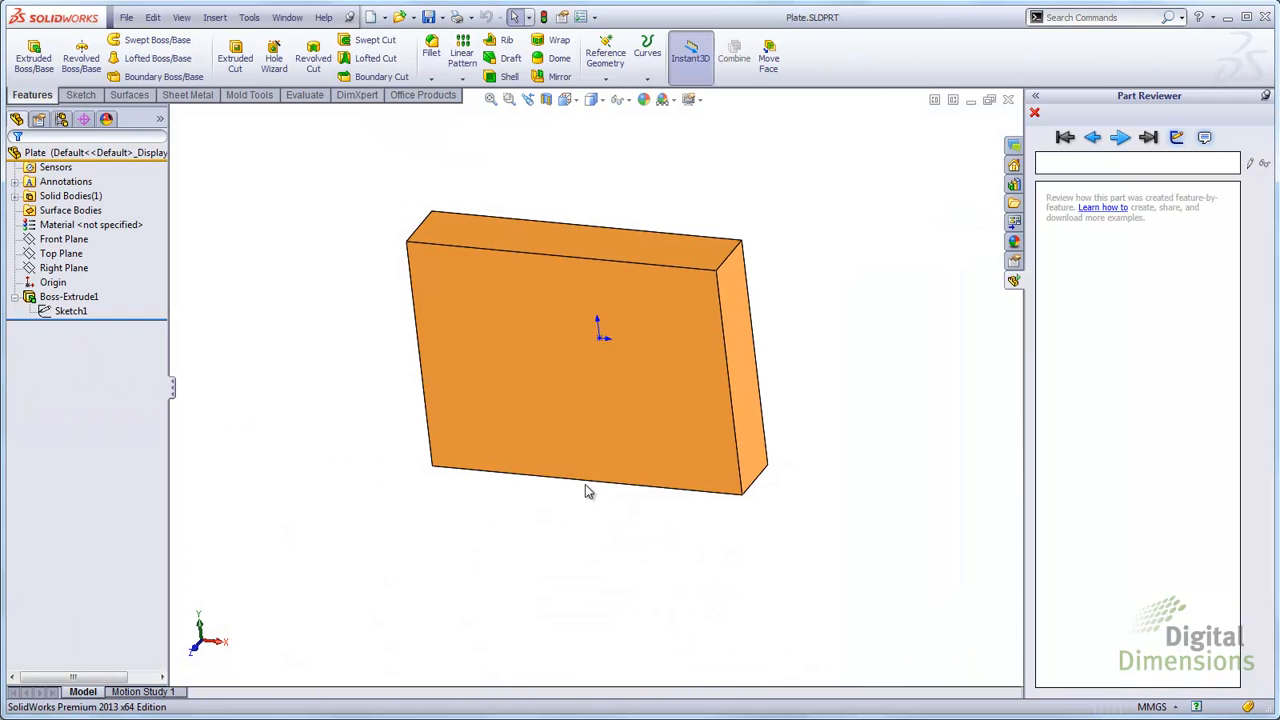
middle_click_drag(588, 490, 630, 455)
mouse_move(727, 237)
middle_mouse_down()
mouse_move(711, 246)
mouse_move(723, 246)
middle_mouse_up()
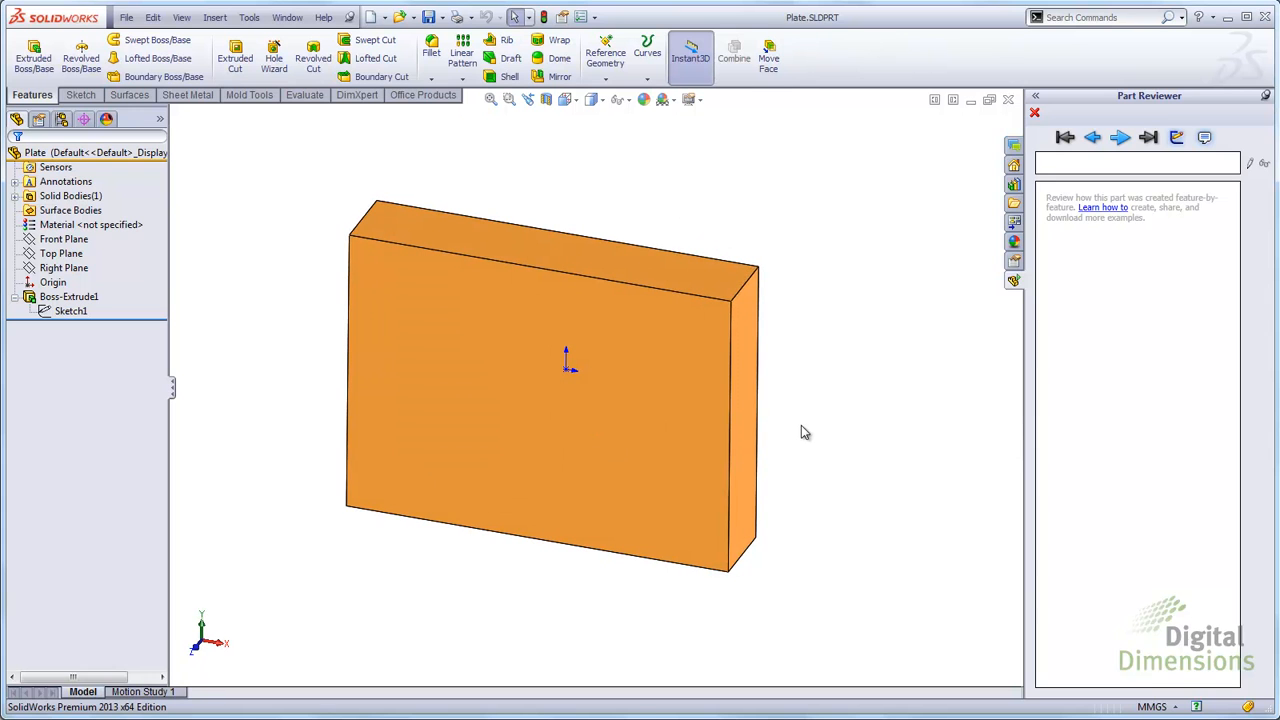
Open the metric features folder of the Design Library.
left_click(1013, 188)
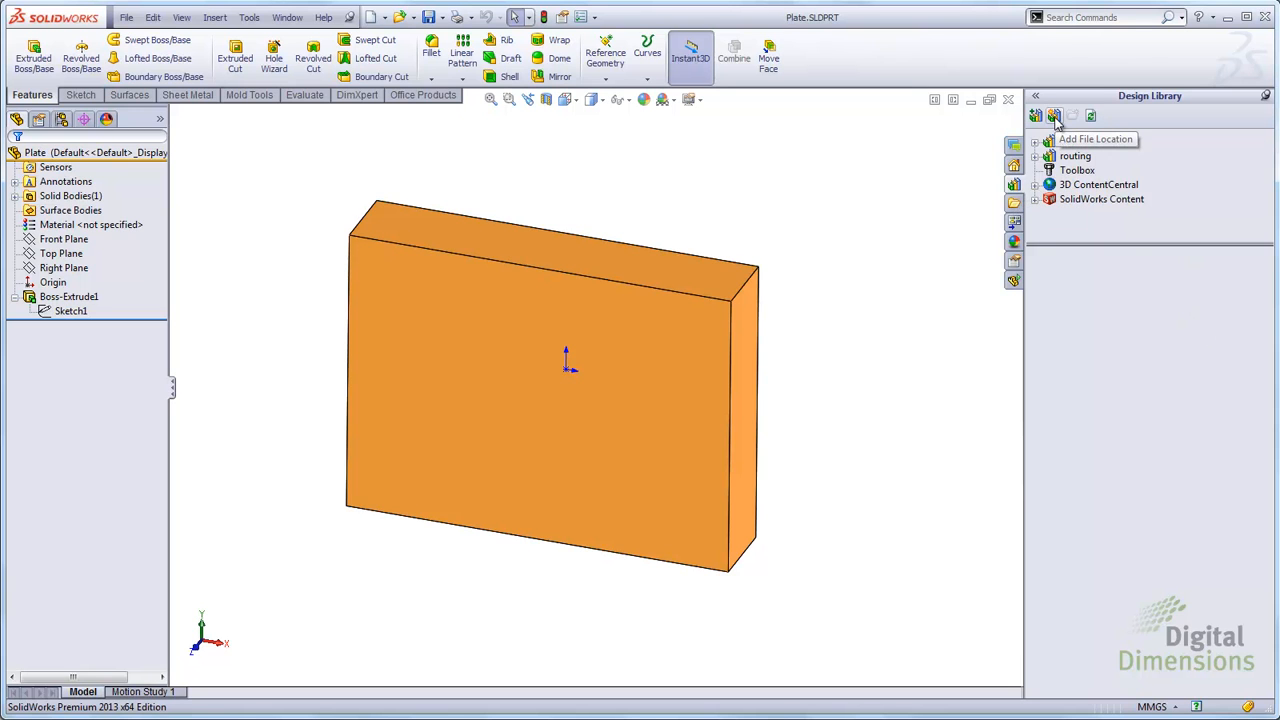
left_click(1037, 145)
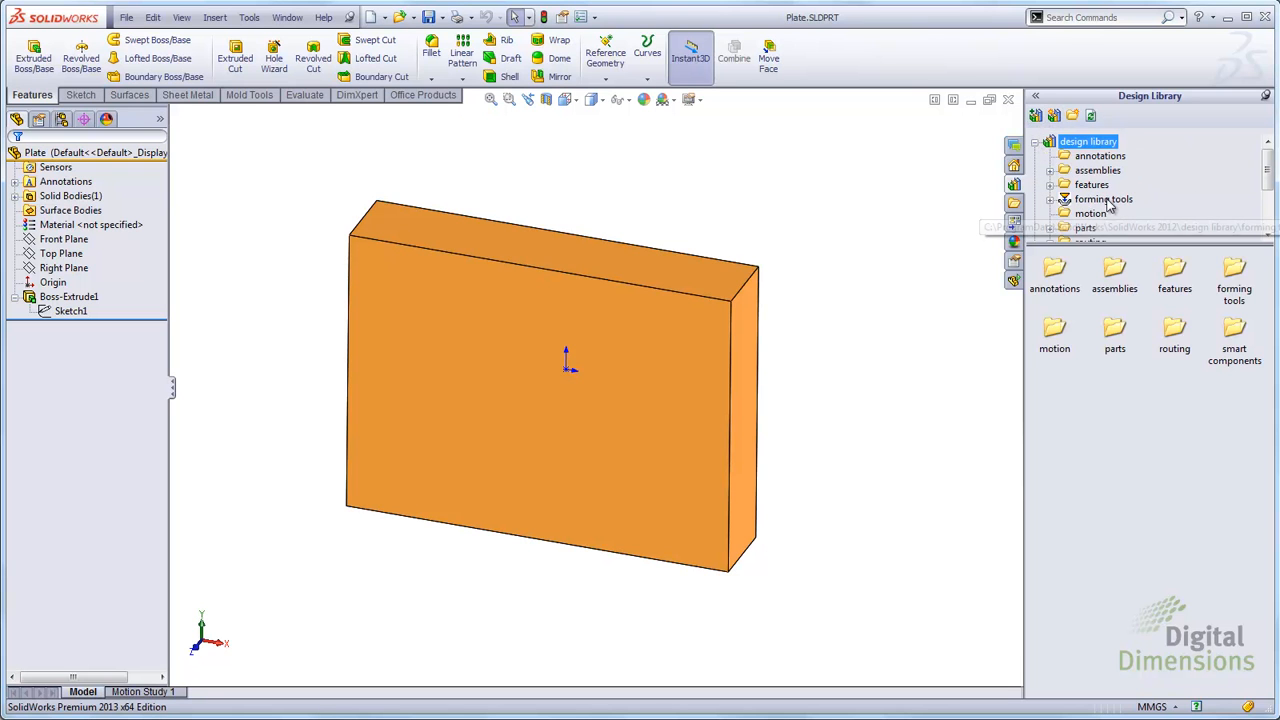
left_click(1098, 186)
left_click(1050, 185)
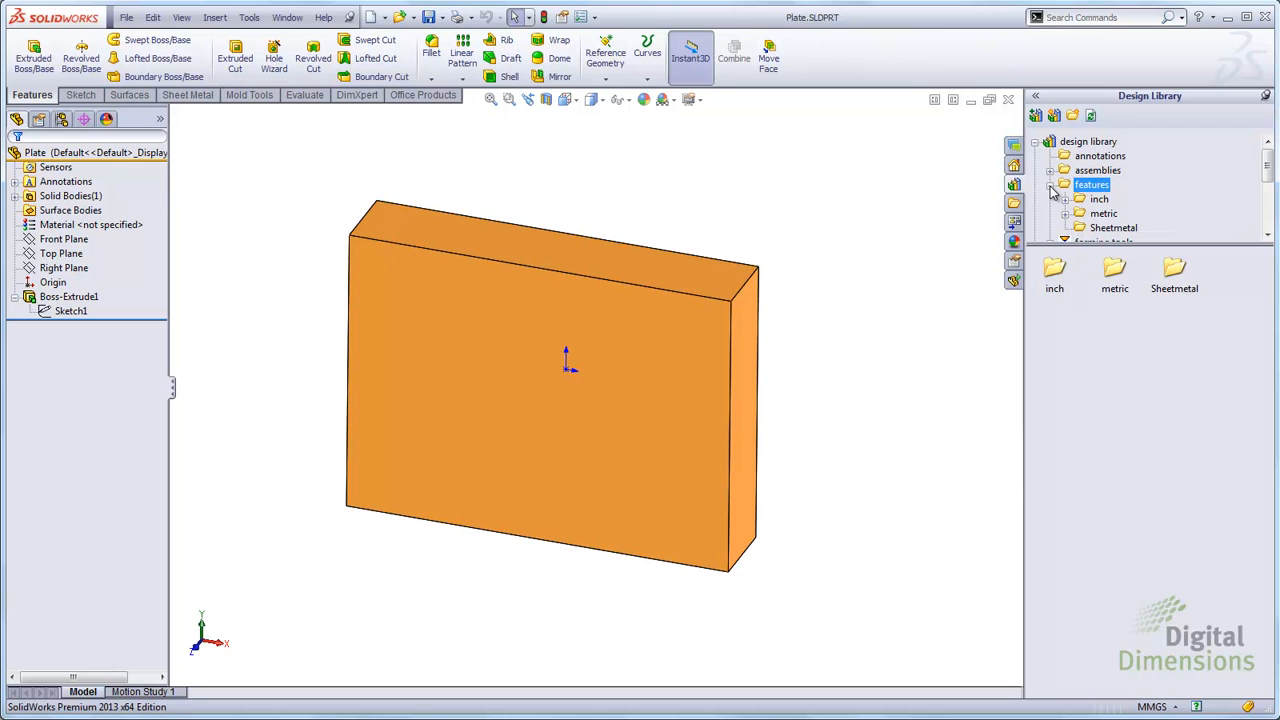
left_click(1095, 213)
Insert the DDI Logo library feature on the plate's front face, referencing the face's left vertical edge and top edge.
mouse_move(1060, 272)
left_click_drag(1060, 274, 562, 352)
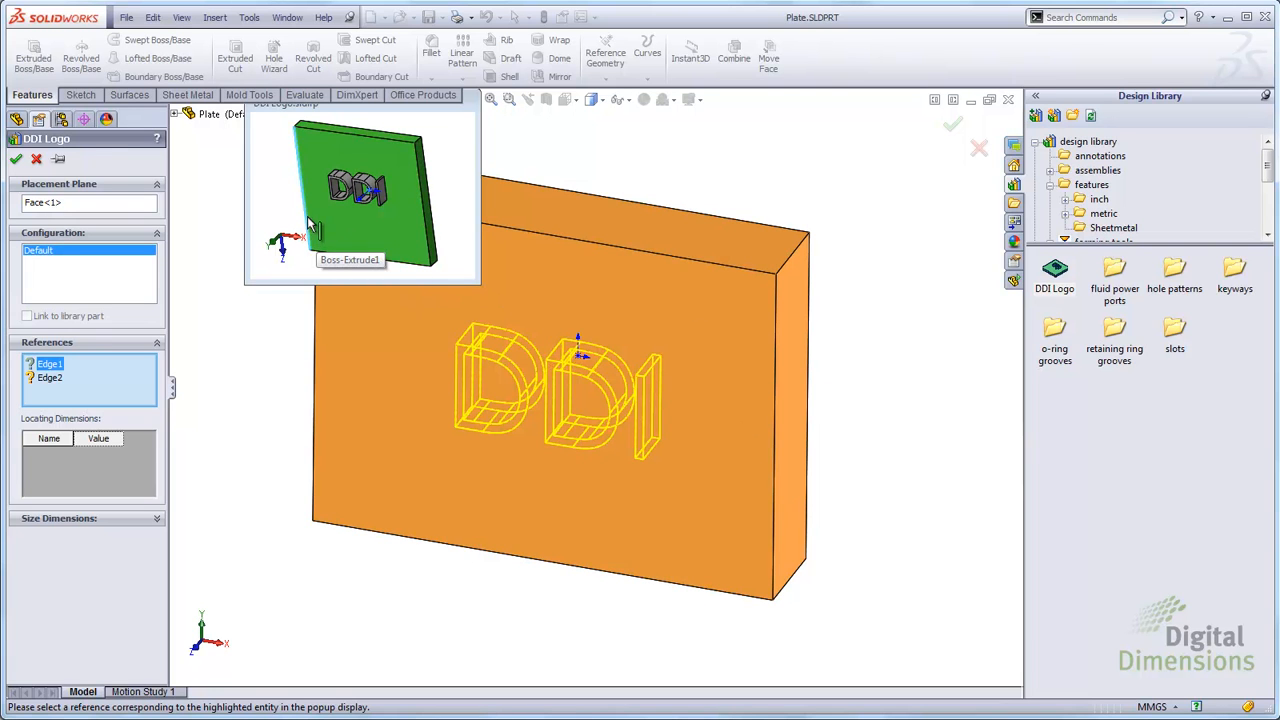
left_click(313, 349)
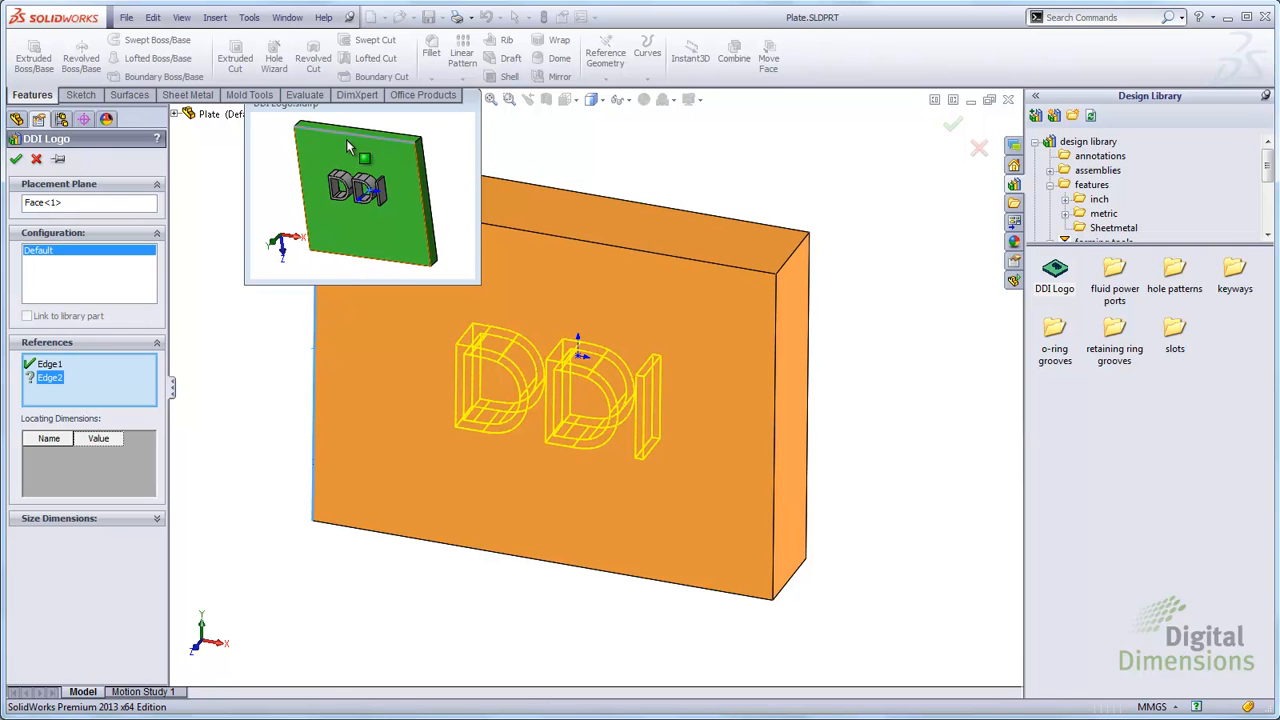
left_click(554, 236)
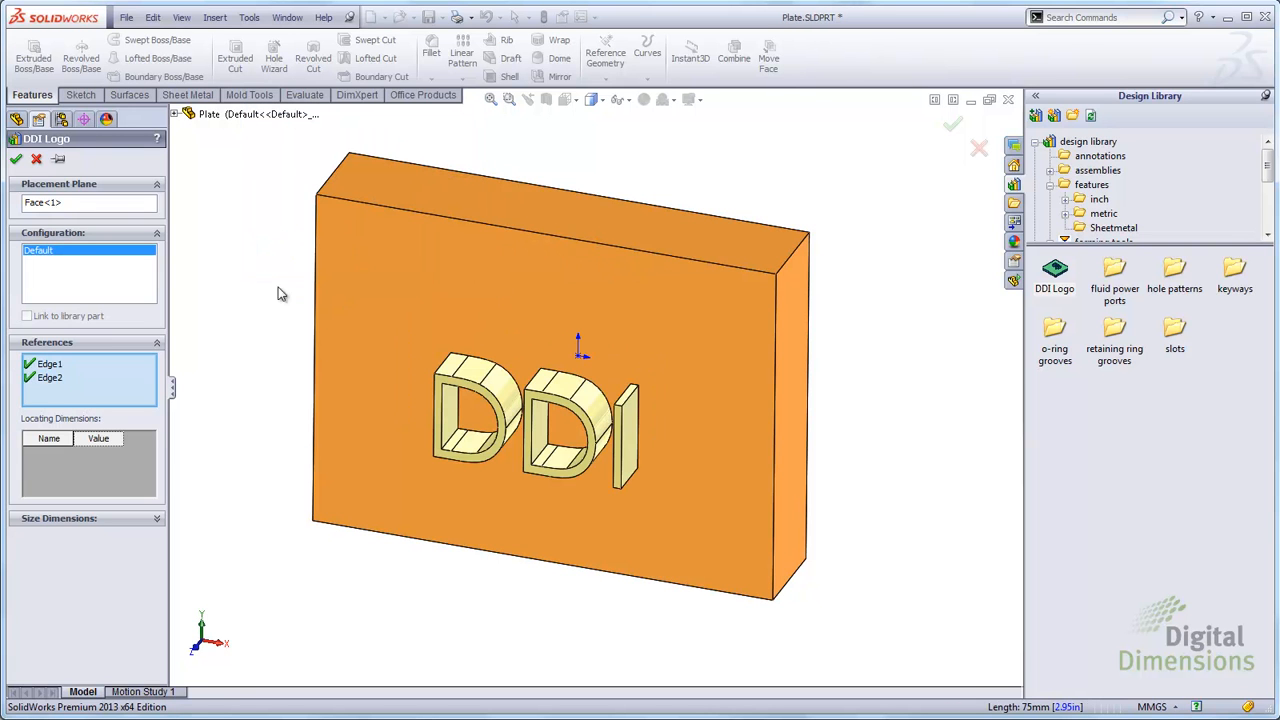
left_click(16, 160)
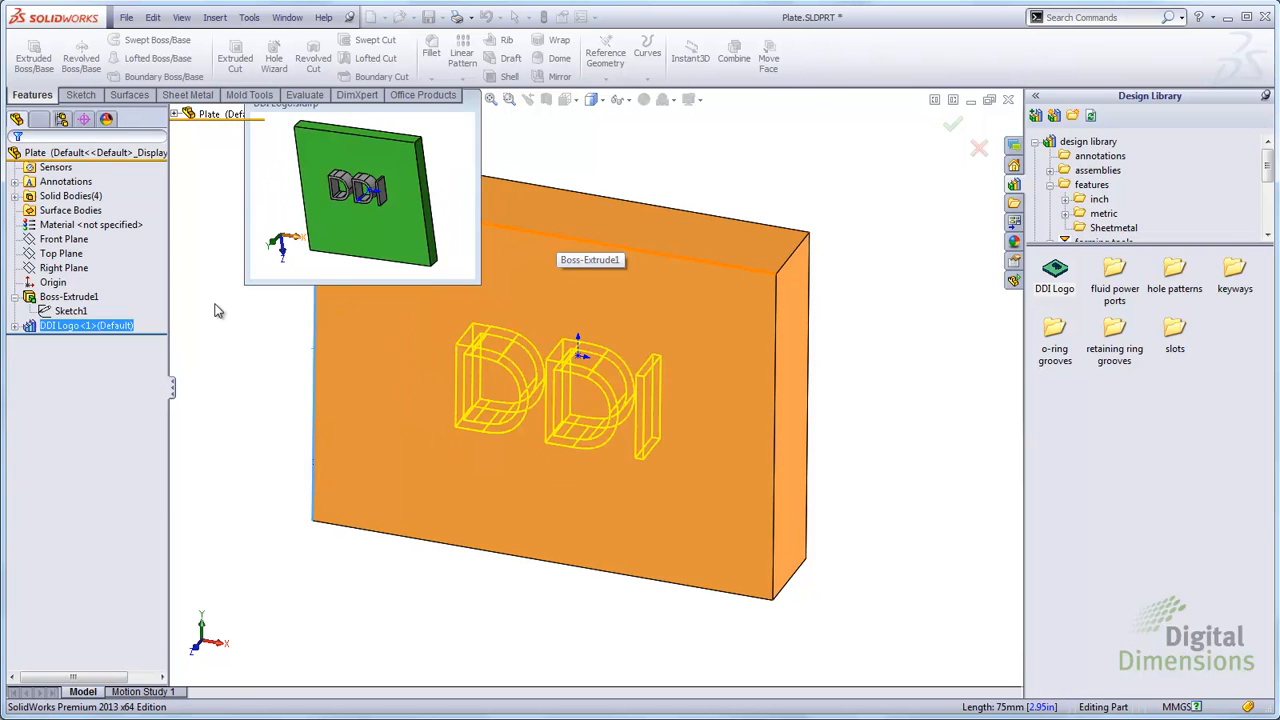
Reposition the DDI Logo on the plate, adjusting its distance from the left edge to about 49.9 mm and its vertical locating dimension.
scroll(465, 427, "down", 4)
middle_click_drag(481, 423, 448, 437)
left_click(70, 325)
middle_click_drag(343, 414, 473, 402)
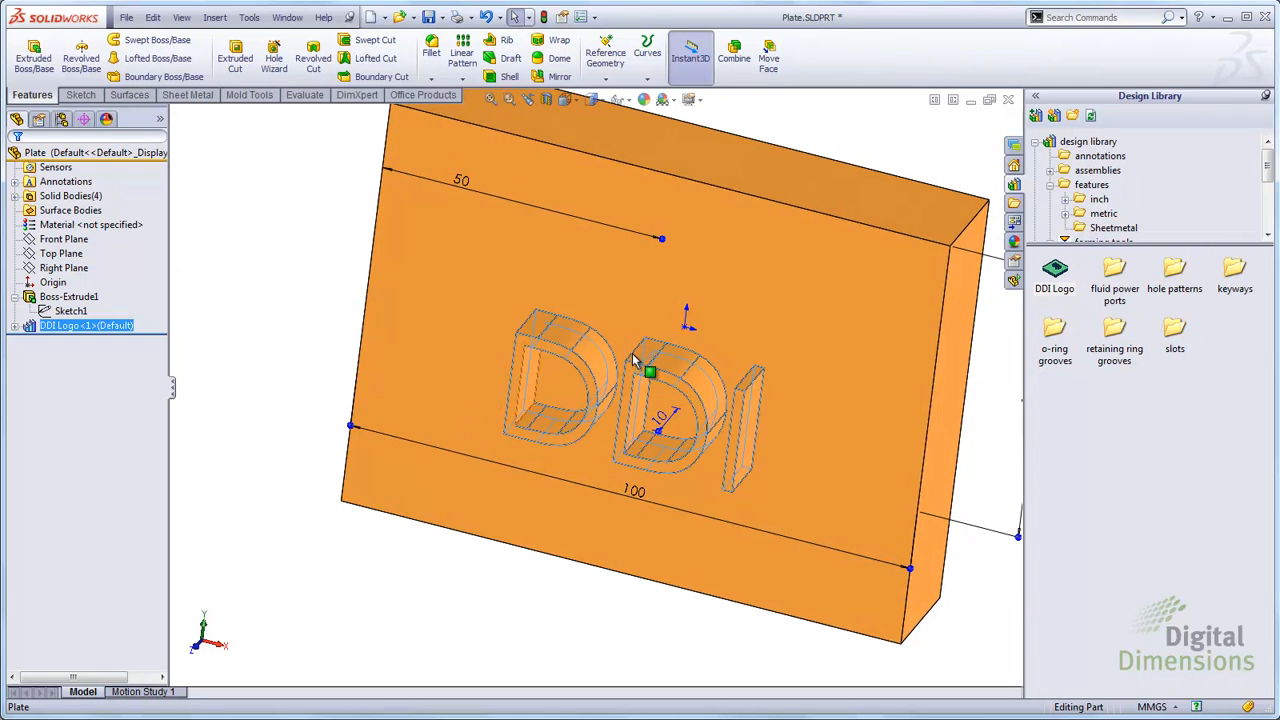
mouse_move(662, 241)
left_mouse_down()
mouse_move(611, 235)
mouse_move(612, 248)
mouse_move(668, 254)
left_mouse_up()
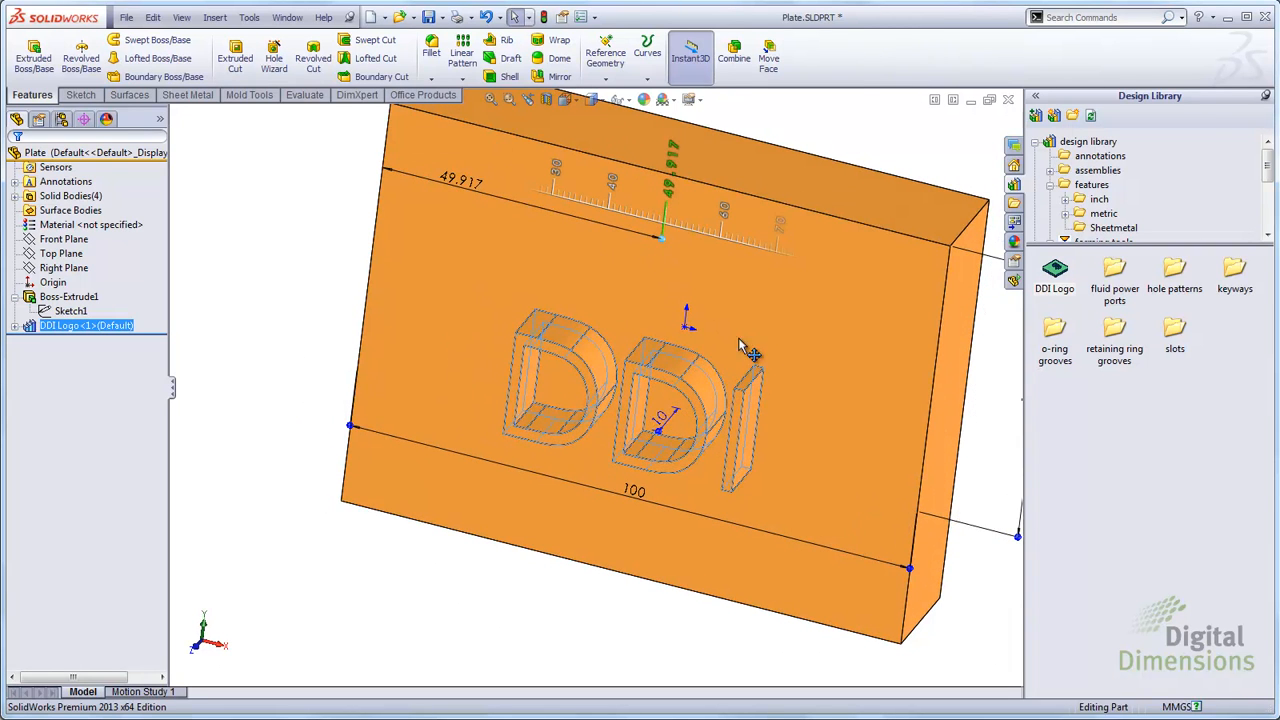
scroll(748, 347, "up", 1)
mouse_move(944, 522)
left_mouse_down()
mouse_move(951, 503)
mouse_move(960, 520)
left_mouse_up()
left_click(316, 343)
middle_click_drag(316, 343, 828, 427)
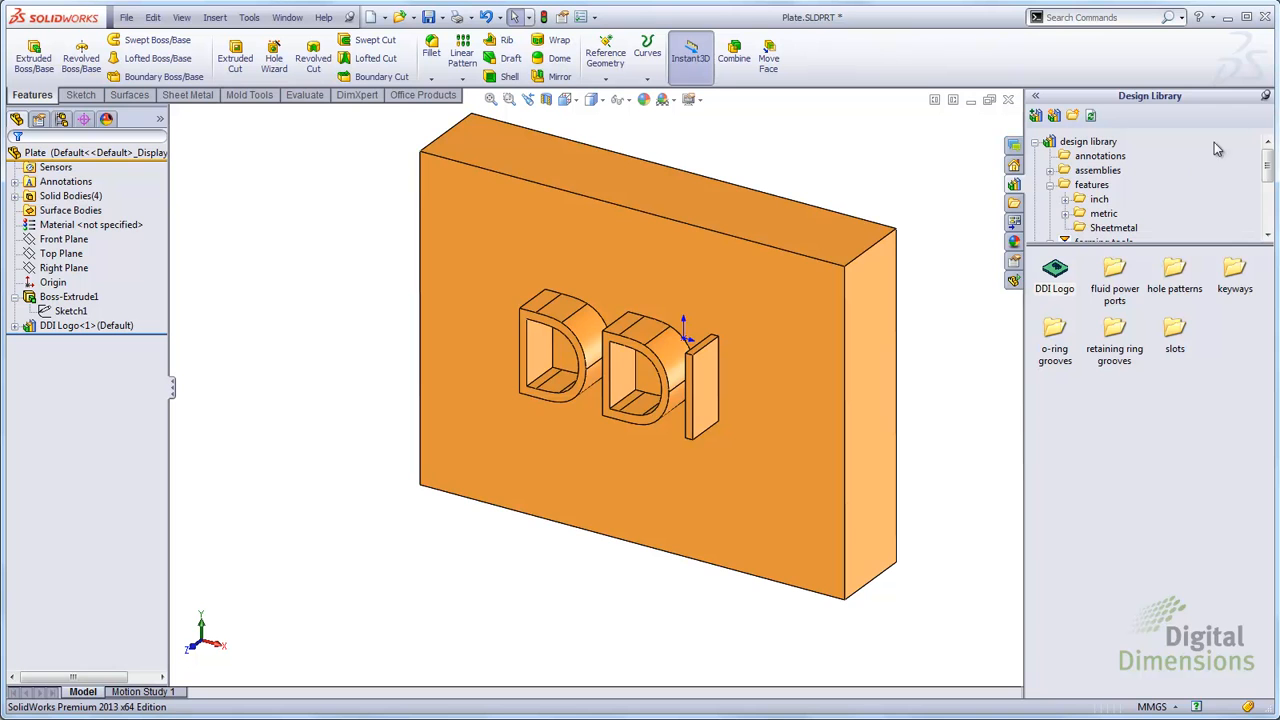
left_click(1266, 96)
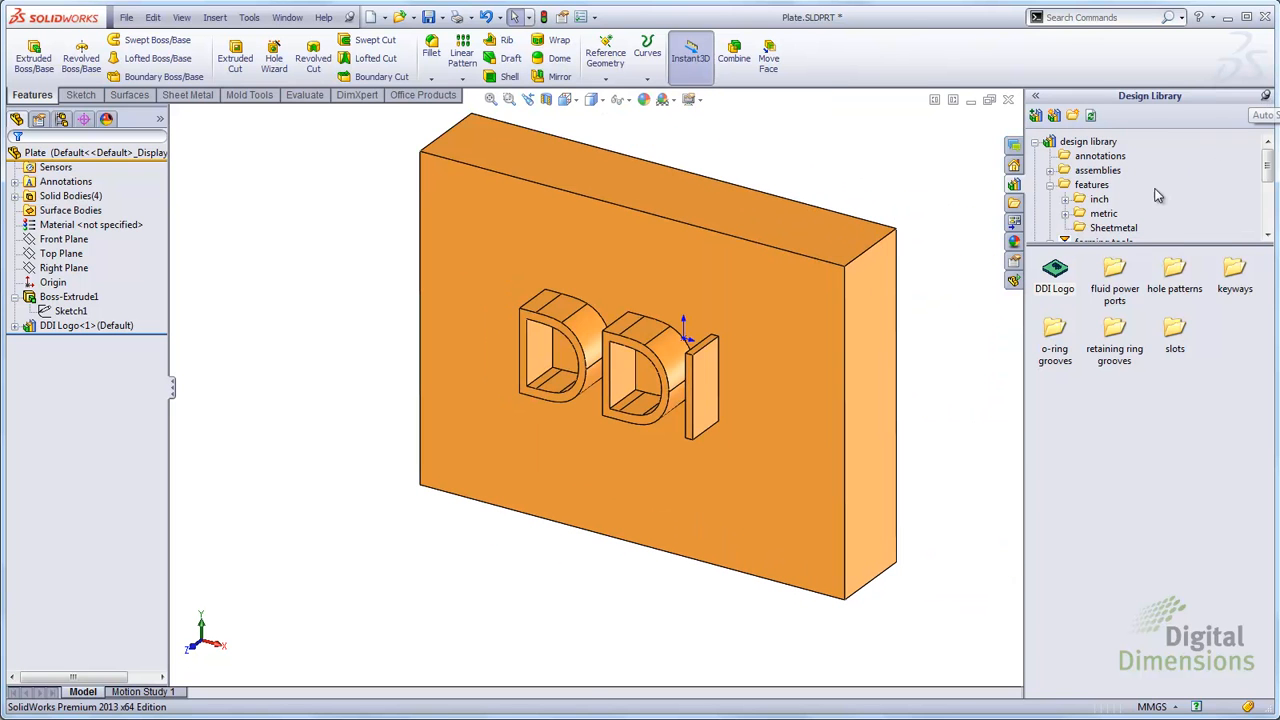
left_click(72, 327)
mouse_move(69, 297)
left_mouse_down()
mouse_move(886, 449)
mouse_move(1096, 456)
mouse_move(1090, 442)
mouse_move(269, 363)
mouse_move(51, 323)
mouse_move(67, 303)
left_mouse_up()
left_click(294, 480)
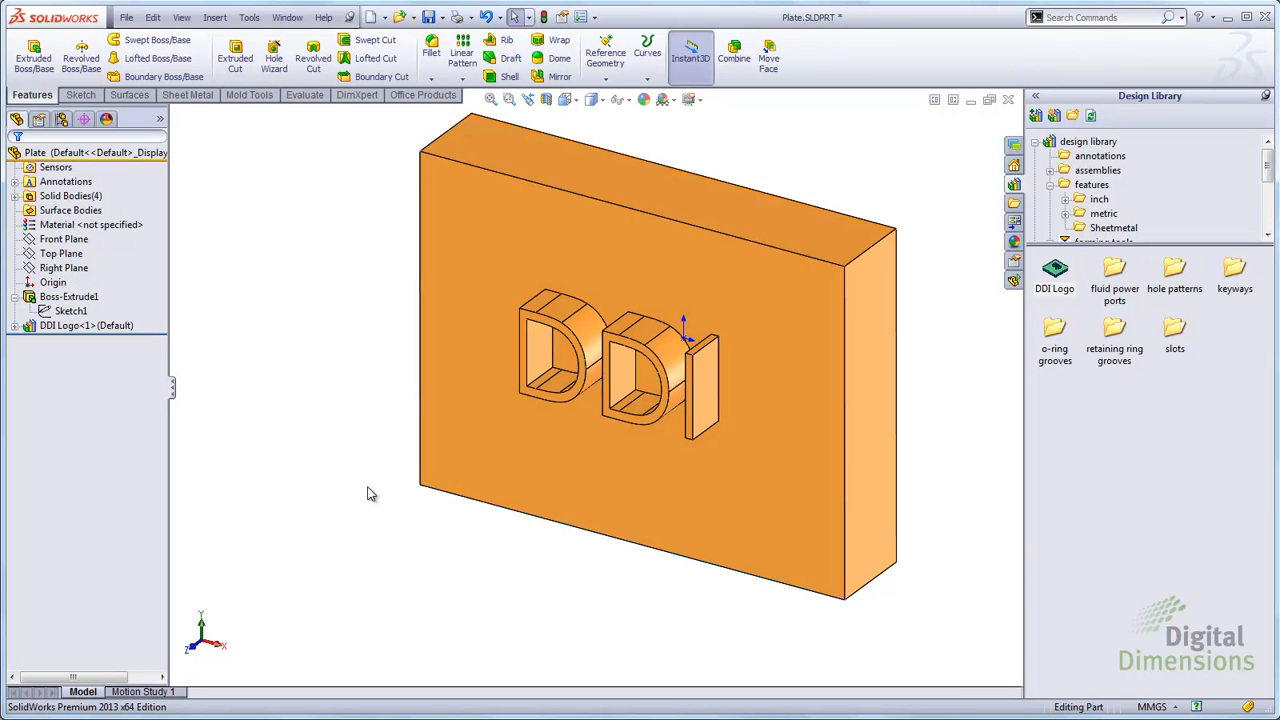
scroll(592, 437, "up", 2)
scroll(595, 435, "down", 1)
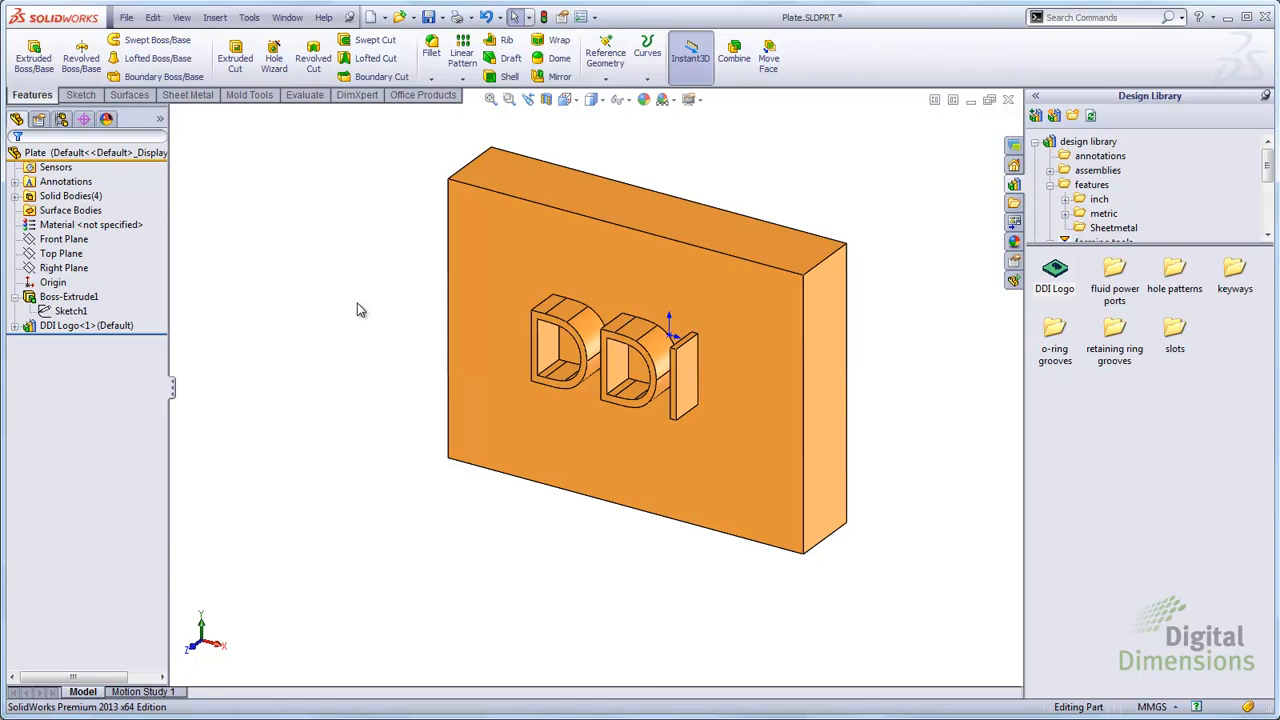
Consult the Parts presentation slide, return to SolidWorks and bring up the Multibody Solid part with its letter bodies in view.
key("alt+Tab")
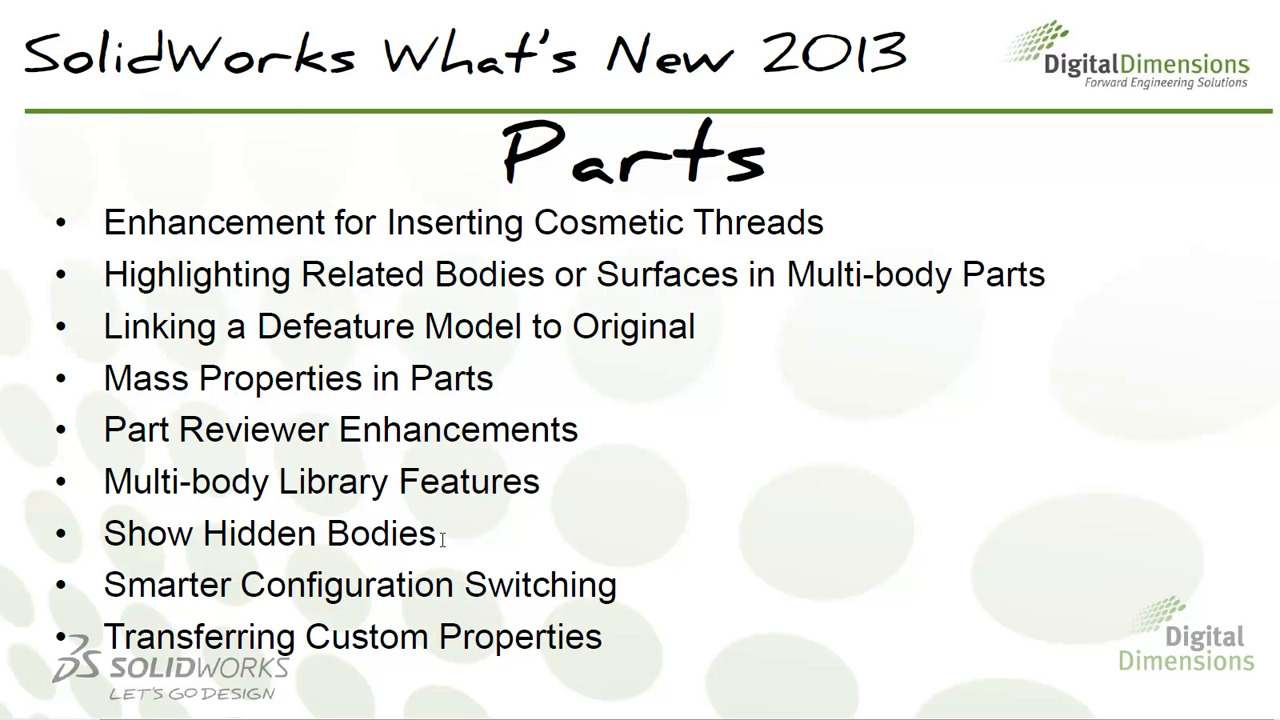
key("alt+Tab")
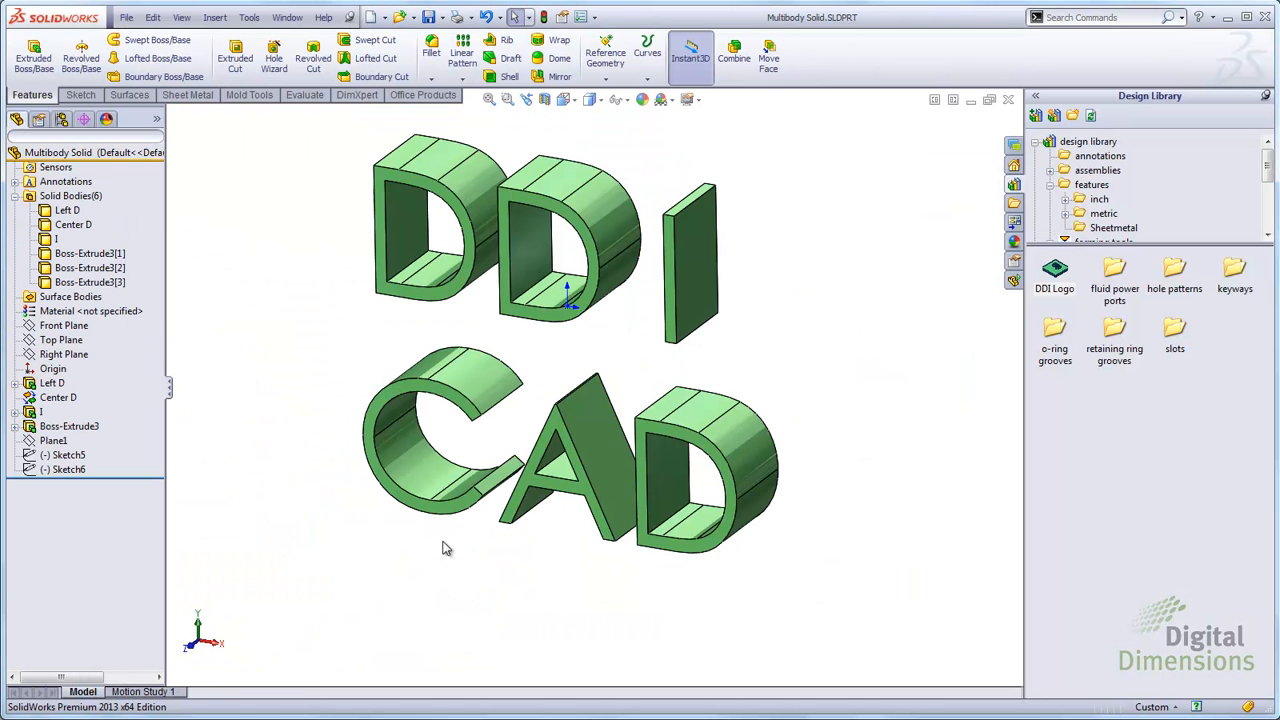
scroll(500, 343, "up", 2)
scroll(601, 230, "down", 2)
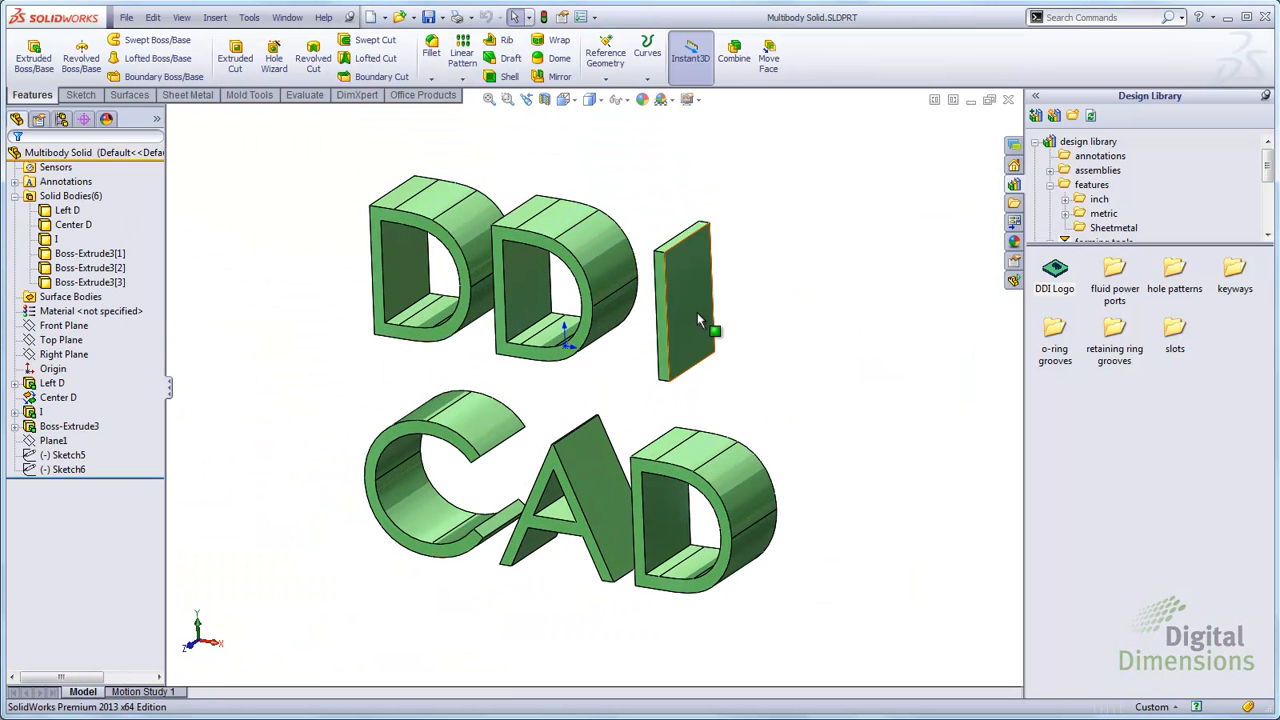
middle_click_drag(697, 311, 685, 350)
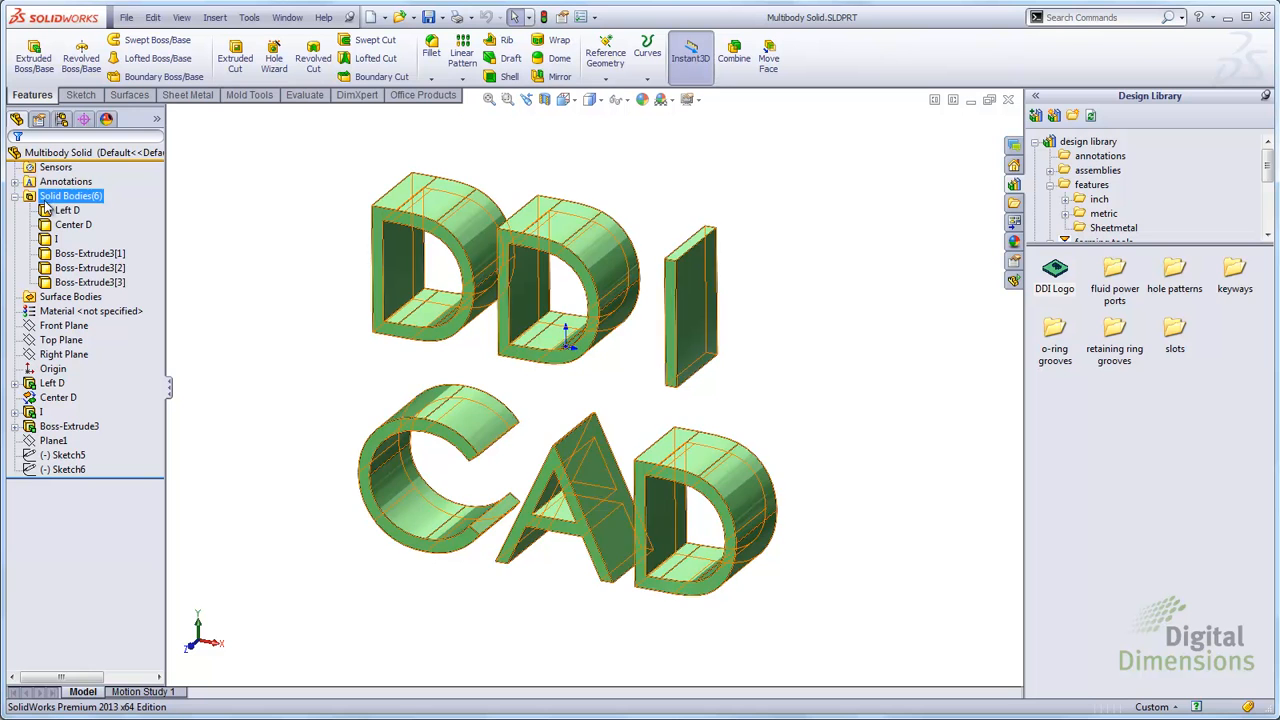
middle_click_drag(254, 340, 257, 357)
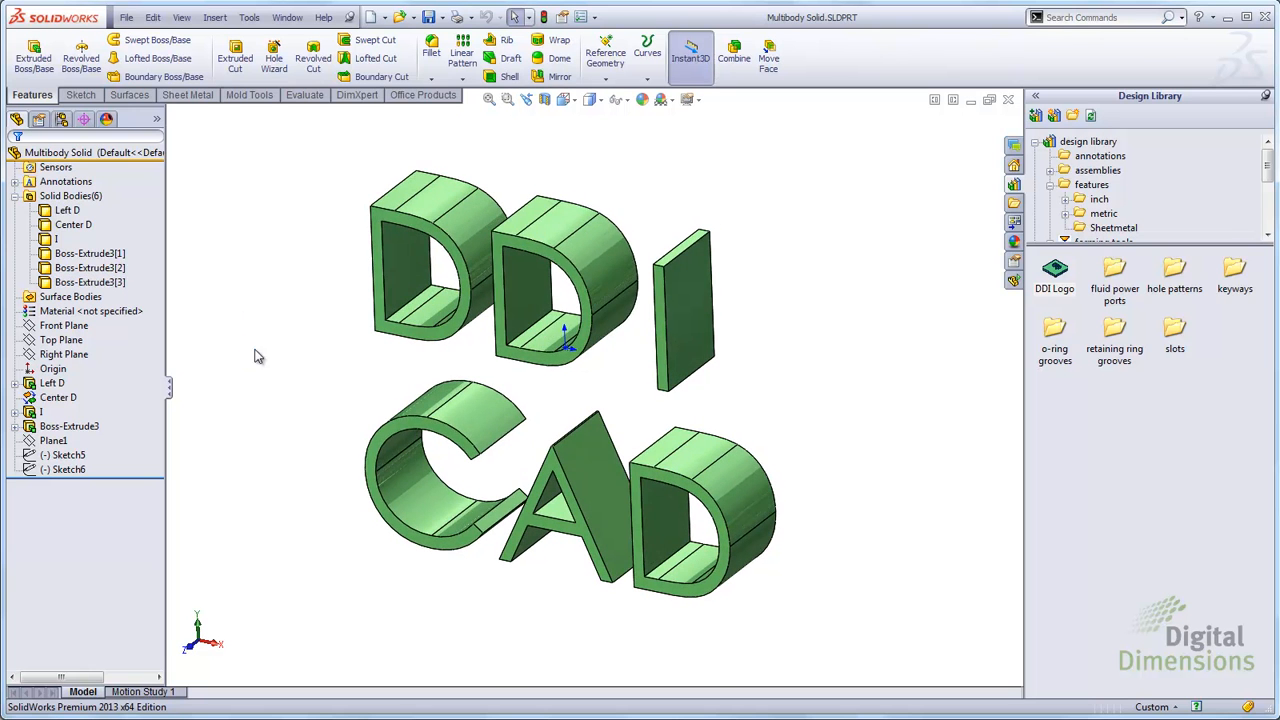
scroll(346, 257, "down", 2)
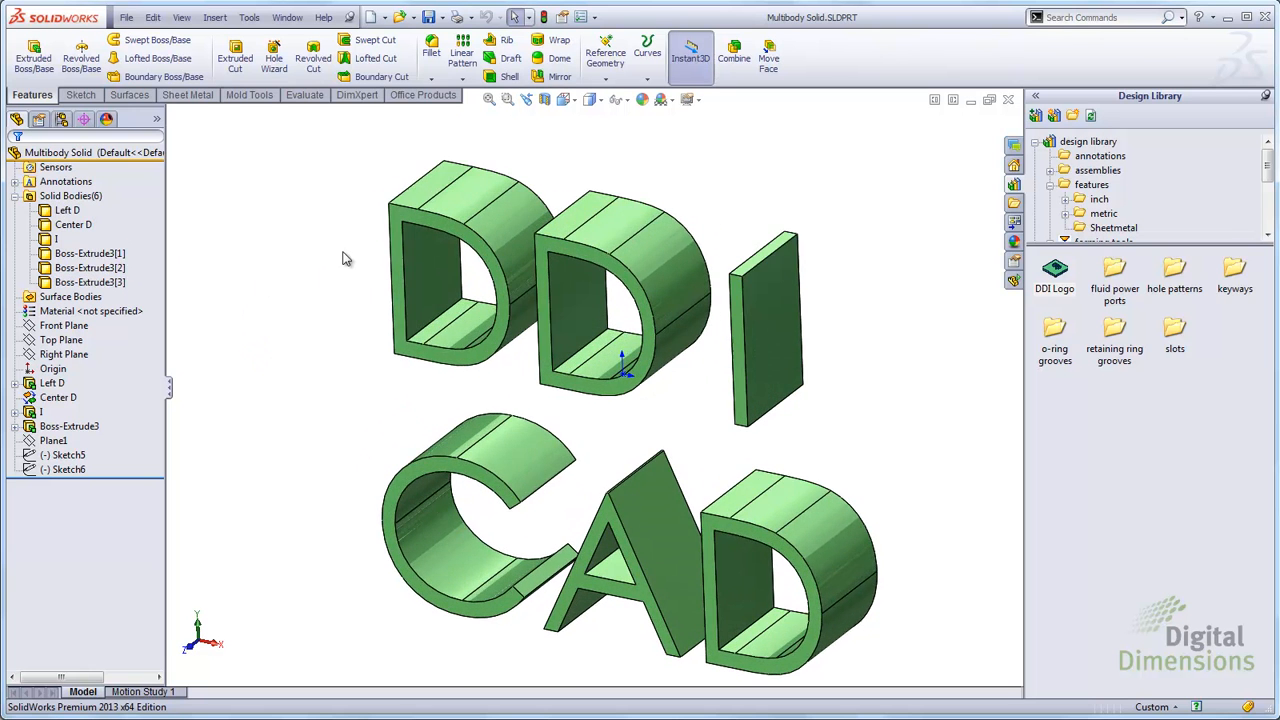
Hide the I body and the Left D body of the DDI lettering.
right_click(785, 320)
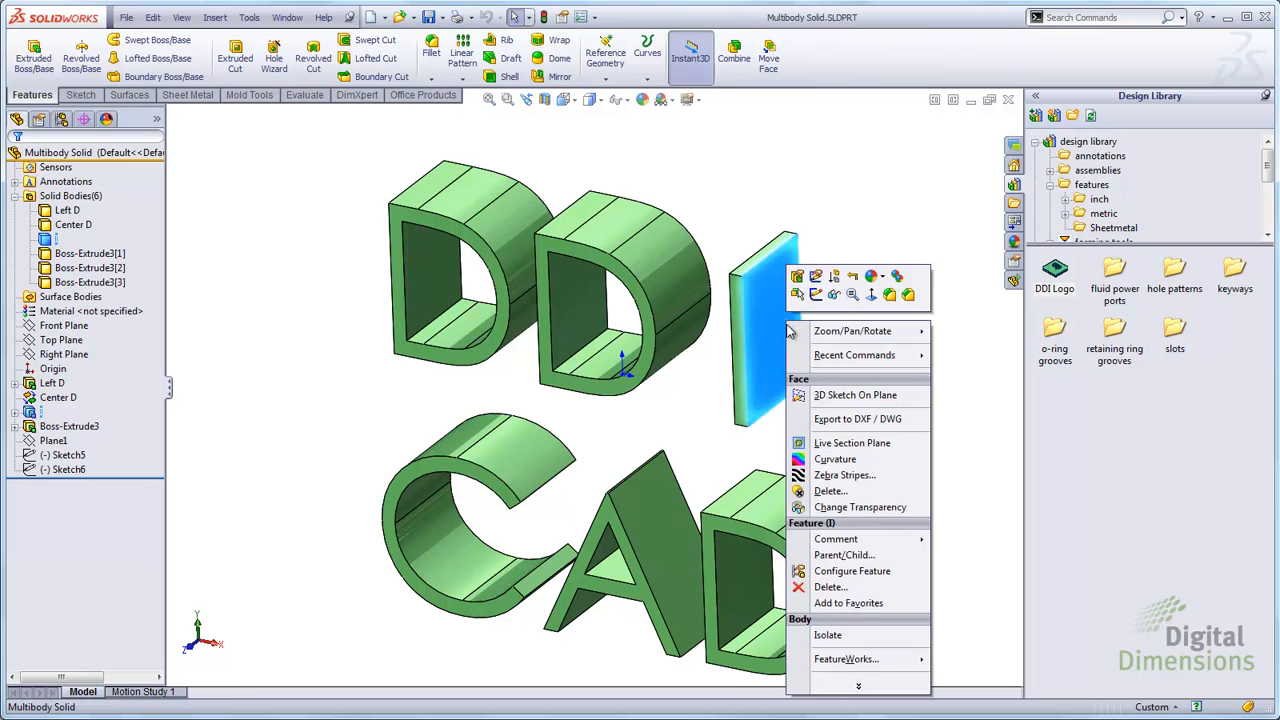
left_click(834, 296)
right_click(500, 242)
left_click(524, 210)
scroll(575, 400, "up", 3)
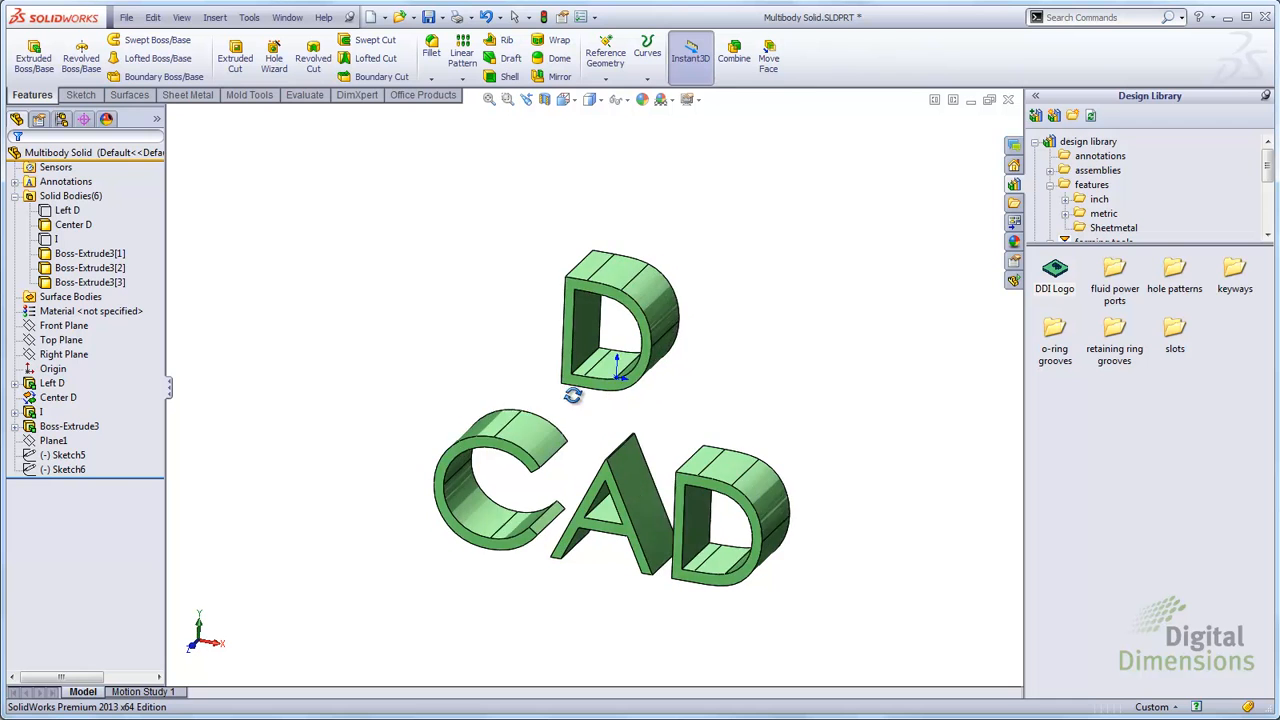
Make the Left D body visible again with Show Hidden Bodies and exit the command.
right_click(256, 328)
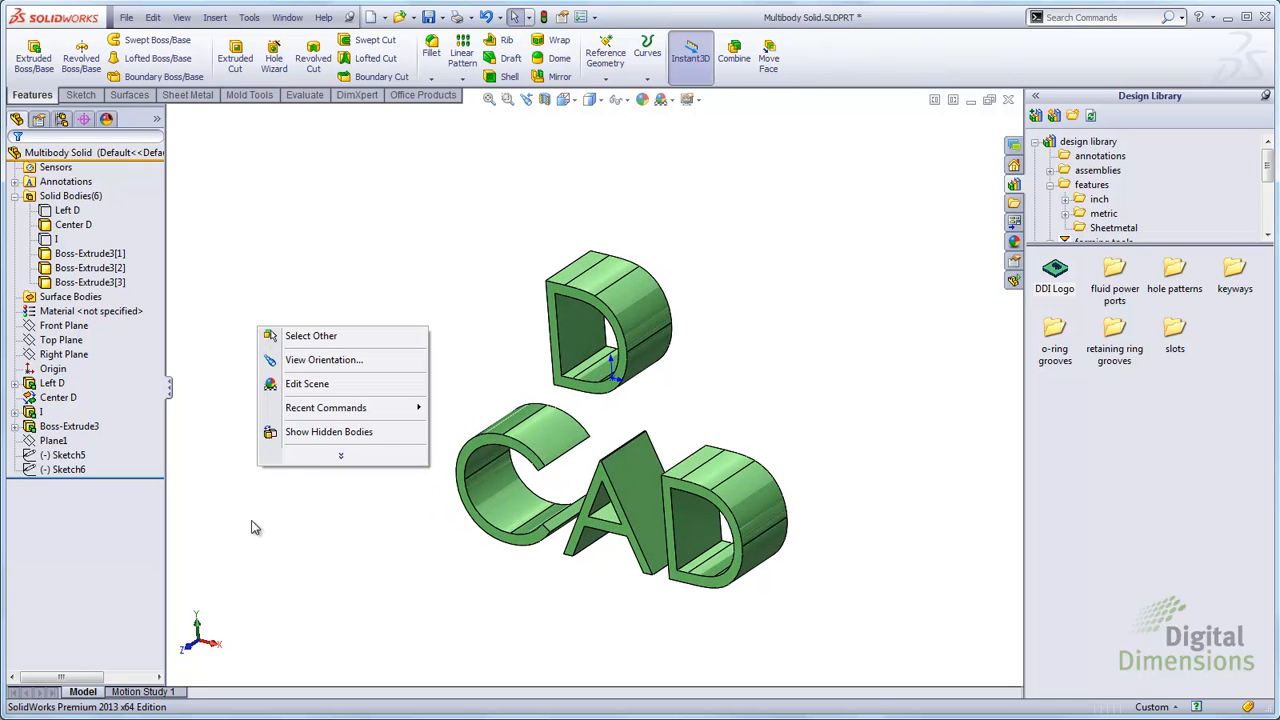
left_click(323, 432)
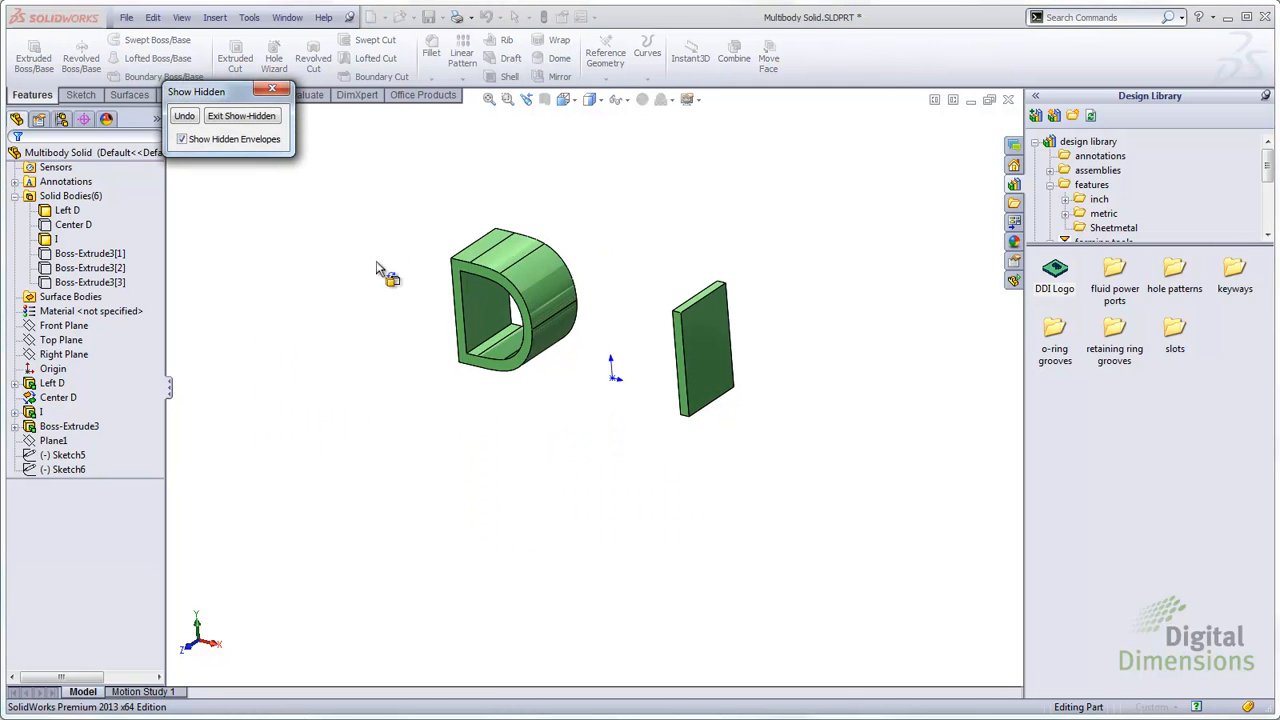
left_click(534, 284)
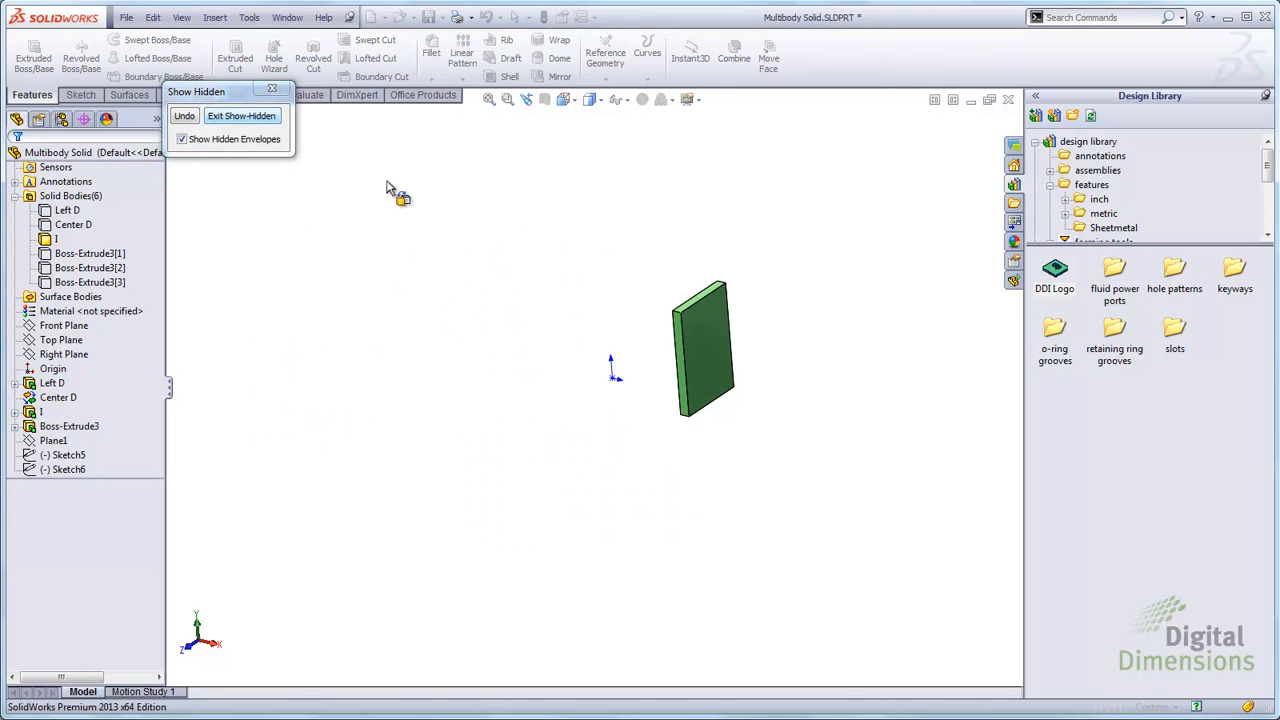
left_click(275, 91)
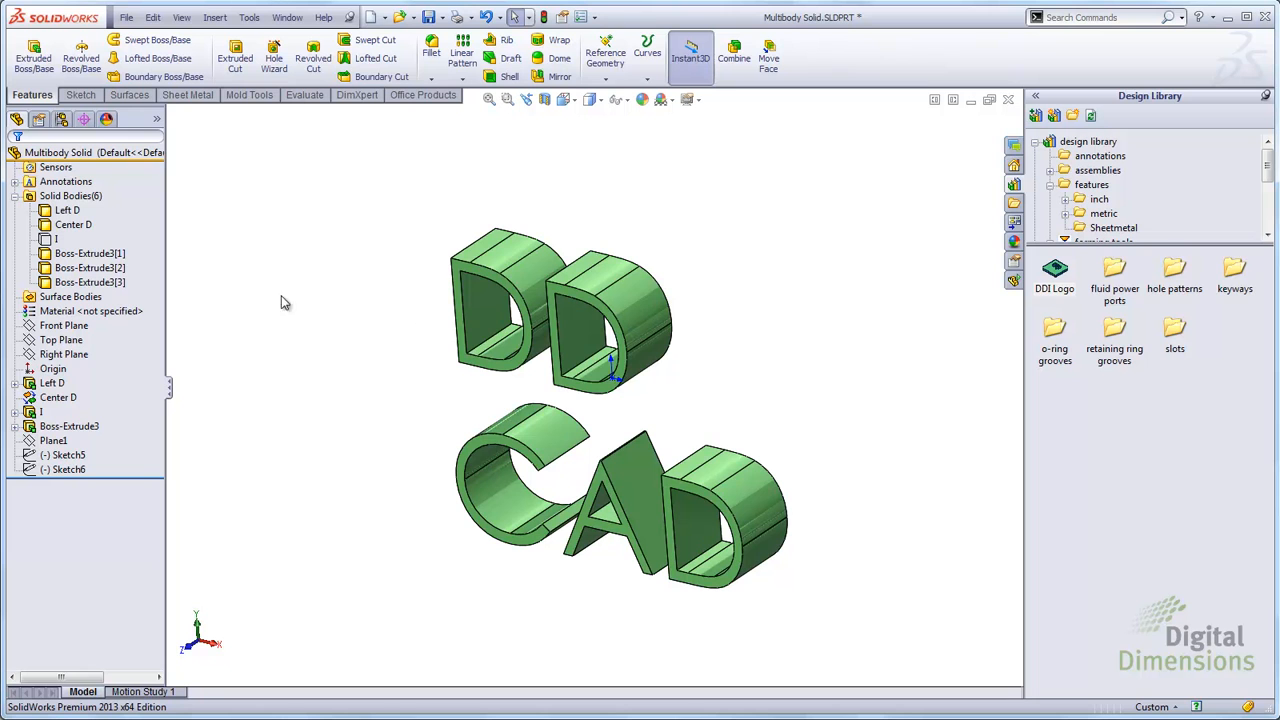
Restore the I body with Show Hidden Bodies, then check whether the command is still offered for the part.
right_click(253, 305)
left_click(326, 408)
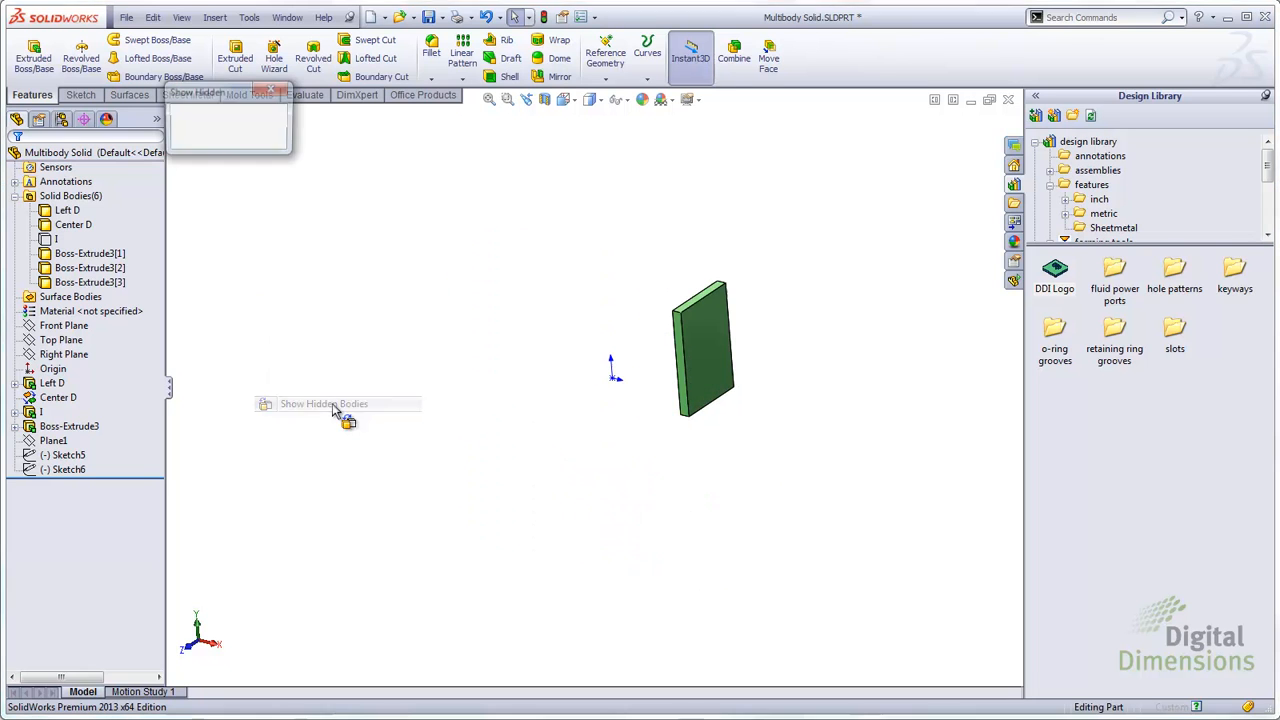
left_click(709, 365)
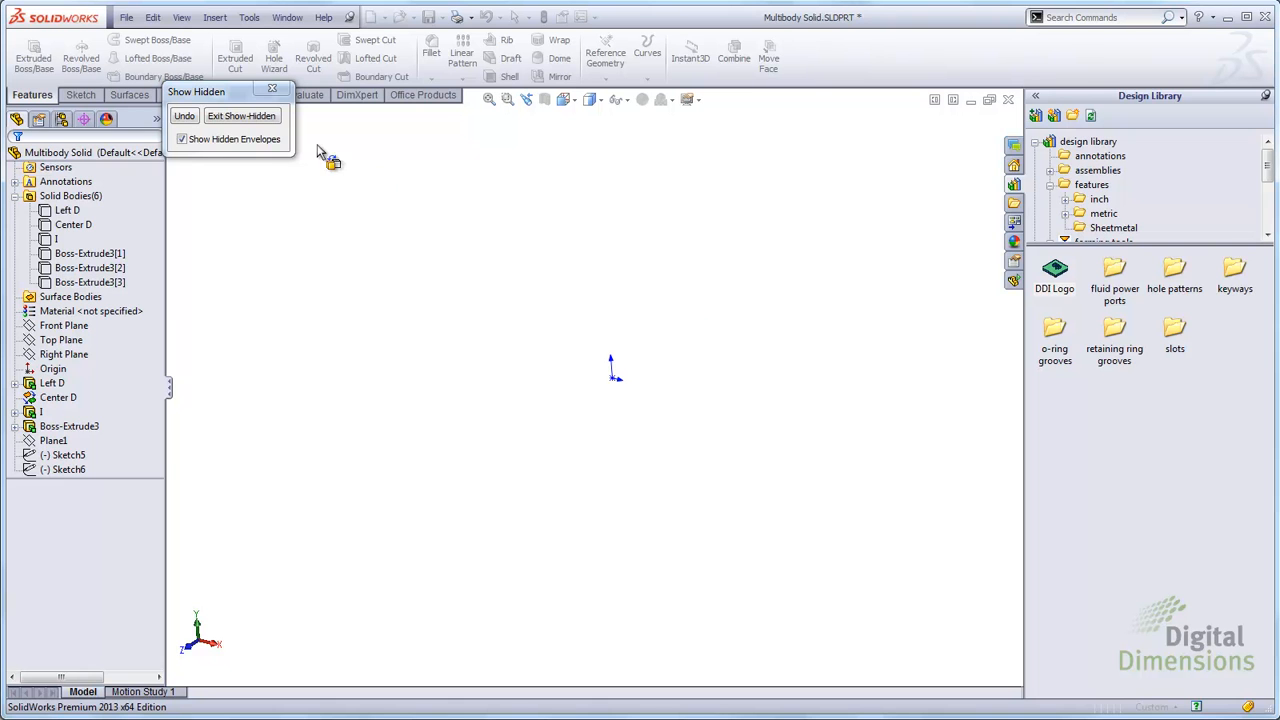
left_click(240, 117)
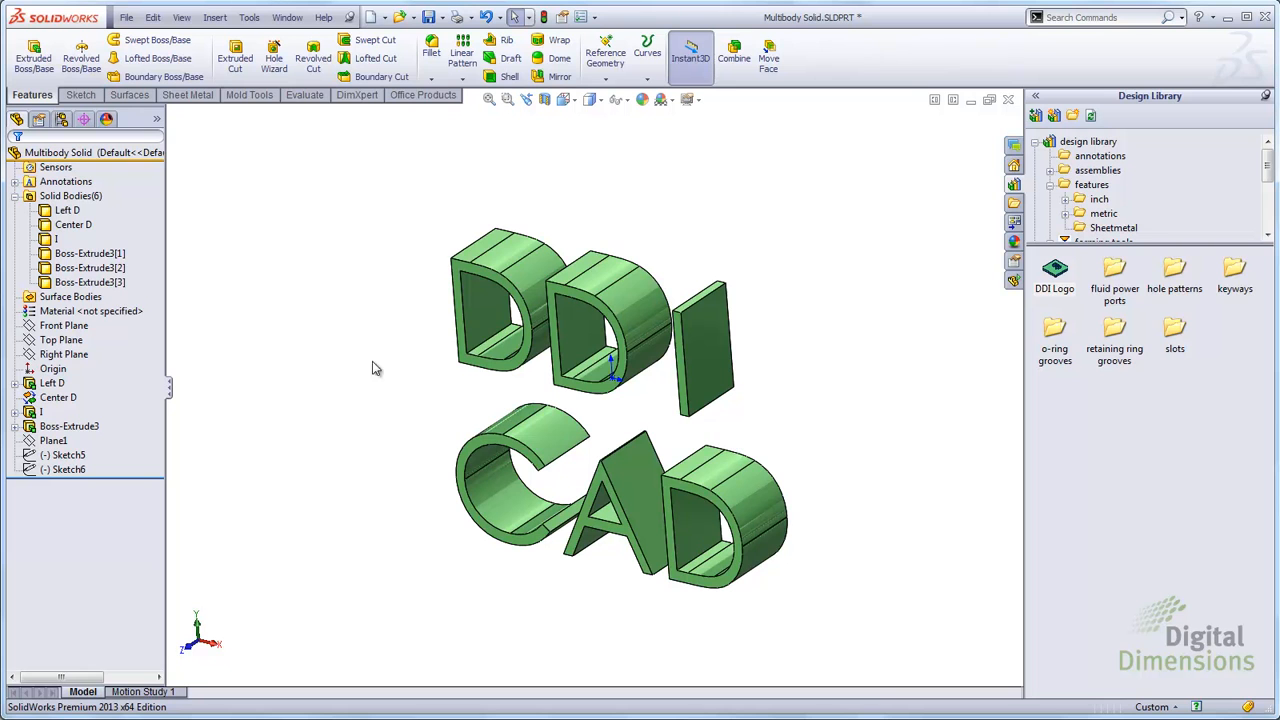
right_click(238, 314)
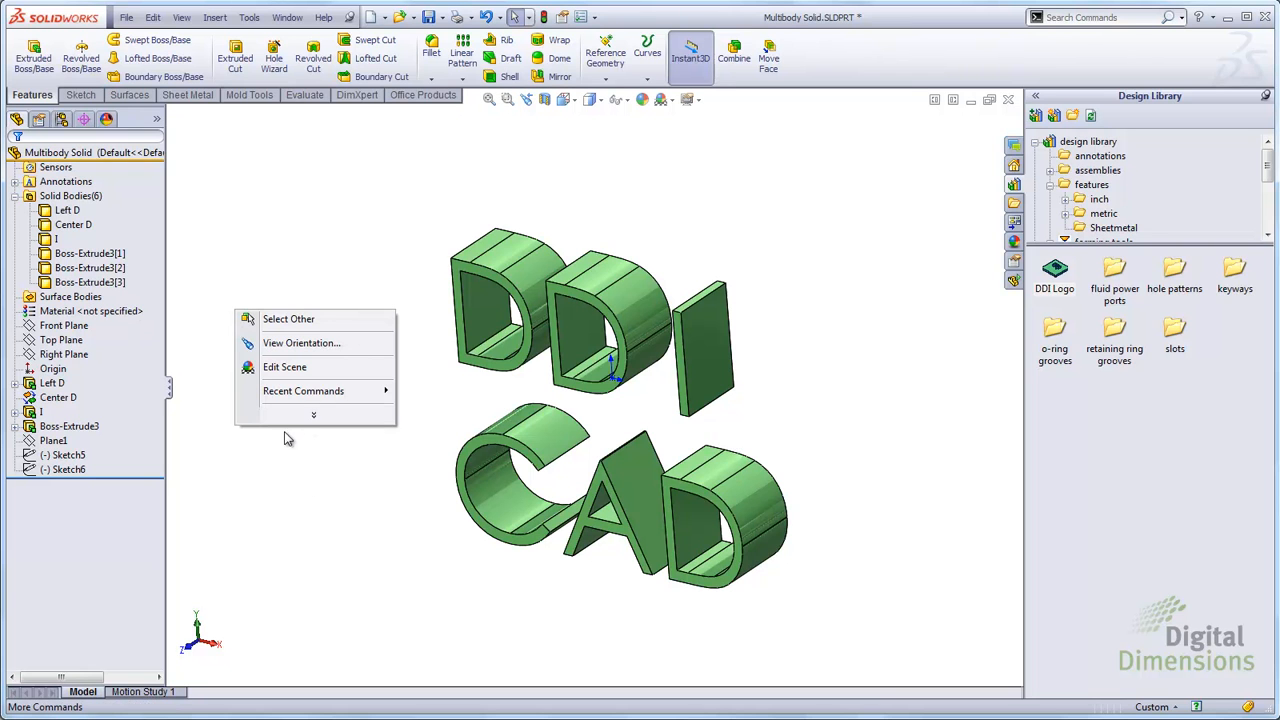
left_click(317, 460)
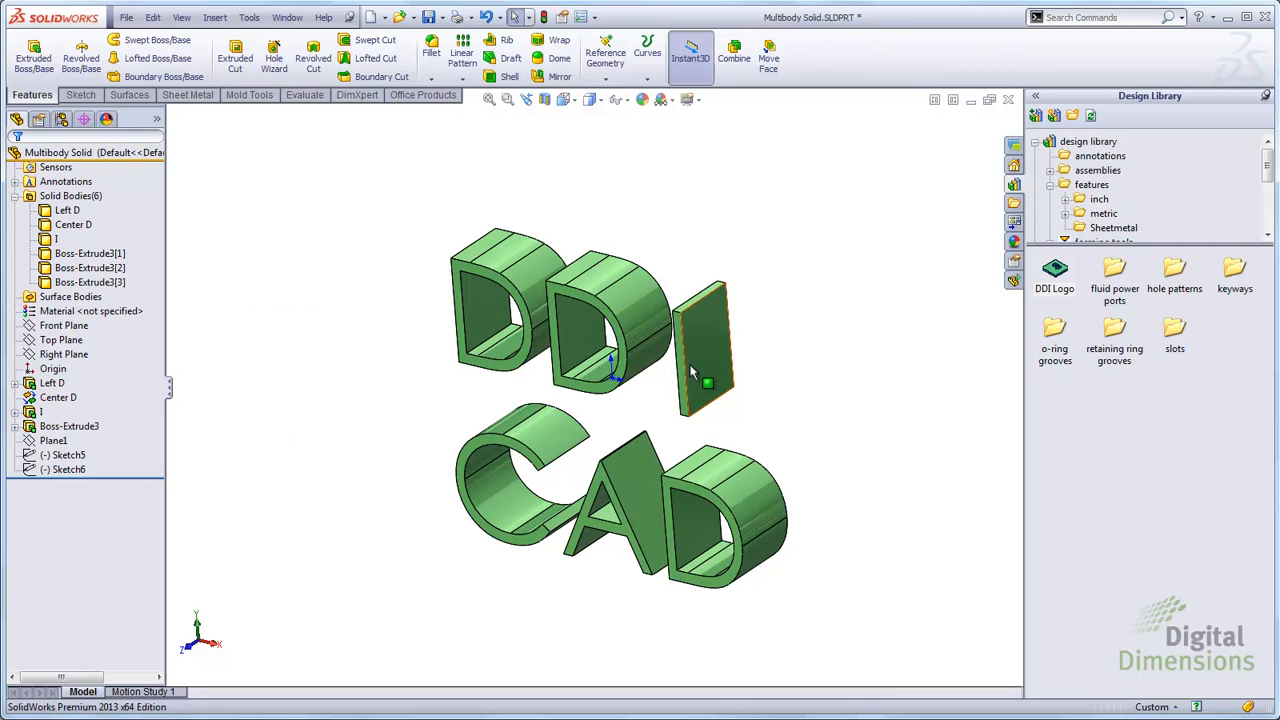
Hide the I body again, preview the hidden bodies with Show Hidden Bodies and exit without restoring any.
right_click(745, 360)
left_click(742, 337)
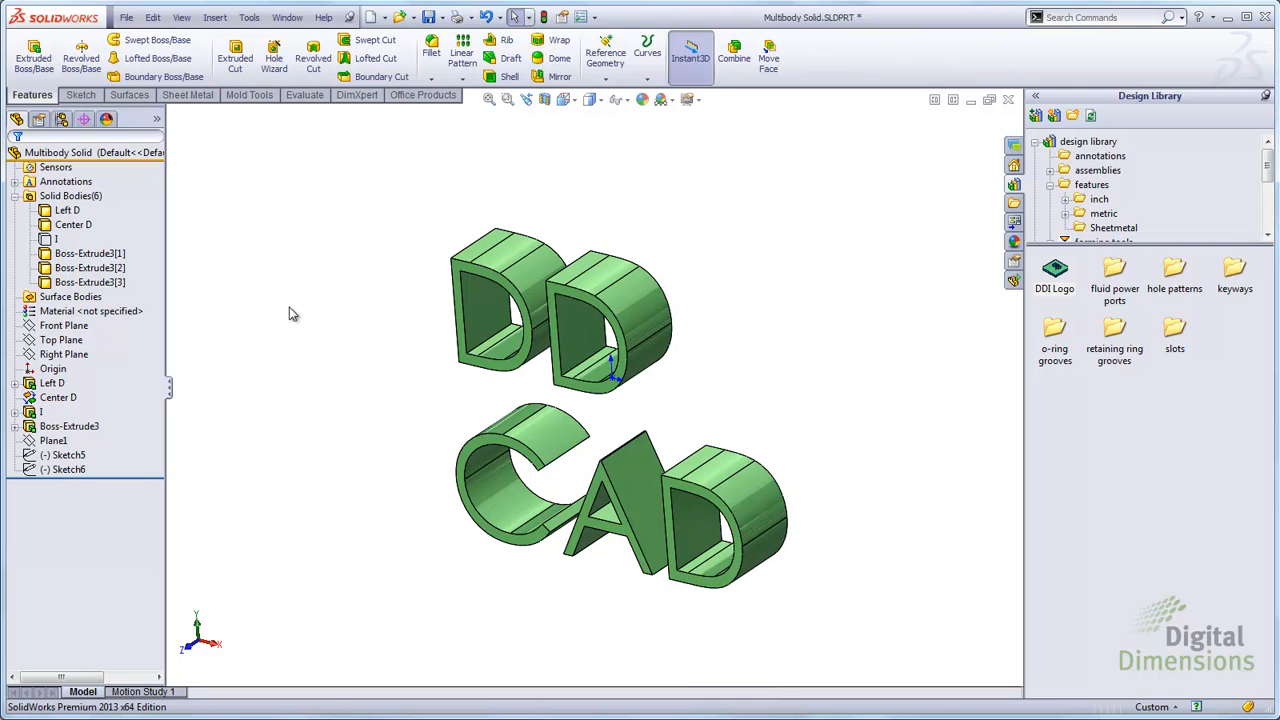
right_click(287, 313)
left_click(330, 417)
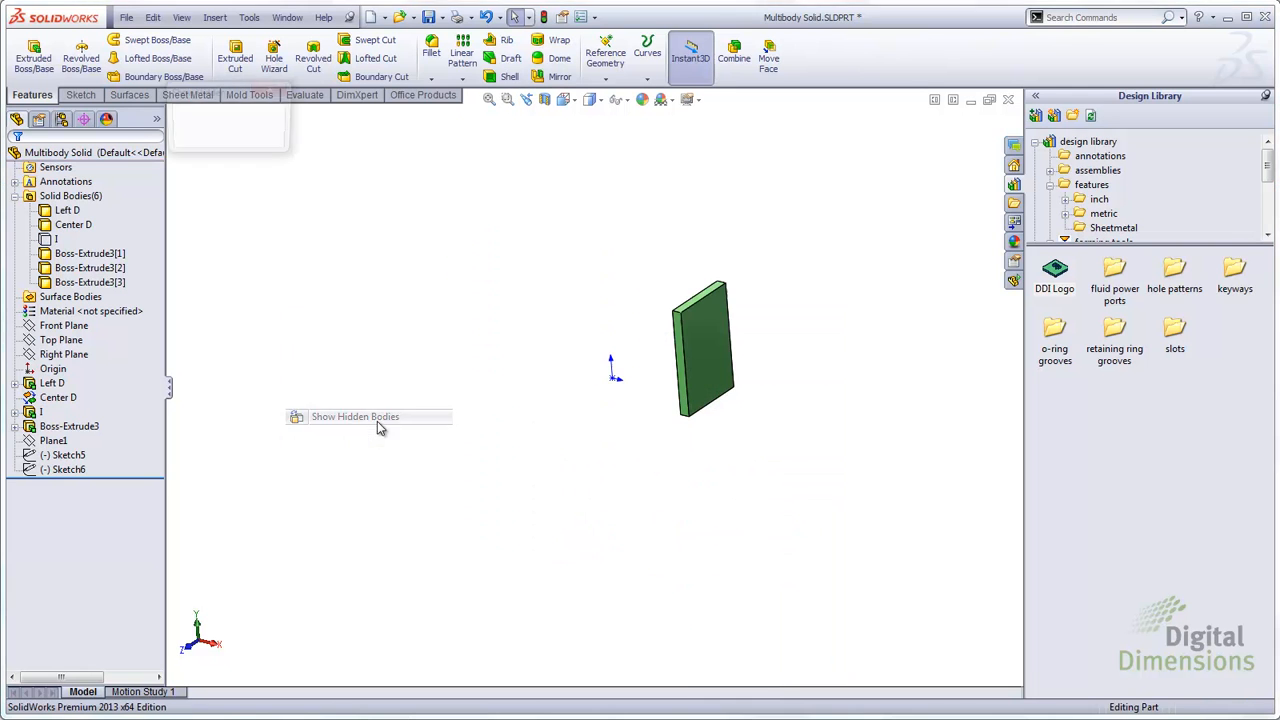
left_click(241, 116)
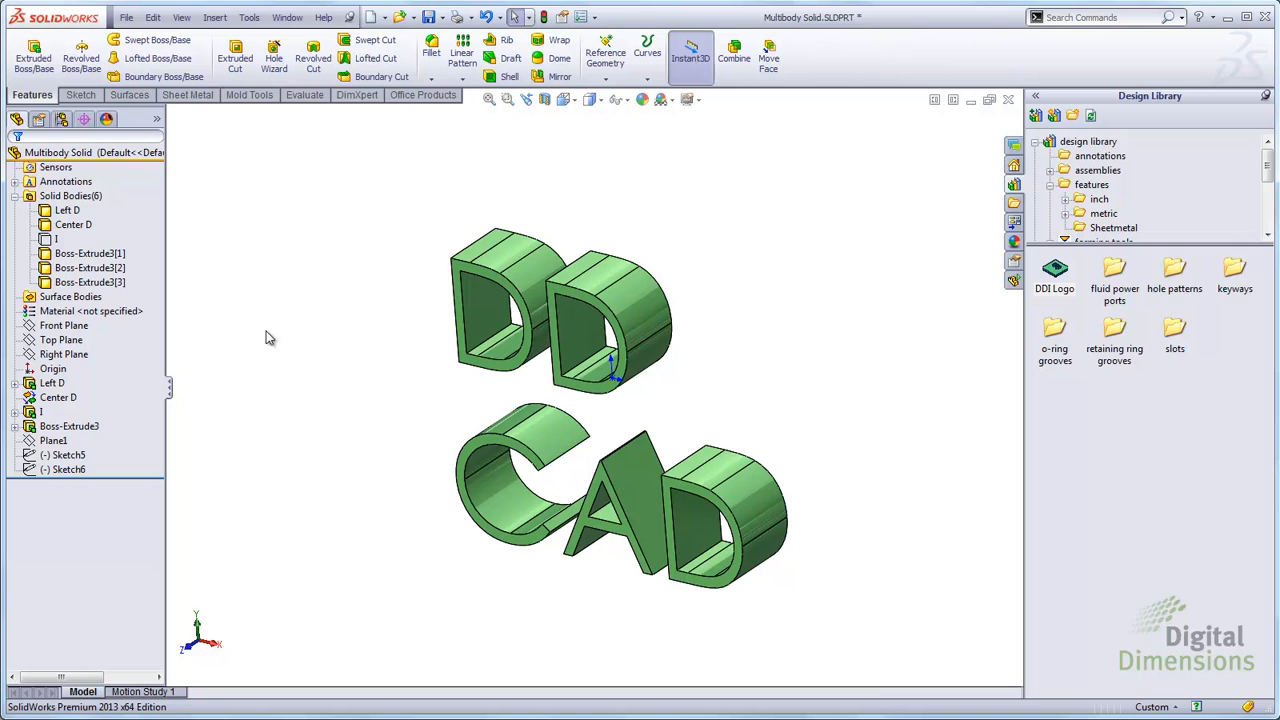
Consult the Parts presentation slide, return to SolidWorks and bring up the HangerBracket part fitted in view.
key("alt+Tab")
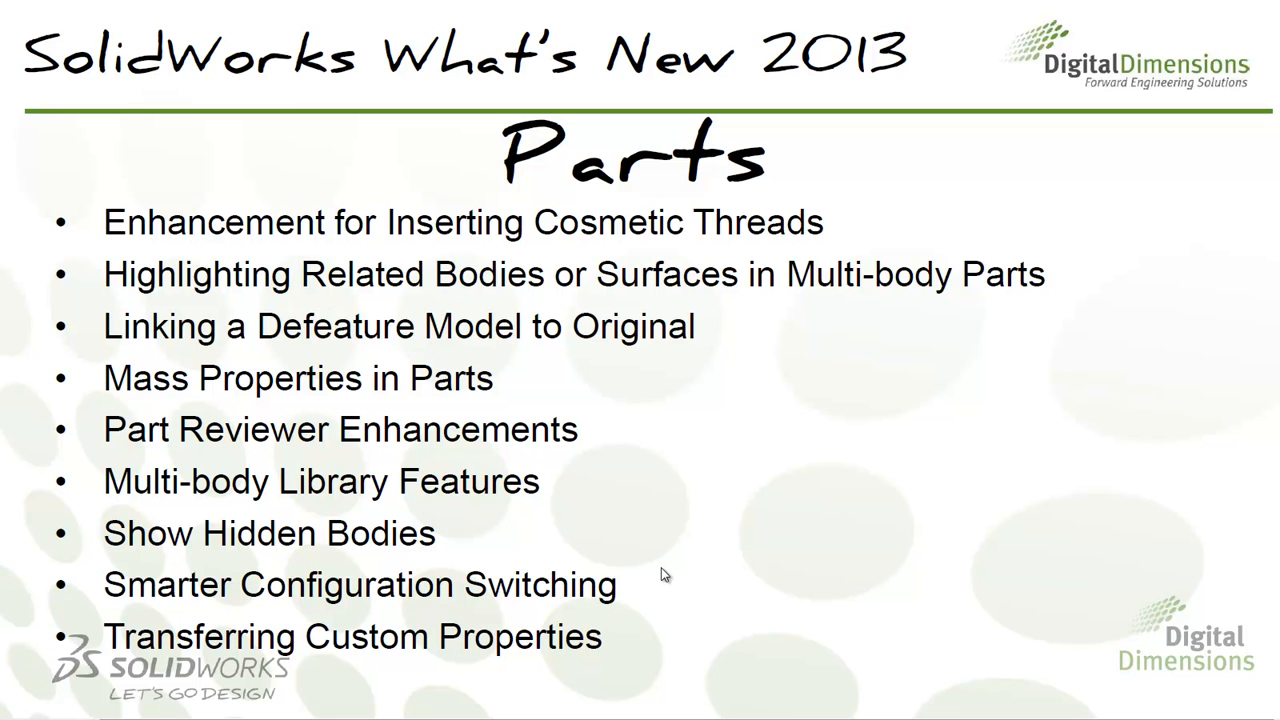
key("alt+Tab")
key("ctrl+Tab")
key("ctrl+Down")
key("ctrl+Down")
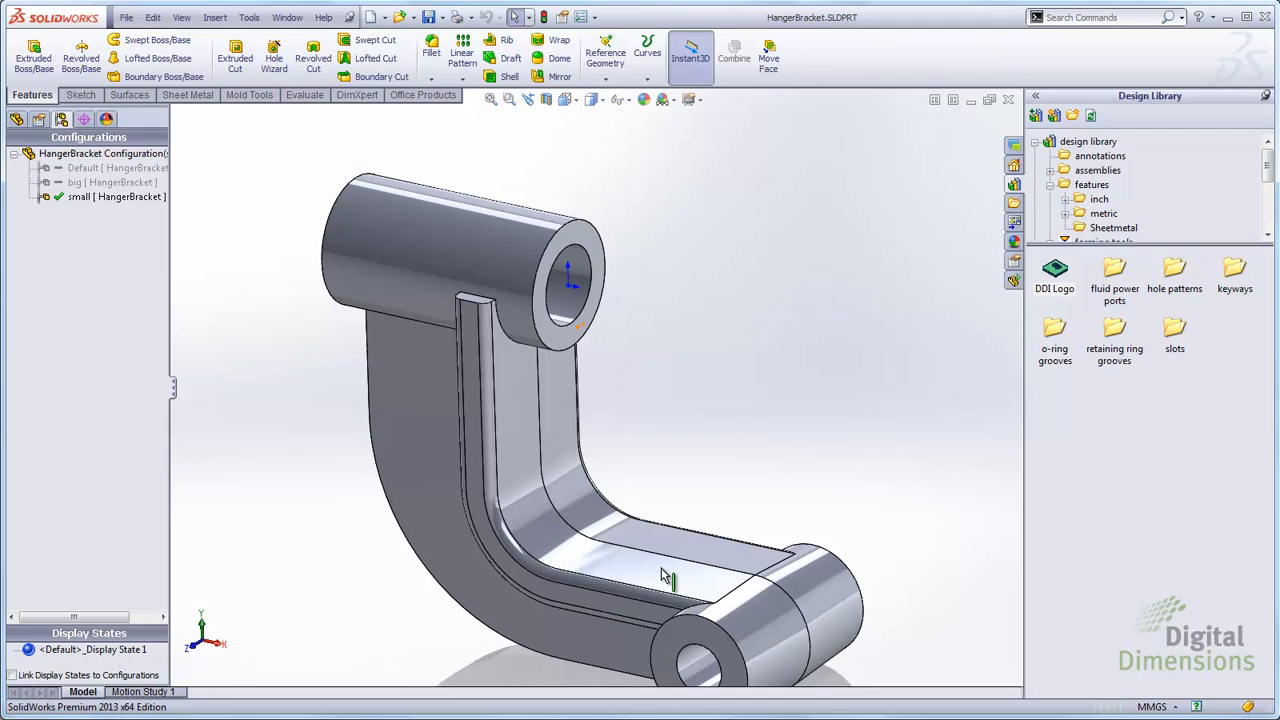
key("f")
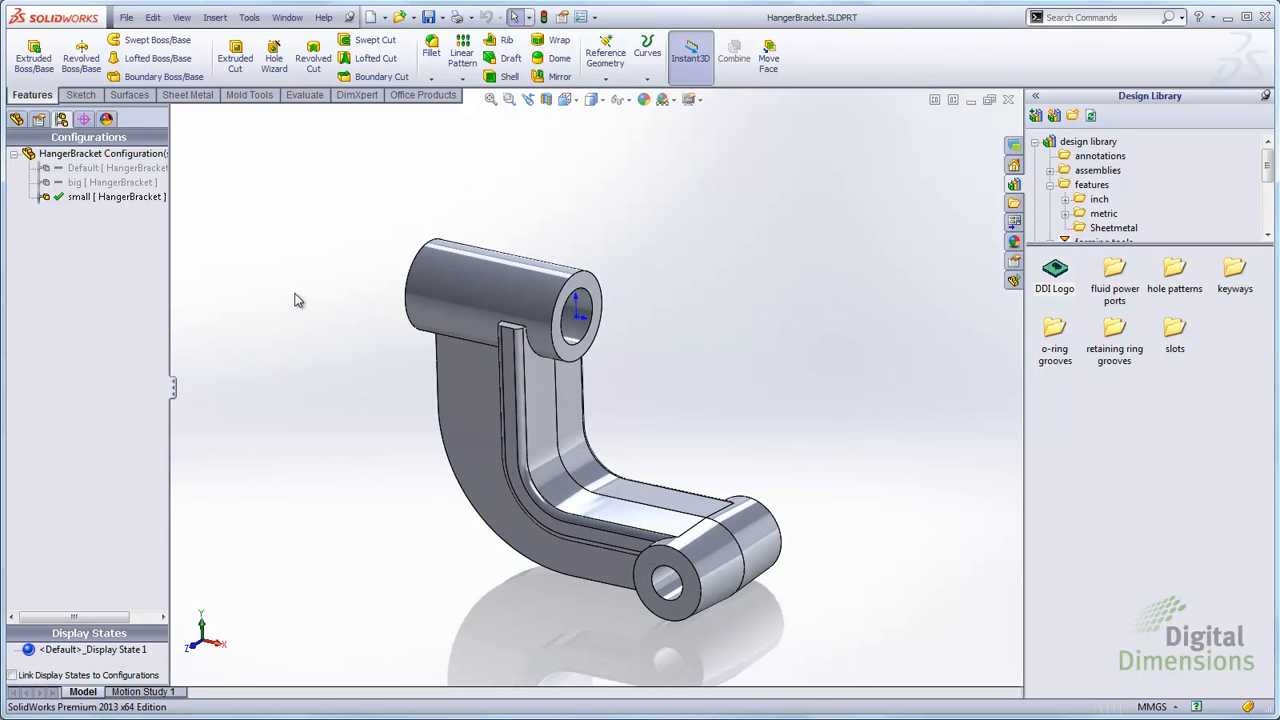
Switch HangerBracket to the big configuration and back to the Default configuration.
left_click(72, 200)
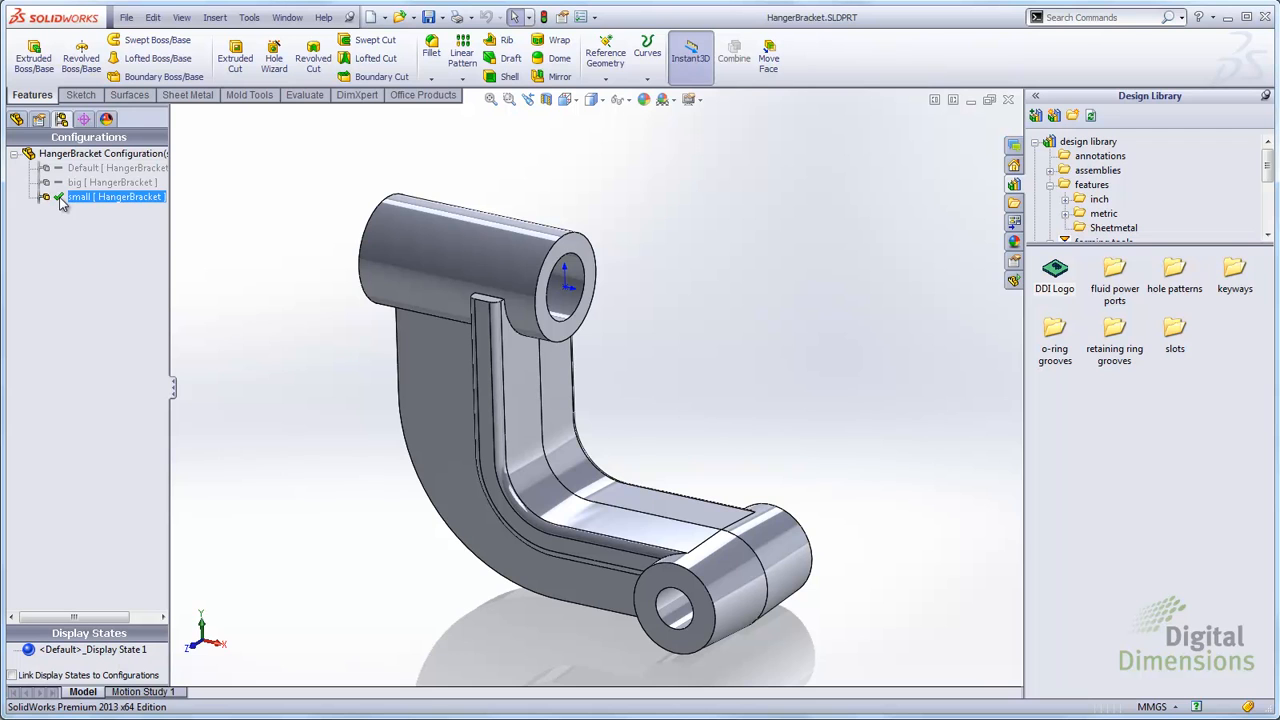
left_click(62, 170)
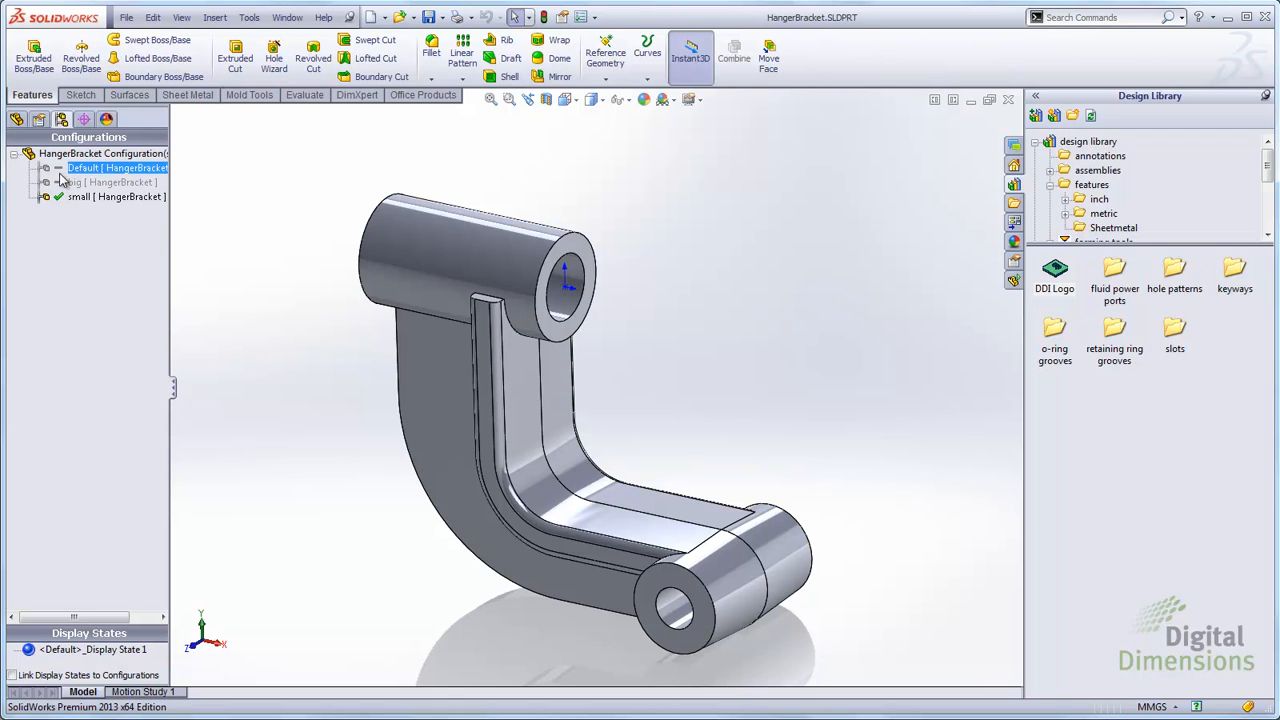
left_click(70, 183)
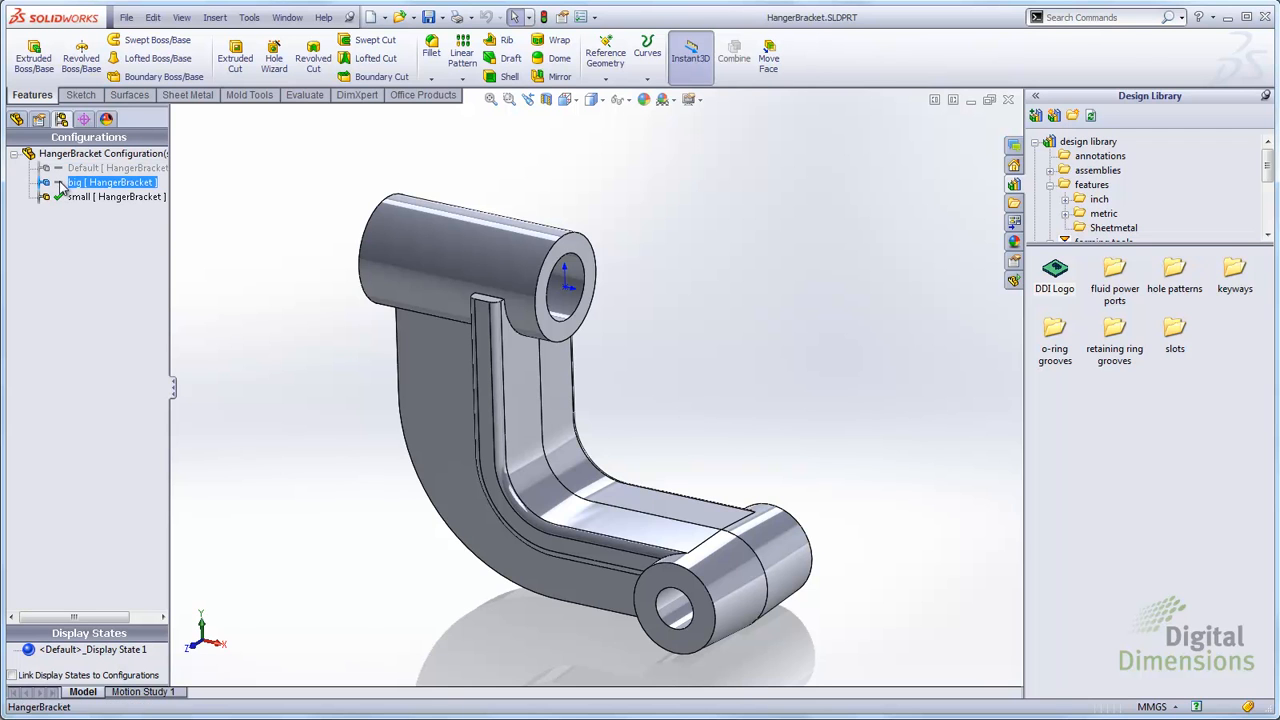
double_click(80, 184)
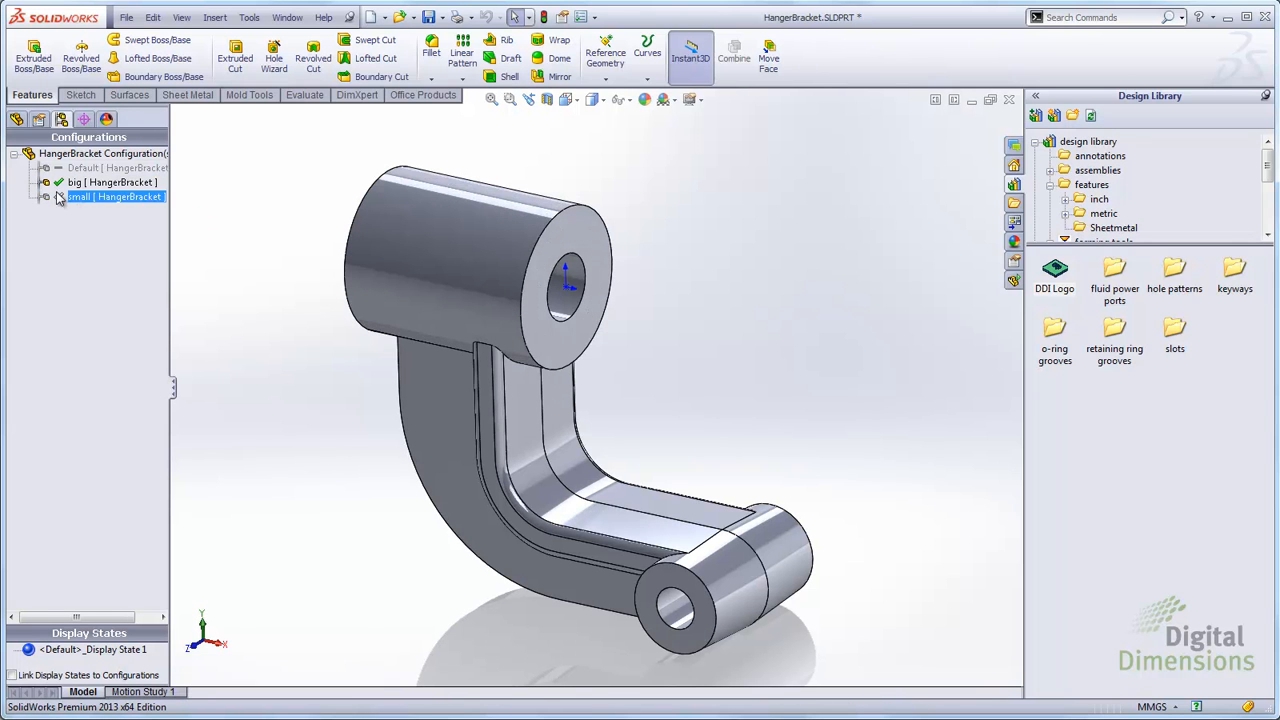
double_click(110, 168)
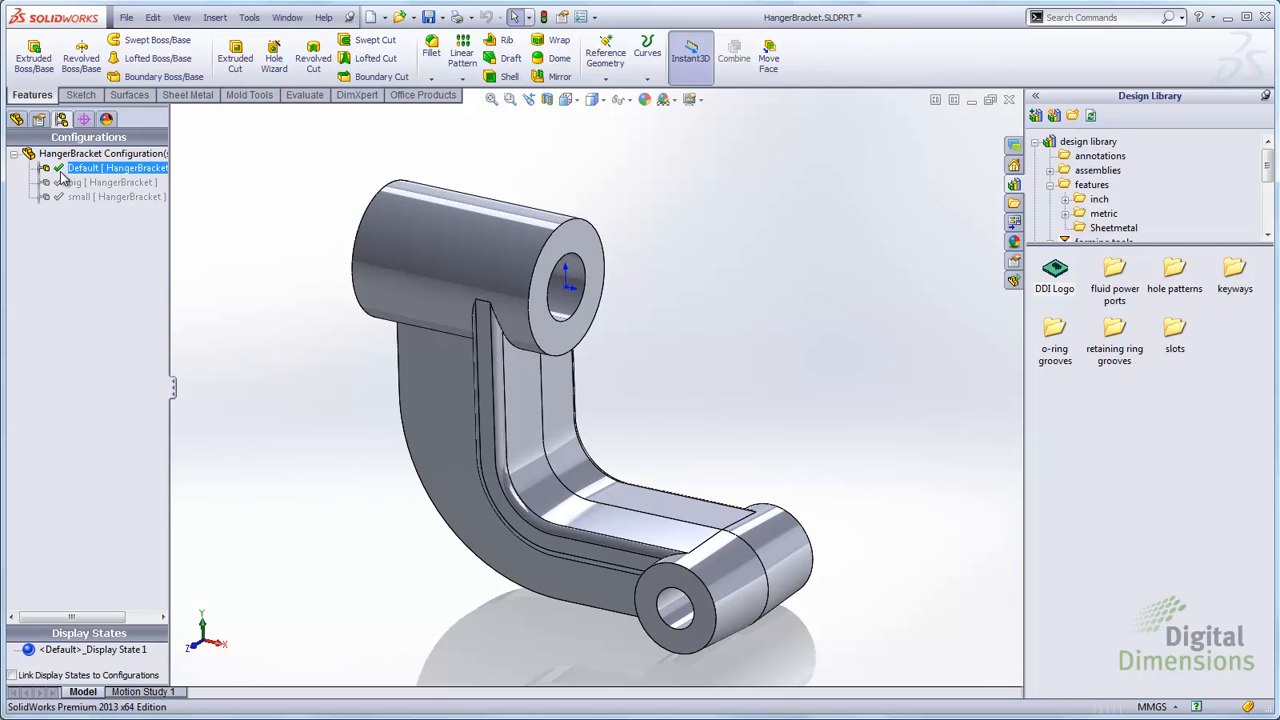
Add a rebuild/save mark to the Default configuration and extend the mark to all HangerBracket configurations.
right_click(62, 172)
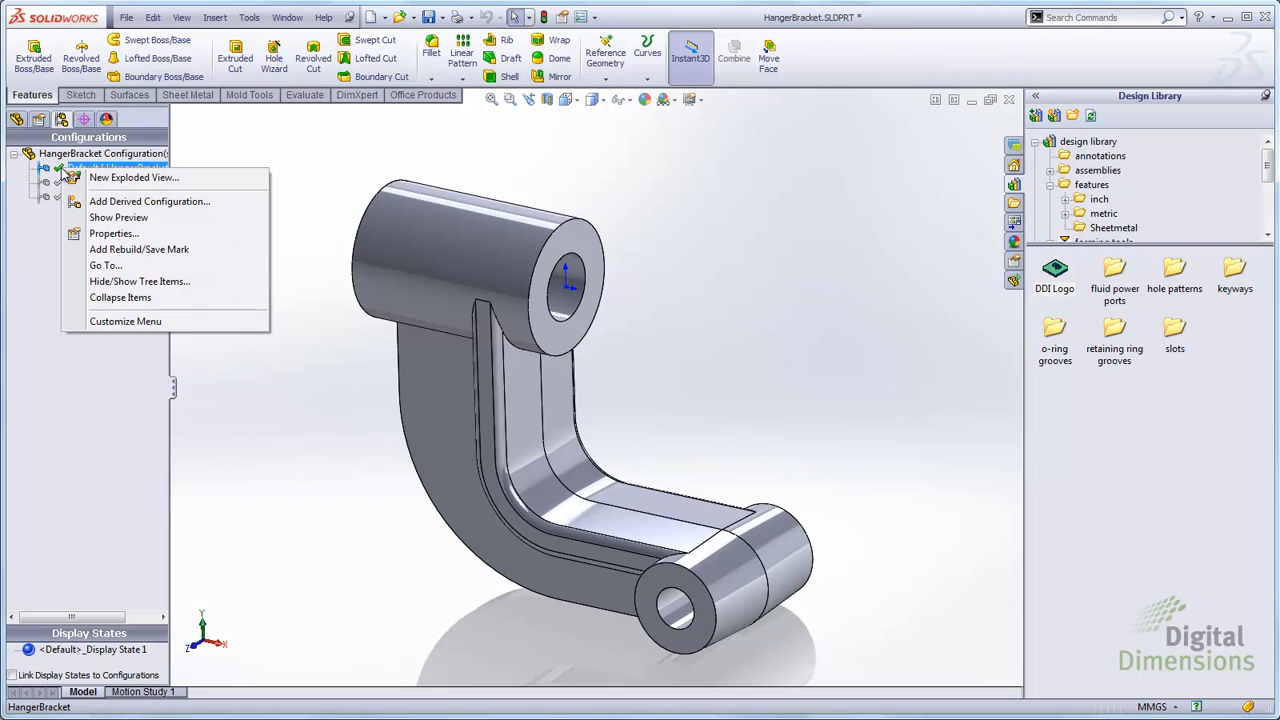
left_click(124, 250)
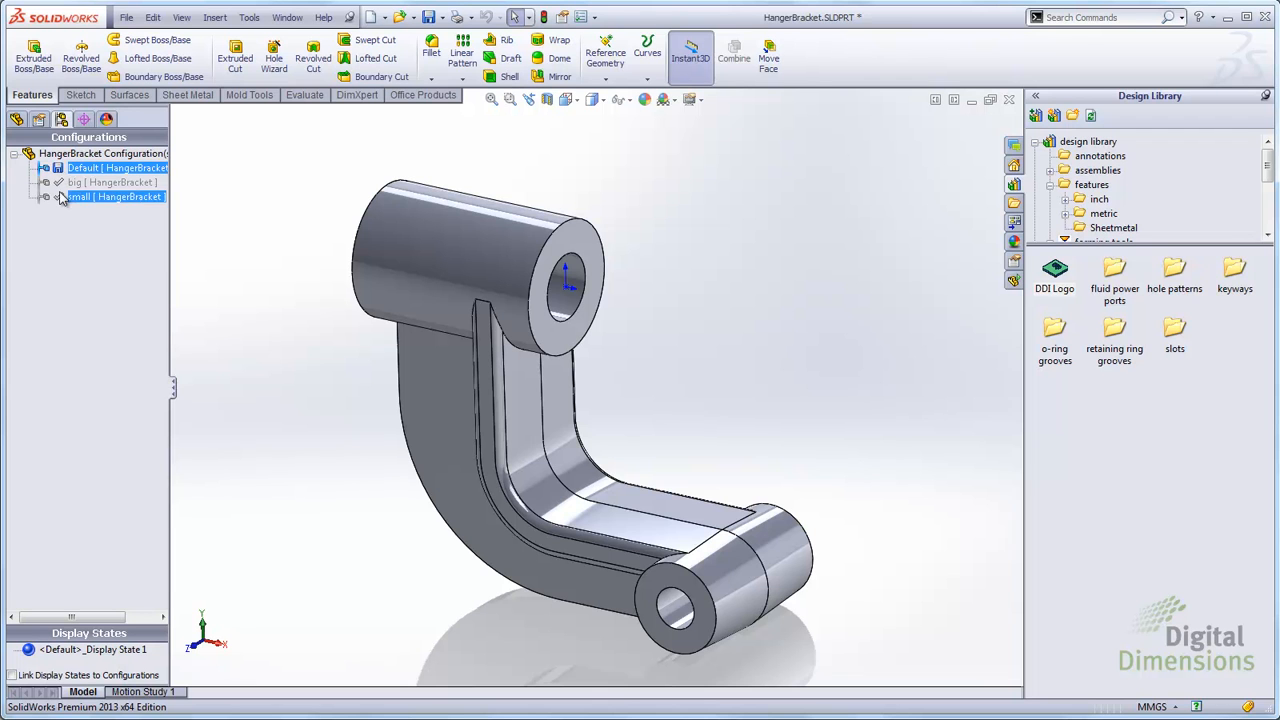
right_click(75, 155)
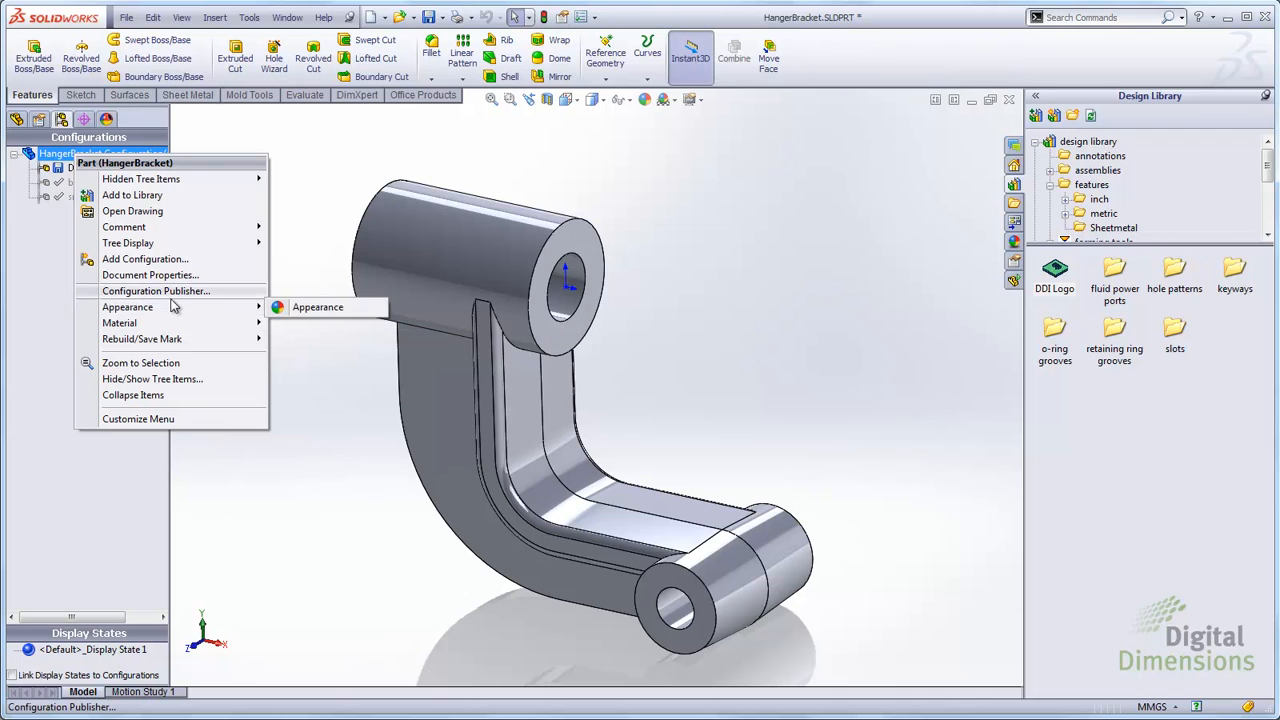
mouse_move(176, 341)
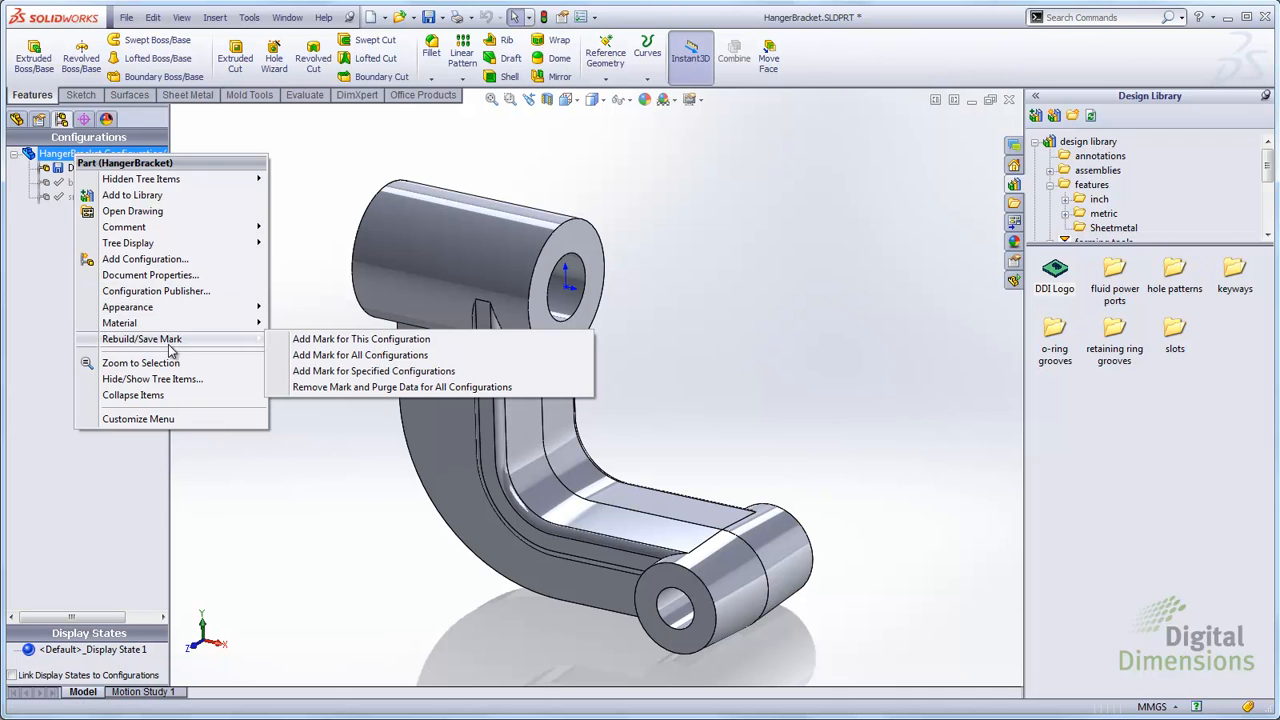
left_click(336, 356)
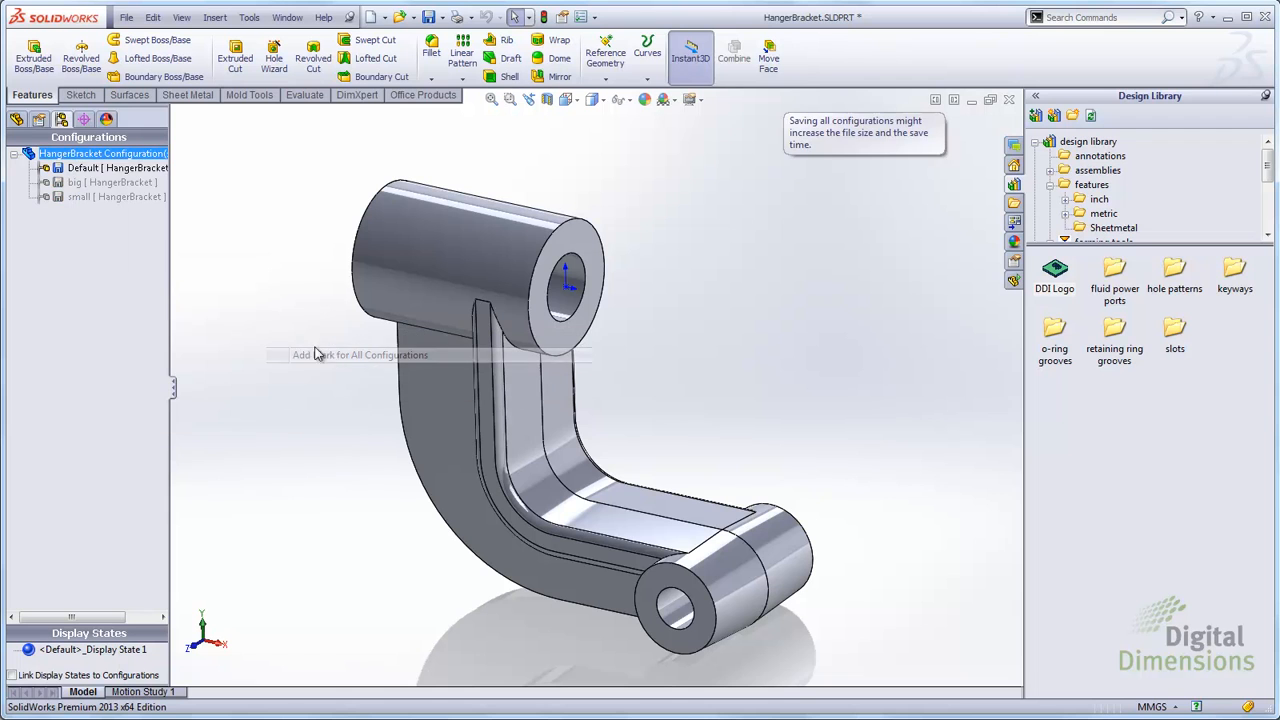
Remove the mark and purge data for all configurations, and add a rebuild/save mark to the small configuration only.
right_click(104, 155)
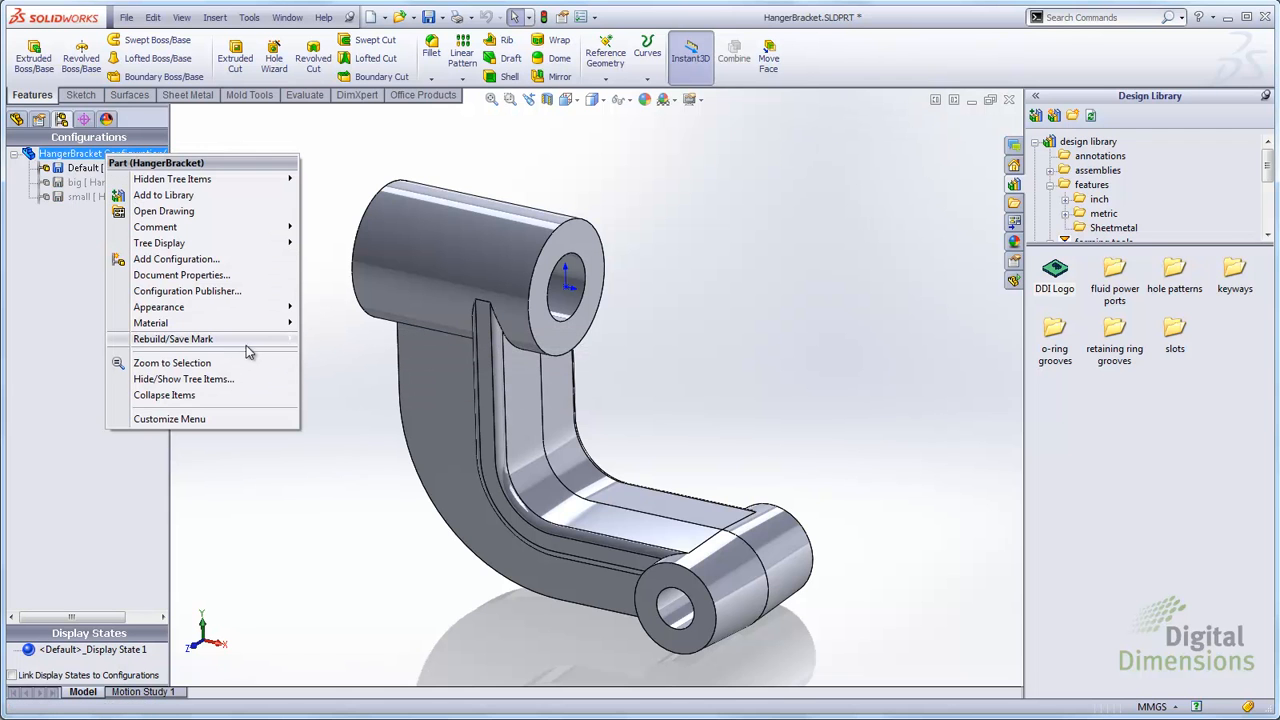
mouse_move(248, 342)
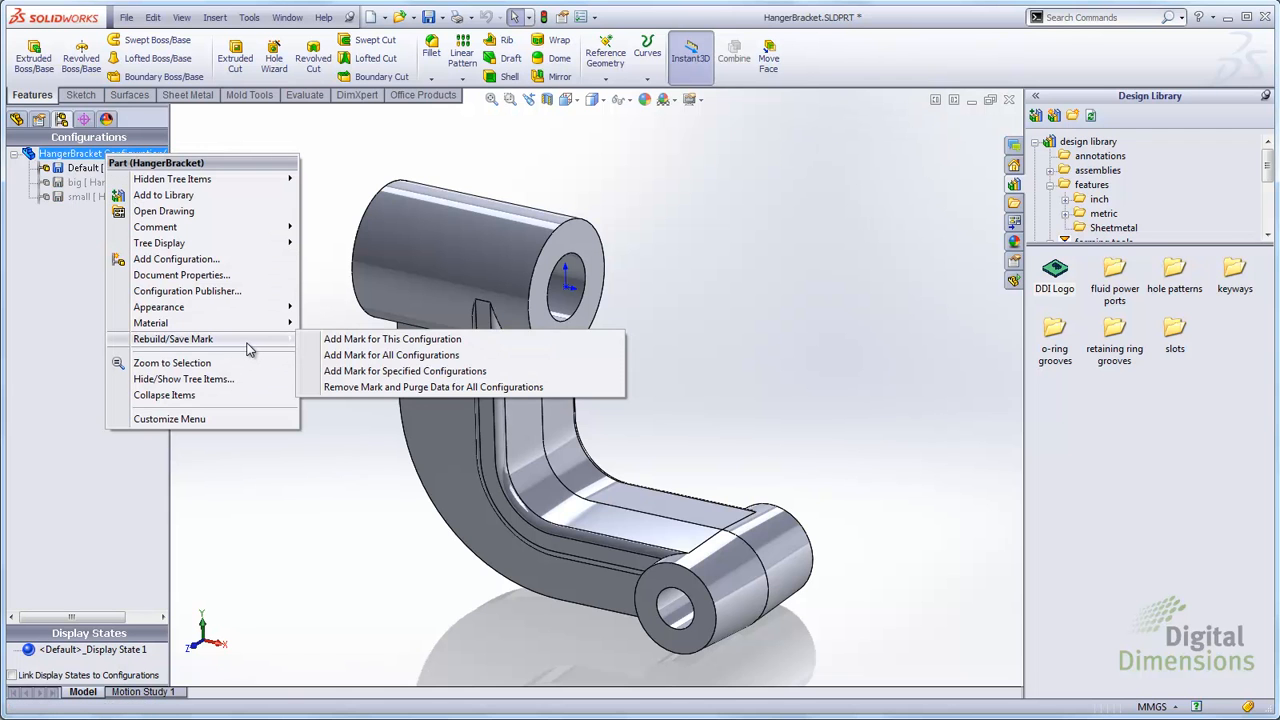
left_click(383, 390)
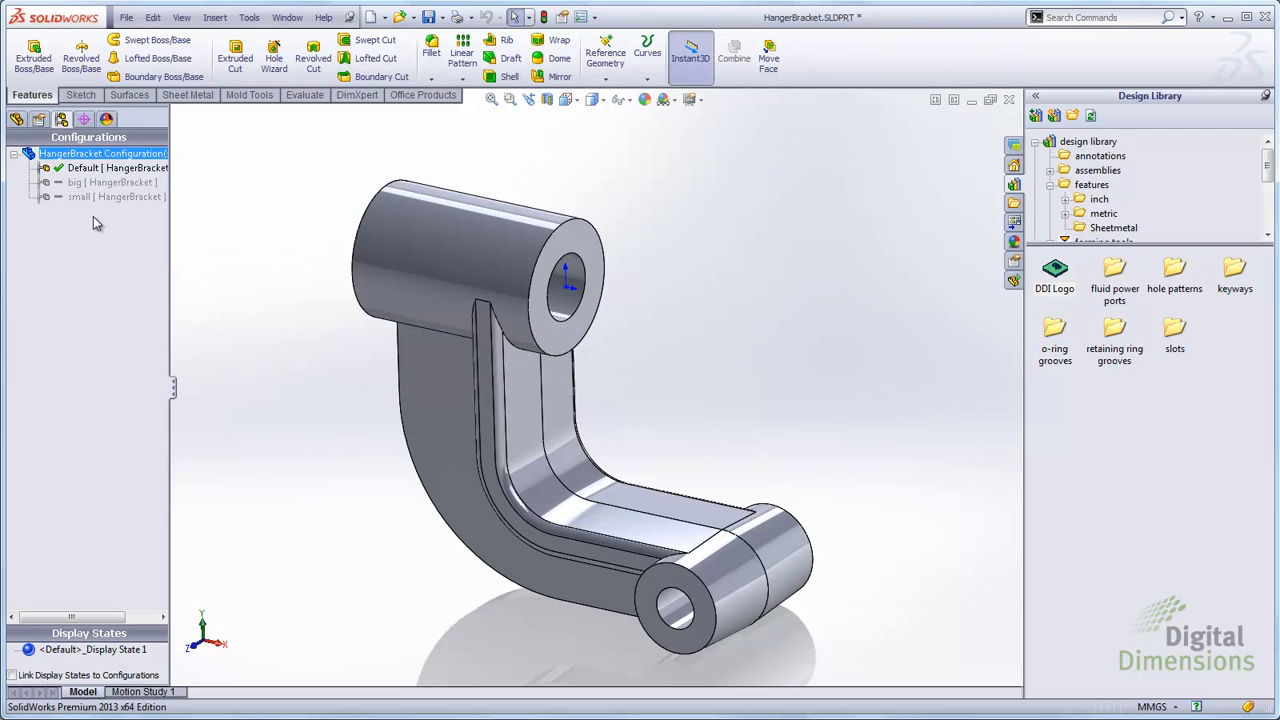
right_click(60, 197)
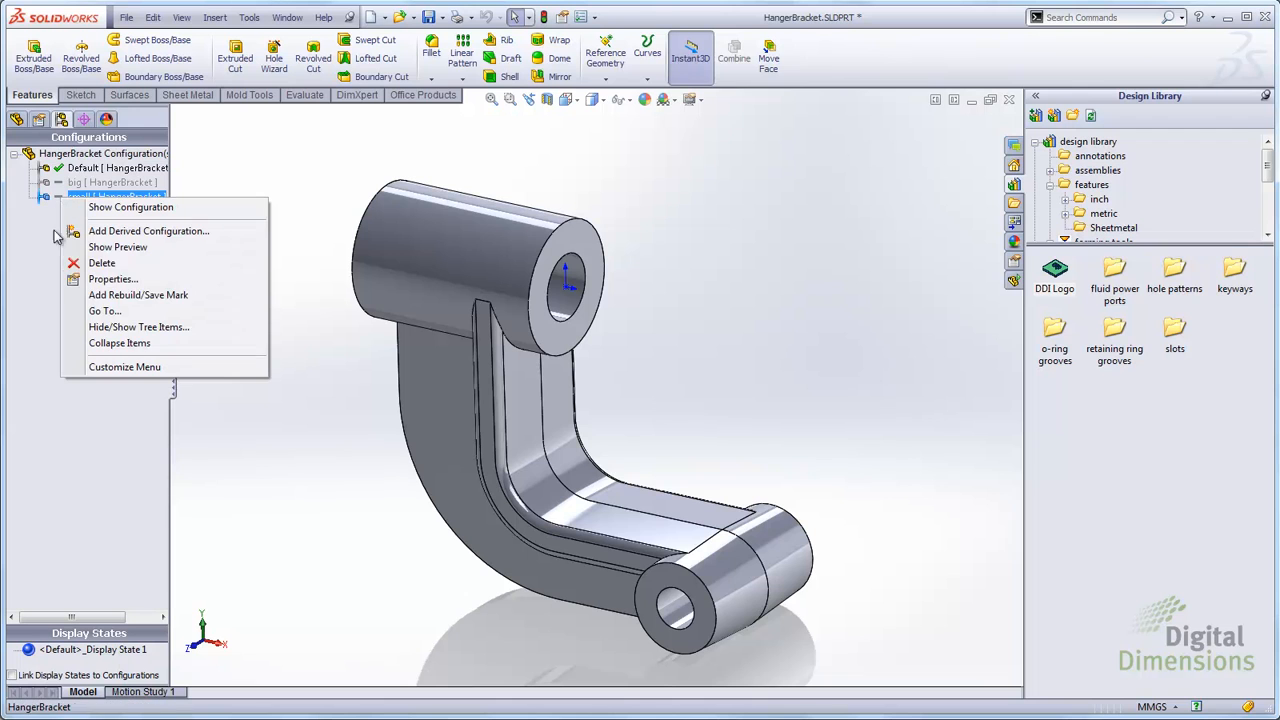
left_click(130, 295)
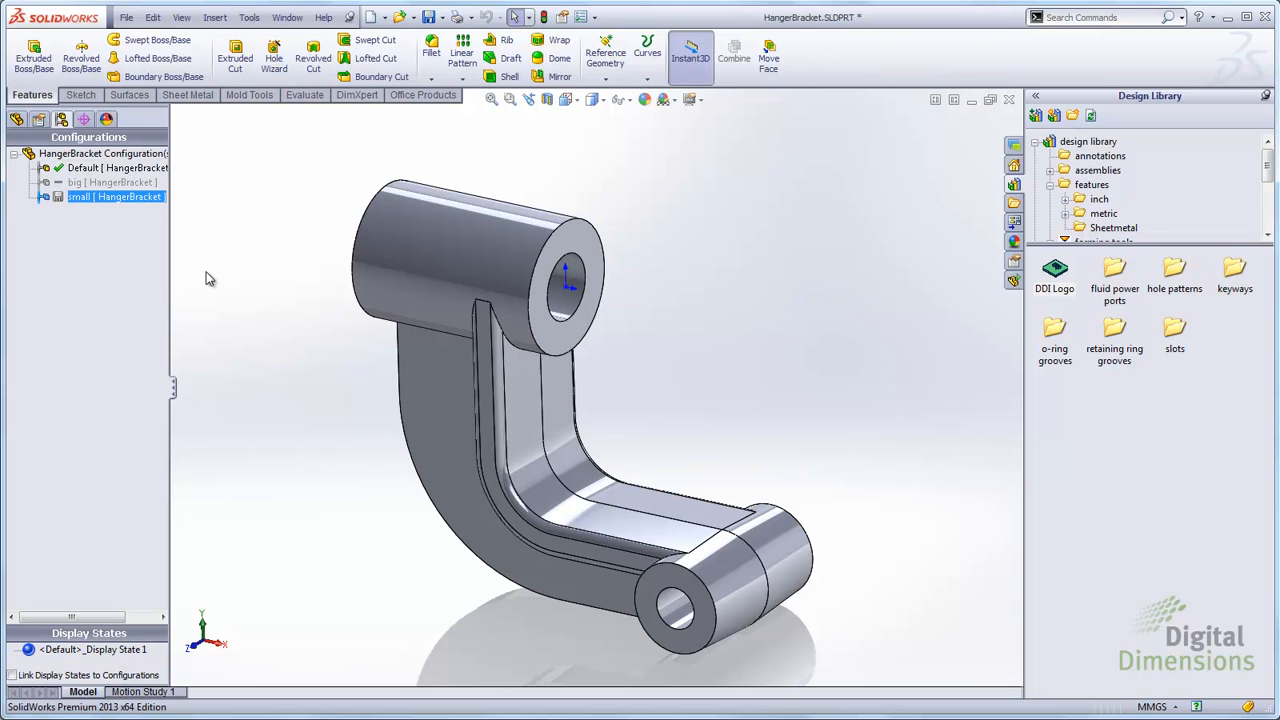
Consult the Parts presentation slide and bring up the Weldment Cut List-B3 part in SolidWorks.
key("alt+Tab")
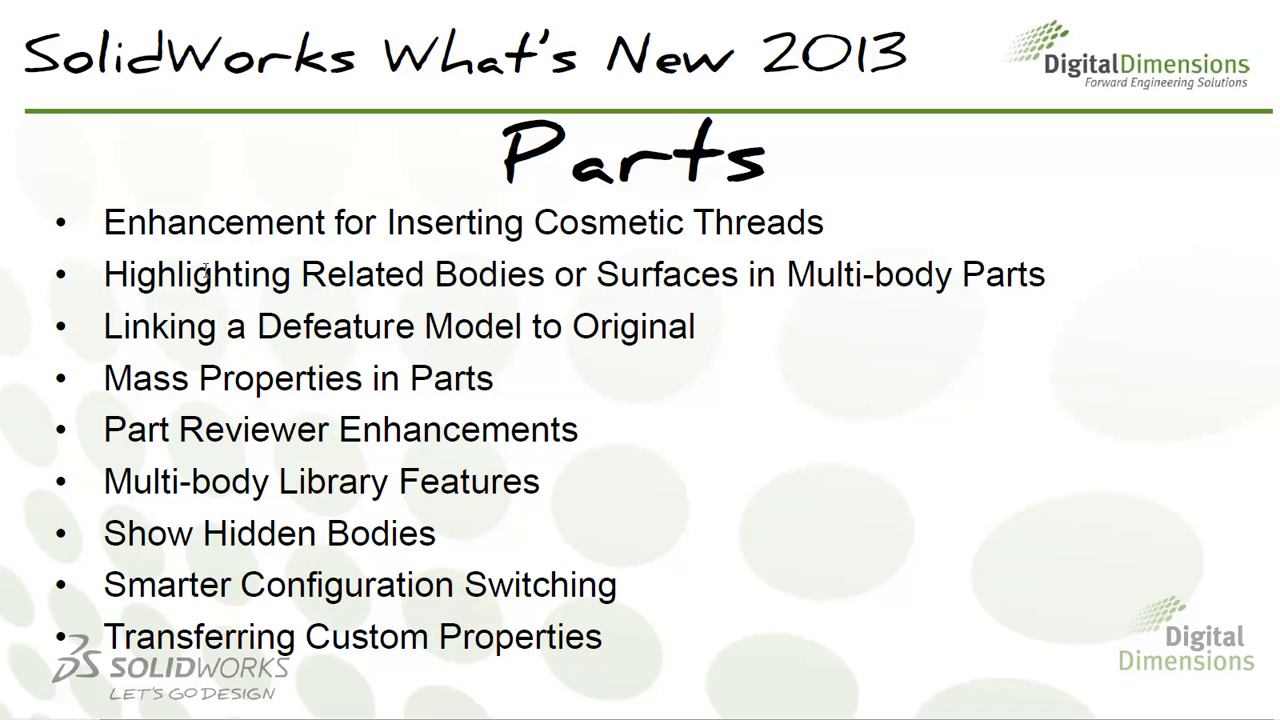
key("alt+Tab")
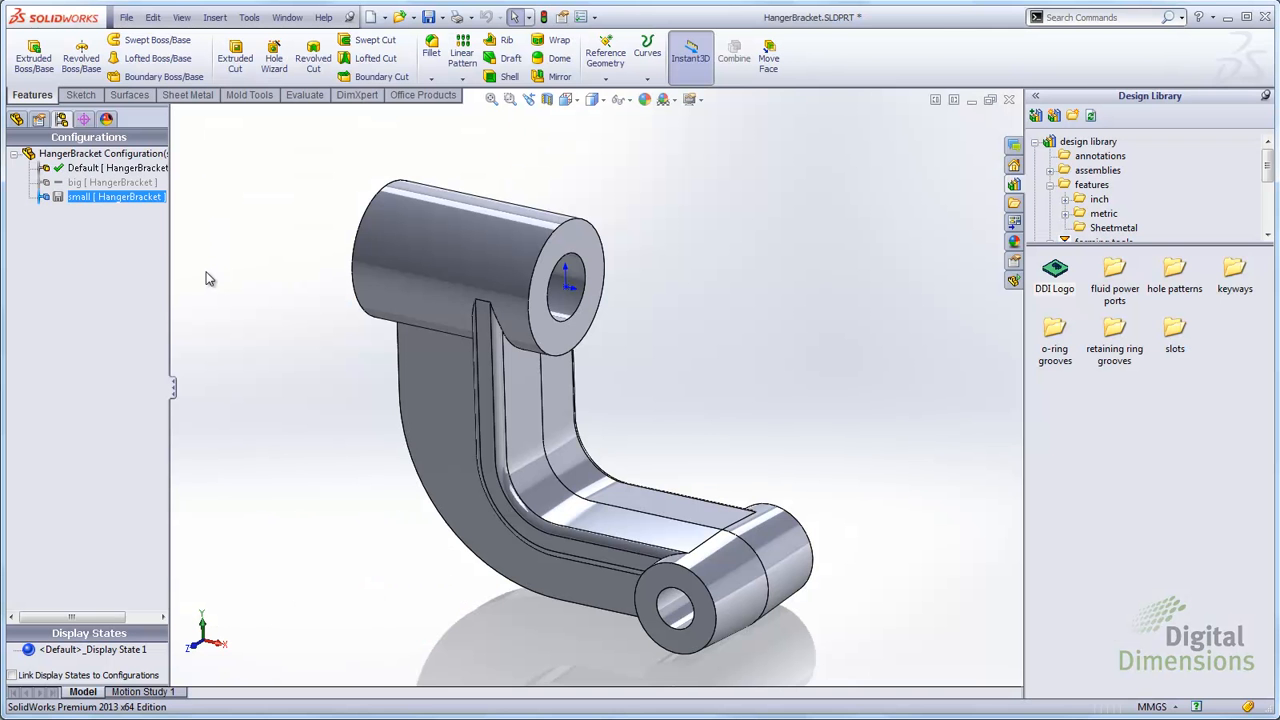
key("alt+Tab")
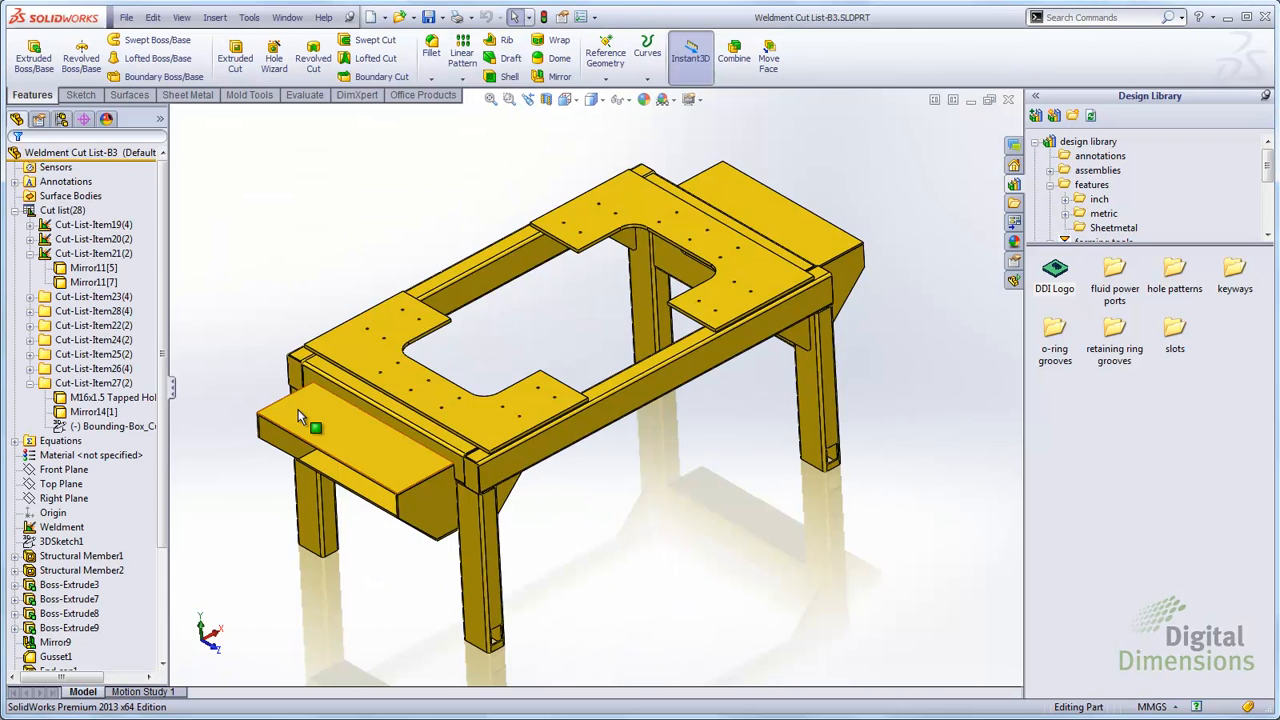
middle_click_drag(298, 409, 508, 483)
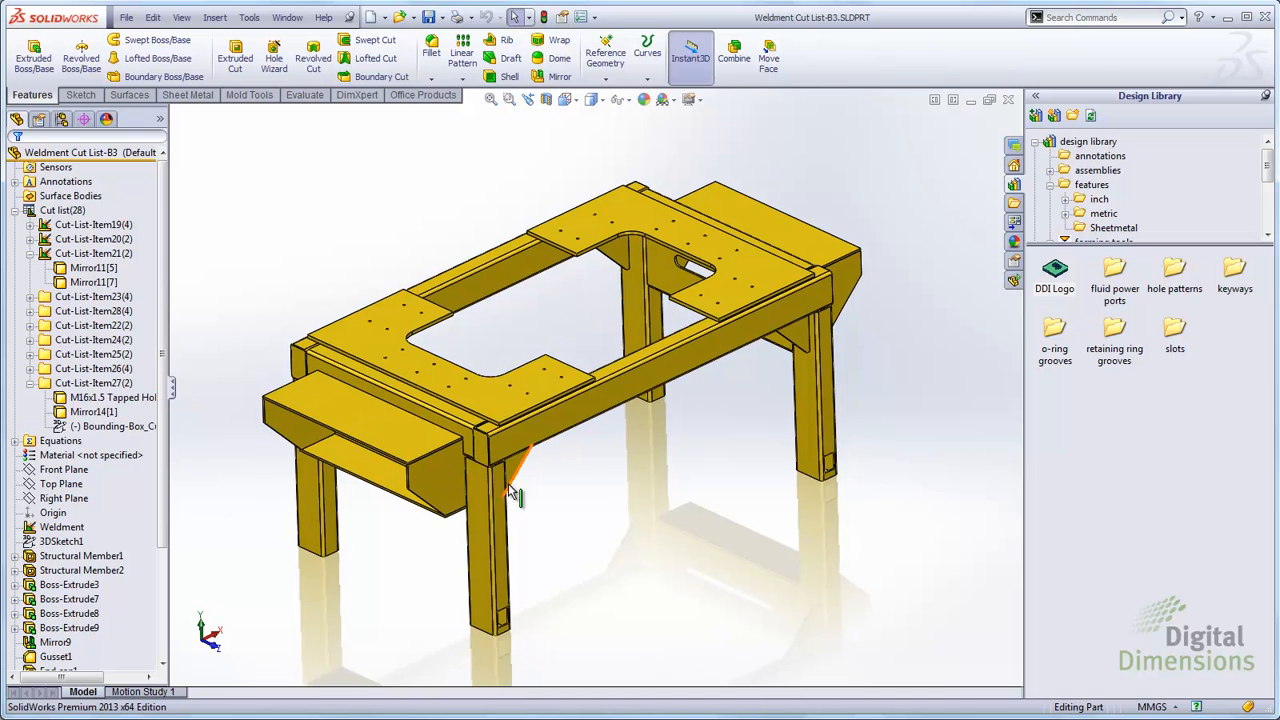
scroll(322, 332, "up", 3)
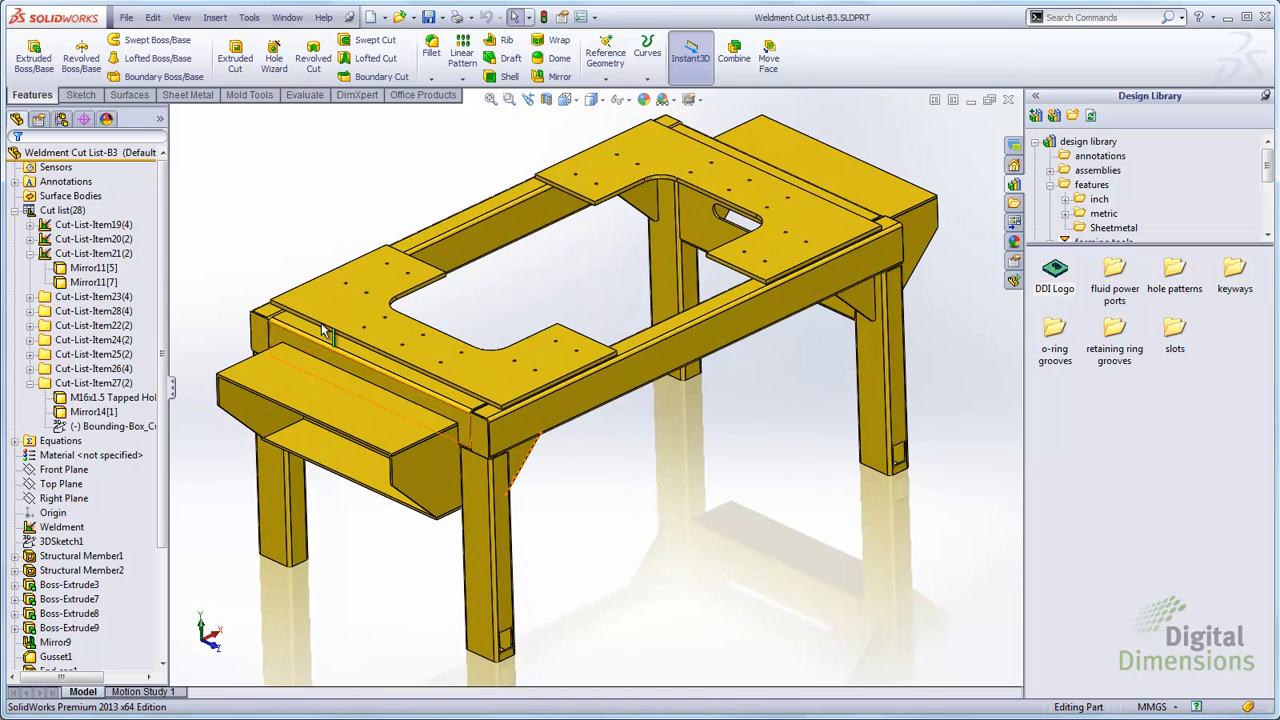
left_click(215, 20)
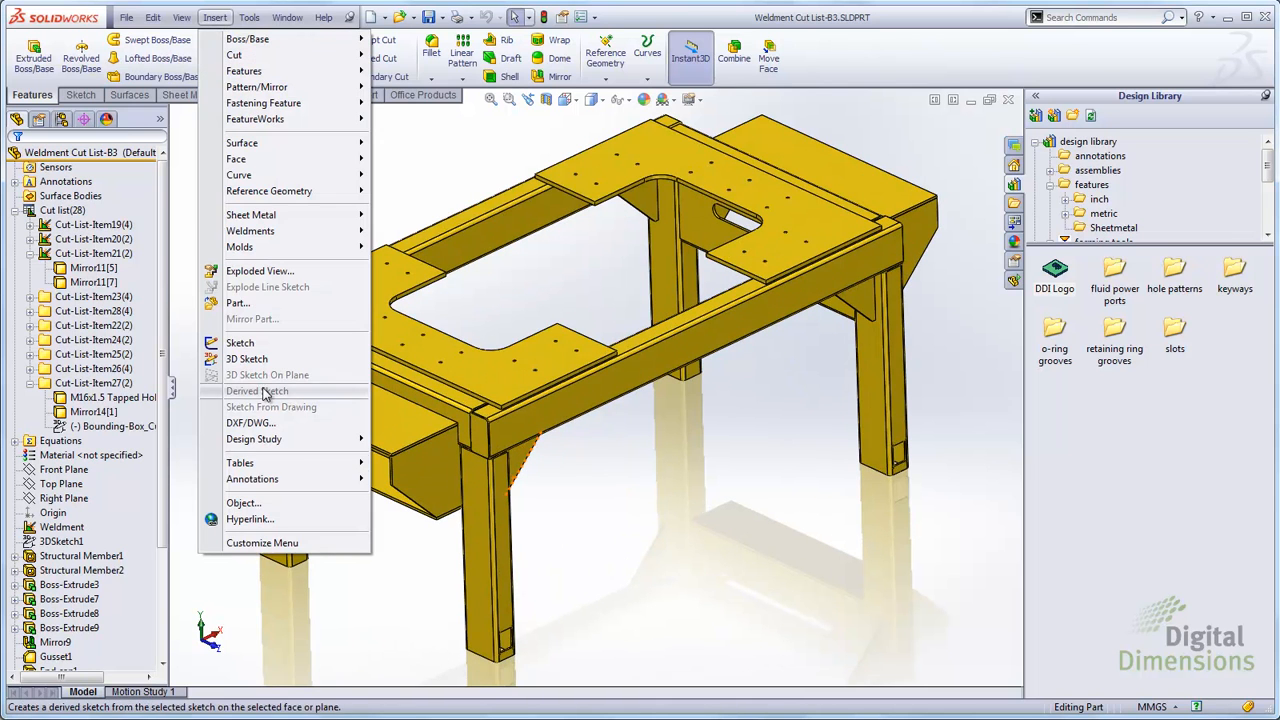
left_click(234, 303)
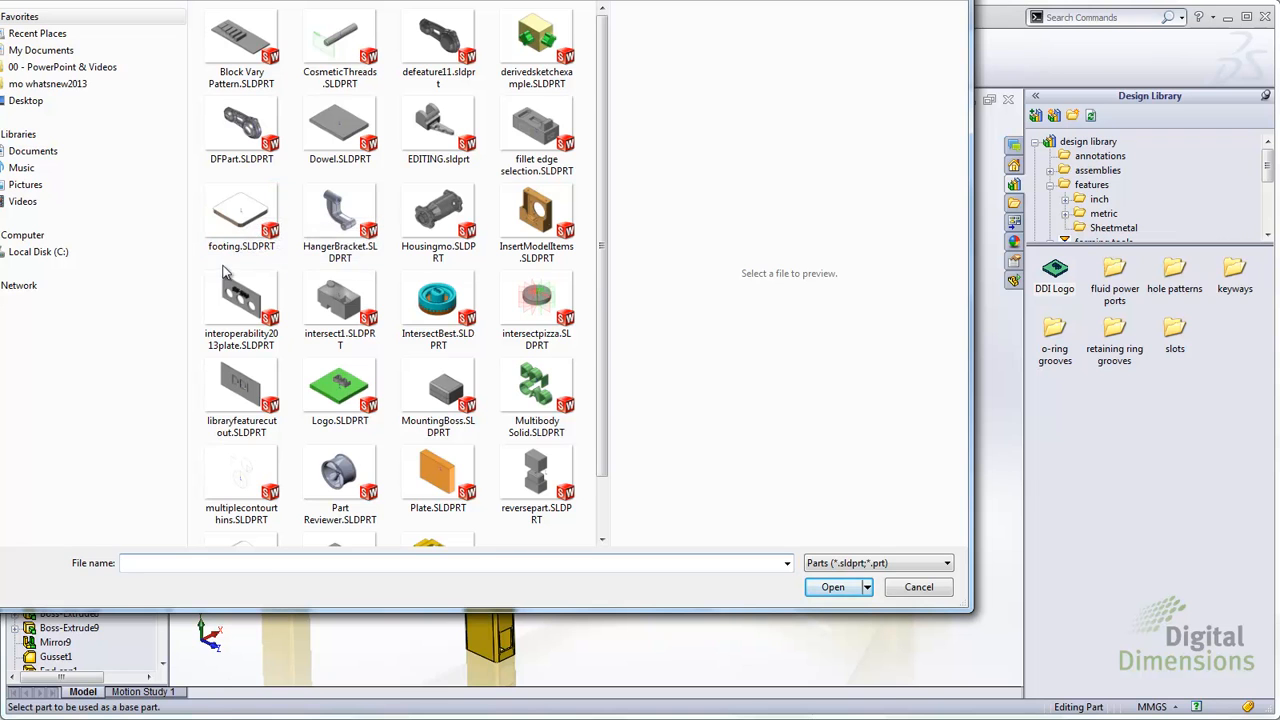
left_click(919, 587)
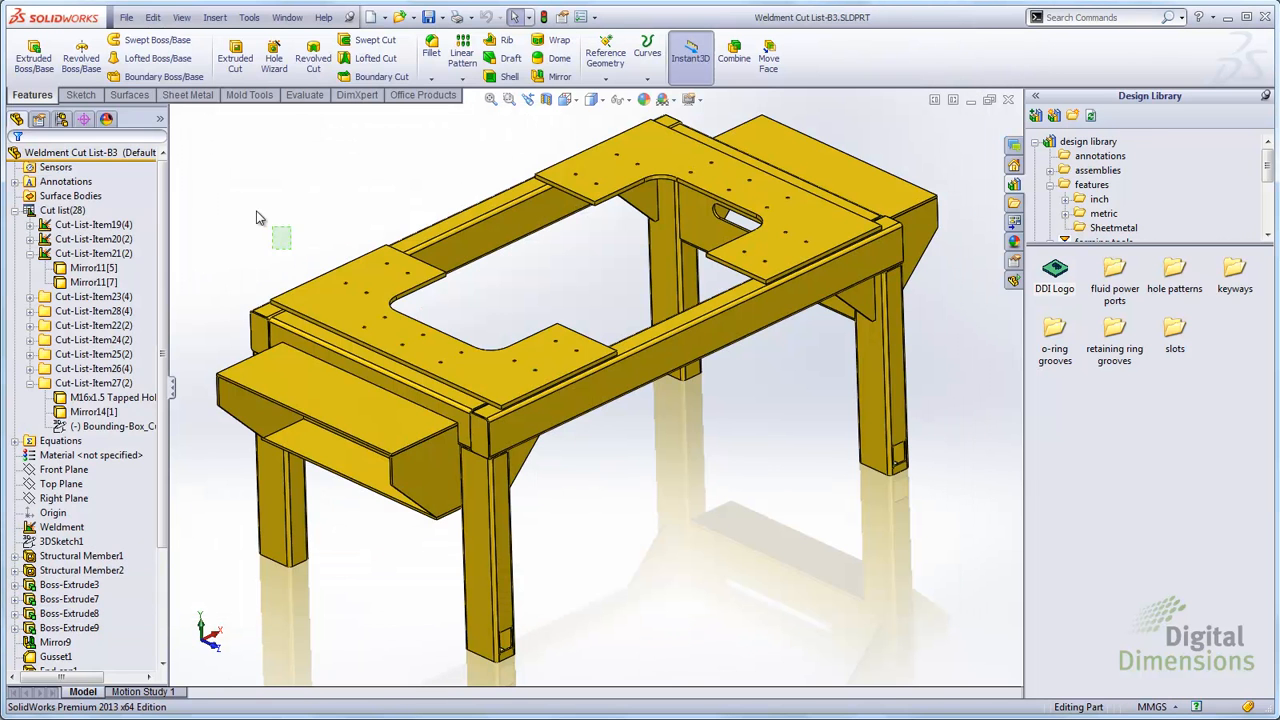
Open the footing.SLDPRT part file.
left_click(126, 17)
left_click(155, 57)
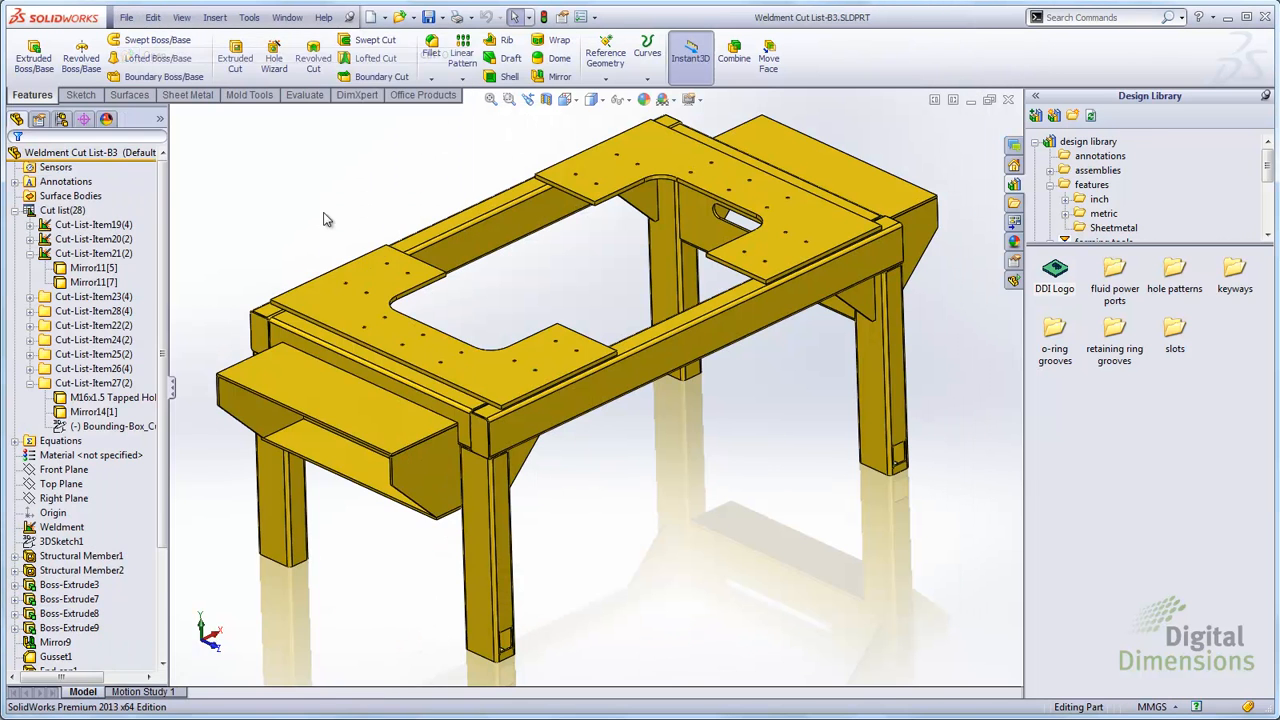
left_click(438, 215)
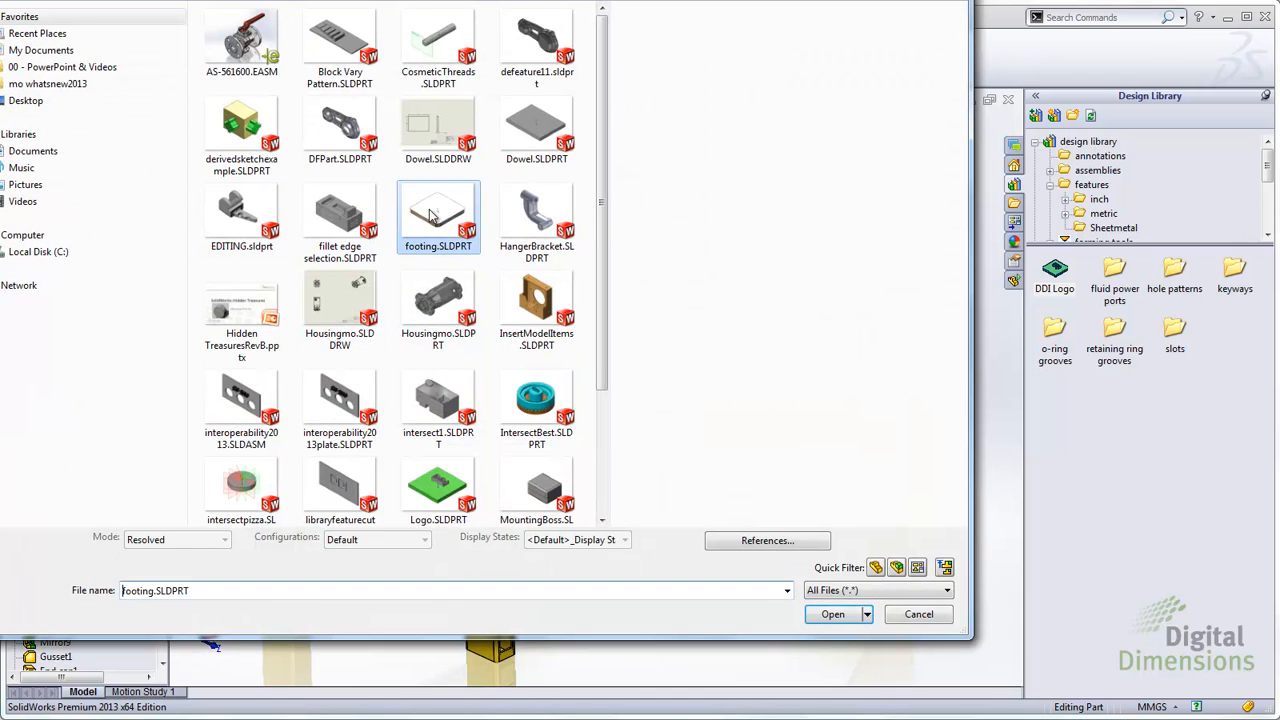
key("Return")
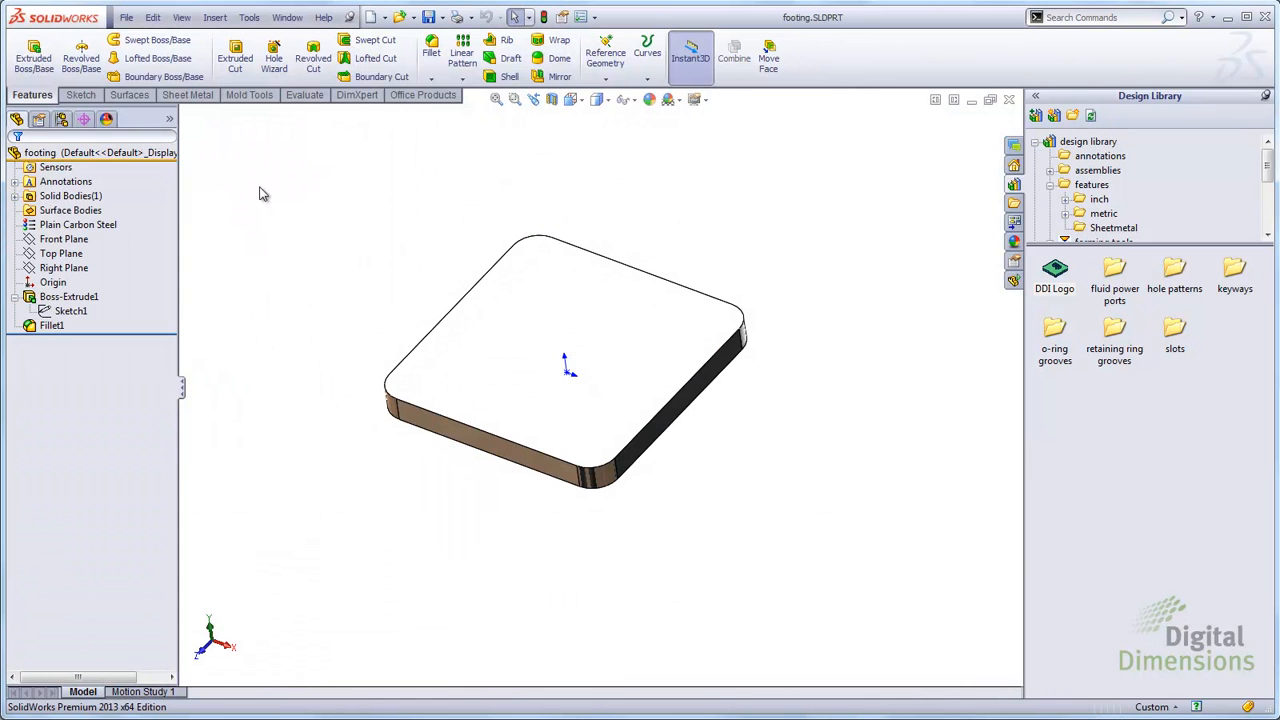
Review the footing part's configuration-specific file properties and return to the Weldment Cut List-B3 part.
left_click(126, 17)
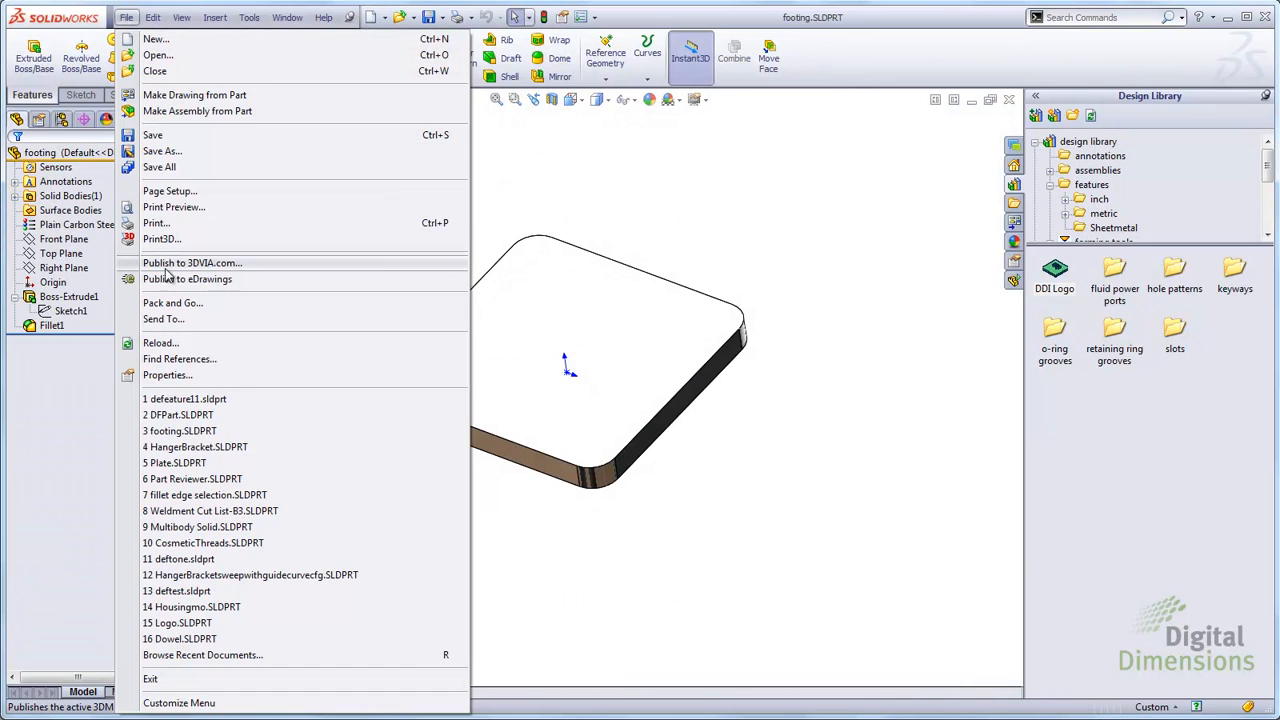
left_click(167, 376)
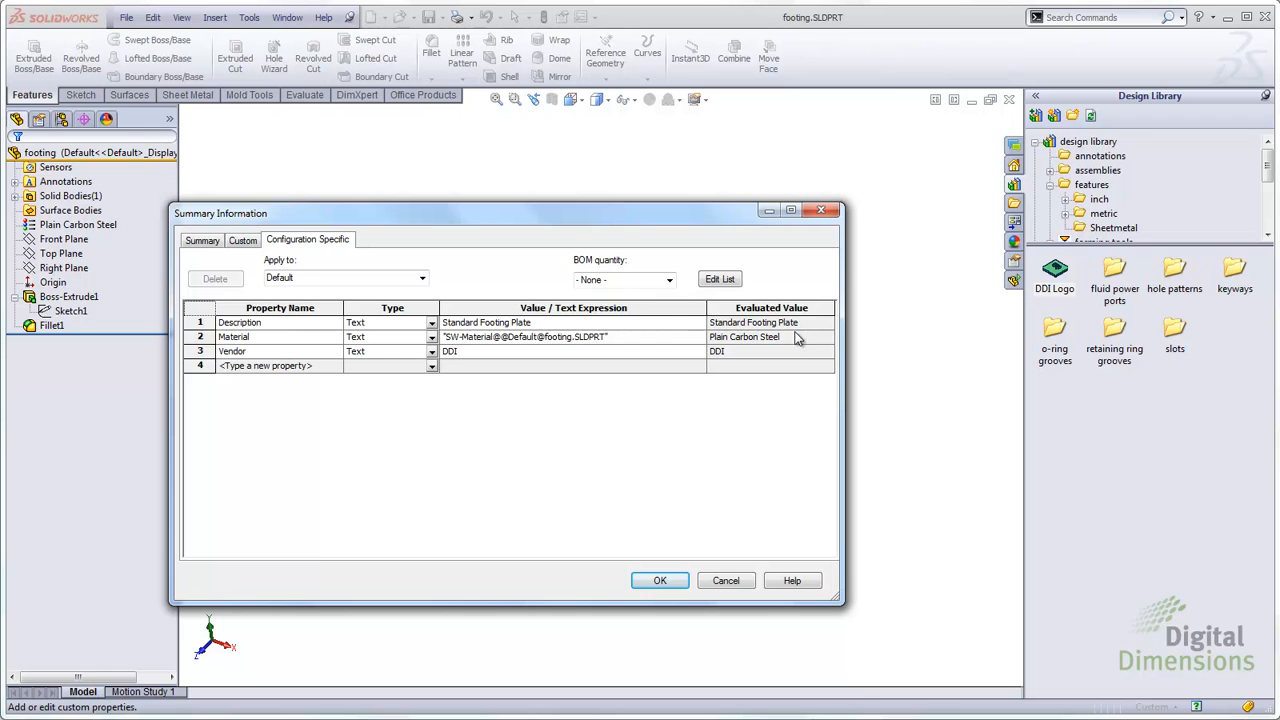
left_click(660, 580)
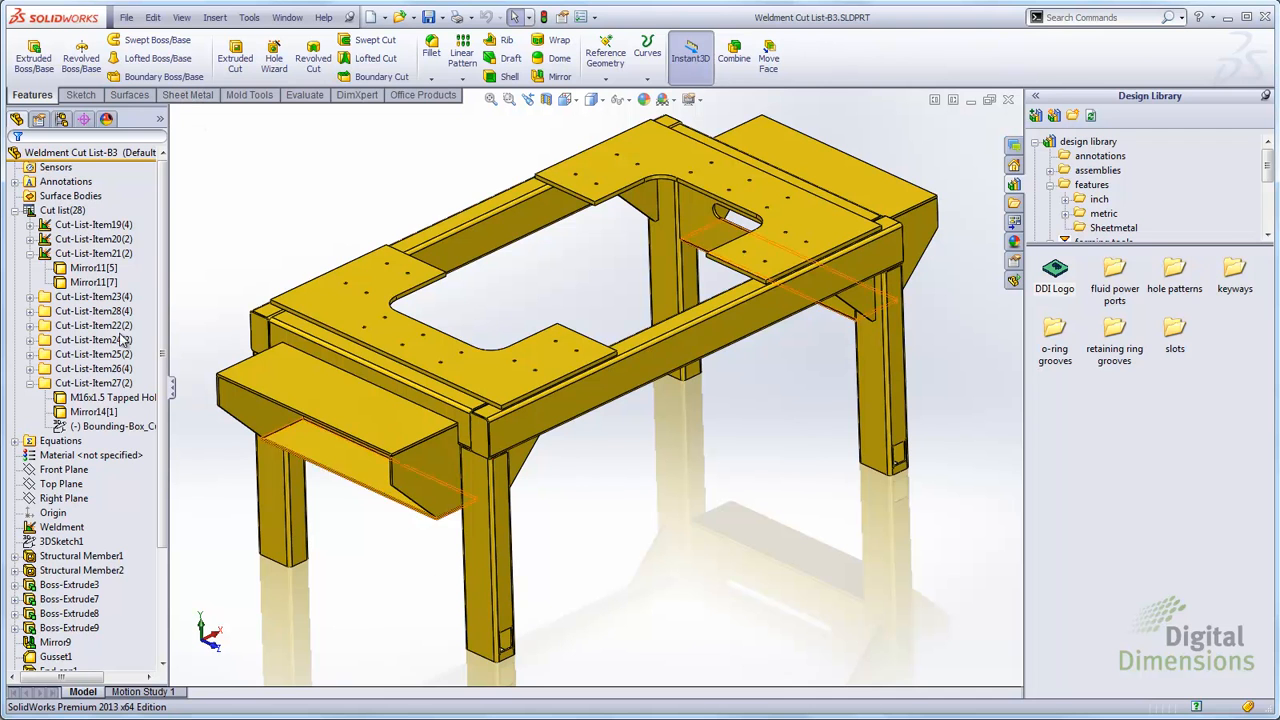
left_click(100, 283)
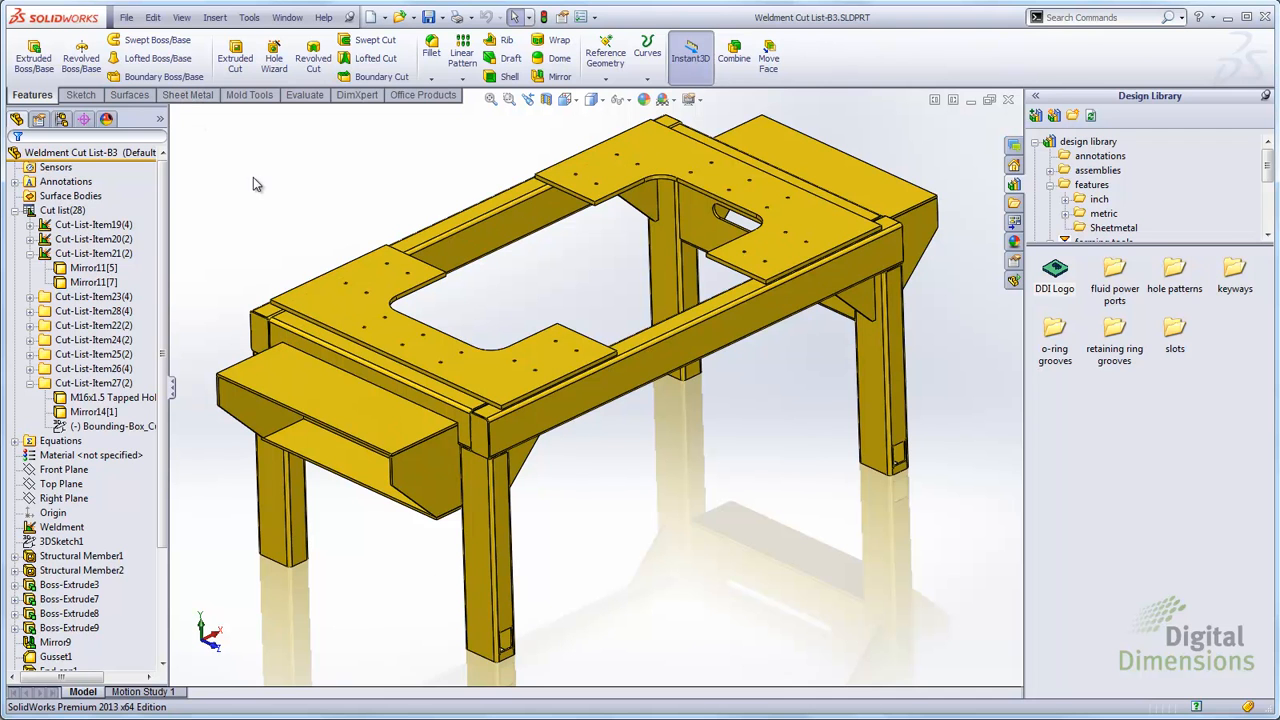
Insert the footing part into the weldment, transferring solid bodies and custom properties and locating it with a Move/Copy feature.
left_click(215, 17)
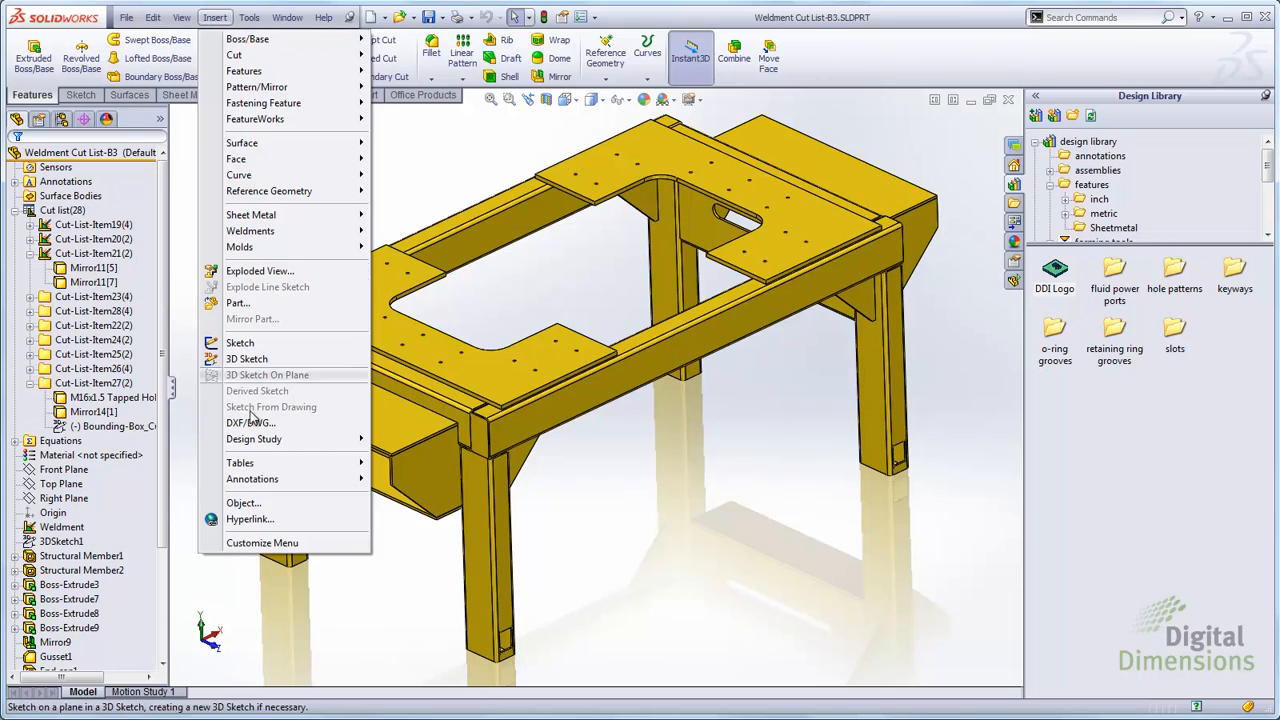
left_click(240, 303)
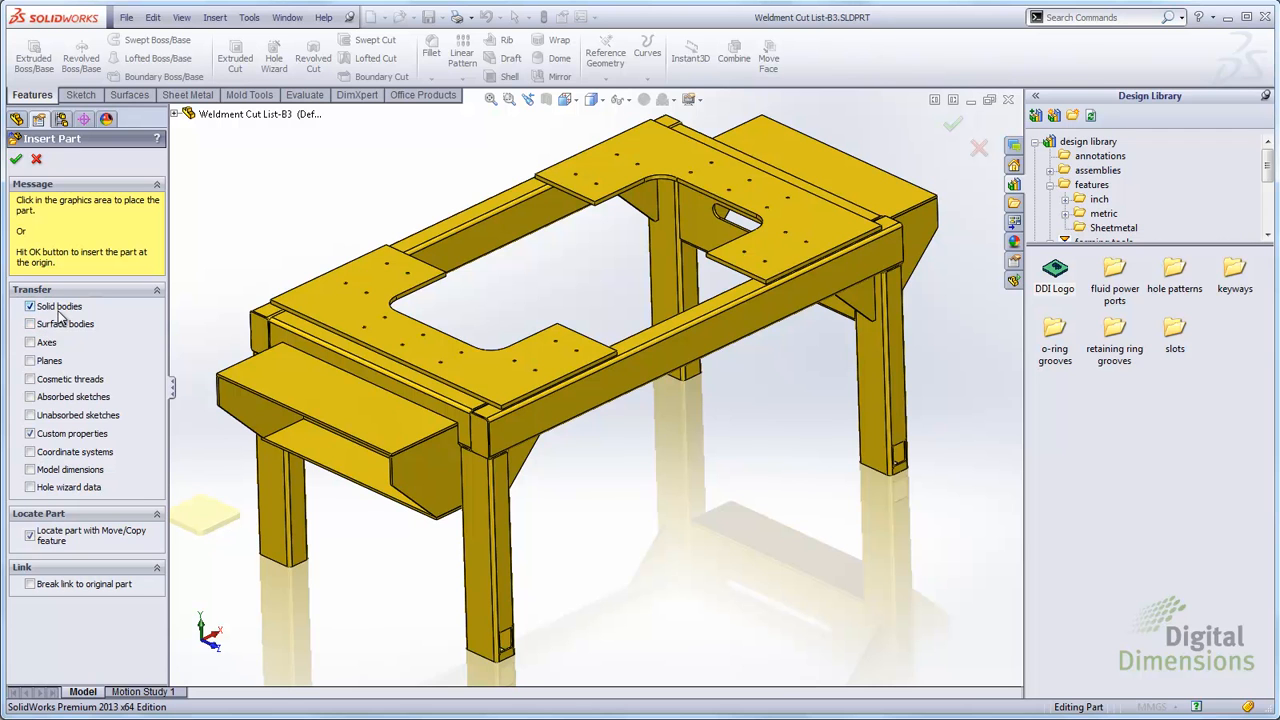
left_click(30, 433)
left_click(30, 436)
left_click(16, 159)
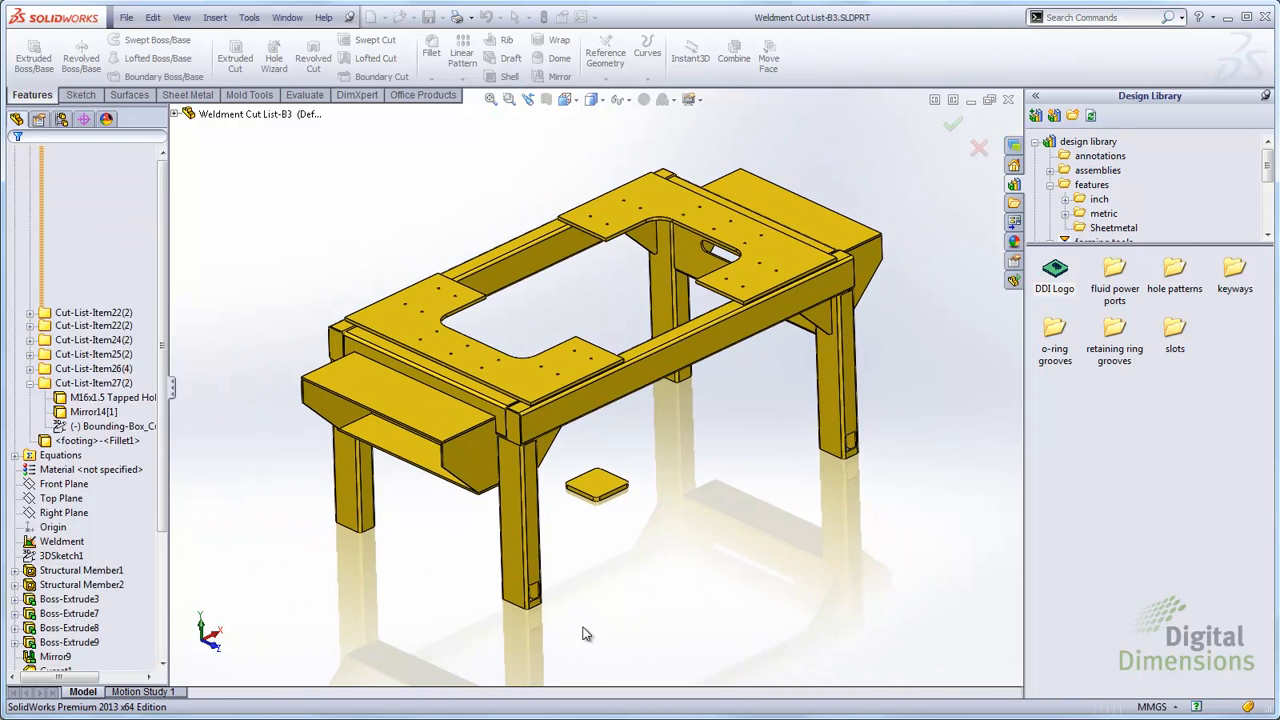
Add a coincident mate between one side face of the footing plate and the matching wide outer face of the front leg.
scroll(539, 604, "down", 2)
scroll(612, 378, "down", 1)
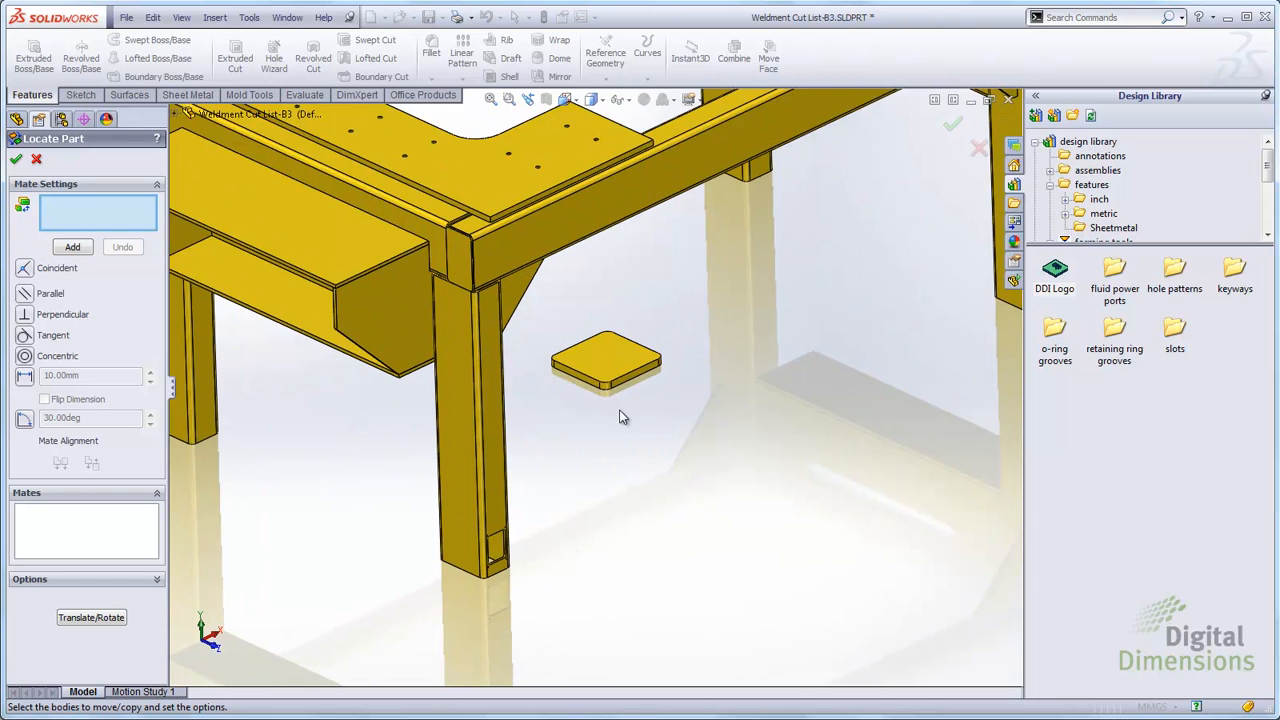
scroll(620, 414, "down", 1)
left_click(24, 268)
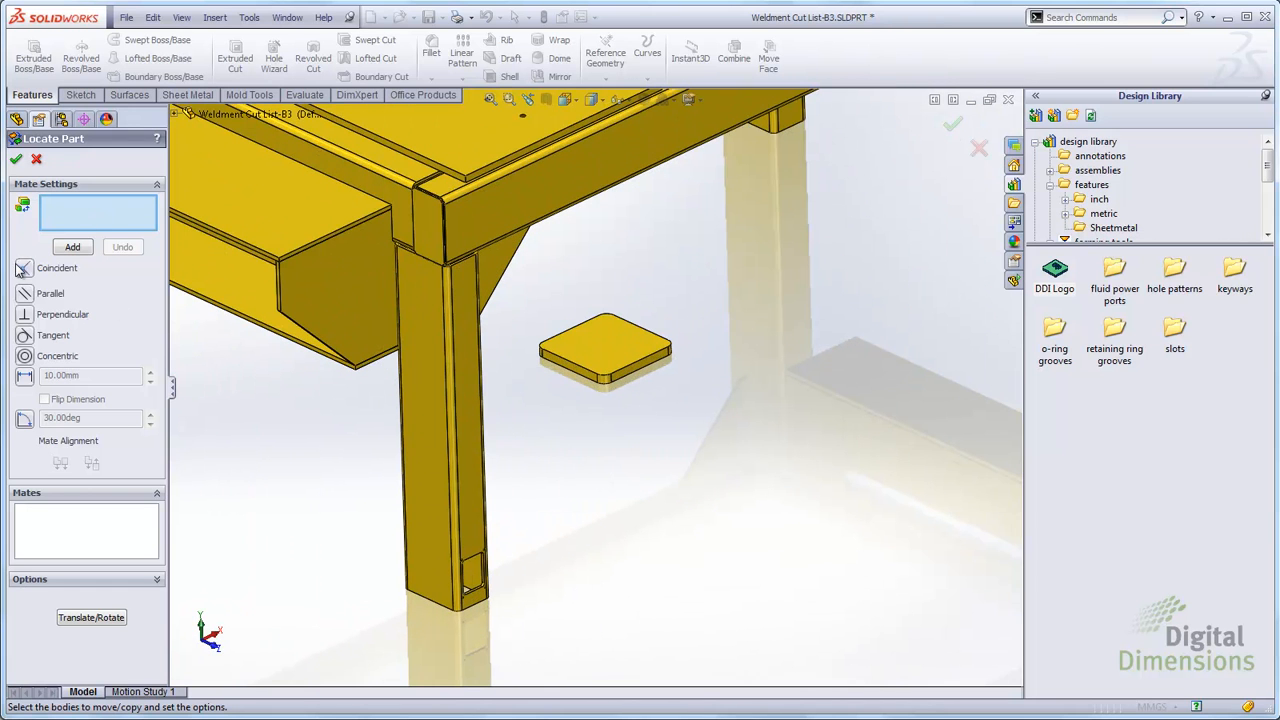
scroll(571, 391, "down", 2)
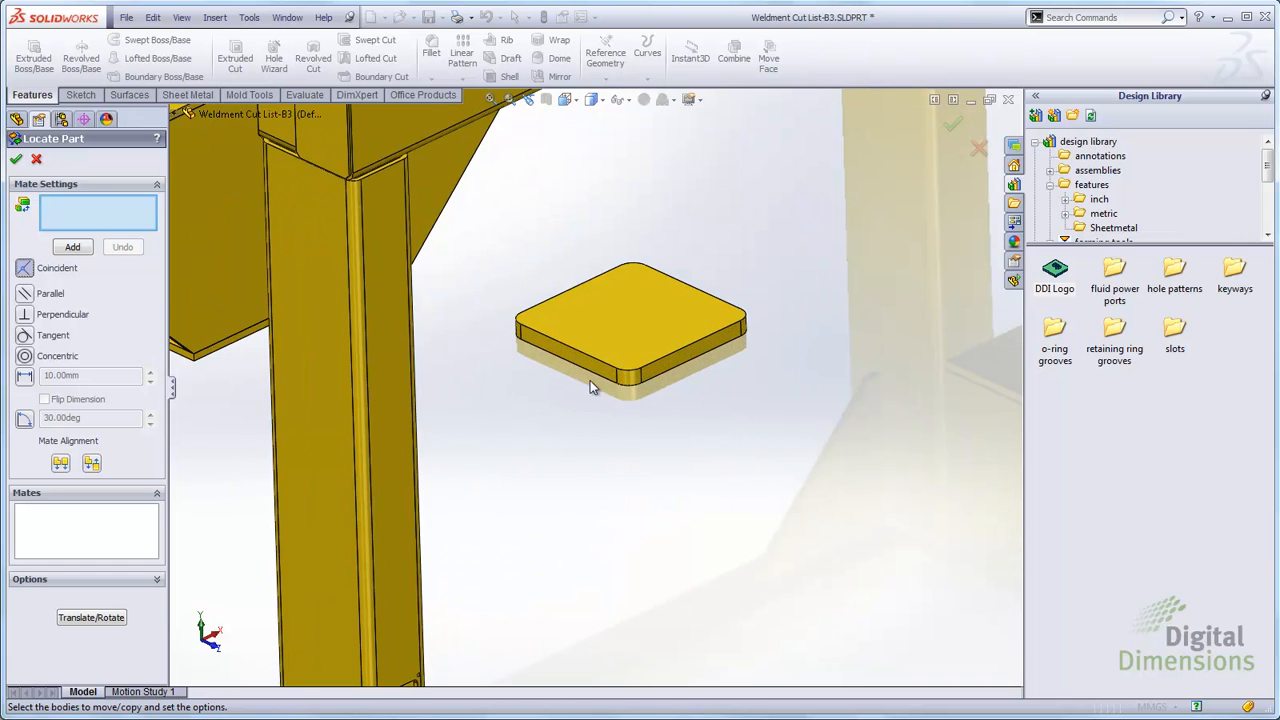
left_click(586, 375)
scroll(584, 390, "up", 2)
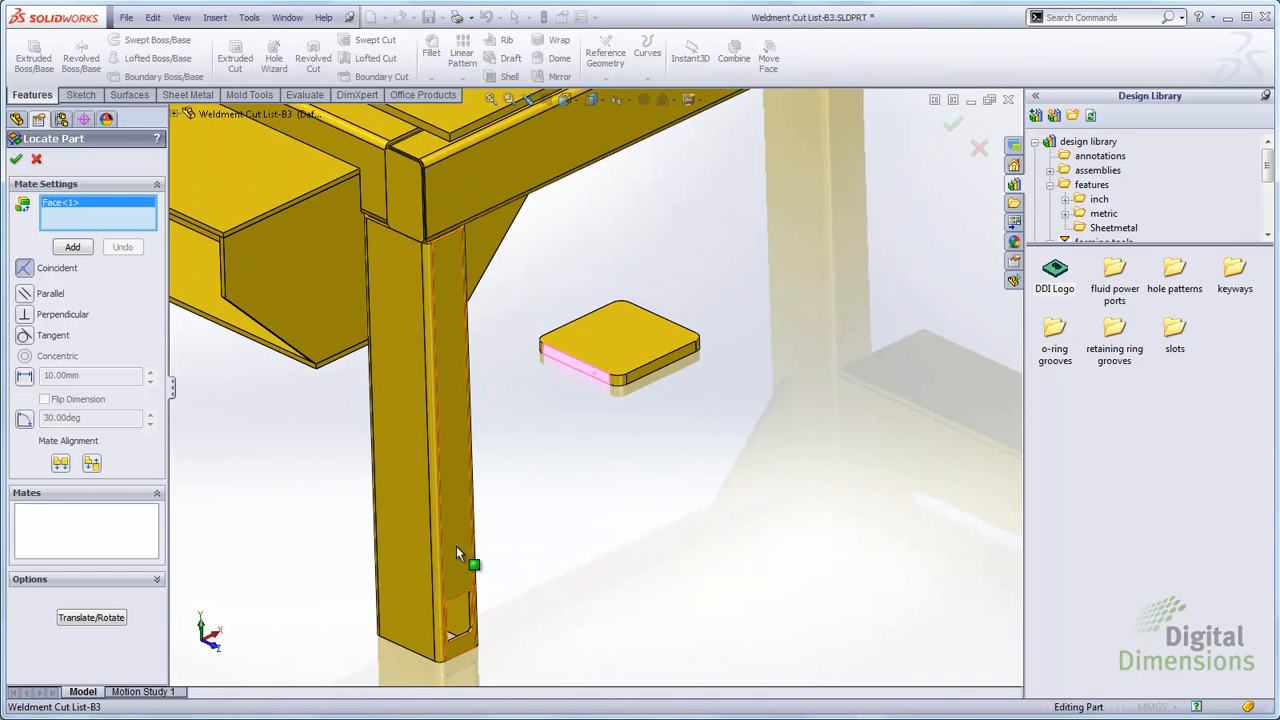
left_click(405, 575)
left_click(60, 248)
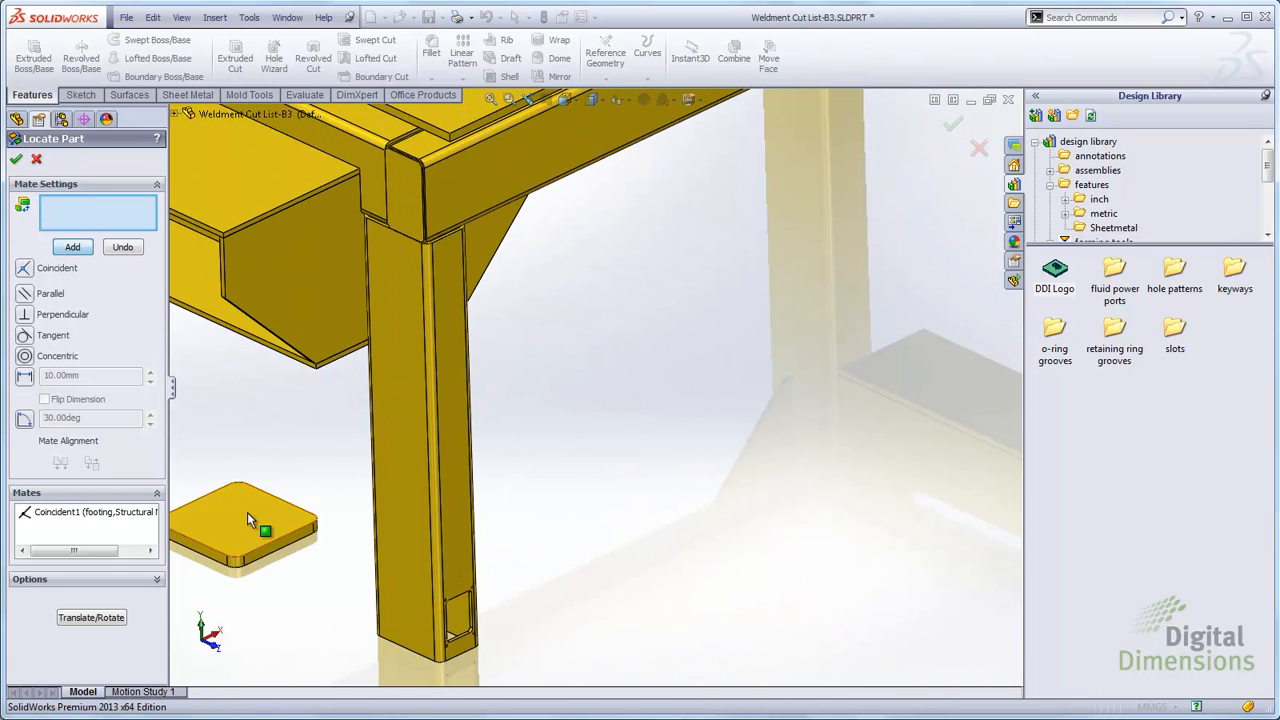
Add a coincident mate between the footing's adjacent side face and the leg face containing the rectangular cutout.
left_click(270, 556)
left_click(463, 586)
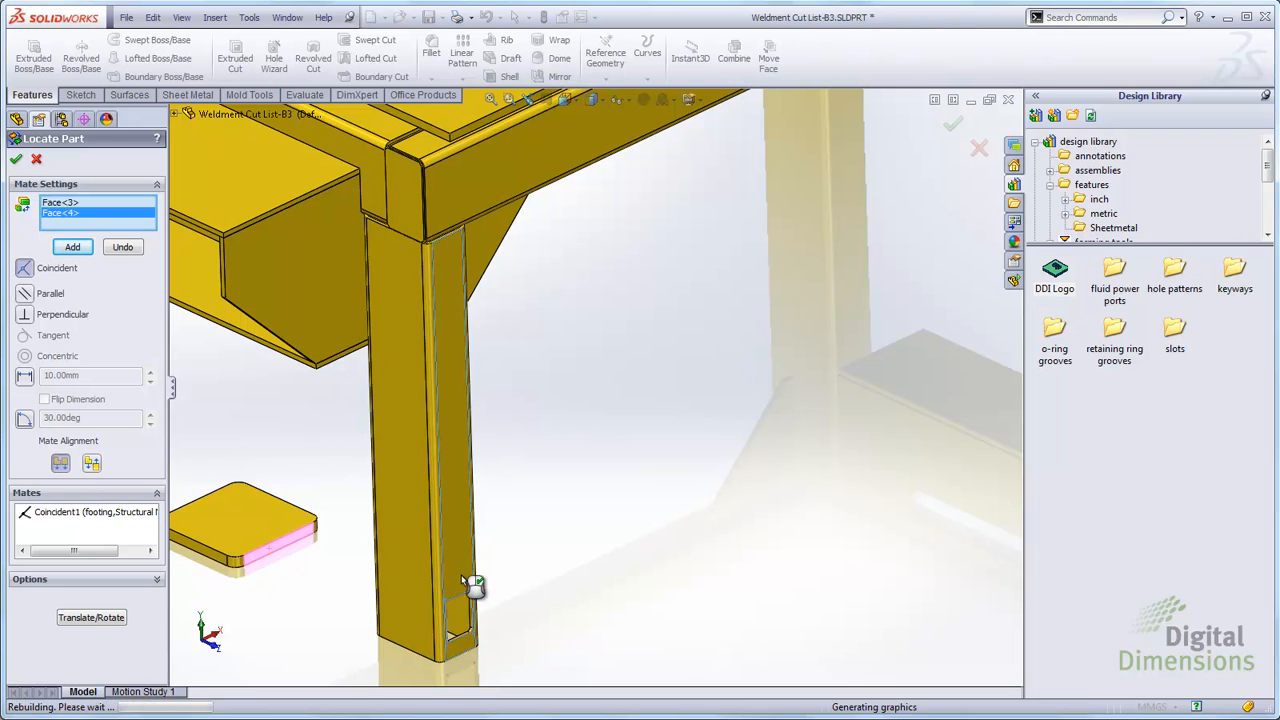
left_click(72, 248)
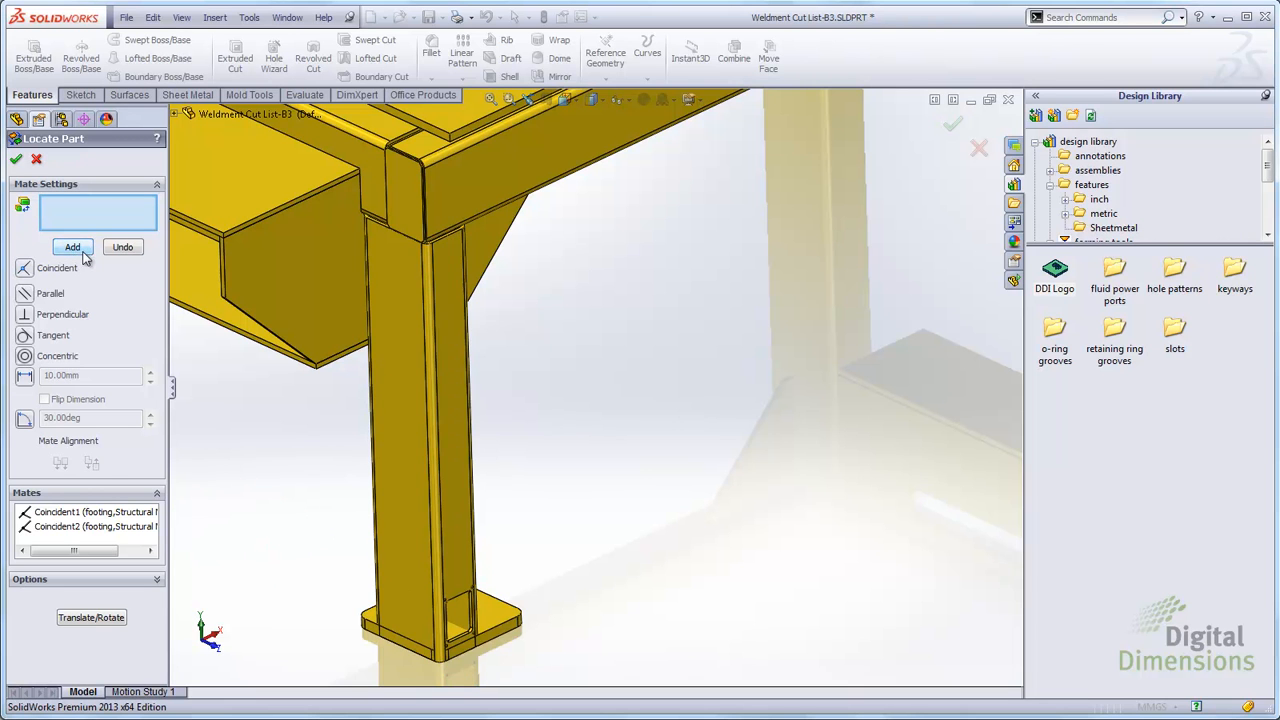
Mate the footing's top face coincident with the hidden bottom end face of the leg and accept the part location.
left_click(586, 606)
middle_click_drag(586, 606, 604, 400)
middle_click_drag(563, 545, 604, 426)
right_click(604, 426)
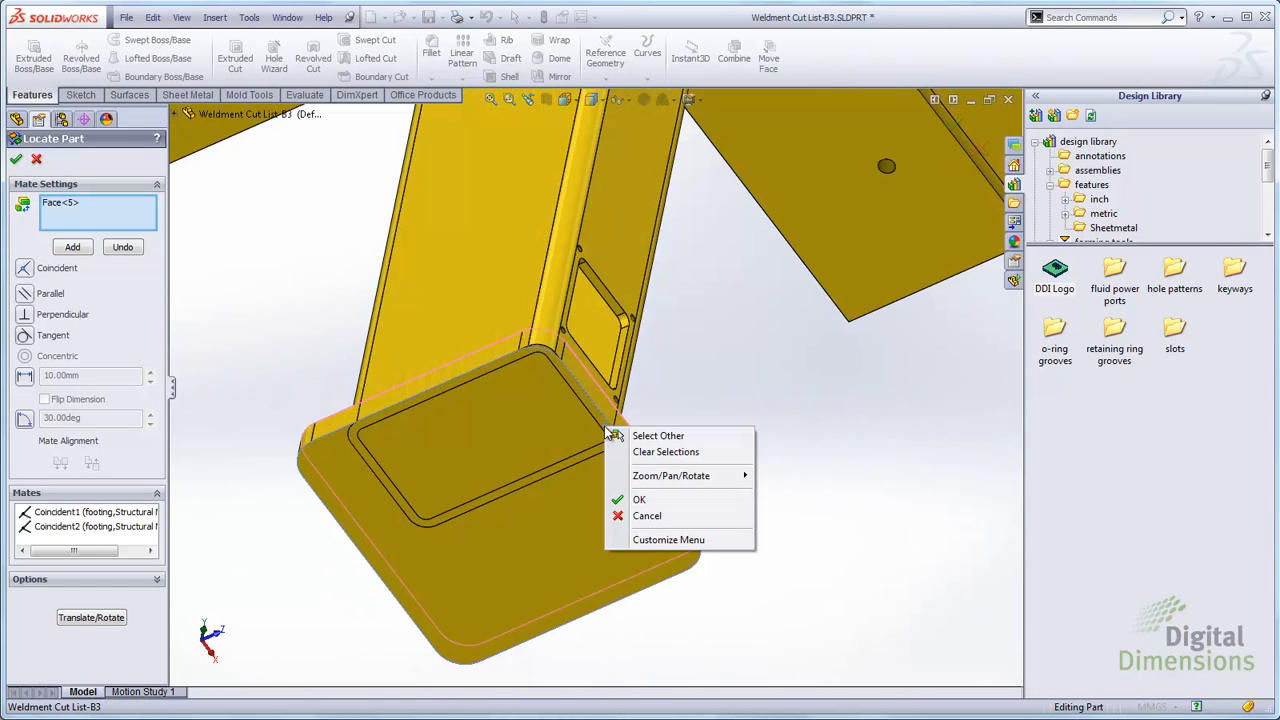
left_click(648, 443)
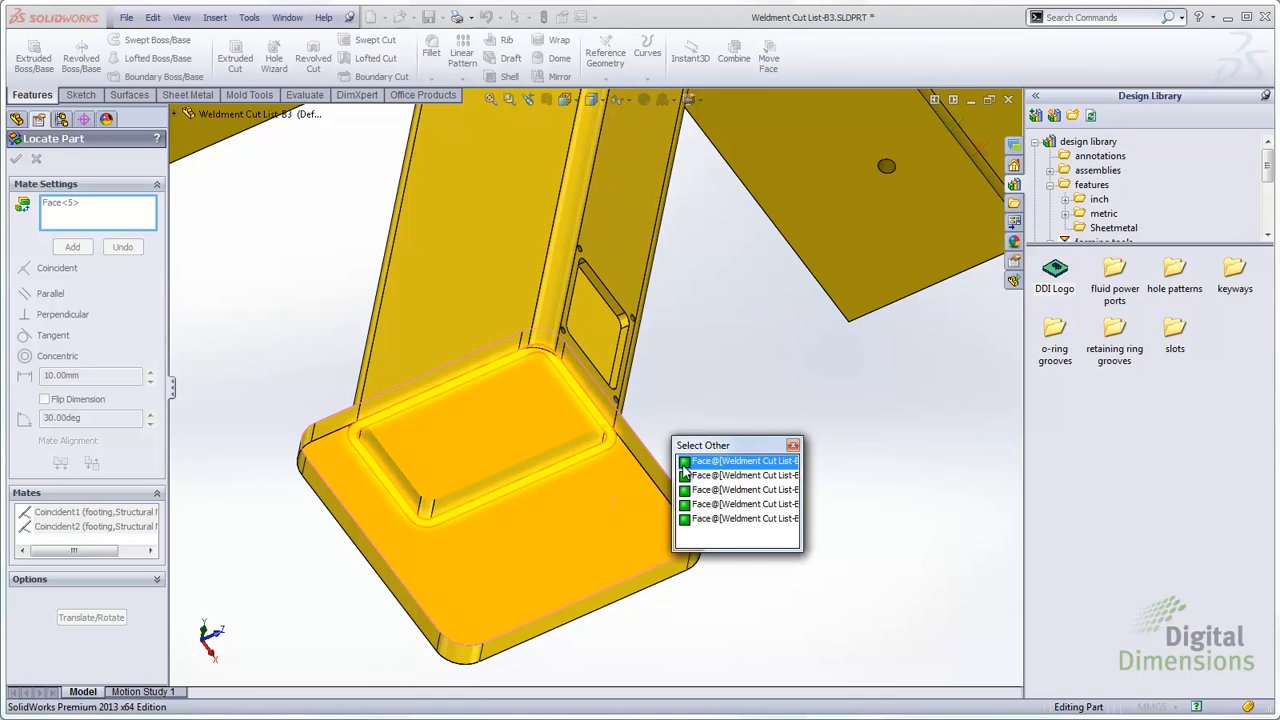
left_click(690, 475)
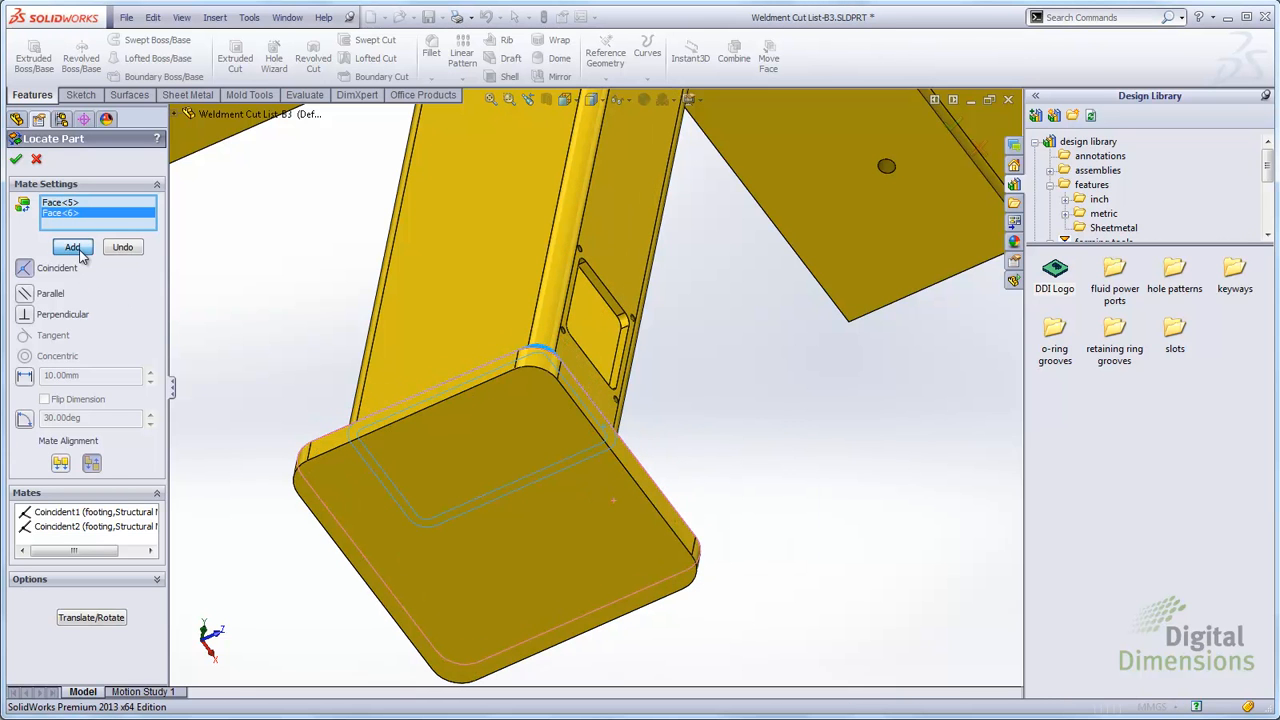
left_click(72, 247)
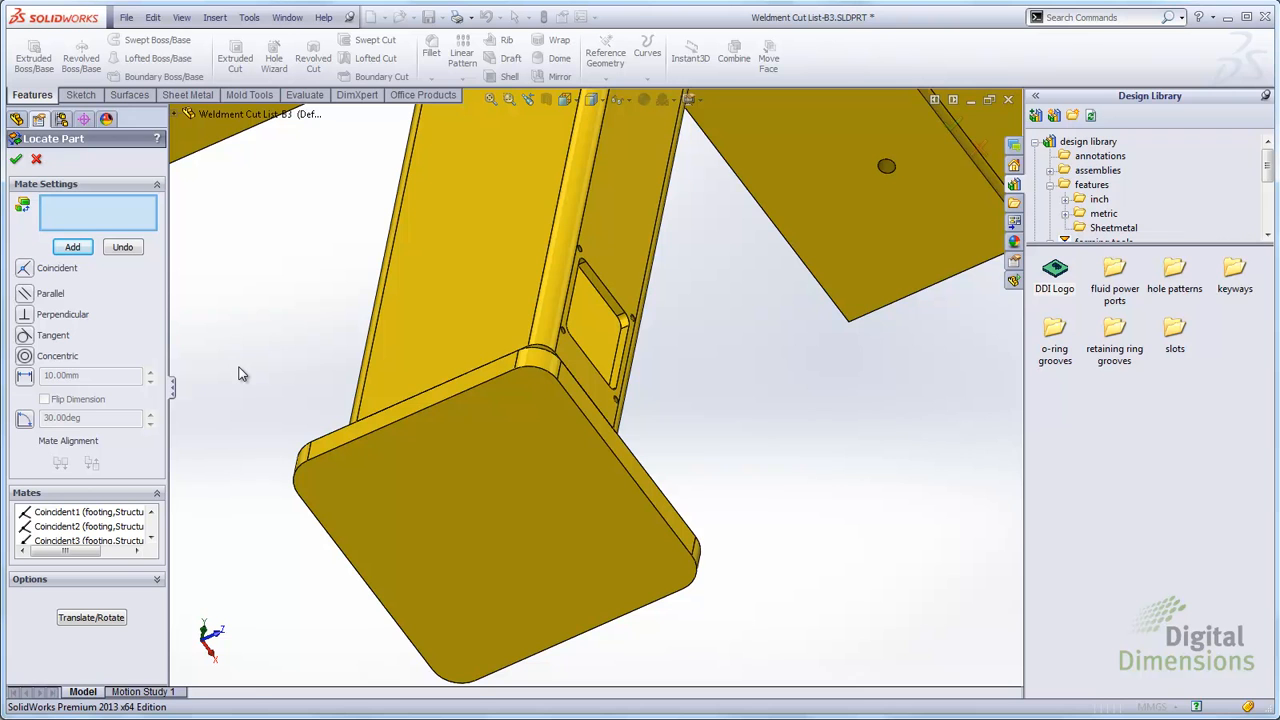
left_click(16, 163)
Update the weldment's cut list to include the inserted footing body.
middle_click_drag(263, 297, 412, 546)
middle_click_drag(600, 646, 611, 522, "ctrl")
scroll(611, 522, "down", 1)
scroll(575, 470, "down", 1)
scroll(595, 420, "up", 3)
left_click(62, 211)
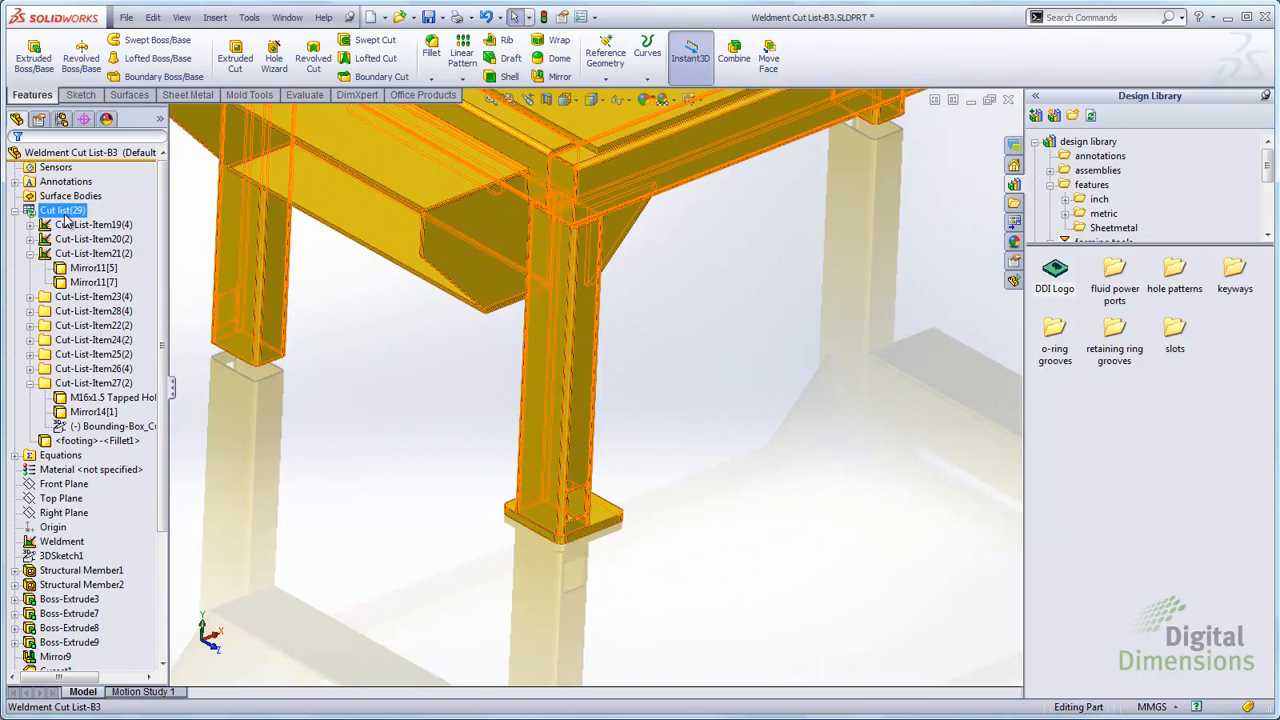
right_click(66, 222)
left_click(110, 345)
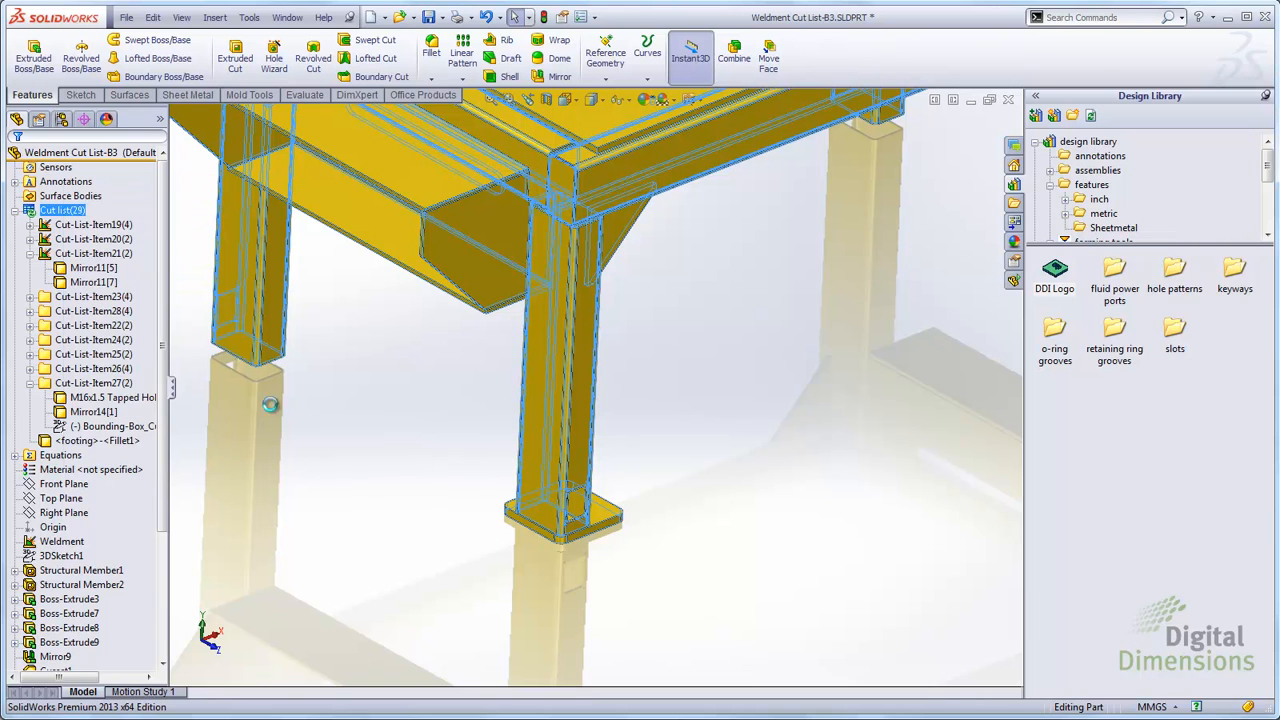
left_click(349, 458)
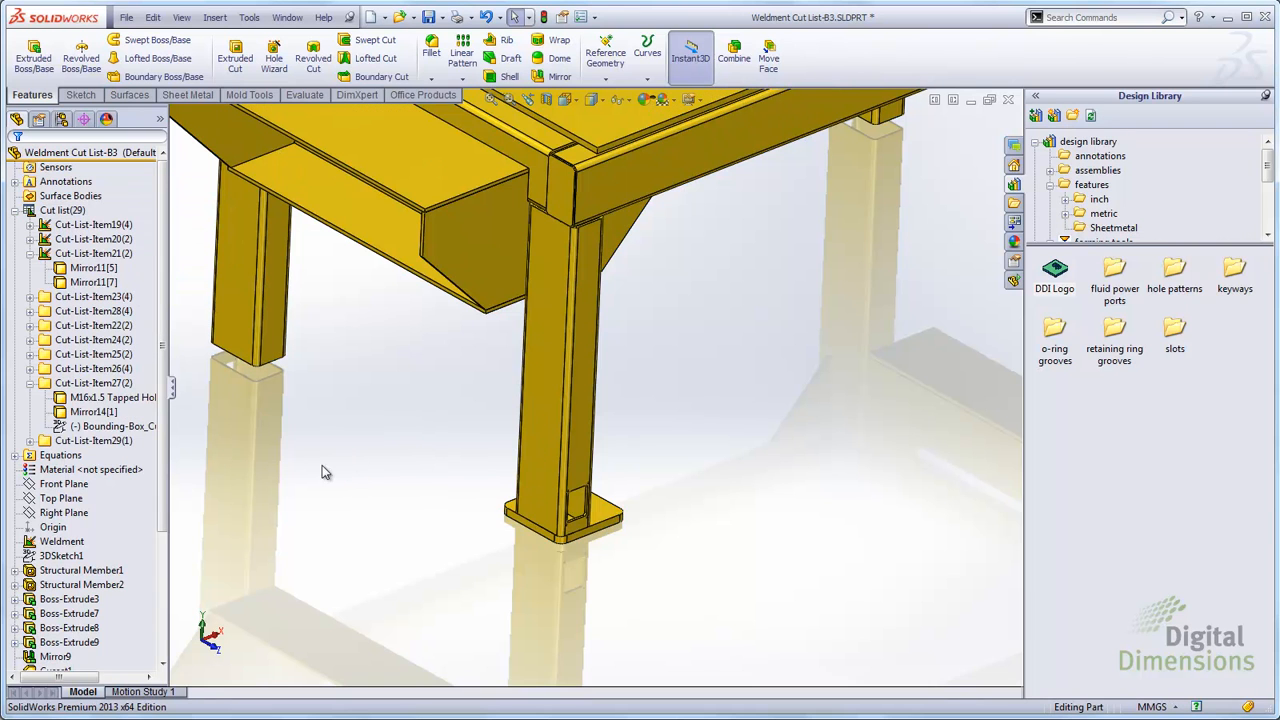
Expand the footing's cut list folder, Cut-List-Item29, and open its cut-list properties.
left_click(30, 440)
left_click(72, 446)
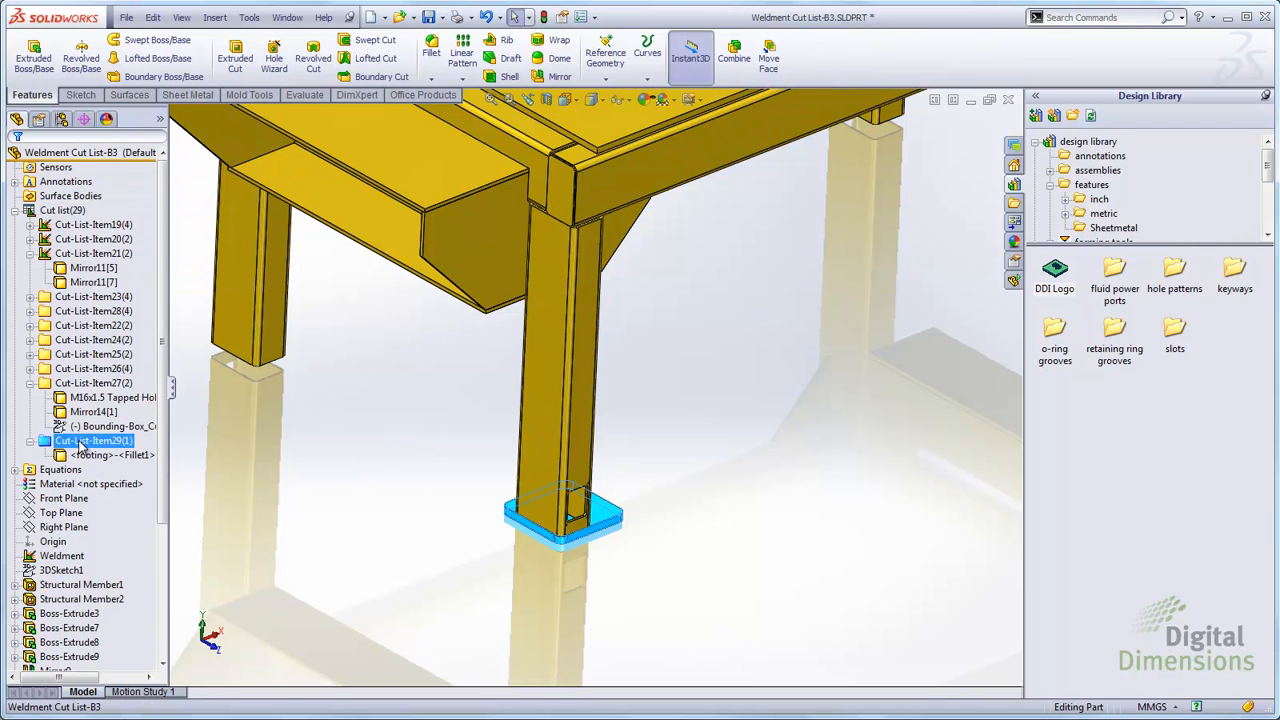
left_click(90, 455)
right_click(88, 440)
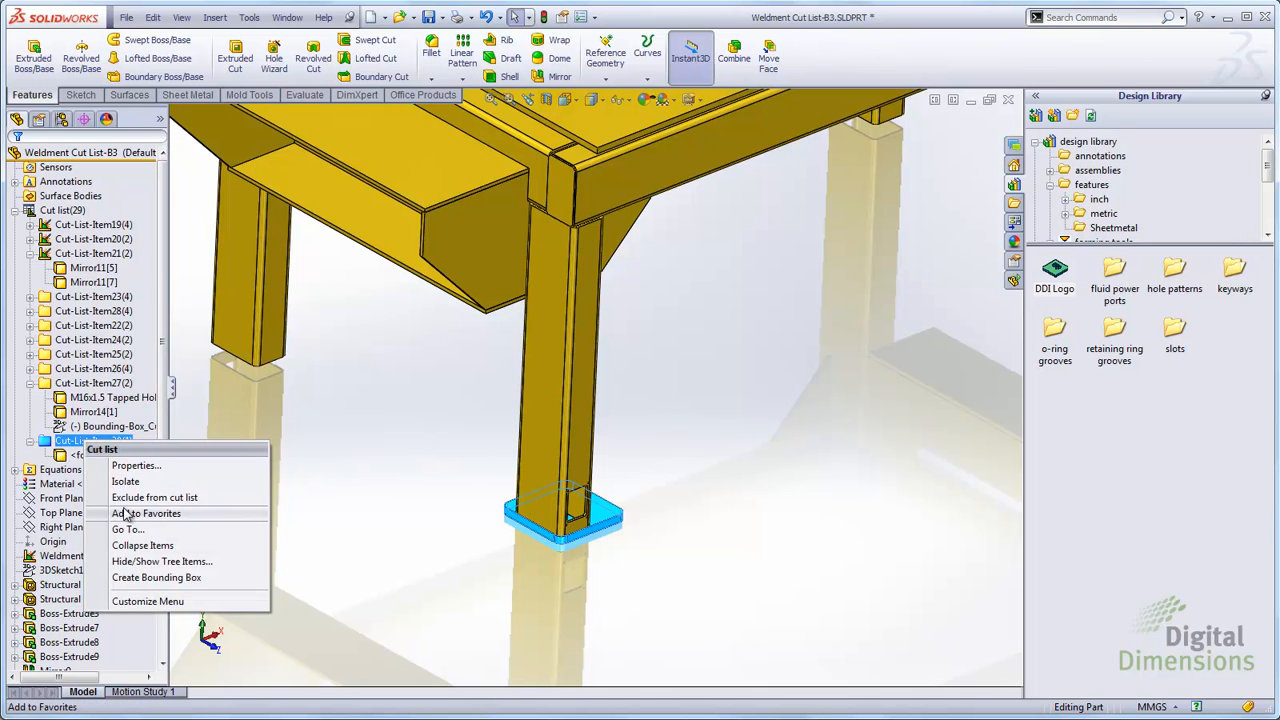
left_click(205, 467)
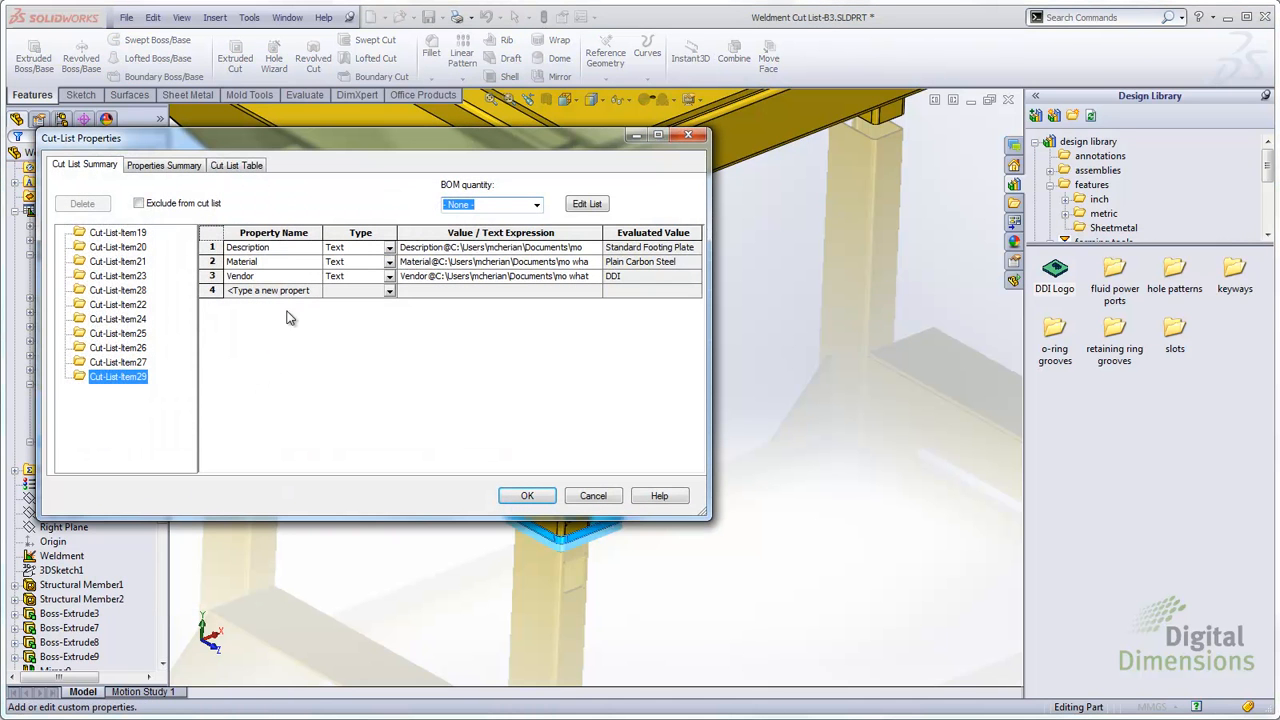
Review the Description, Material and Vendor values across all cut list items in the properties summary, and close the cut-list properties.
left_click(163, 166)
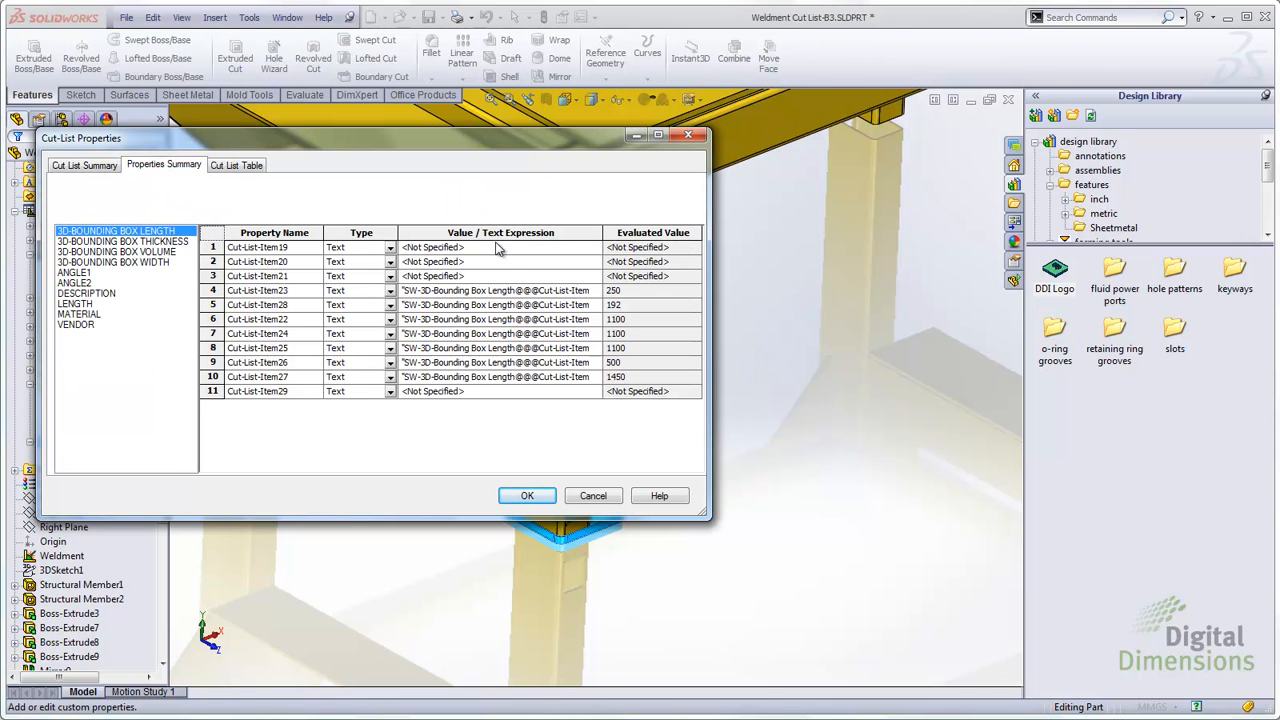
left_click(75, 294)
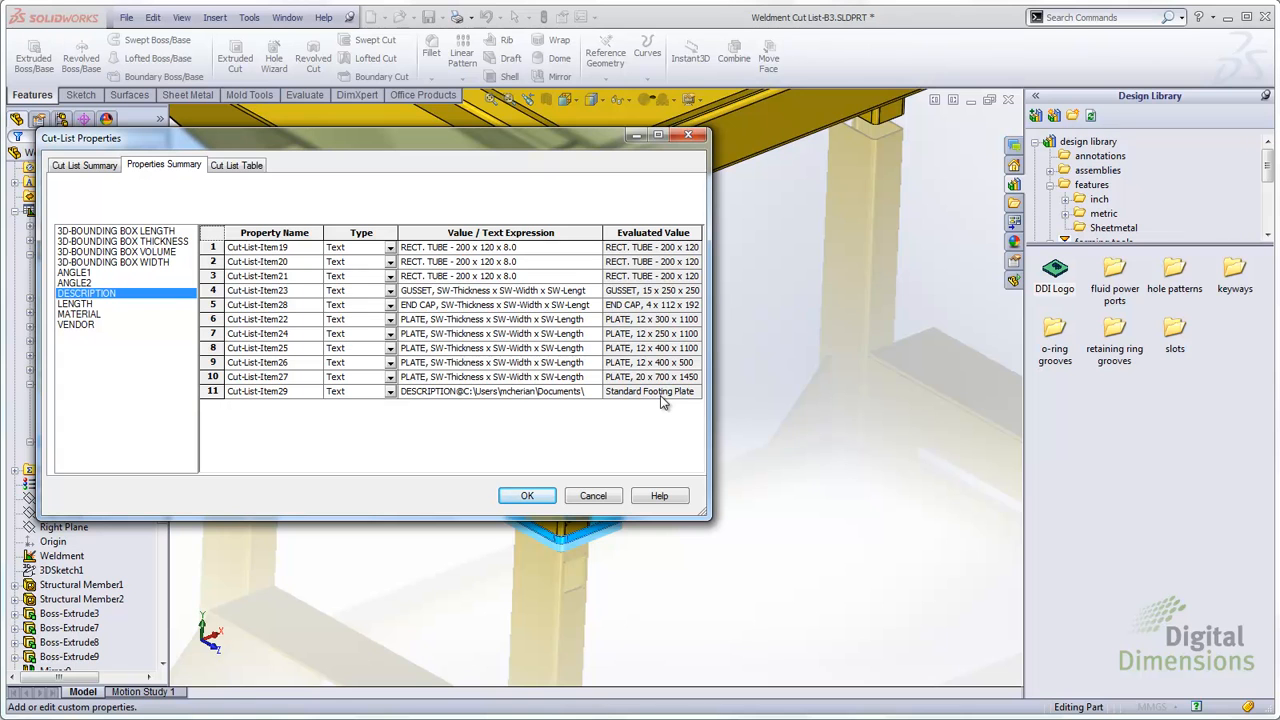
left_click(80, 314)
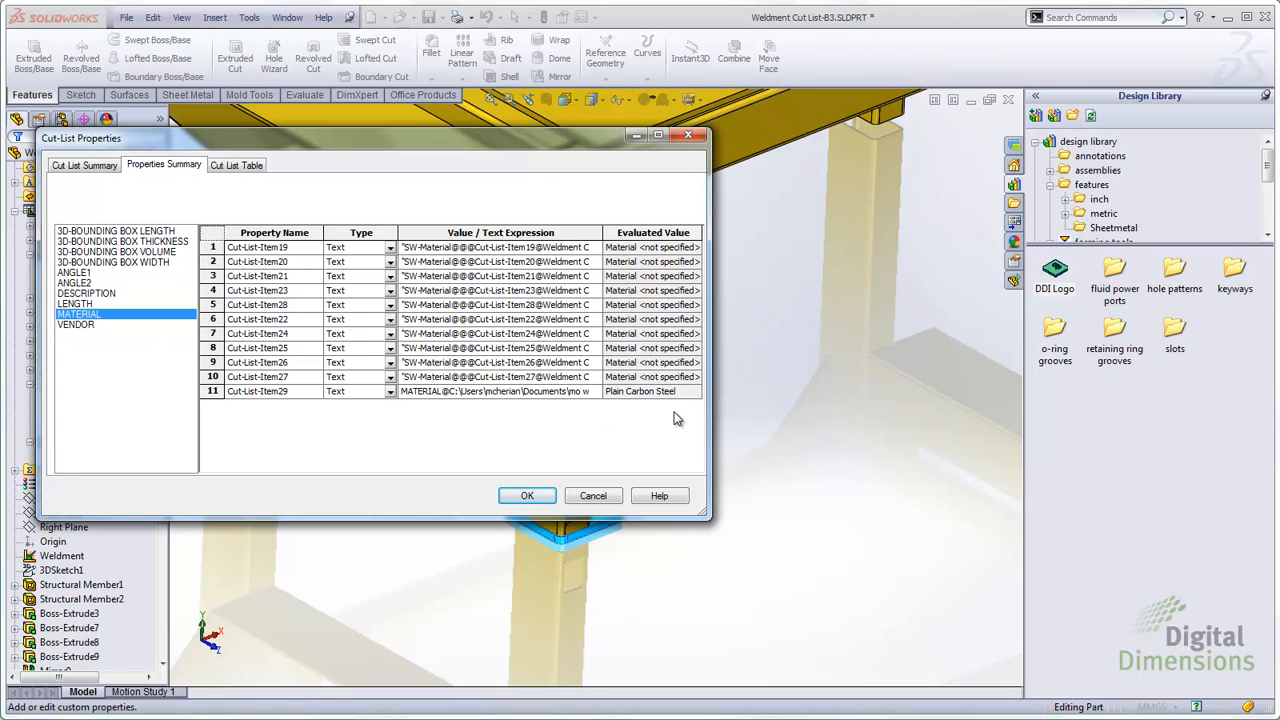
left_click(77, 326)
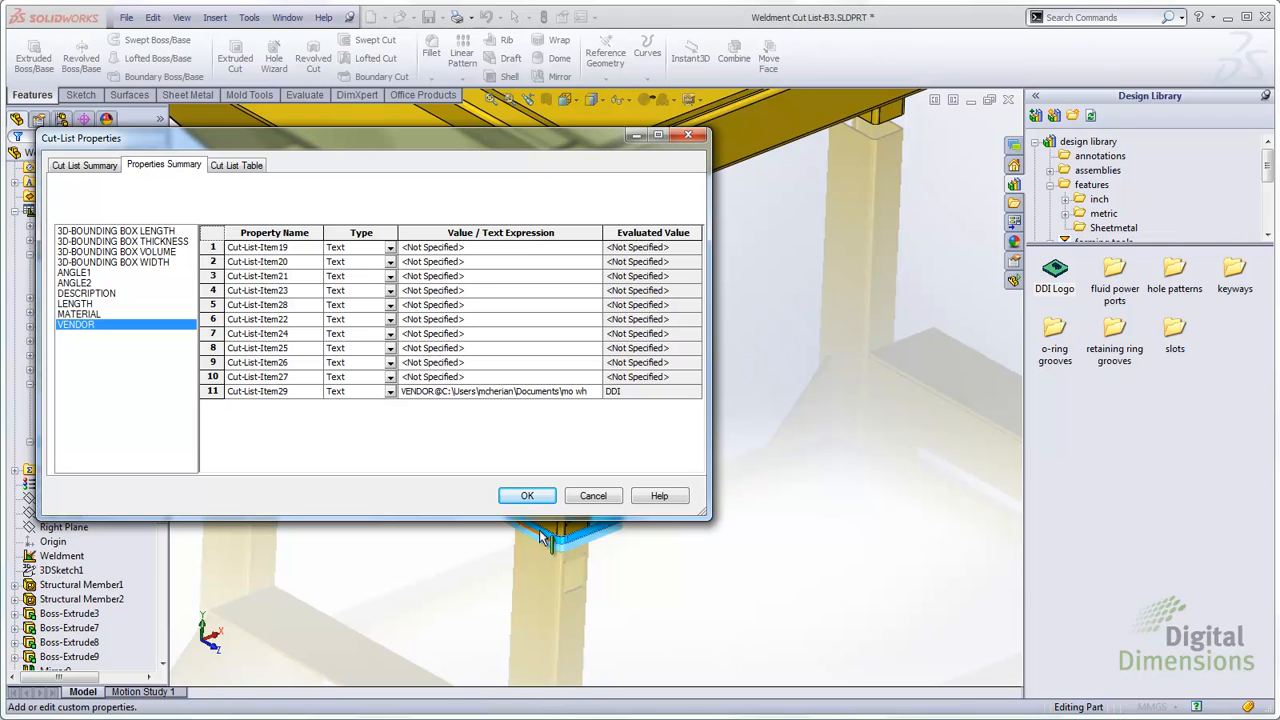
left_click(518, 495)
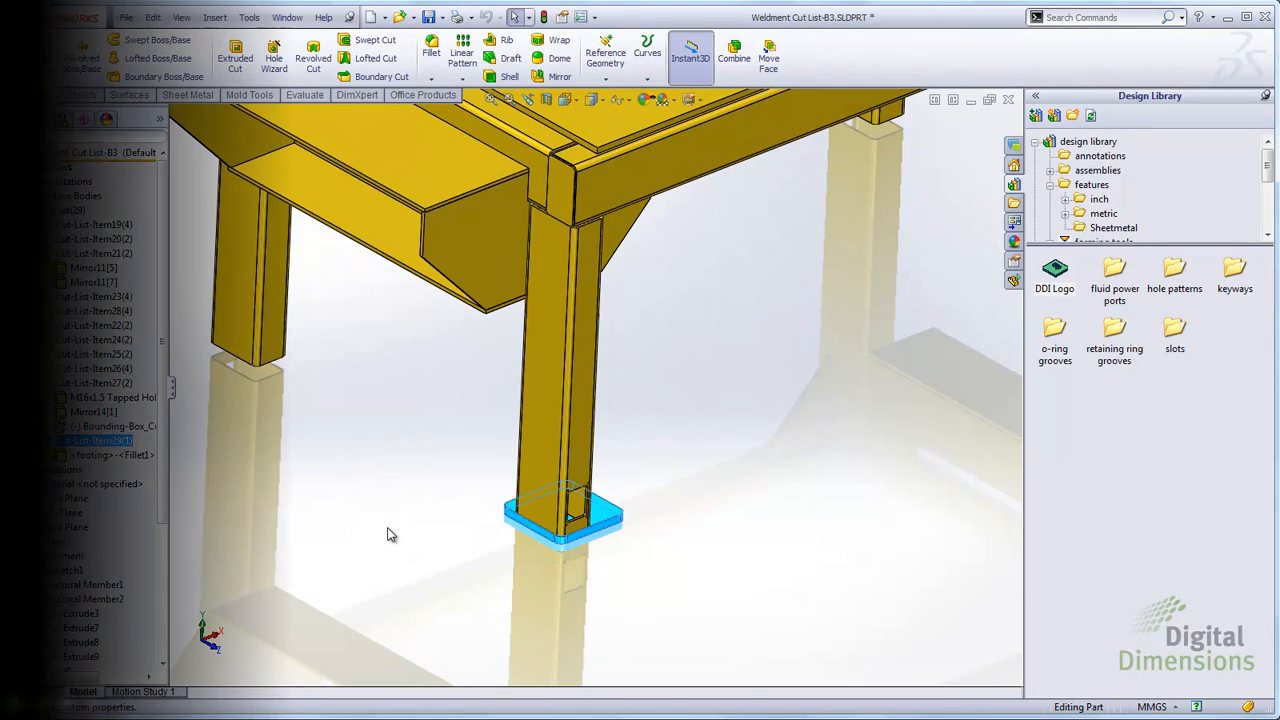